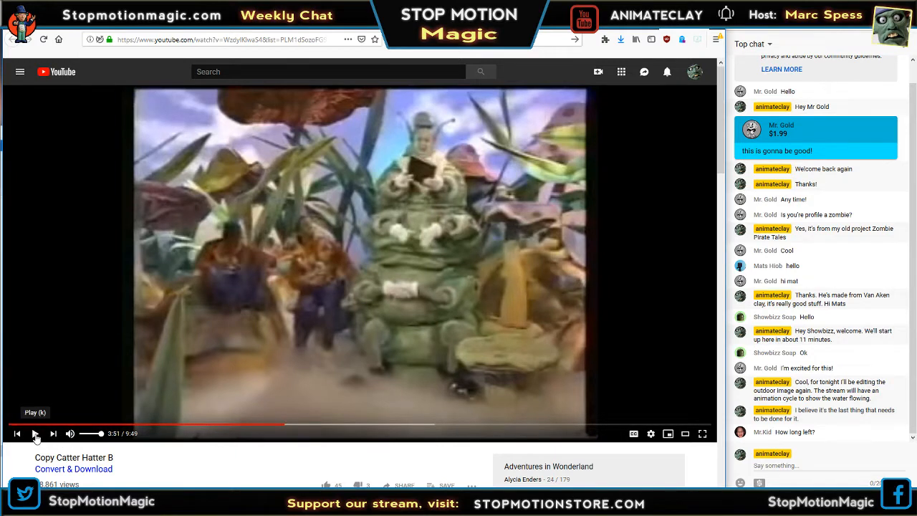
Play the Copy Catter Hatter B video, lower its volume and mute it.
left_click(35, 435)
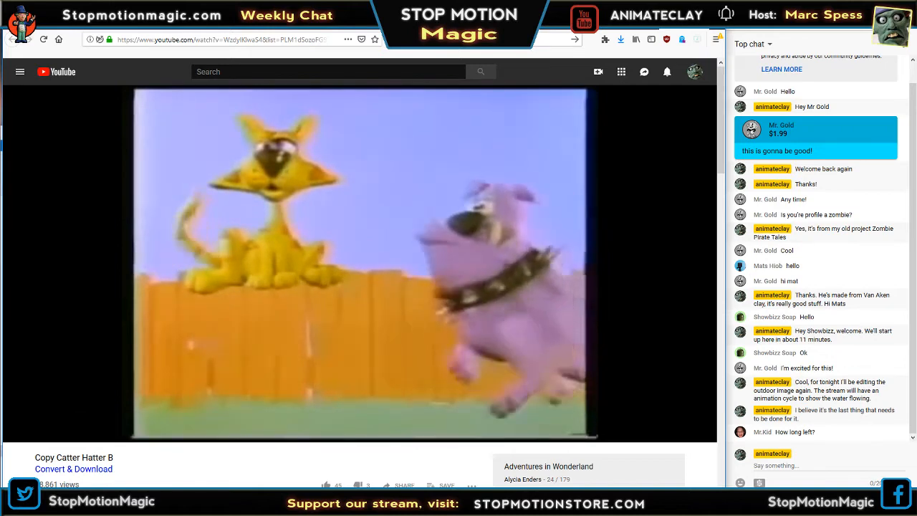
mouse_move(105, 504)
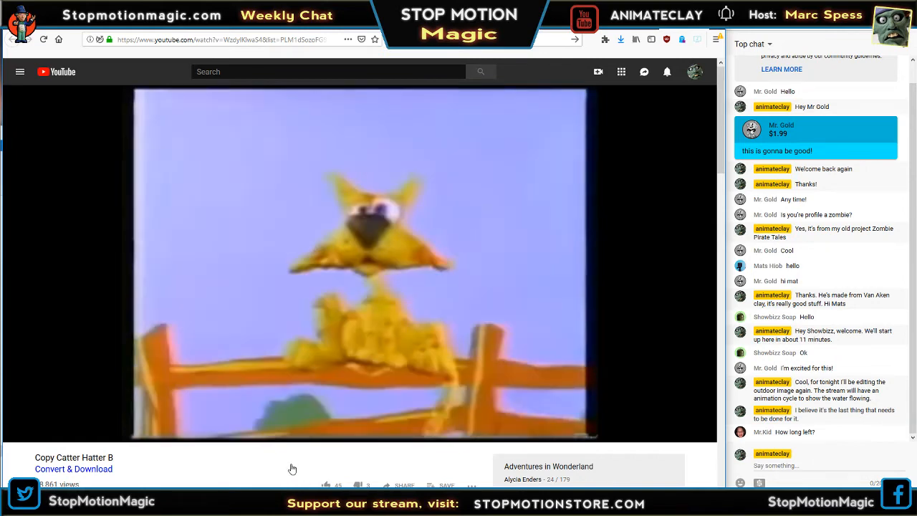
mouse_move(198, 437)
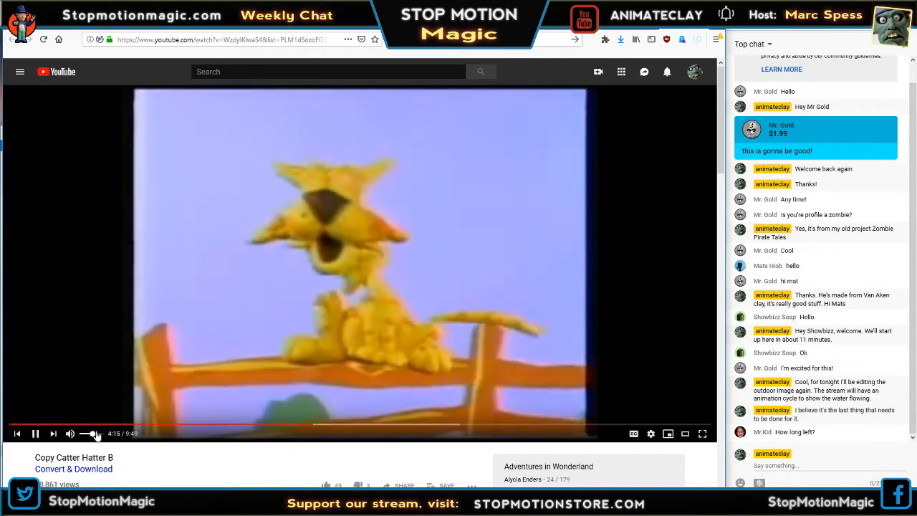
left_click_drag(95, 433, 82, 435)
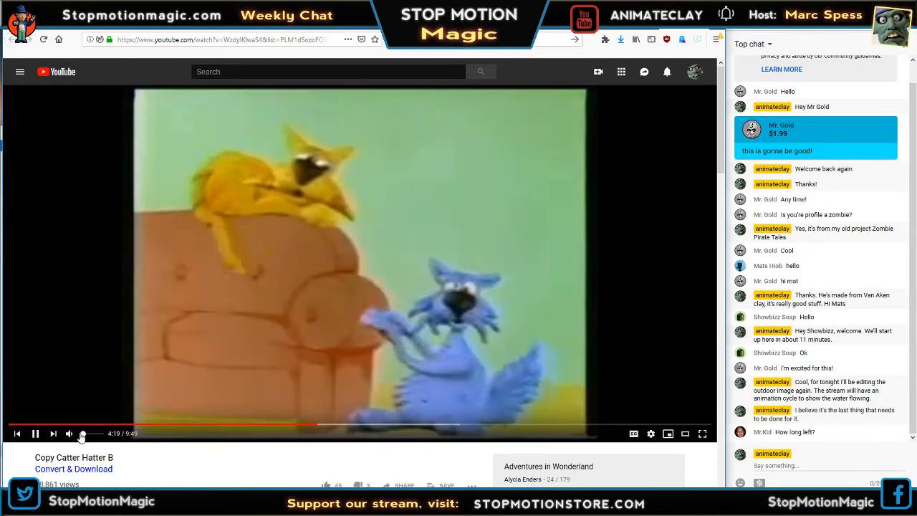
left_click(72, 433)
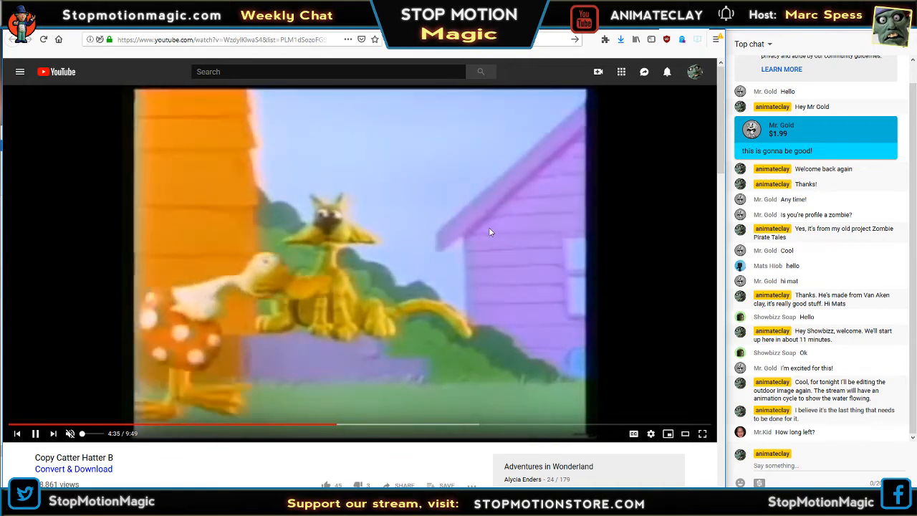
Pause the video, put the browser away and switch to Photoshop with Outside Shot With Sky.psd.
left_click(490, 231)
left_click(681, 23)
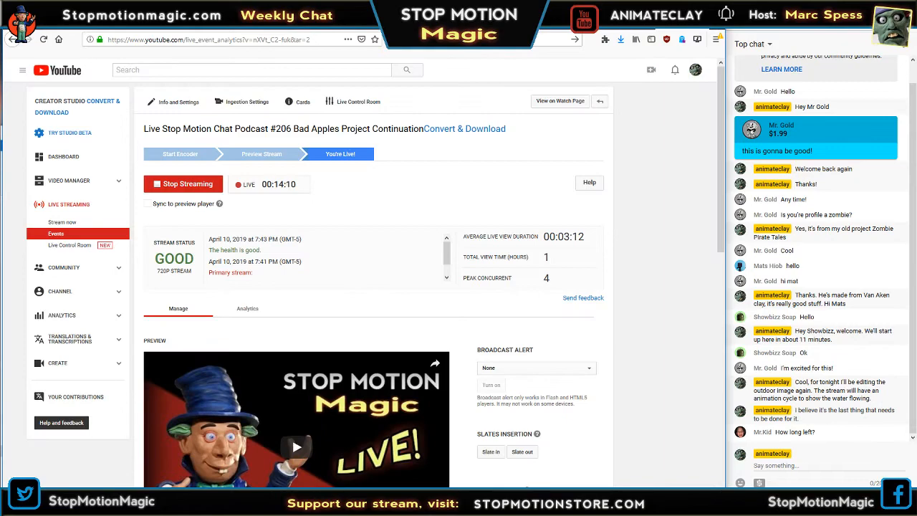
left_click(666, 11)
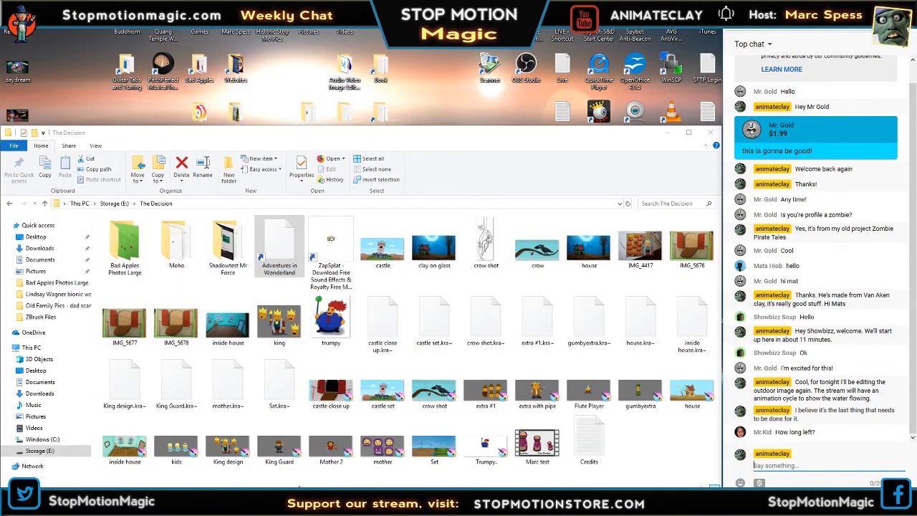
left_click(175, 504)
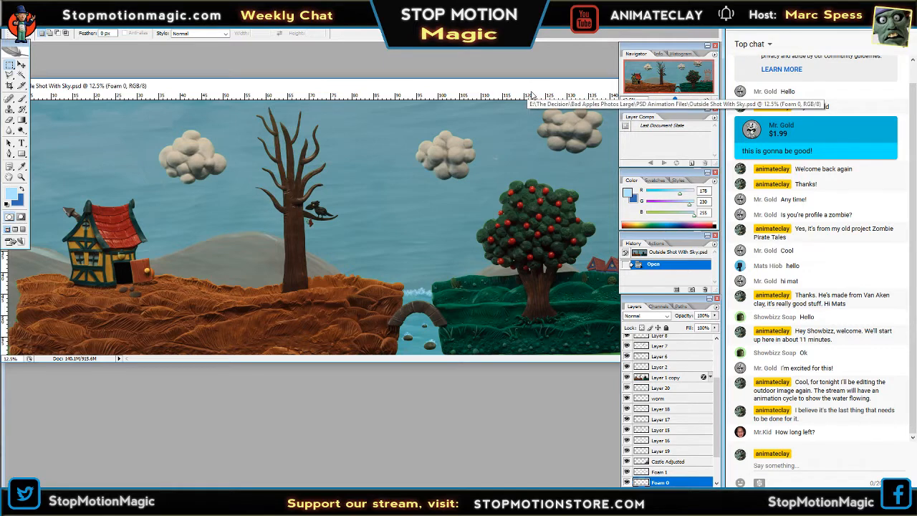
Reposition the Outside Shot With Sky.psd window and view the outdoor scene without the palettes covering it.
left_click_drag(530, 87, 505, 117)
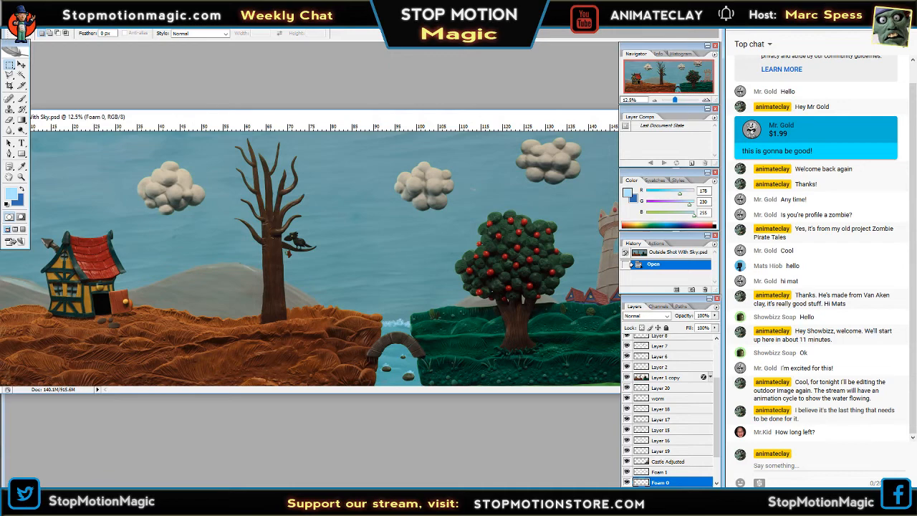
left_click(113, 475)
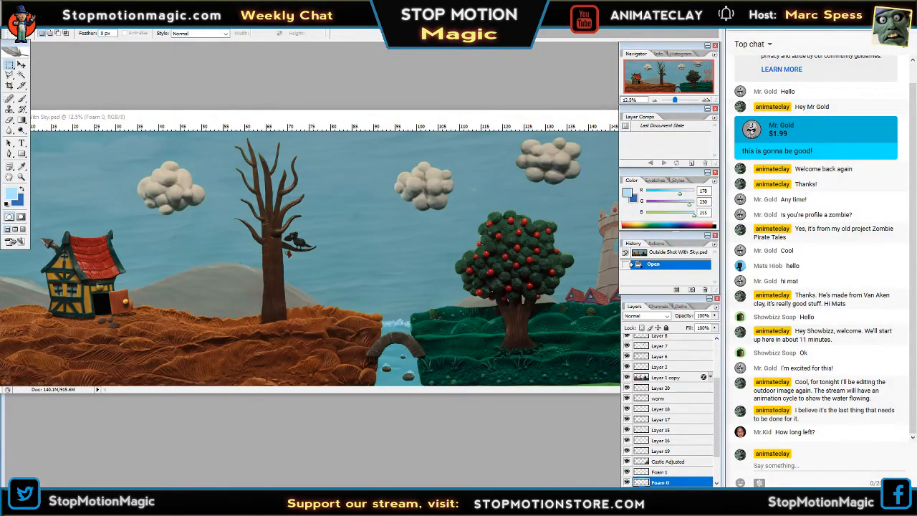
key("Tab")
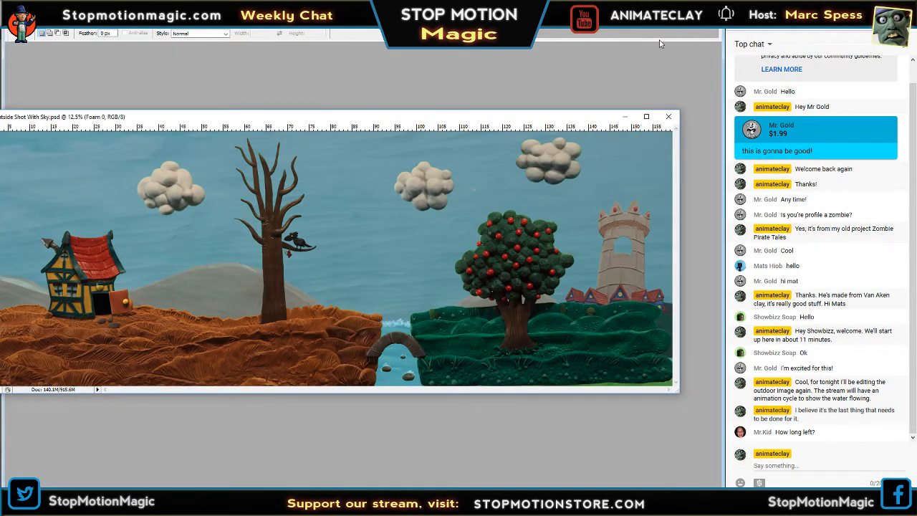
Switch to File Explorer, enlarge the The Decision window over the desktop and open the Bad Apples Photos Large folder.
left_click(667, 10)
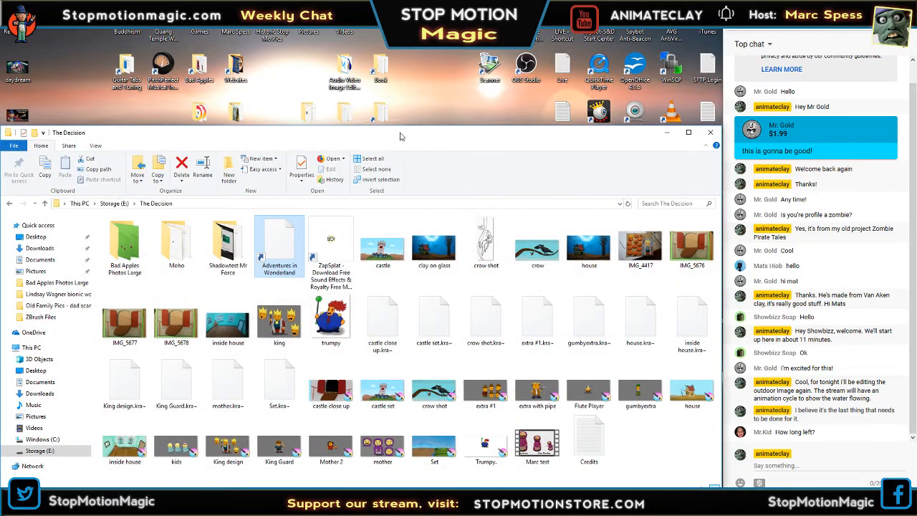
left_click_drag(400, 136, 402, 16)
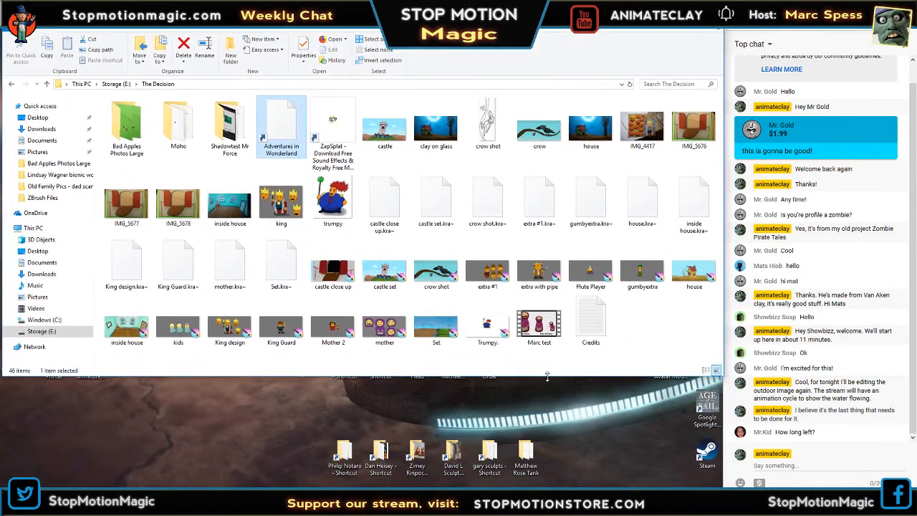
left_click_drag(551, 375, 562, 489)
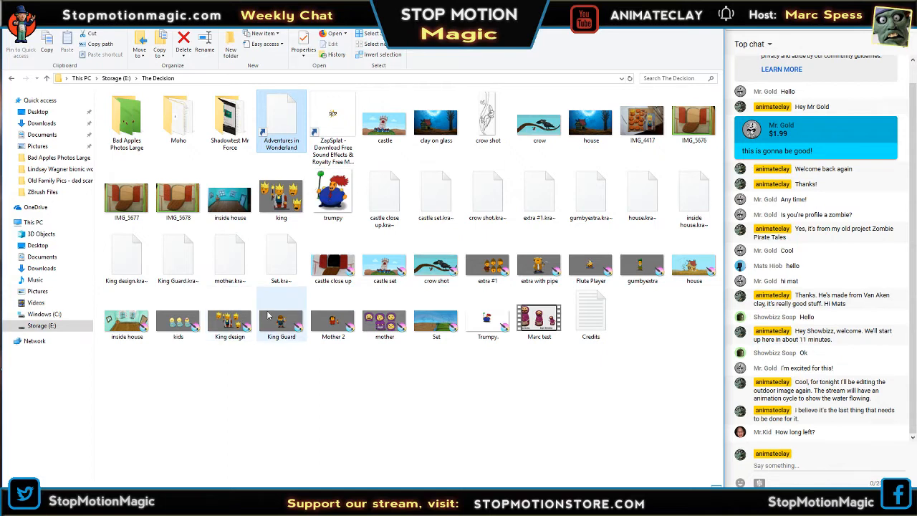
double_click(133, 120)
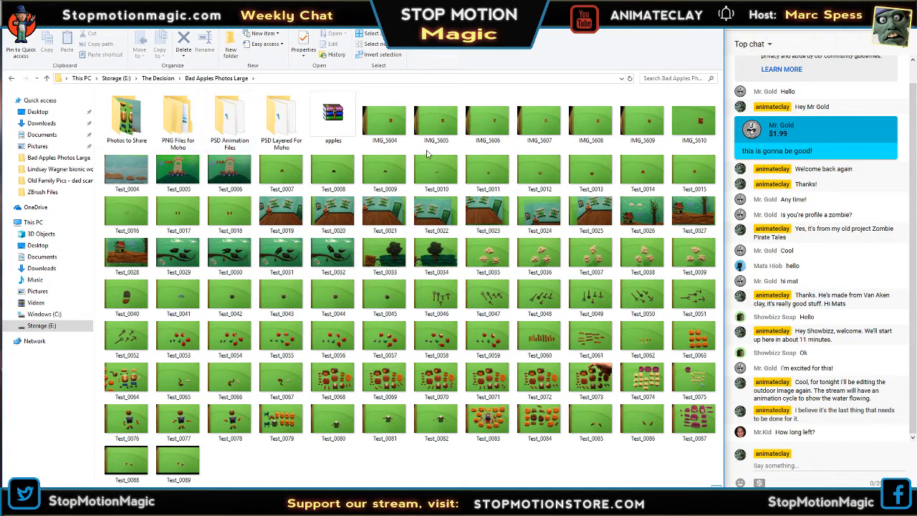
View IMG_5604 full size, examine the red clay door up close and close the photo.
double_click(368, 126)
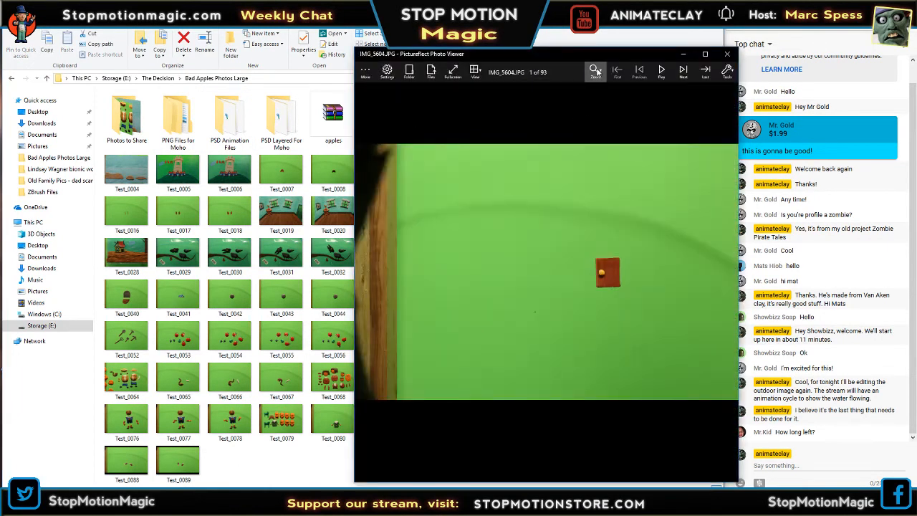
left_click(705, 54)
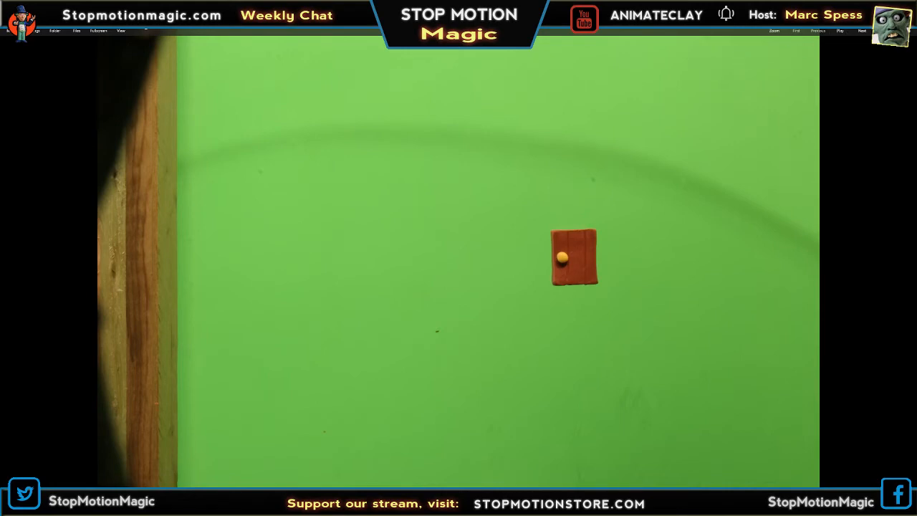
scroll(620, 227, "up", 5)
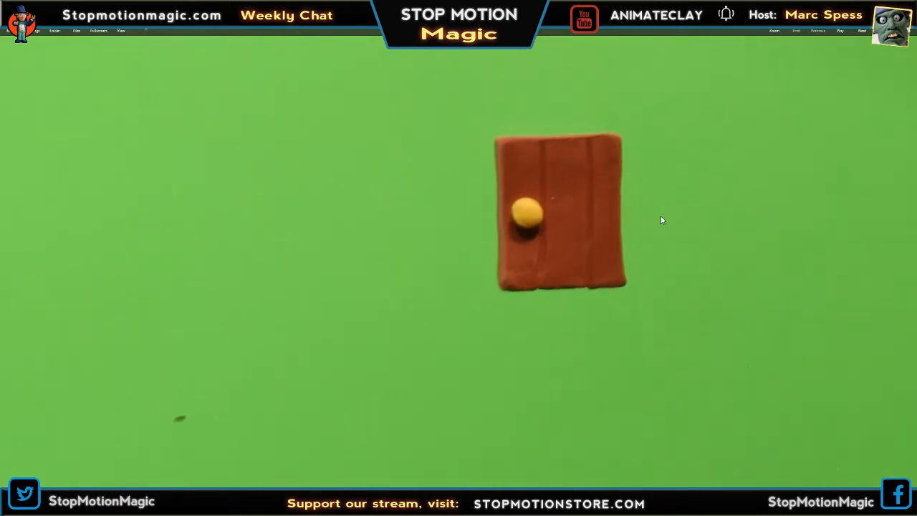
scroll(661, 215, "down", 5)
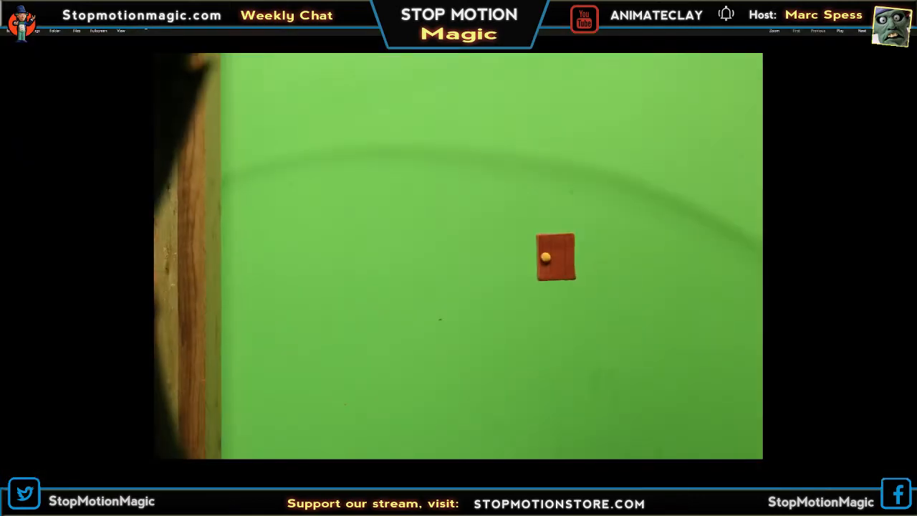
key("Escape")
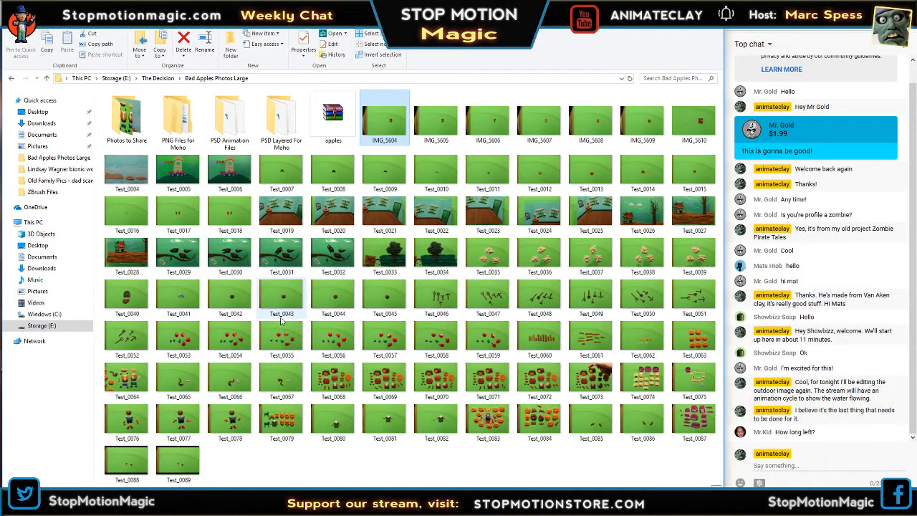
View Test_0070, examine the clay mouths, heads and bodies up close and close the photo.
double_click(471, 375)
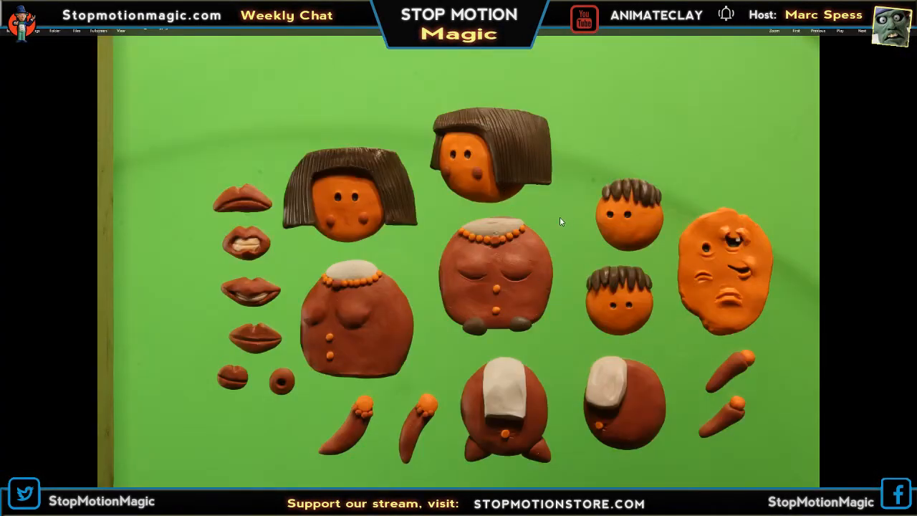
scroll(559, 216, "up", 5)
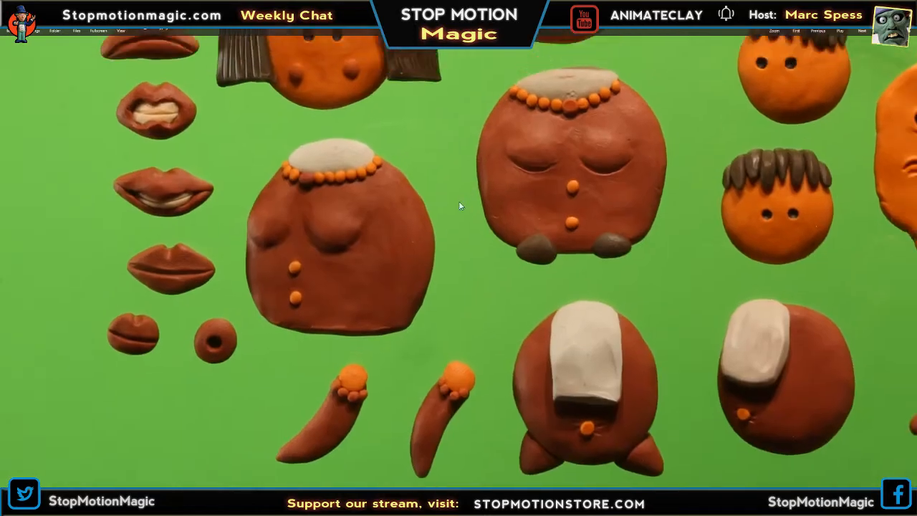
left_click_drag(459, 203, 252, 193)
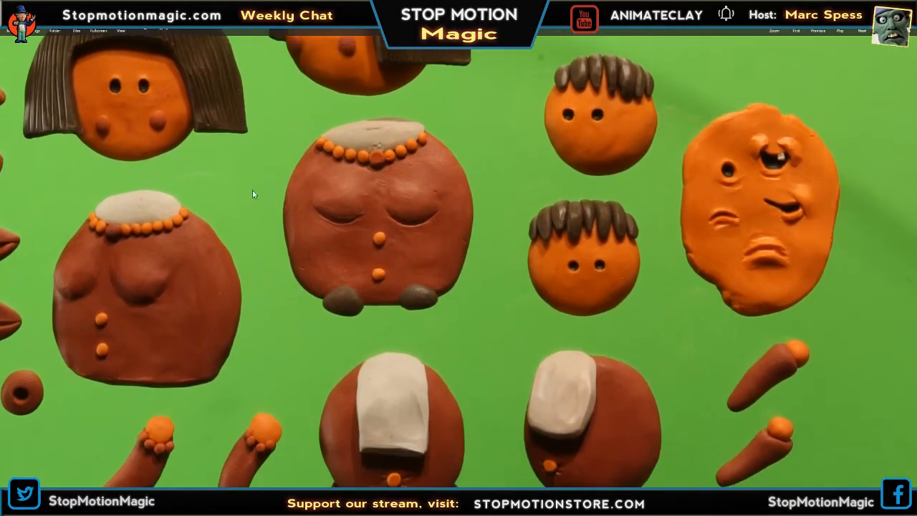
scroll(535, 272, "down", 4)
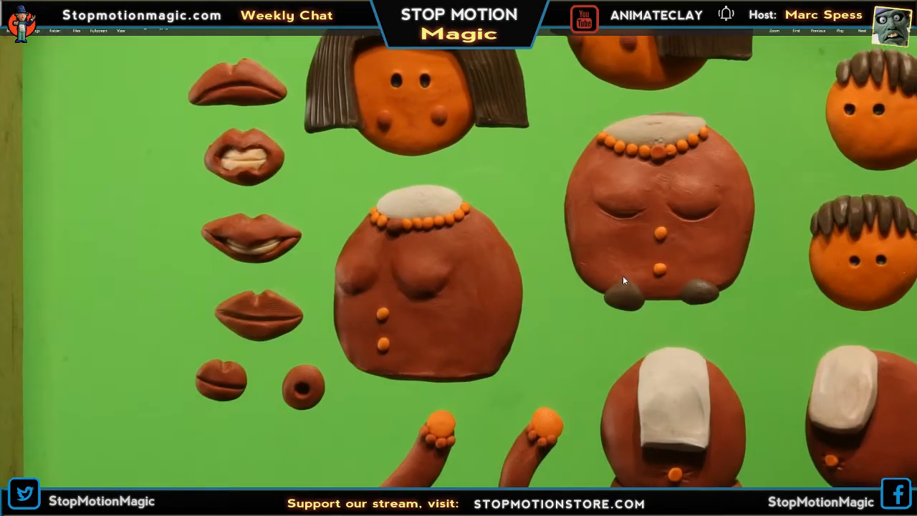
scroll(585, 268, "down", 1)
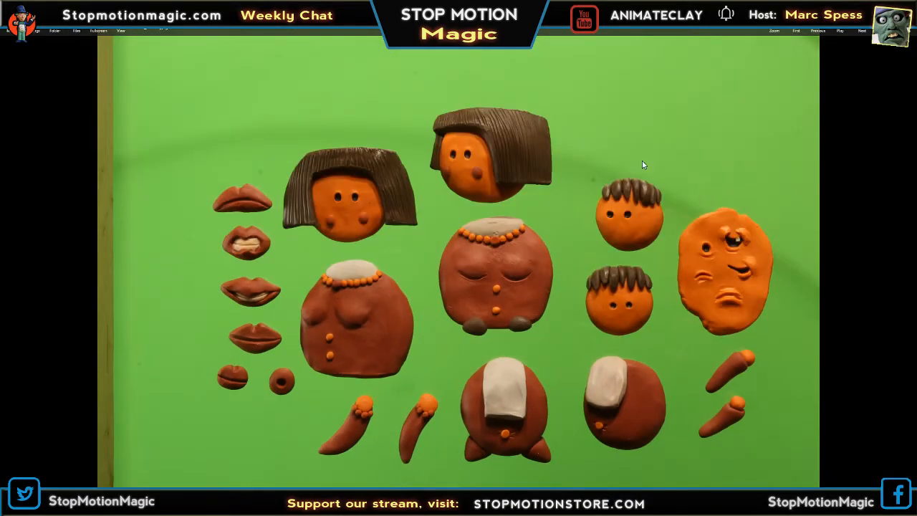
scroll(563, 246, "up", 2)
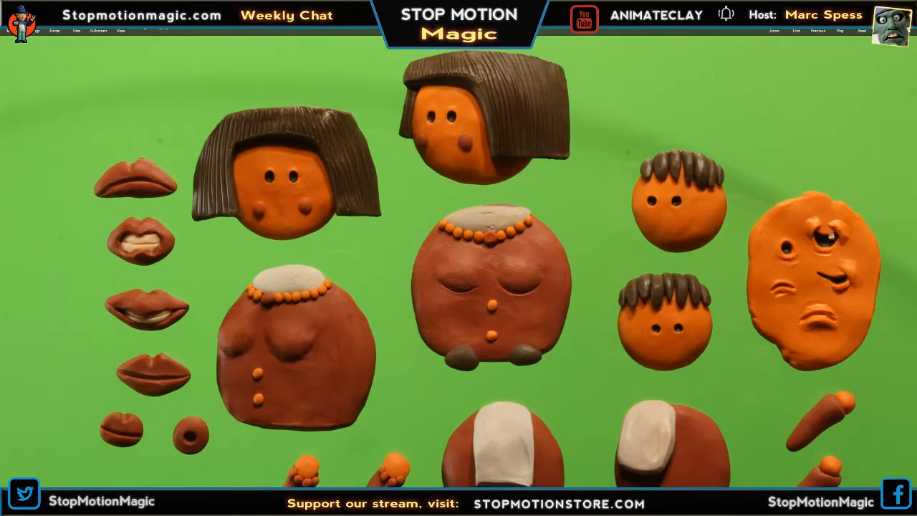
key("Escape")
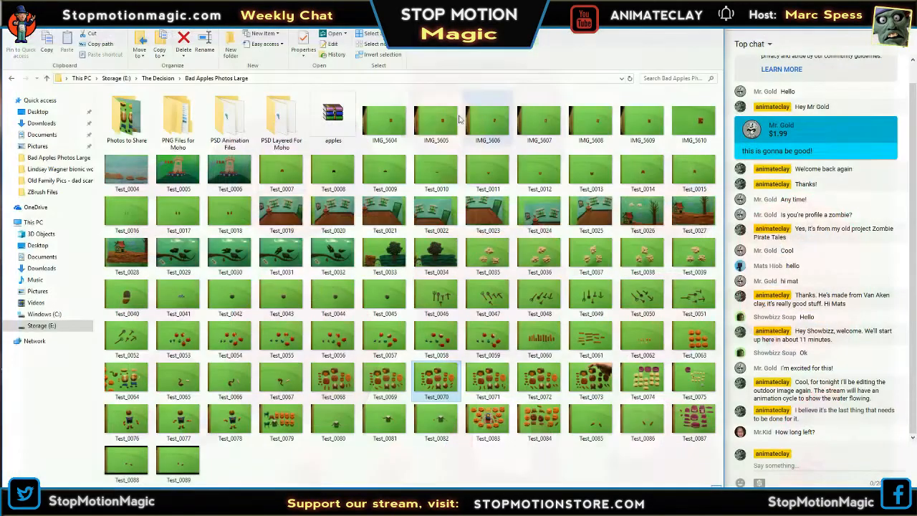
Browse the PSD Animation Files folder and its Rock subfolder, plus the PSD Layered For Moho folder.
double_click(238, 127)
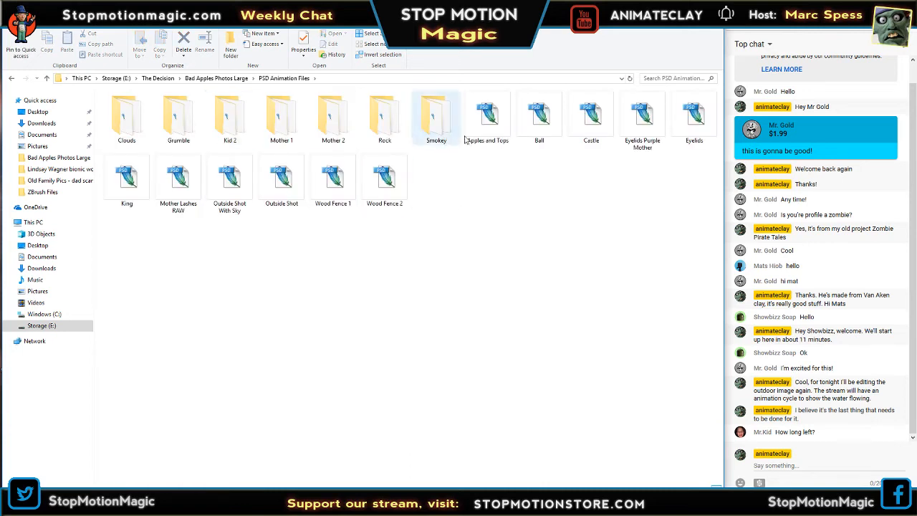
double_click(385, 118)
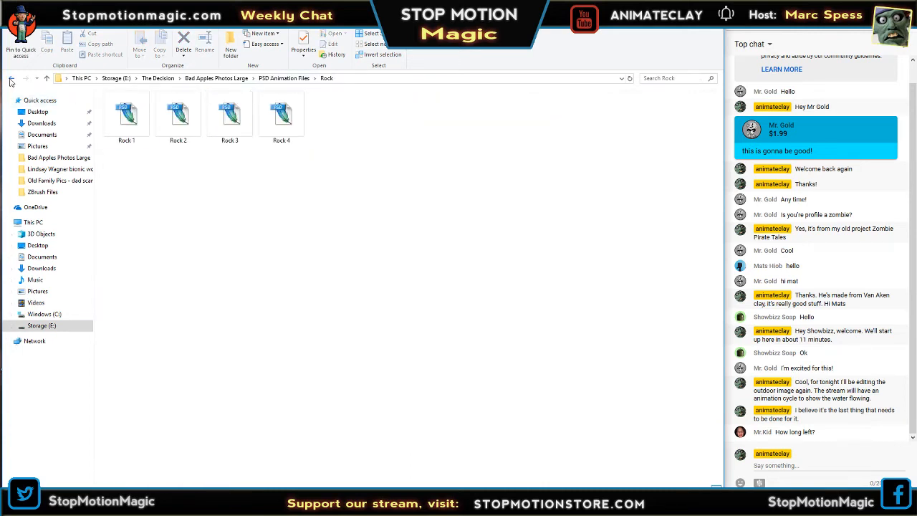
left_click(11, 78)
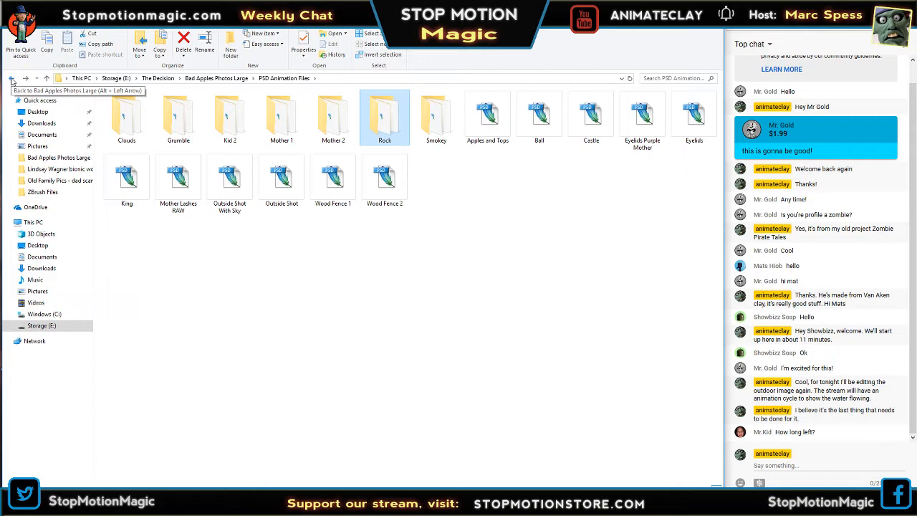
left_click(11, 79)
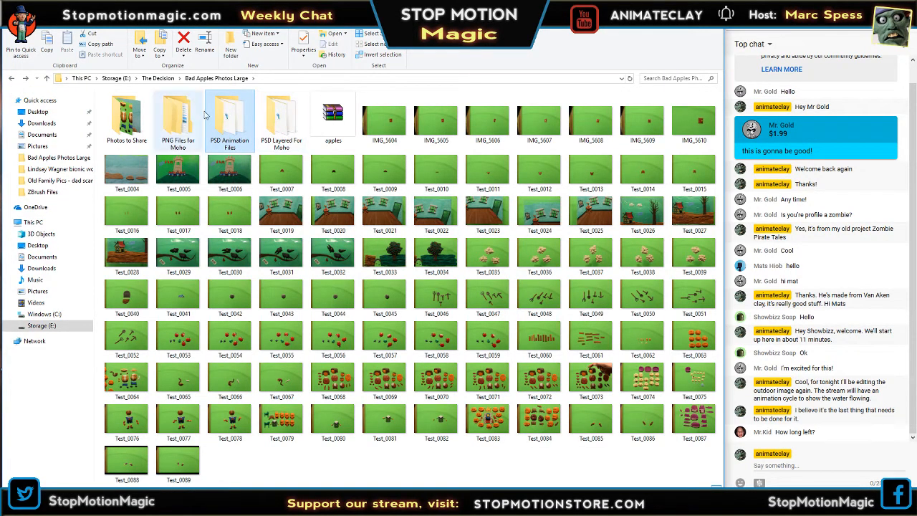
double_click(278, 120)
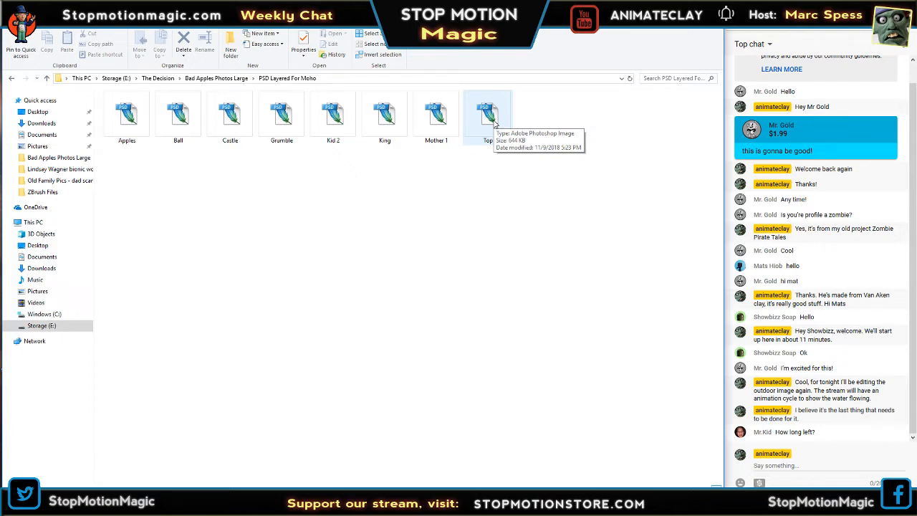
Return to Photoshop and toggle the visibility of Layer 6 repeatedly to check its cloud, leaving the layer visible.
left_click(668, 8)
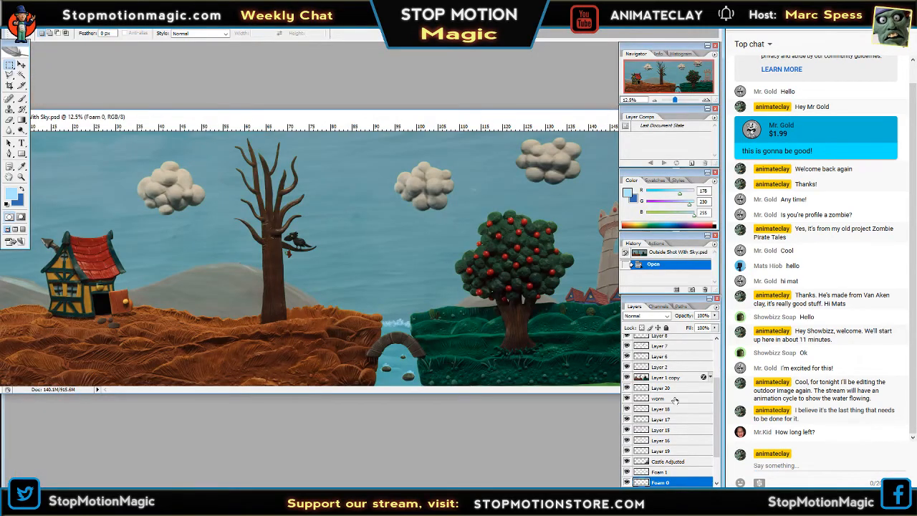
left_click(627, 355)
left_click(627, 356)
left_click(627, 356)
left_click(627, 356)
left_click(628, 356)
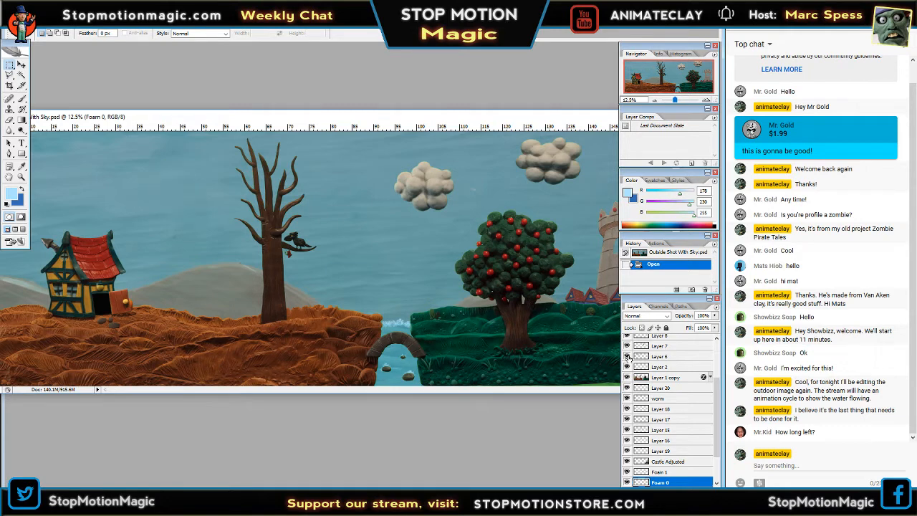
left_click(628, 356)
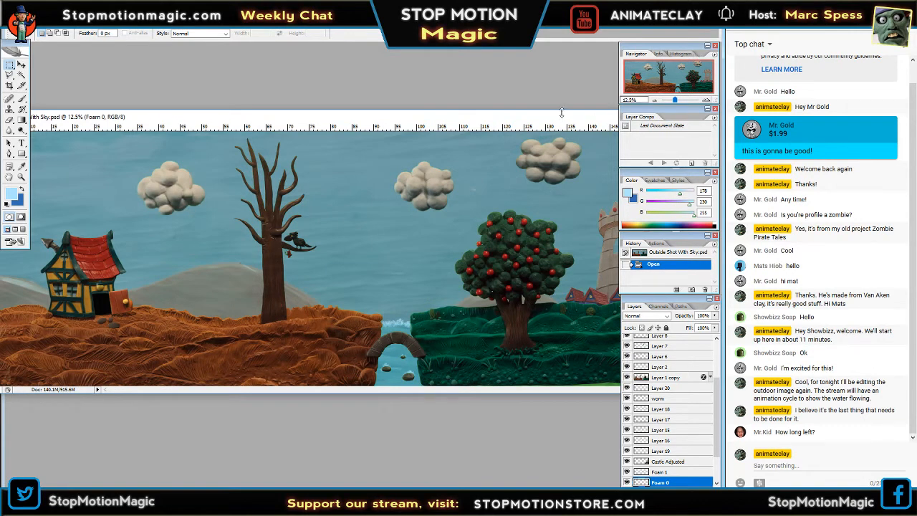
Enlarge the Outside Shot With Sky.psd document window to fill the workspace height.
left_click_drag(562, 113, 578, 44)
left_click_drag(439, 395, 441, 502)
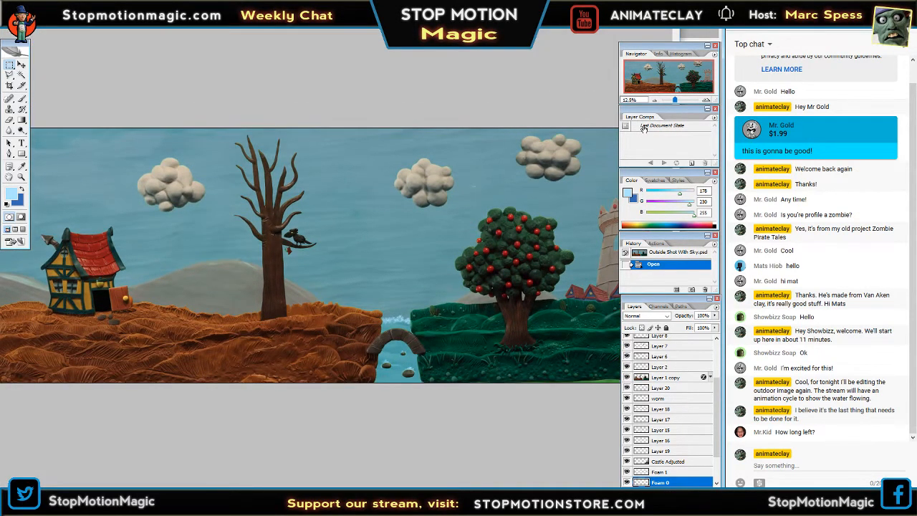
left_click_drag(455, 7, 456, 33)
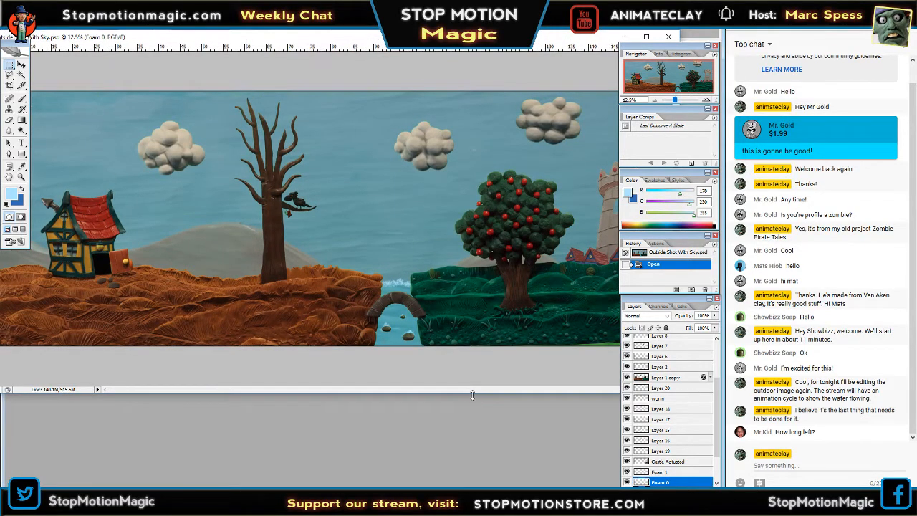
left_click_drag(473, 395, 492, 485)
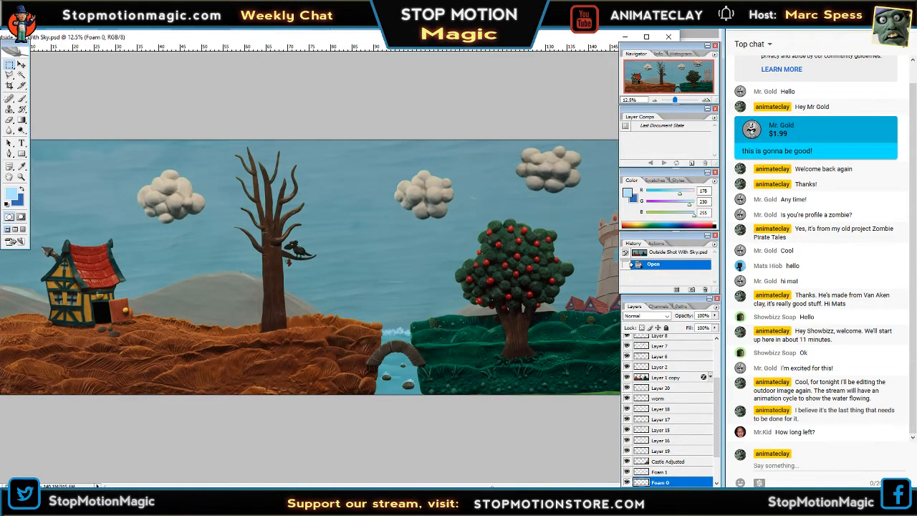
Examine the outdoor scene up close from the house and bare tree across to the apple tree and castle.
left_click(706, 100)
left_click(706, 100)
left_click_drag(683, 83, 692, 87)
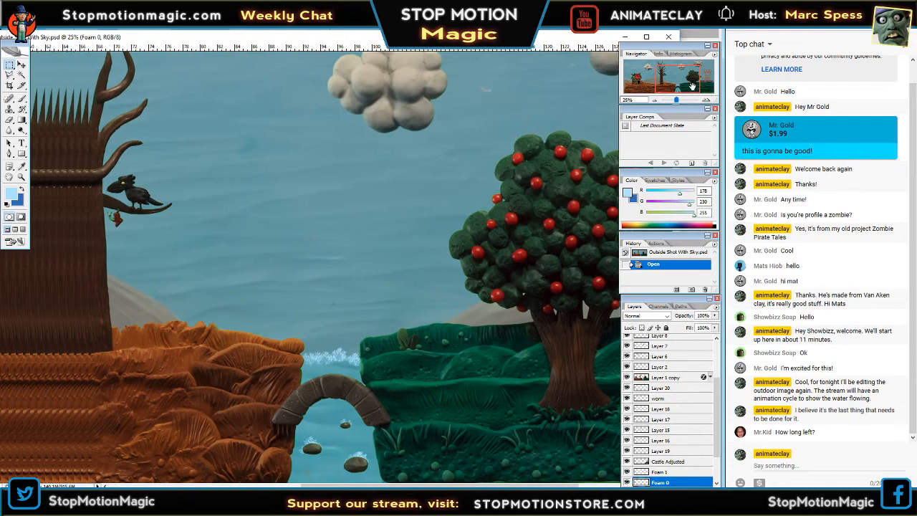
left_click_drag(652, 64, 666, 68)
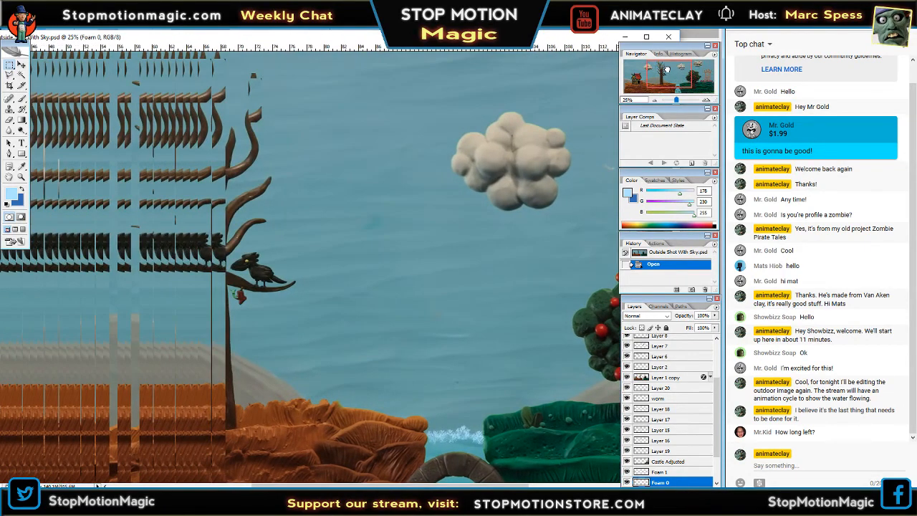
left_click_drag(561, 41, 517, 44)
left_click_drag(662, 83, 635, 80)
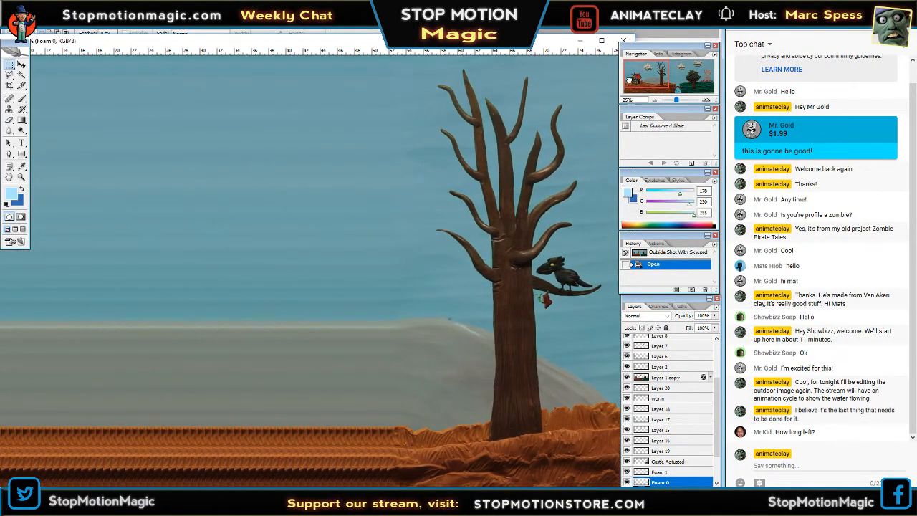
left_click_drag(477, 42, 516, 36)
left_click(653, 101)
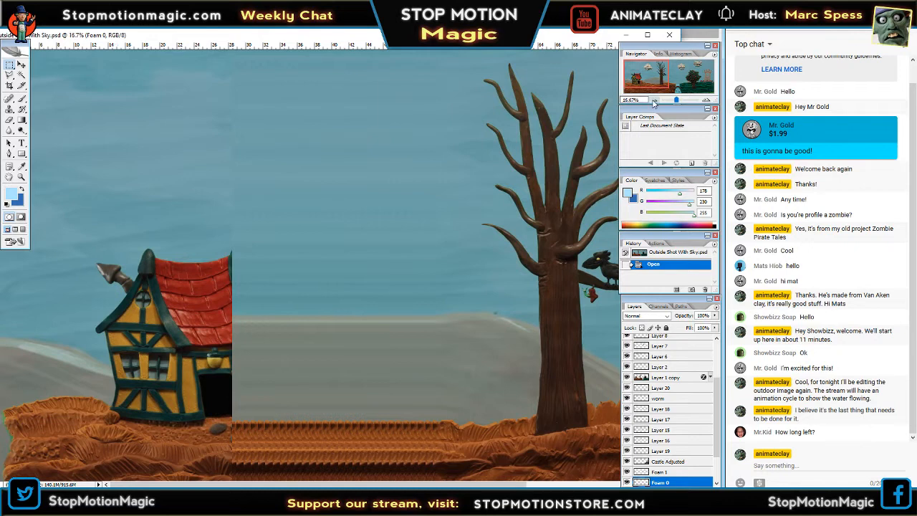
left_click_drag(643, 79, 676, 79)
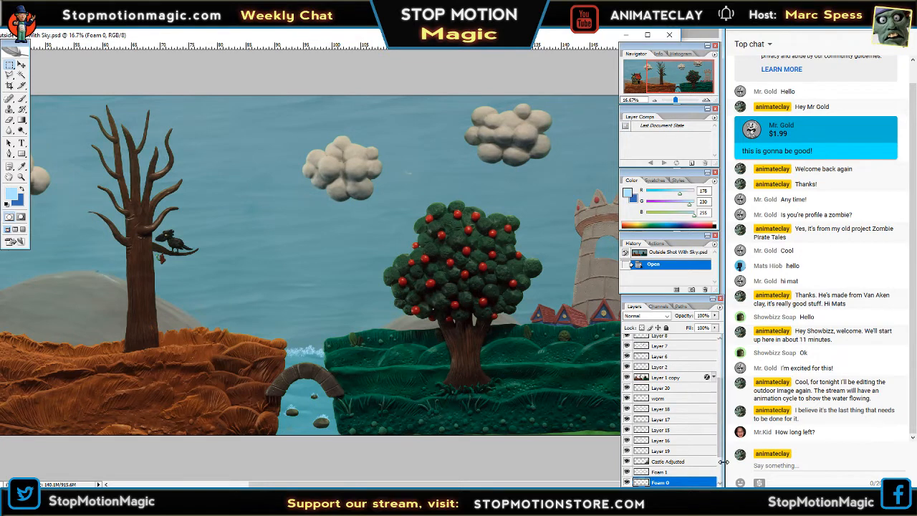
Toggle the visibility of the Foam 0 layer repeatedly to check its foam around the creek and rocks, leaving it visible.
scroll(719, 453, "down", 2)
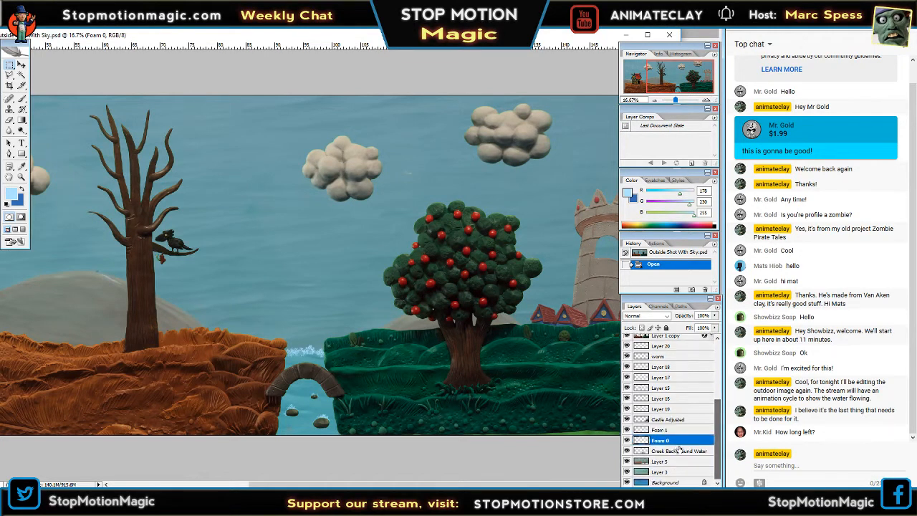
left_click(627, 440)
left_click(627, 440)
left_click(627, 439)
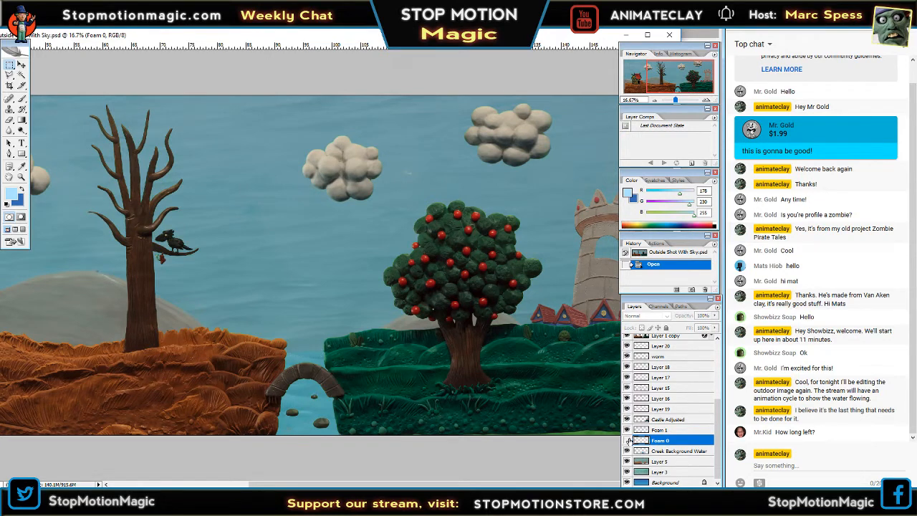
left_click(627, 440)
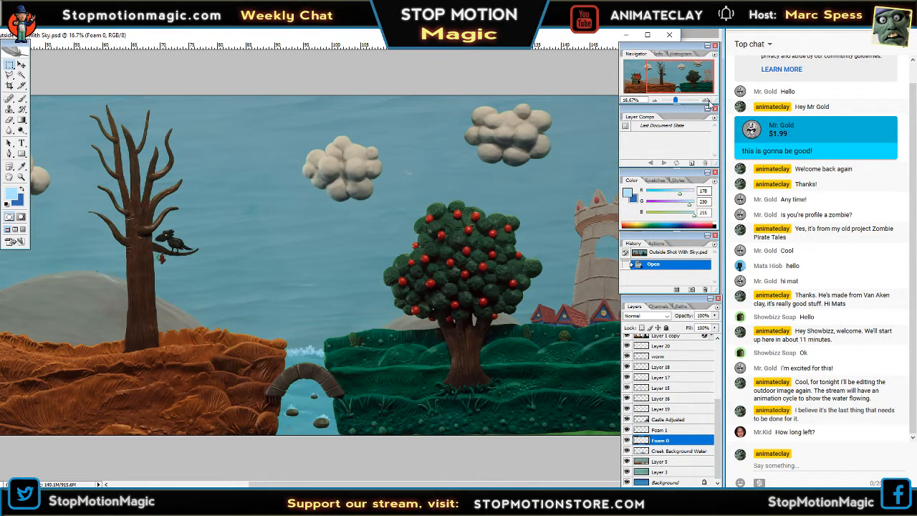
left_click(707, 102)
left_click(708, 102)
left_click_drag(687, 83, 687, 96)
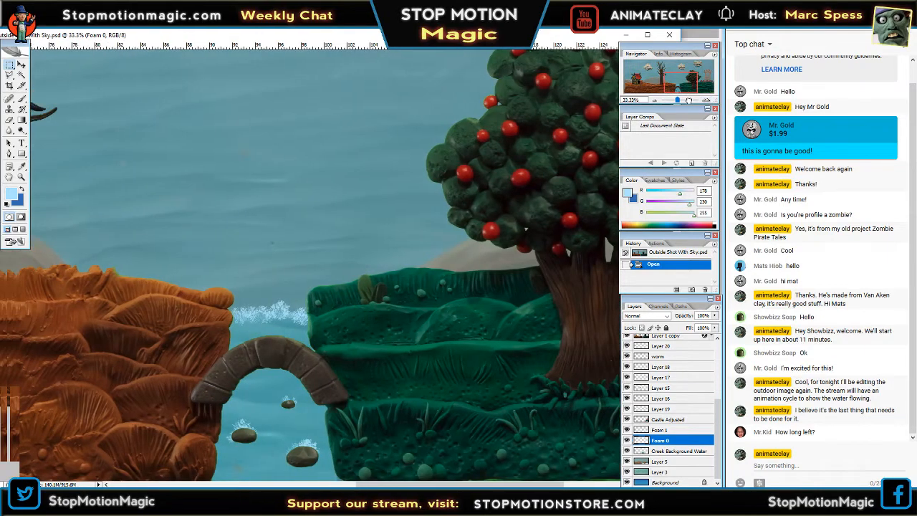
left_click(627, 440)
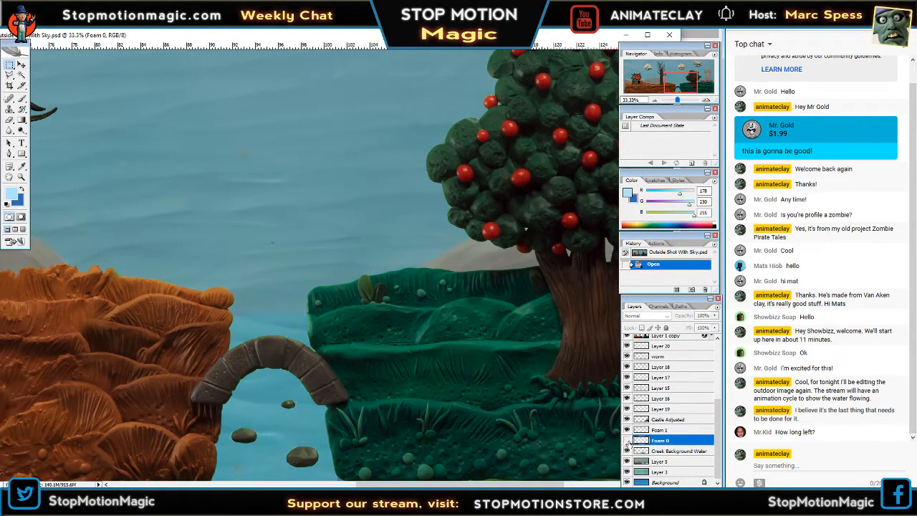
left_click(627, 439)
left_click(627, 439)
left_click(627, 440)
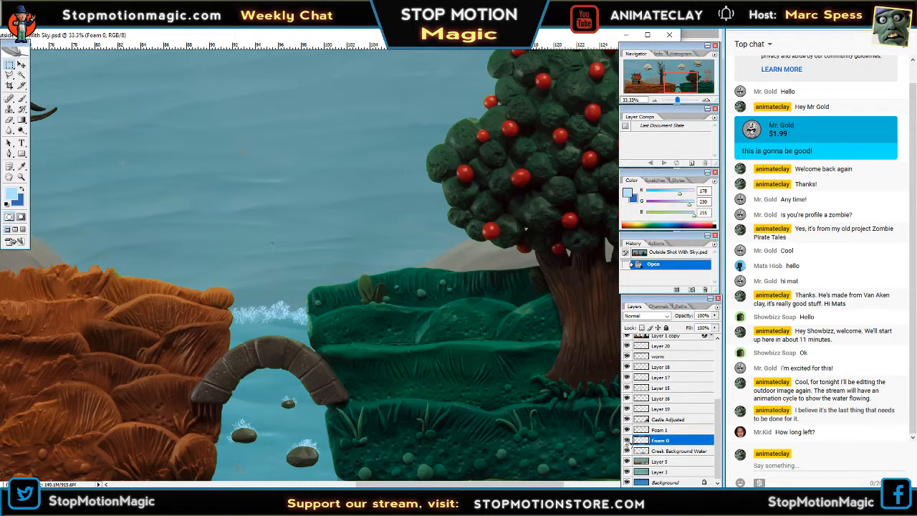
left_click(626, 440)
left_click(626, 439)
Try a light blue Brush stroke in the sky above the creek on Foam 0 and undo it.
left_click(22, 99)
mouse_move(250, 223)
left_mouse_down()
mouse_move(291, 218)
mouse_move(330, 230)
left_mouse_up()
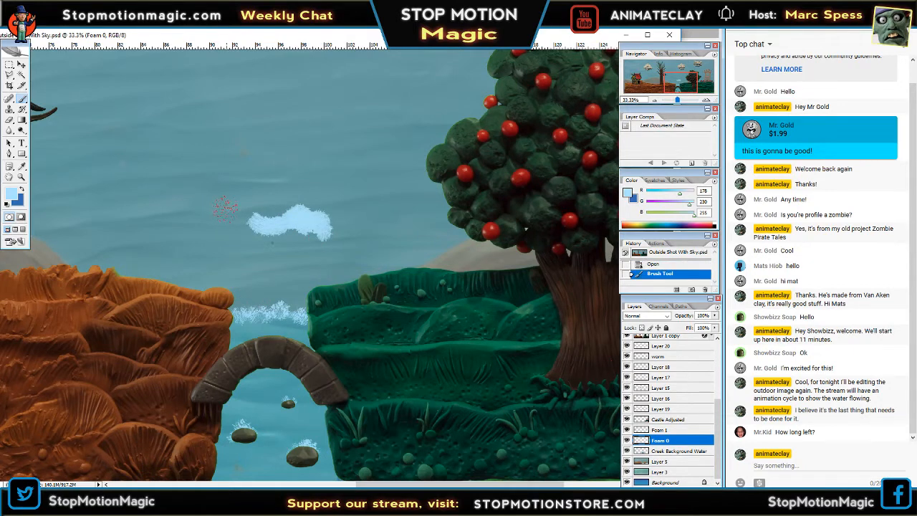
key("ctrl+z")
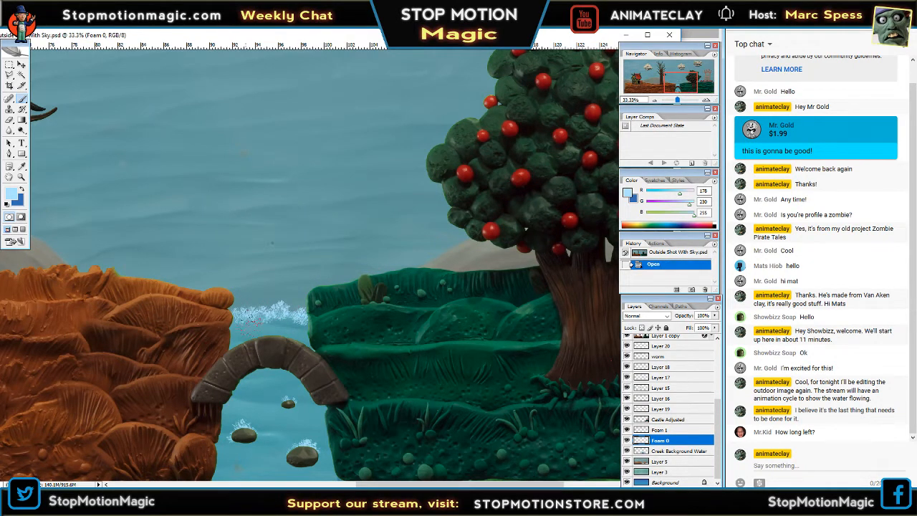
Select a rectangular area around the creek, bridge and adjoining banks with the Rectangular Marquee.
scroll(358, 272, "left", 2)
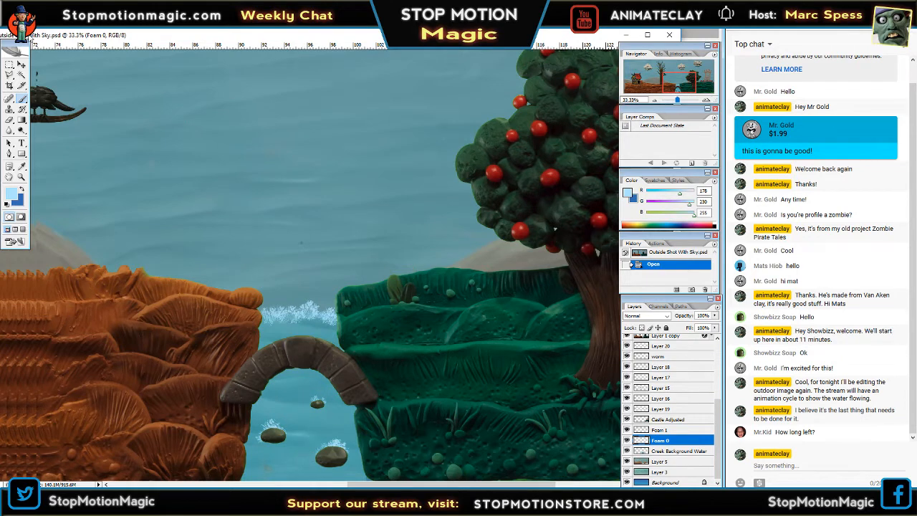
left_click(9, 64)
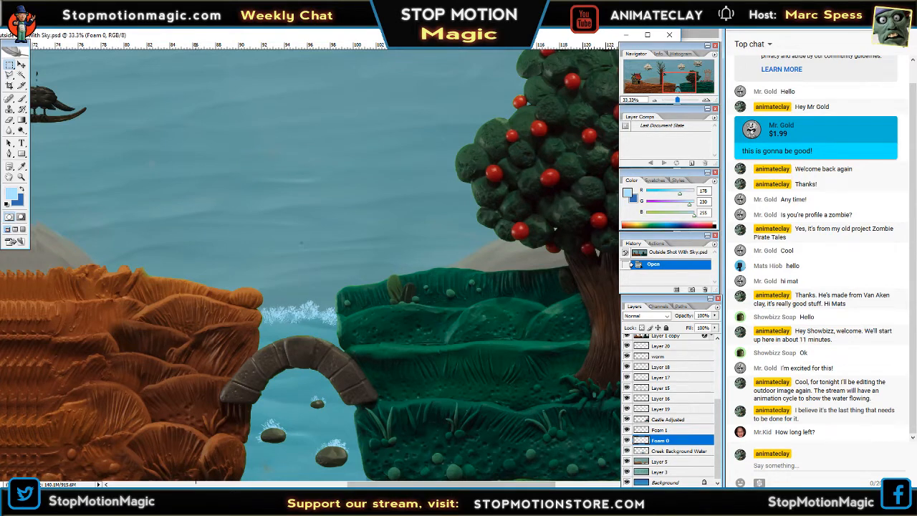
left_click_drag(313, 367, 400, 259)
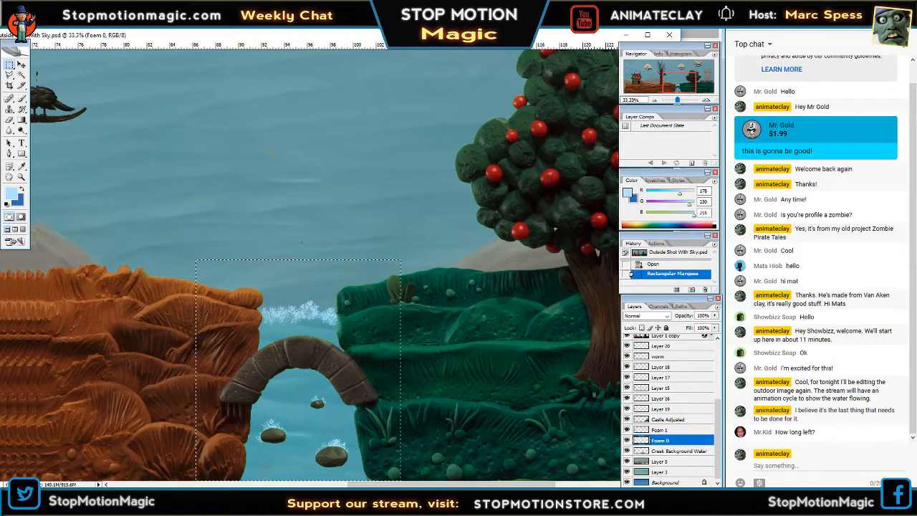
Copy the selected creek area as a merged image and paste it into a new document.
left_click(28, 23)
left_click(52, 90)
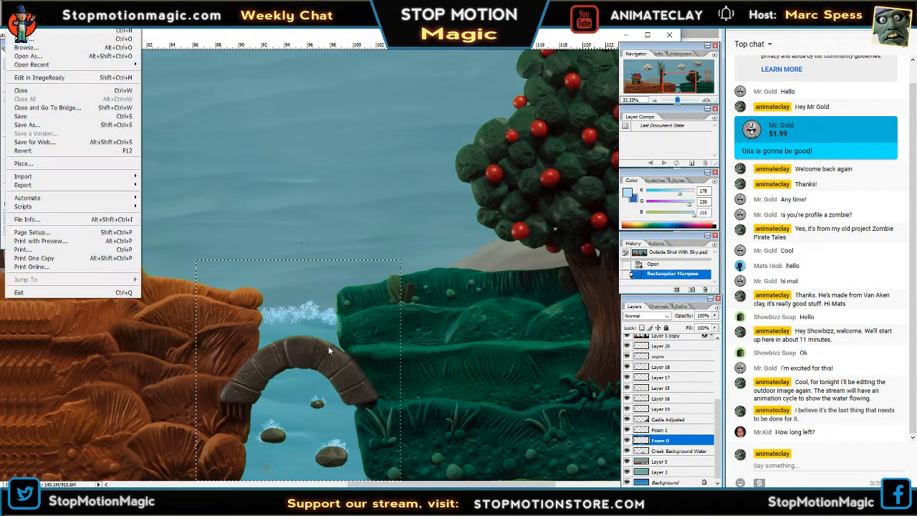
left_click(50, 32)
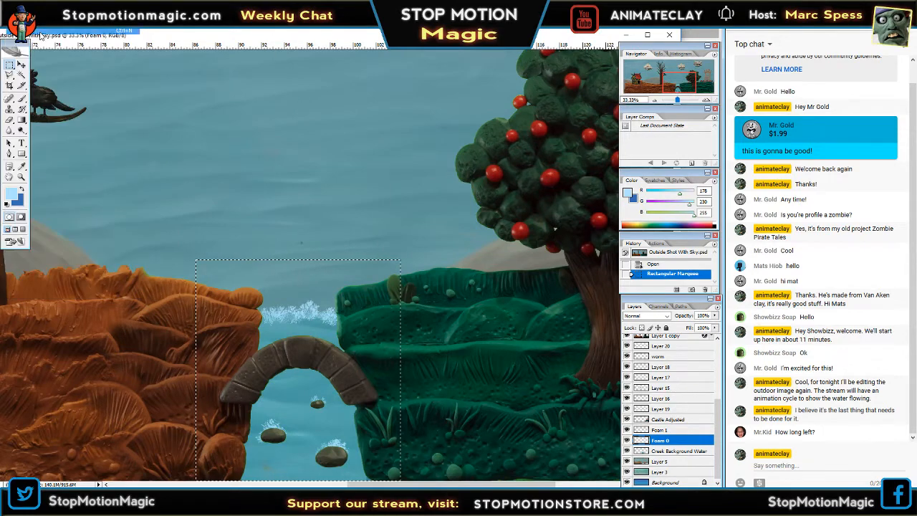
left_click(555, 138)
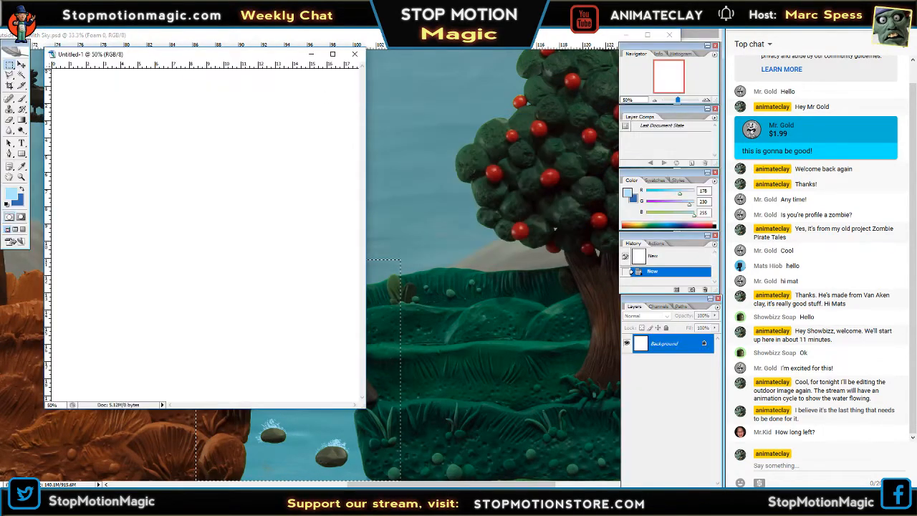
left_click(59, 32)
left_click(47, 98)
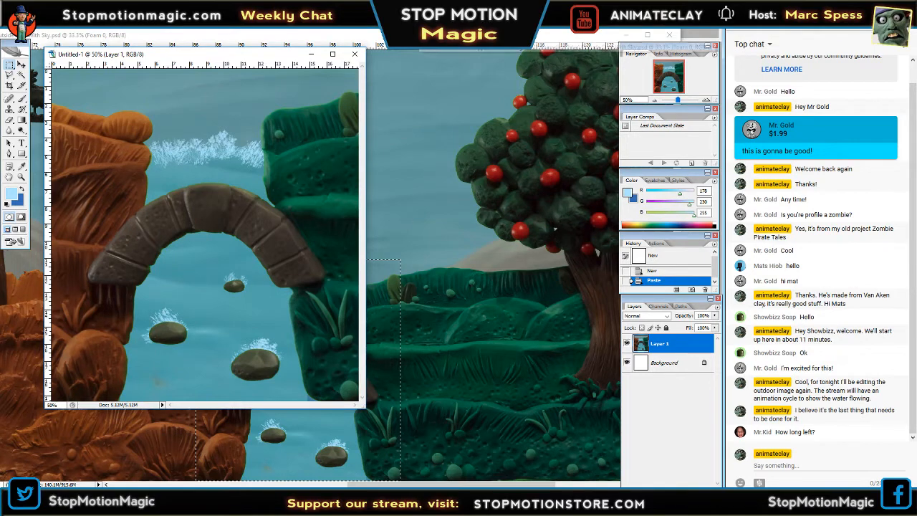
Place the Outside Shot With Sky window below the new document and copy its Foam 0 layer into Untitled-1.
left_click(429, 35)
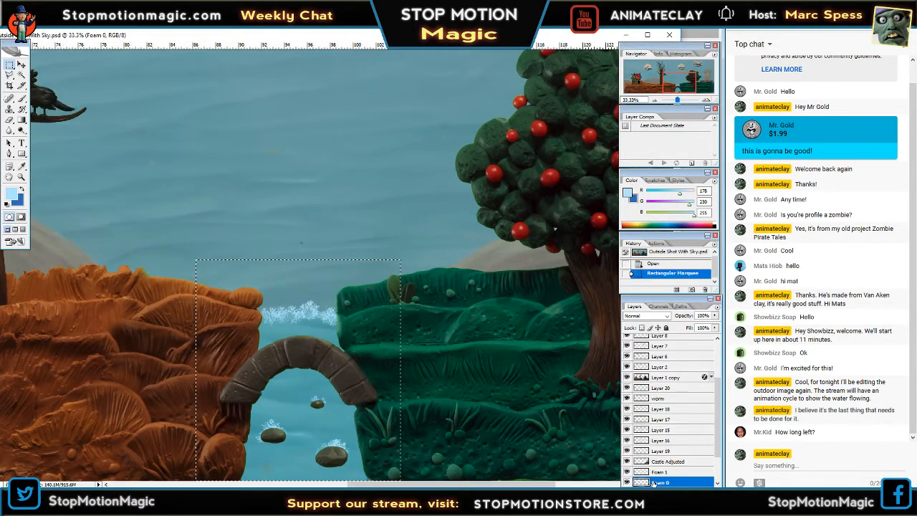
left_click(646, 34)
left_click_drag(495, 178, 487, 243)
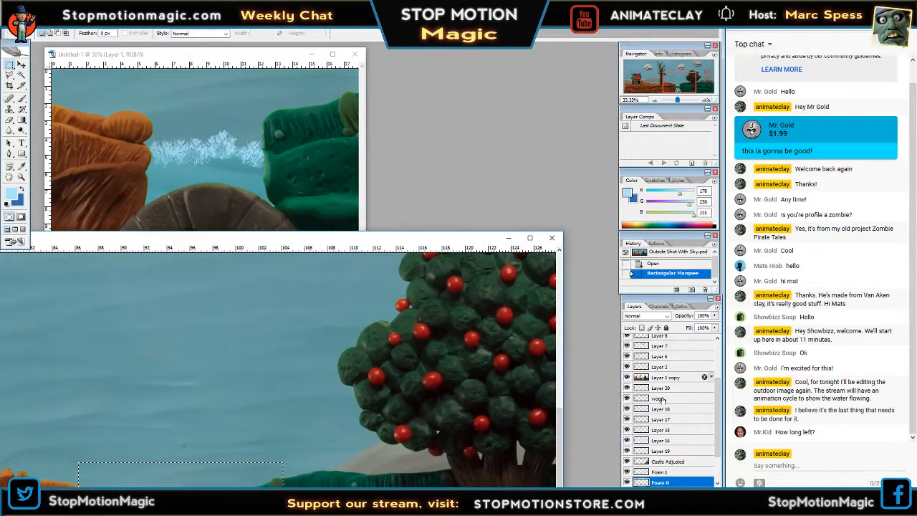
left_click(234, 146)
Move the copied Foam 0 layer with Free Transform so its foam sits over the gap between the banks and the three rocks.
key("Tab")
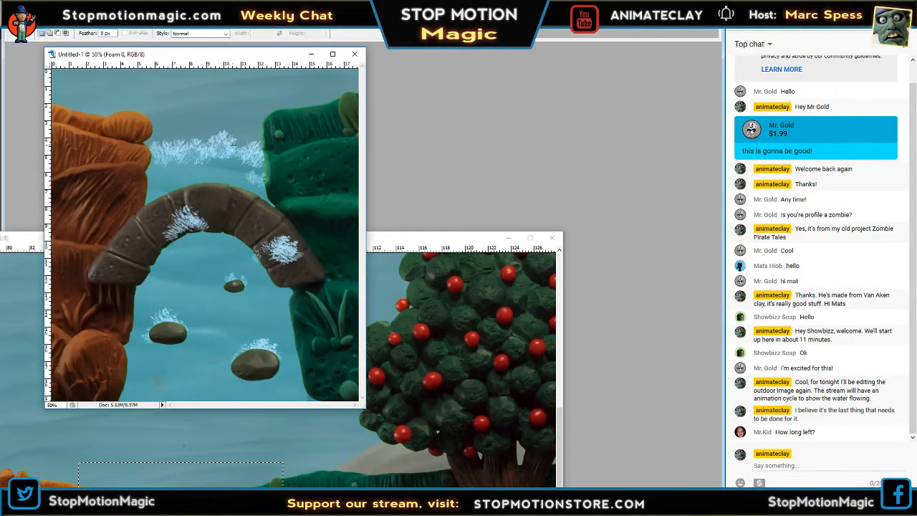
right_click(212, 224)
left_click(224, 296)
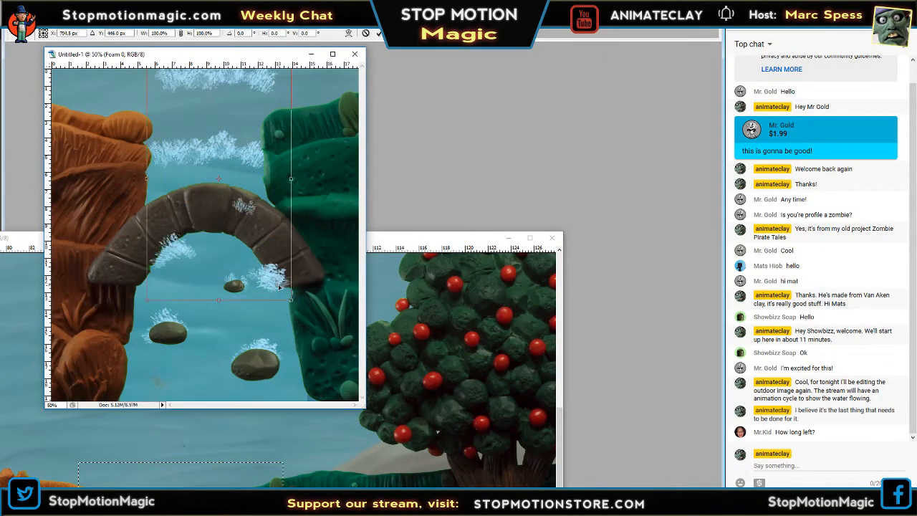
left_click_drag(268, 356, 273, 360)
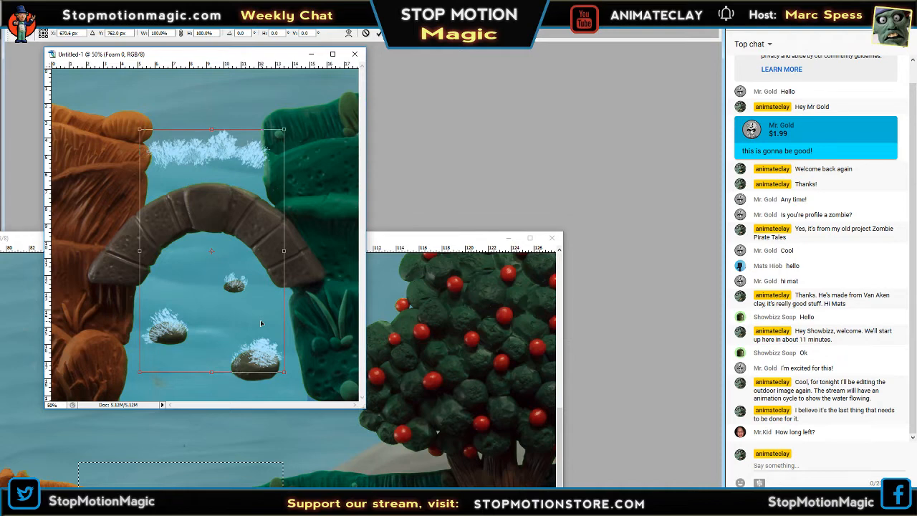
key("Return")
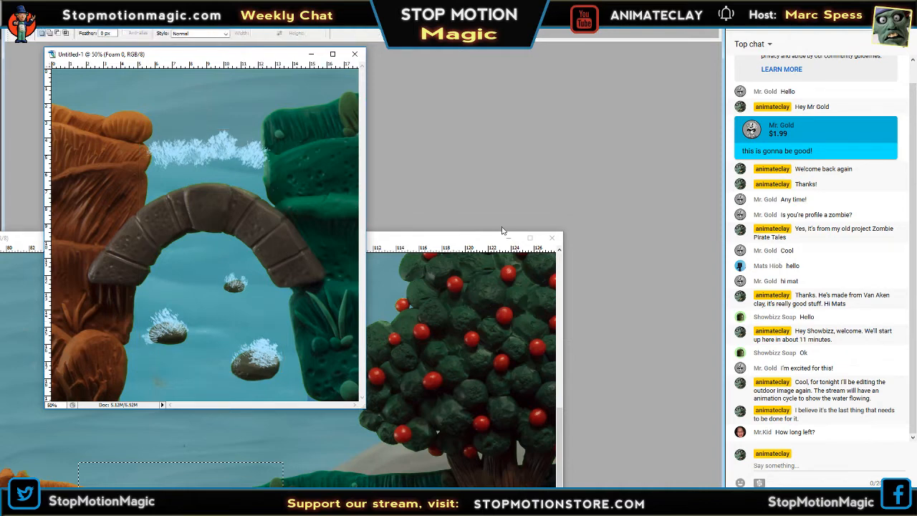
key("Tab")
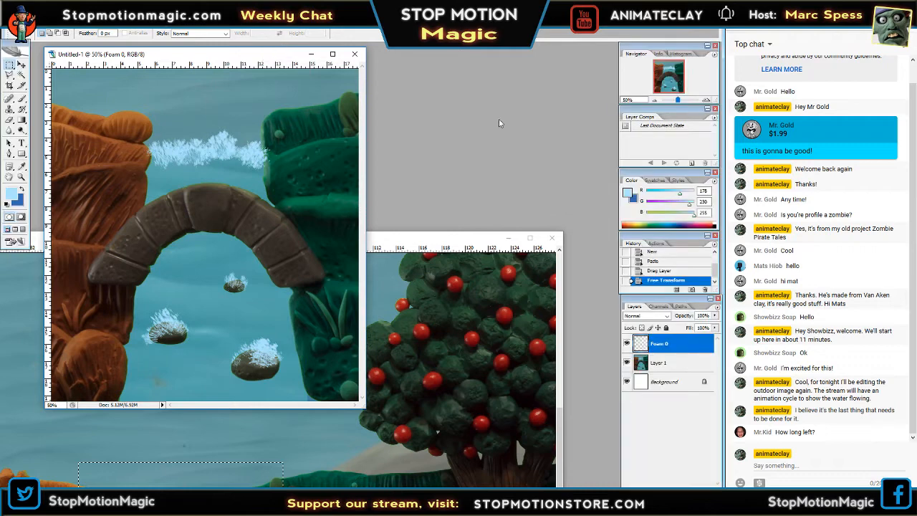
Compare Foam 0 with the underlying image, then nudge it with Free Transform to about X 664.5 px, Y 758 px.
left_click(627, 345)
left_click(627, 345)
right_click(245, 152)
left_click(272, 235)
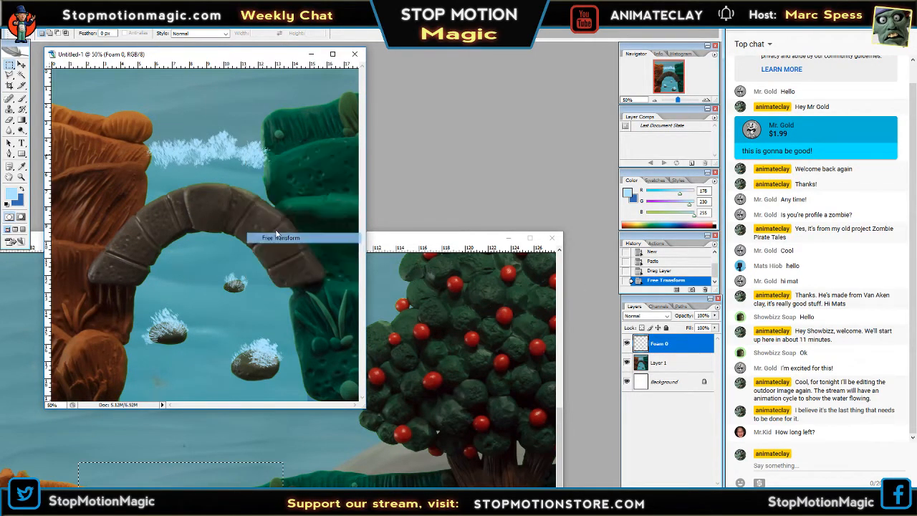
key("Left")
key("Left")
key("Left")
key("Left")
key("Left")
key("Left")
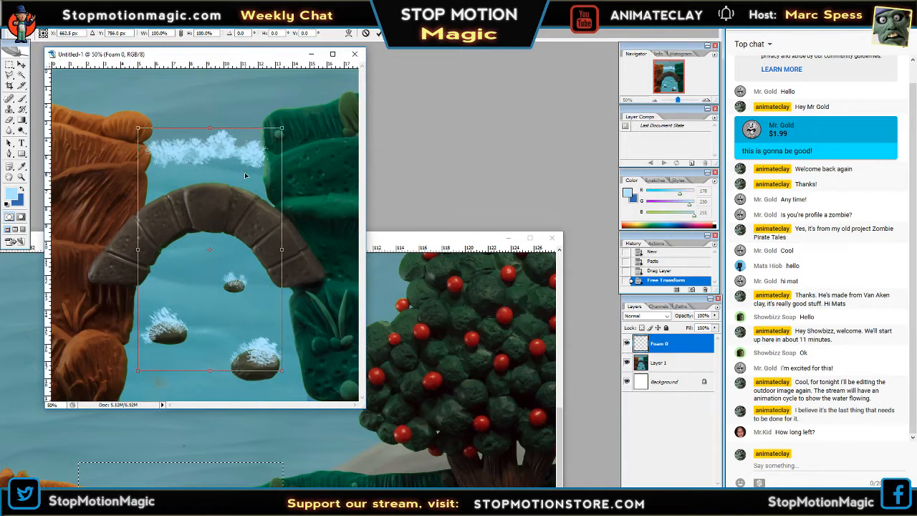
key("Up")
key("Up")
key("Up")
key("Up")
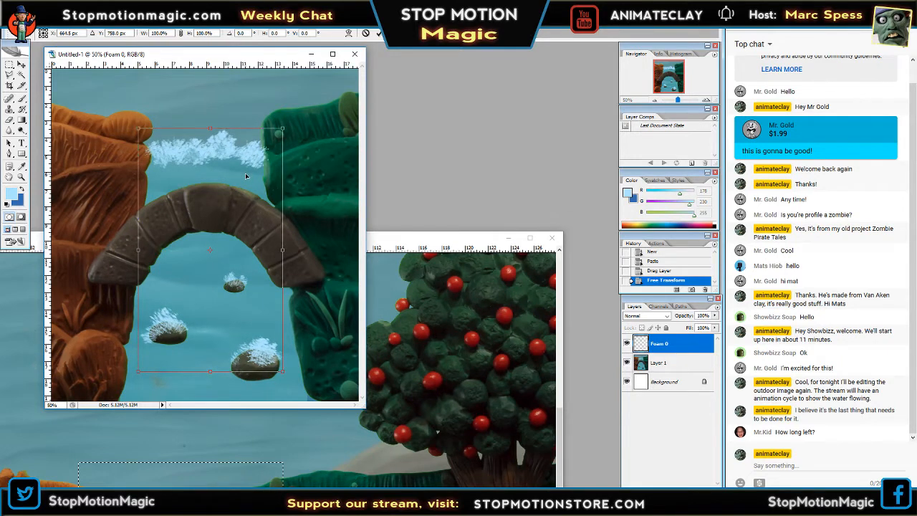
key("Return")
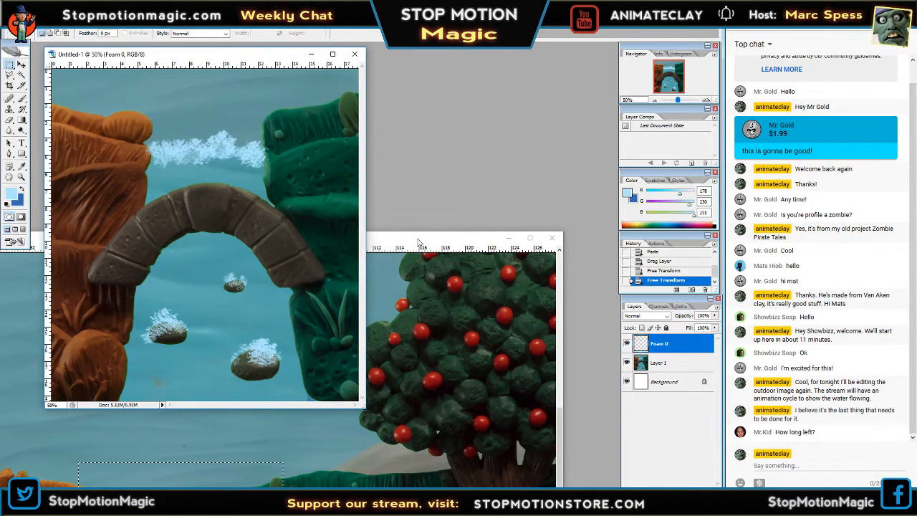
Close the Outside Shot With Sky.psd document and move the Untitled-1 window to the middle of the workspace.
left_click_drag(420, 233, 489, 35)
left_click_drag(682, 84, 679, 96)
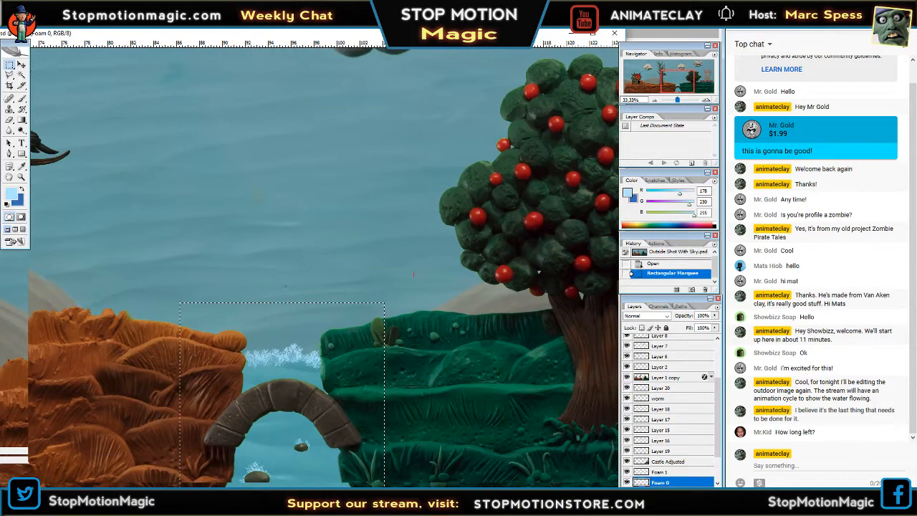
left_click(571, 33)
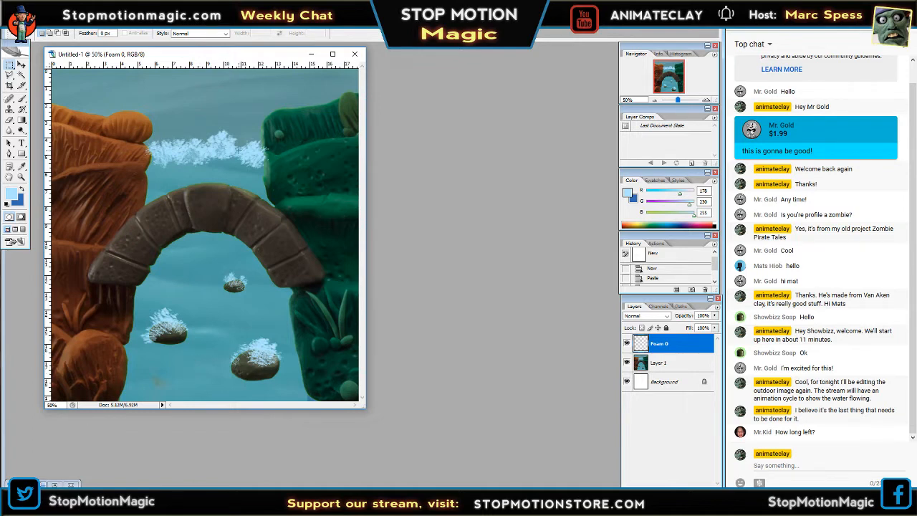
left_click(45, 484)
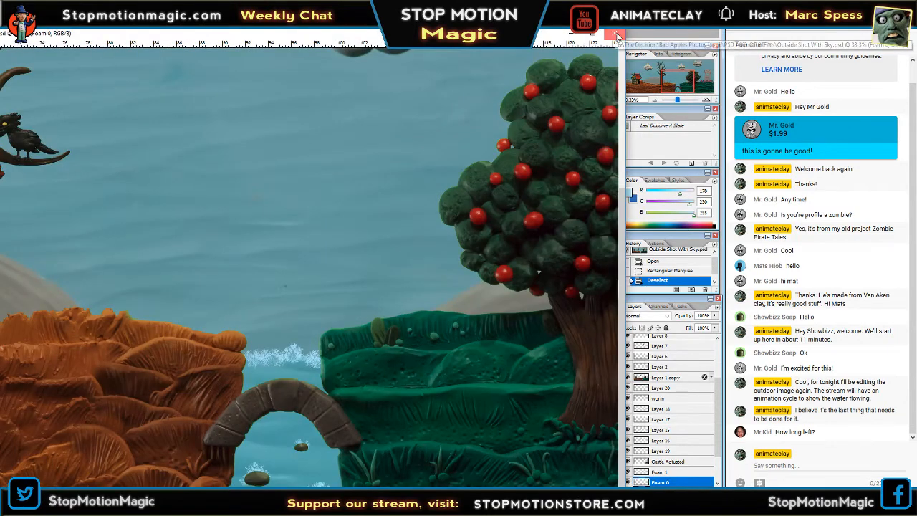
left_click(616, 35)
left_click(463, 196)
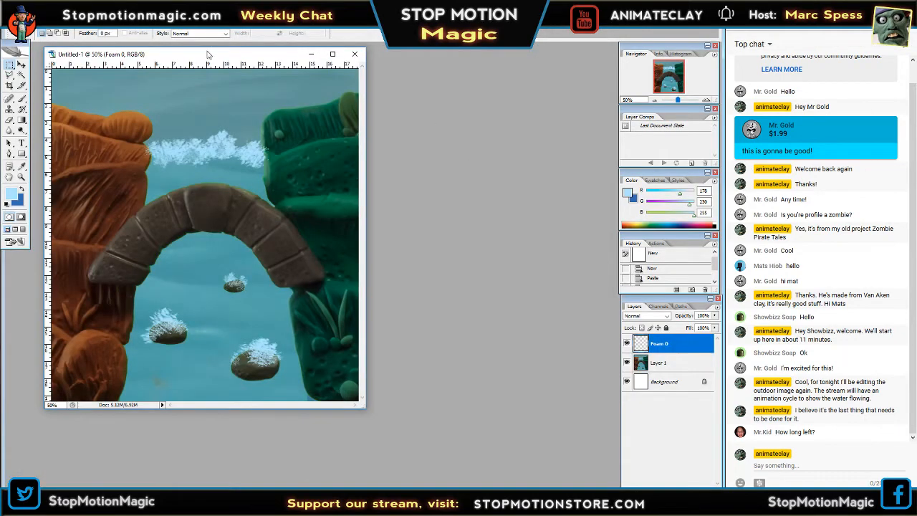
left_click_drag(208, 54, 295, 70)
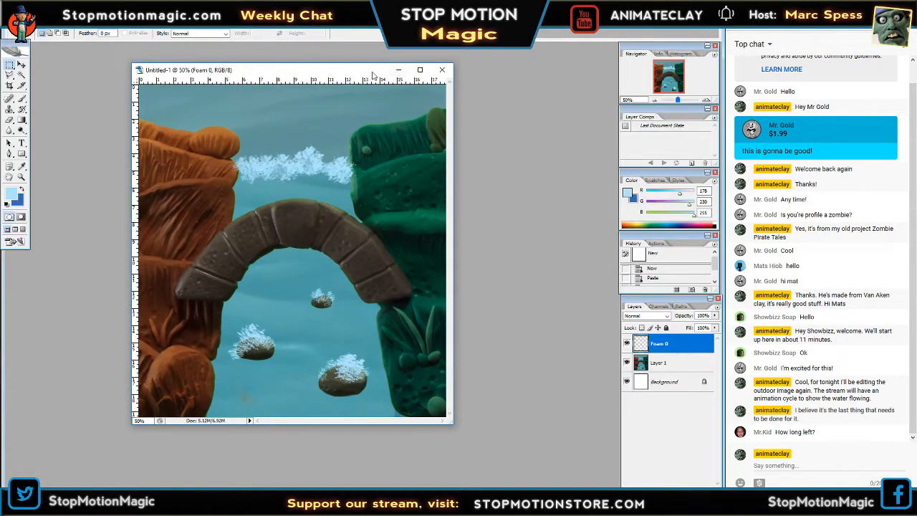
left_click_drag(372, 74, 444, 77)
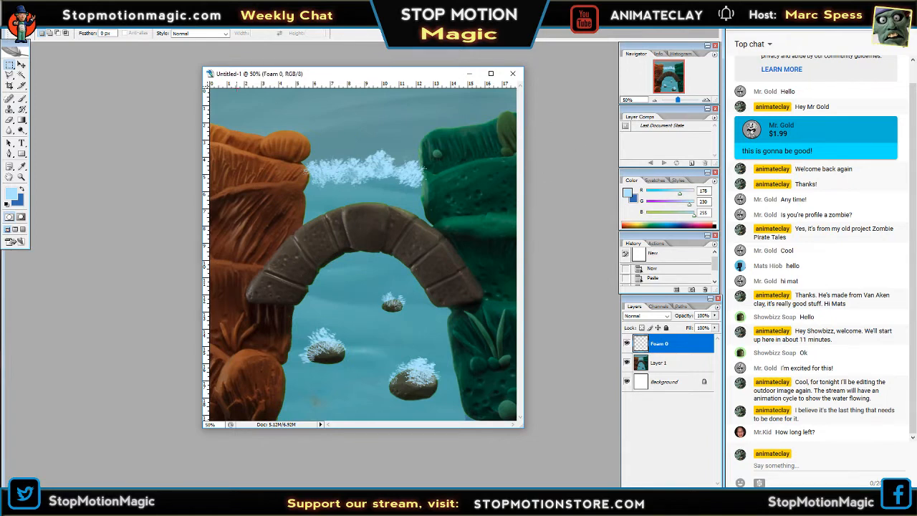
Compare Foam 0 with the foam in the image beneath it, then nudge the layer slightly with Free Transform.
left_click(626, 344)
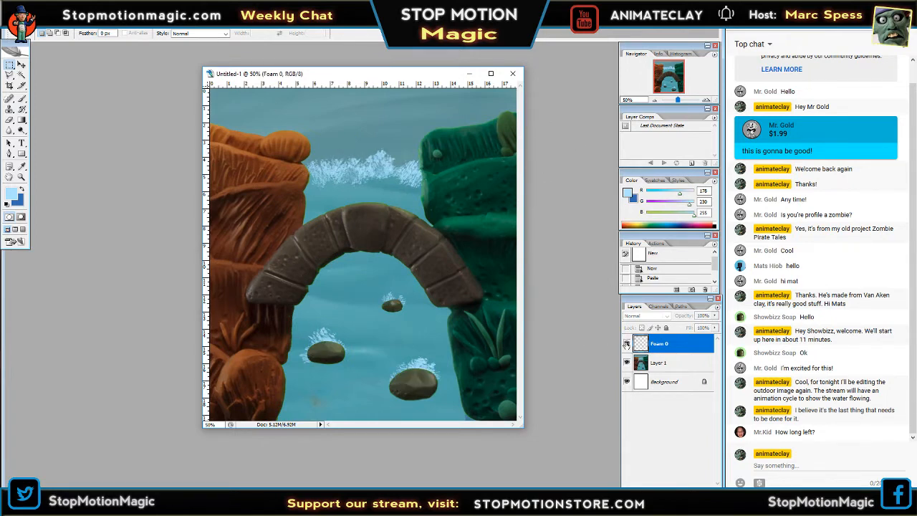
left_click(626, 344)
right_click(368, 171)
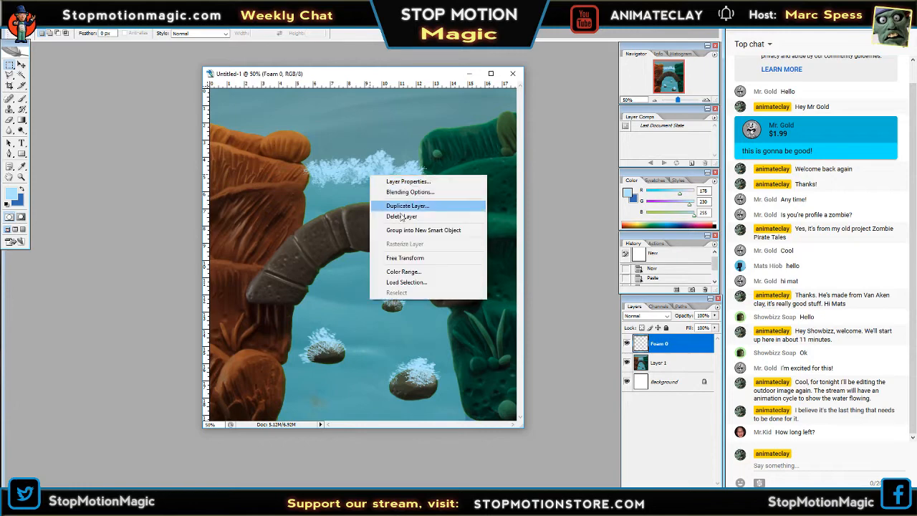
left_click(399, 256)
left_click_drag(405, 206, 405, 211)
key("Return")
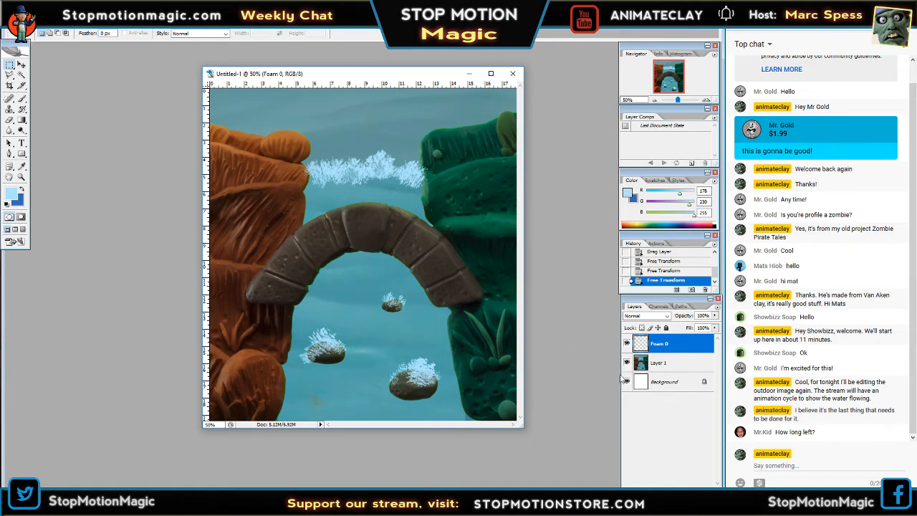
Hide Foam 0, sample the nearby water colour, and brush over the foam between the two banks on Layer 1.
left_click(627, 344)
left_click(658, 363)
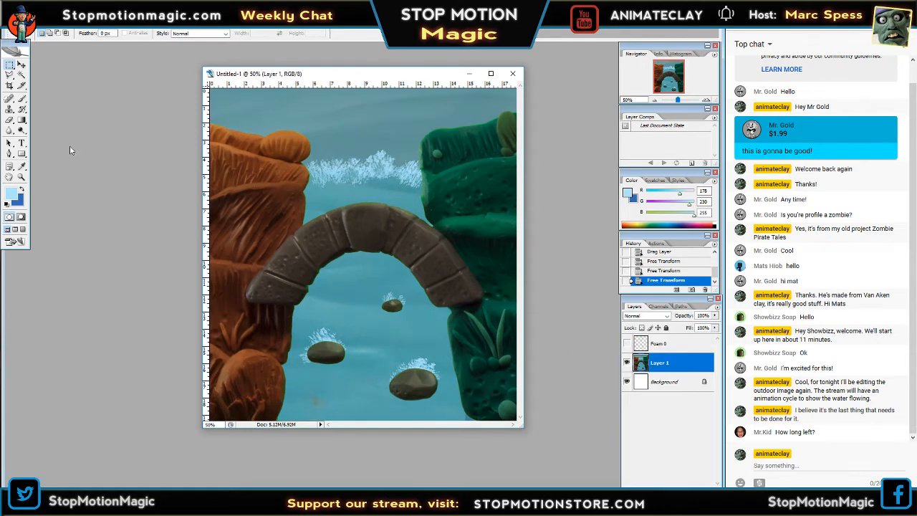
left_click(22, 99)
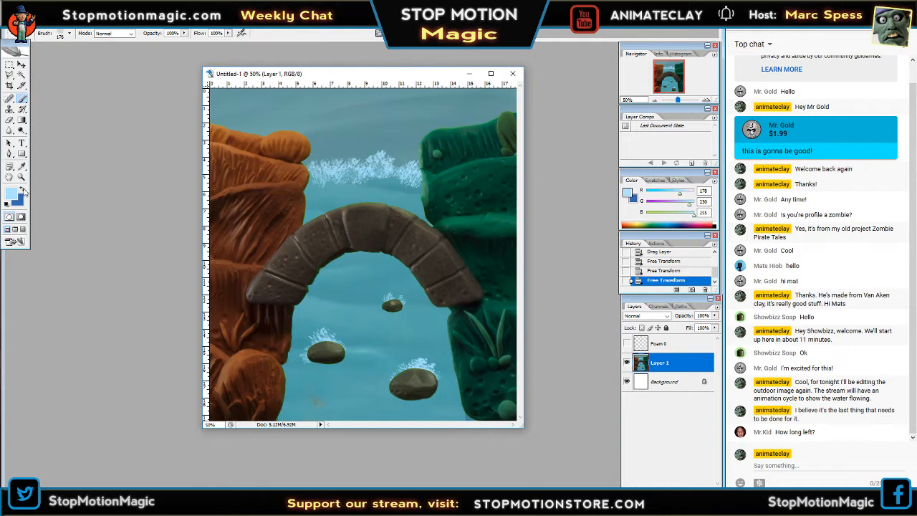
left_click(23, 168)
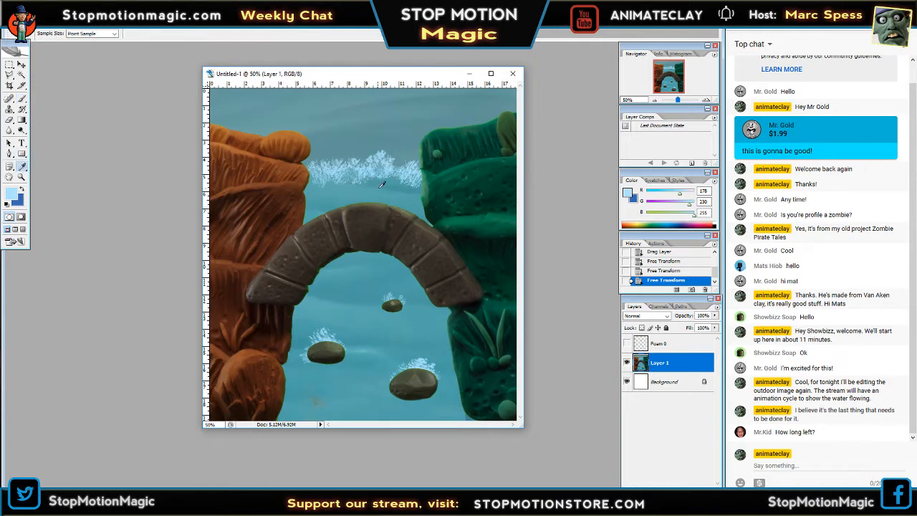
left_click(352, 189)
left_click(22, 100)
mouse_move(394, 171)
left_mouse_down()
mouse_move(325, 170)
mouse_move(384, 166)
mouse_move(408, 181)
mouse_move(401, 161)
mouse_move(379, 156)
mouse_move(315, 161)
left_mouse_up()
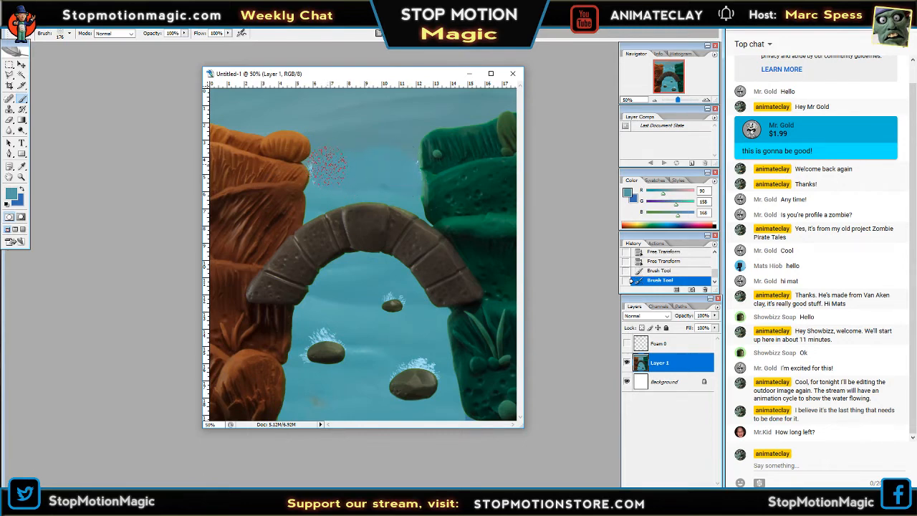
Choose the hard 13 px brush and paint out the remaining foam specks beside the banks on Layer 1.
left_click(69, 34)
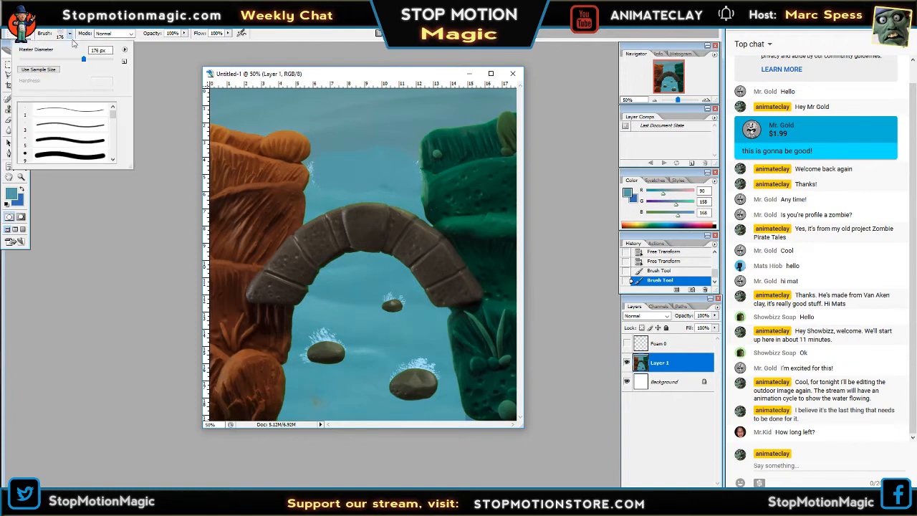
left_click(74, 140)
key("Tab")
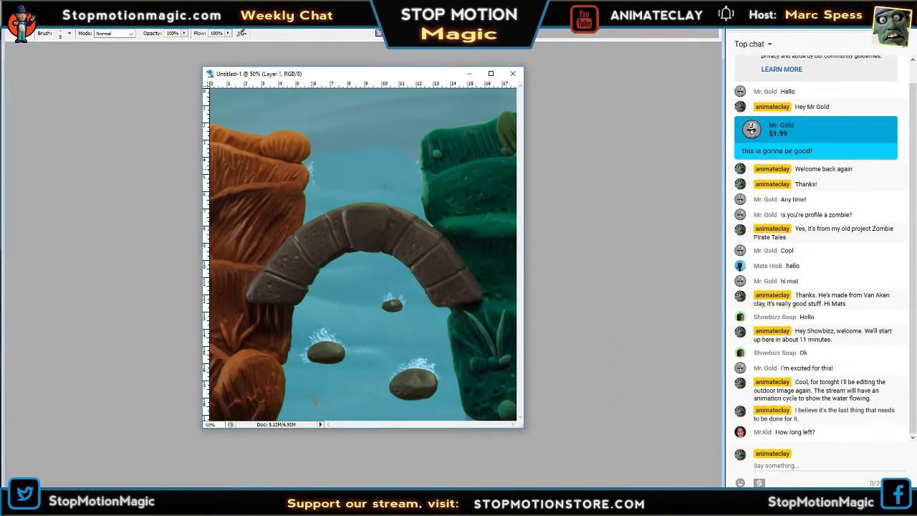
left_click(70, 34)
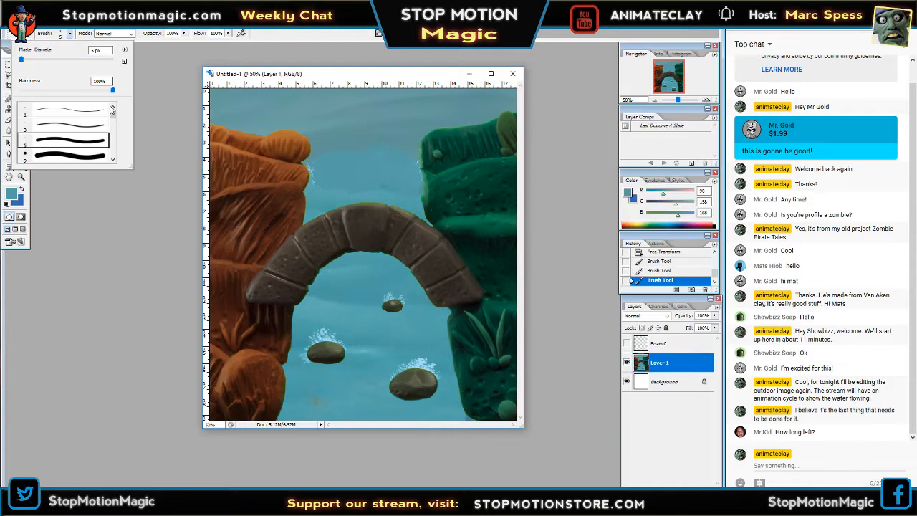
left_click_drag(113, 113, 114, 116)
left_click(90, 136)
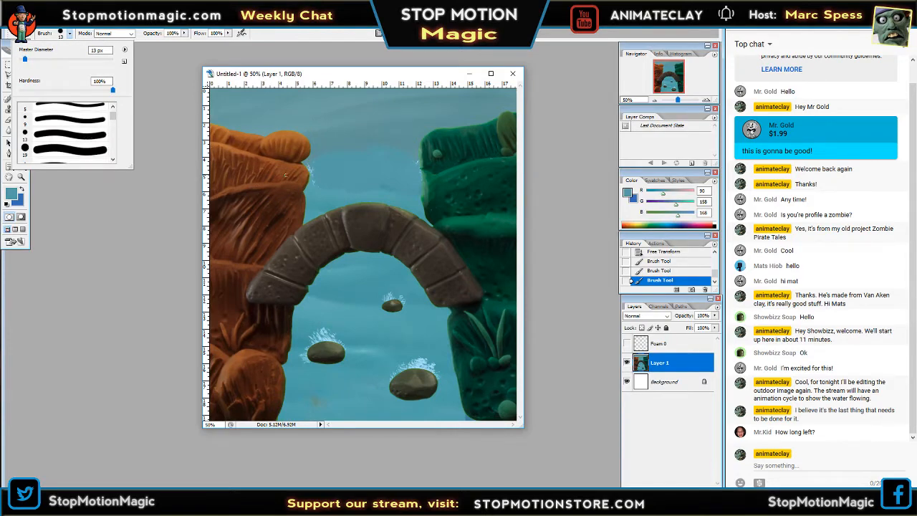
key("Tab")
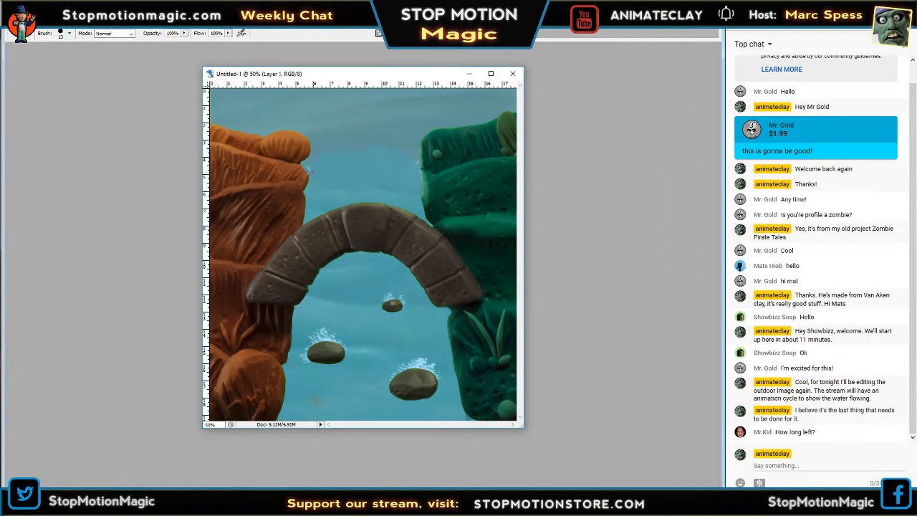
left_click_drag(308, 166, 310, 171)
key("Tab")
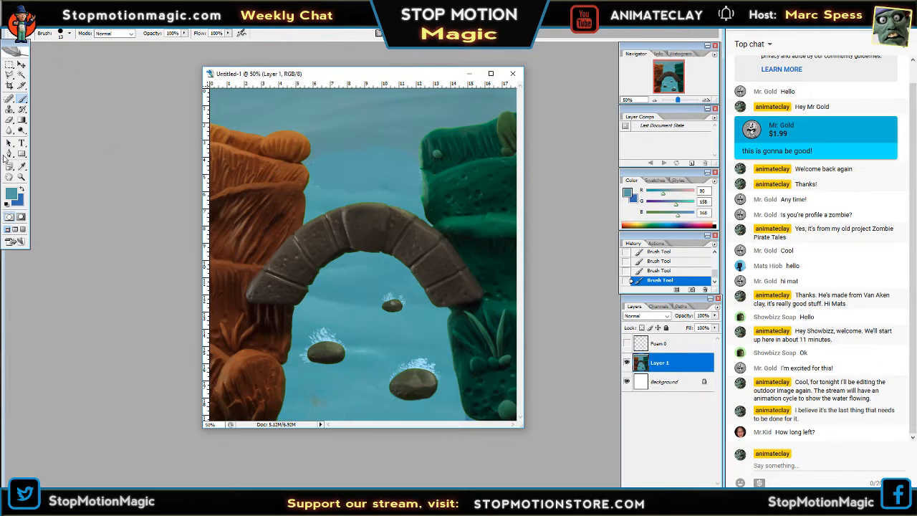
Sample the water colour beside the orange bank's rock, paint out the foam around that rock, and check the result against Foam 0.
left_click(21, 167)
left_click(344, 333)
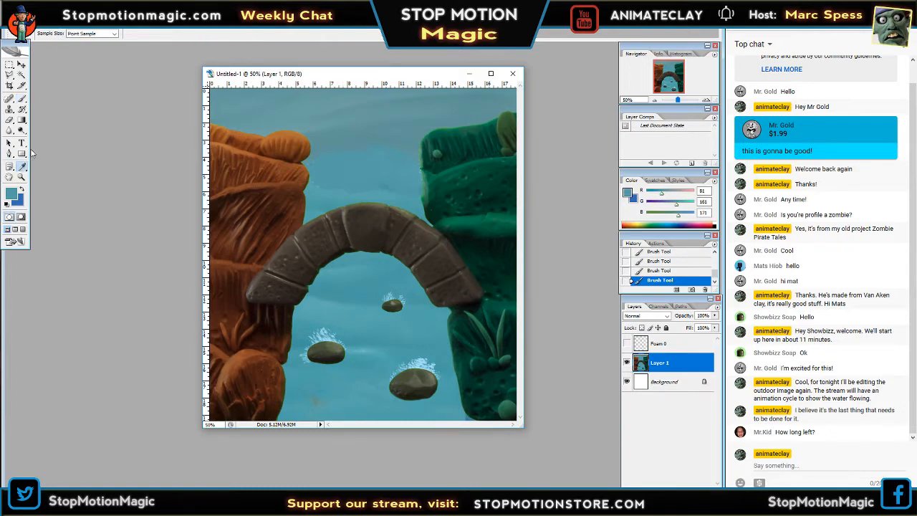
left_click(21, 99)
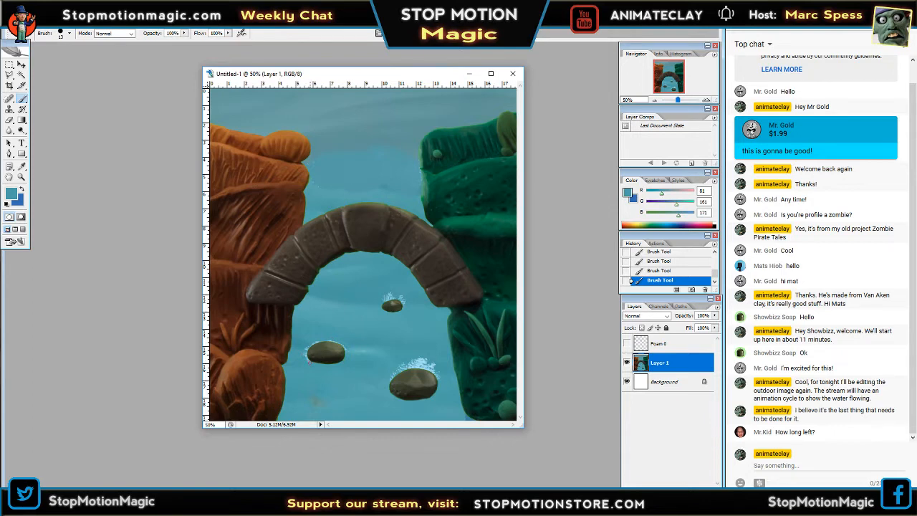
left_click(627, 344)
left_click(627, 344)
left_click(627, 344)
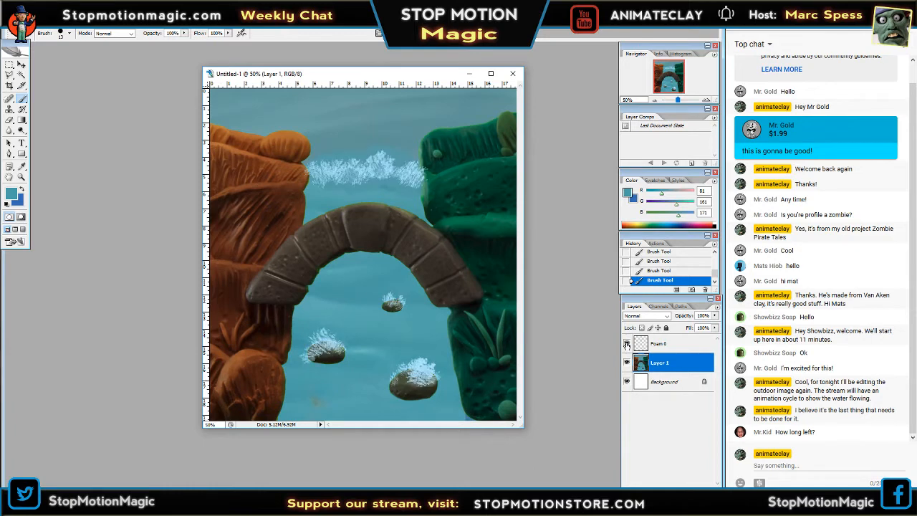
left_click(626, 345)
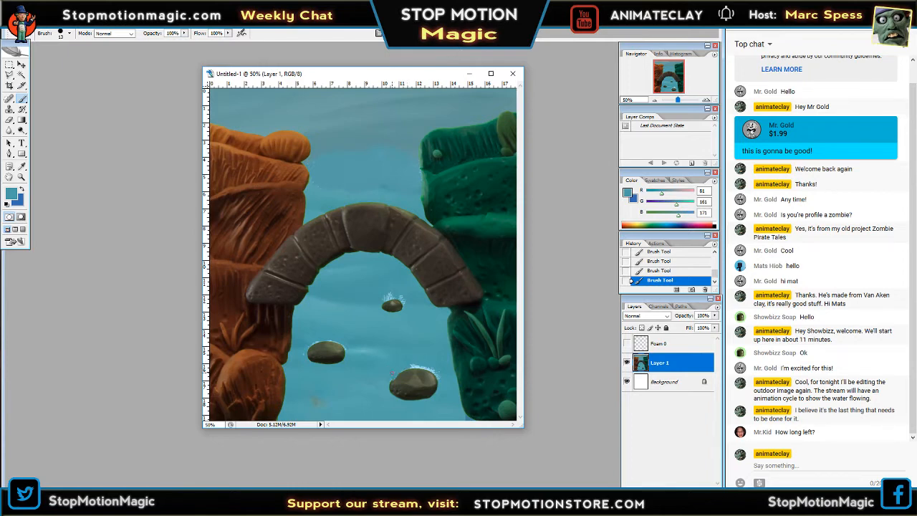
Paint out the foam around the large rock near the green bank and the small rock, and show Foam 0 again.
mouse_move(392, 374)
left_mouse_down()
mouse_move(422, 365)
mouse_move(385, 375)
left_mouse_up()
left_click_drag(430, 354, 402, 369)
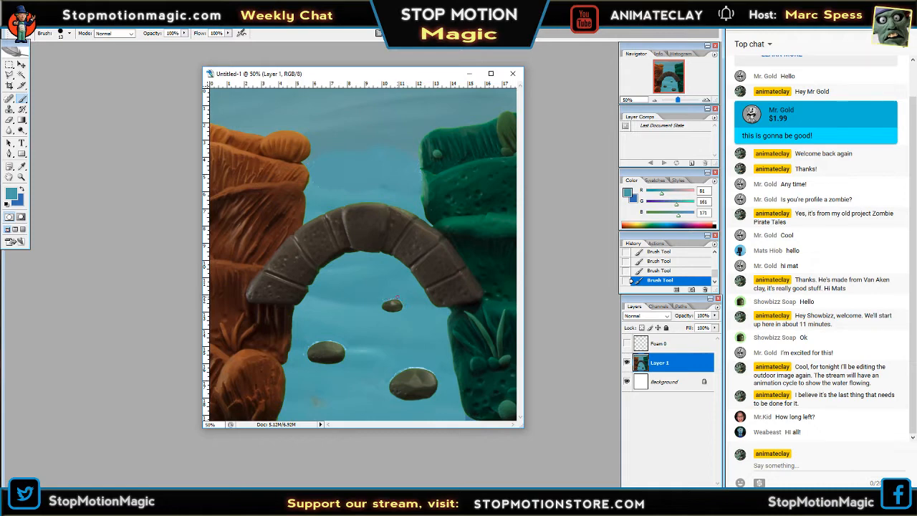
left_click(626, 344)
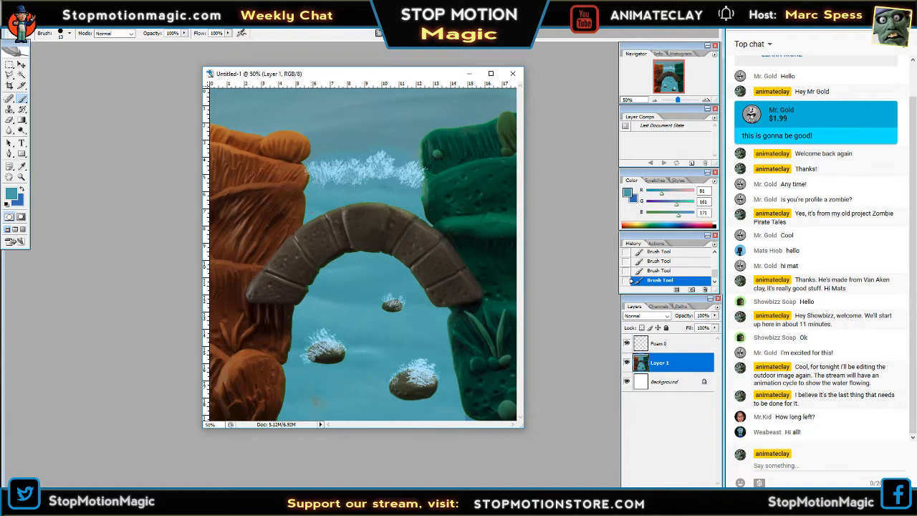
Choose the 59 px spatter brush, enlarge it to 131 px, and test it on the water above the foam line.
left_click(70, 33)
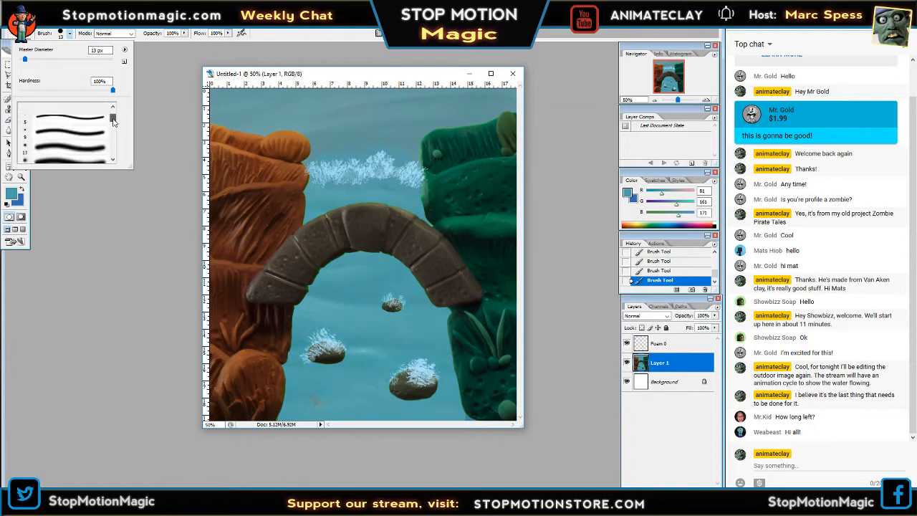
left_click_drag(112, 121, 113, 134)
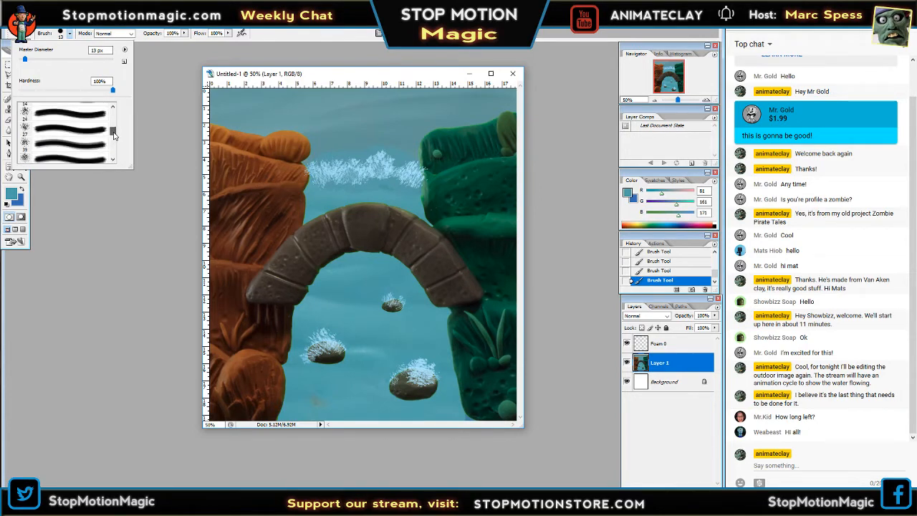
left_click(82, 159)
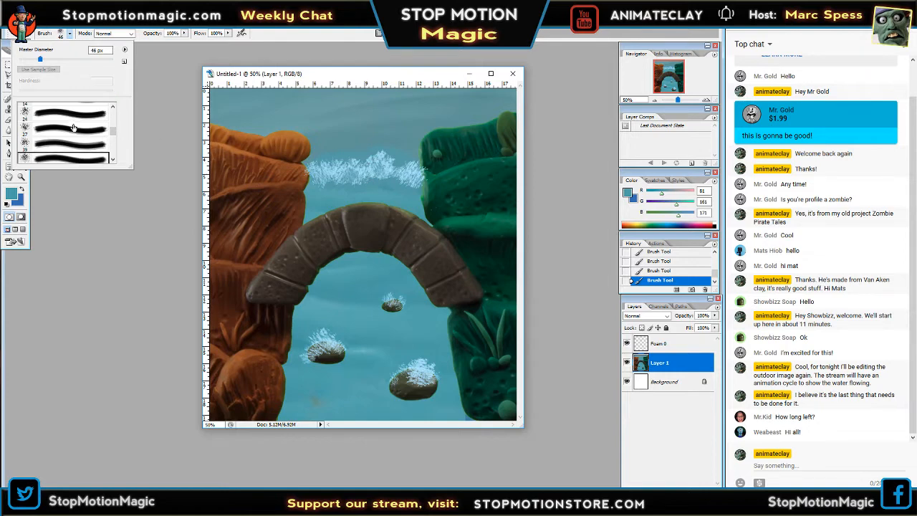
left_click_drag(114, 134, 113, 134)
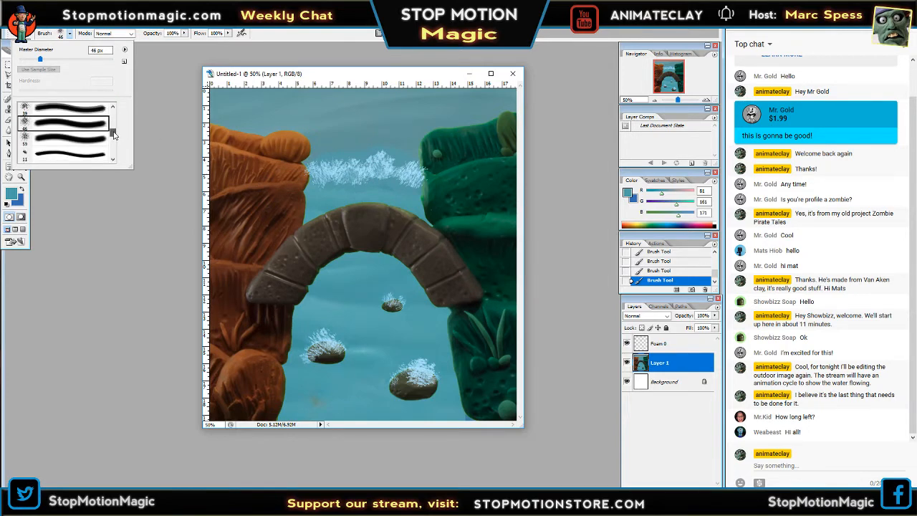
double_click(69, 143)
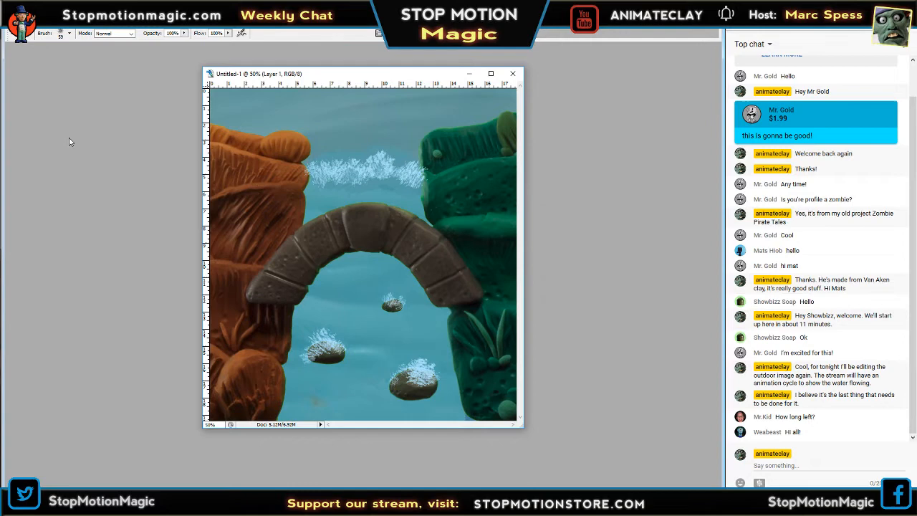
left_click(69, 34)
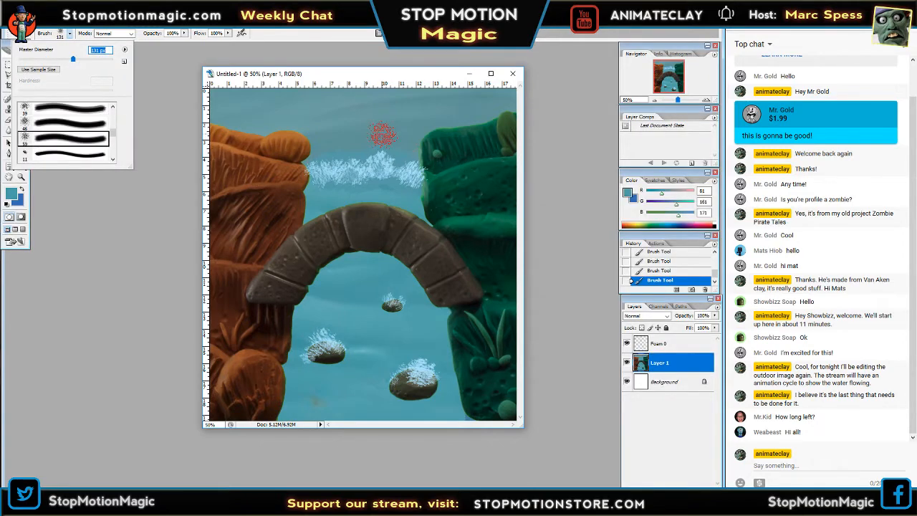
key("Tab")
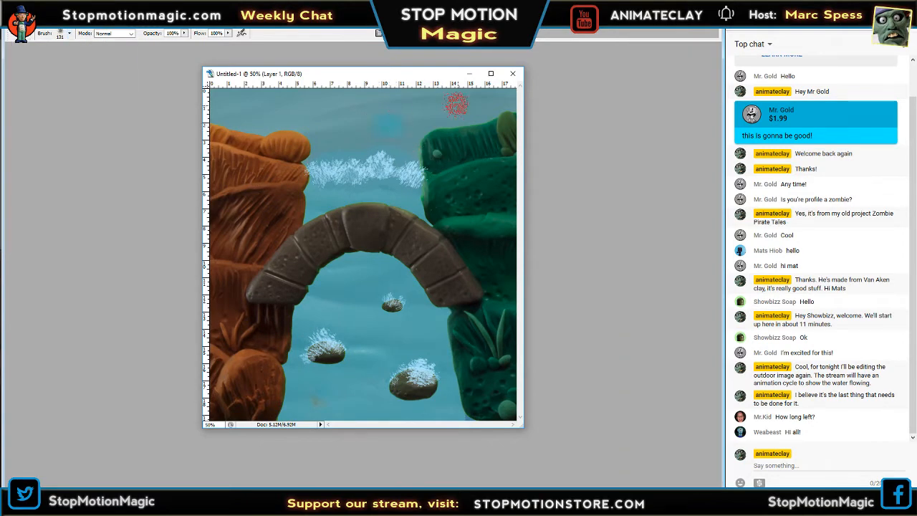
key("Tab")
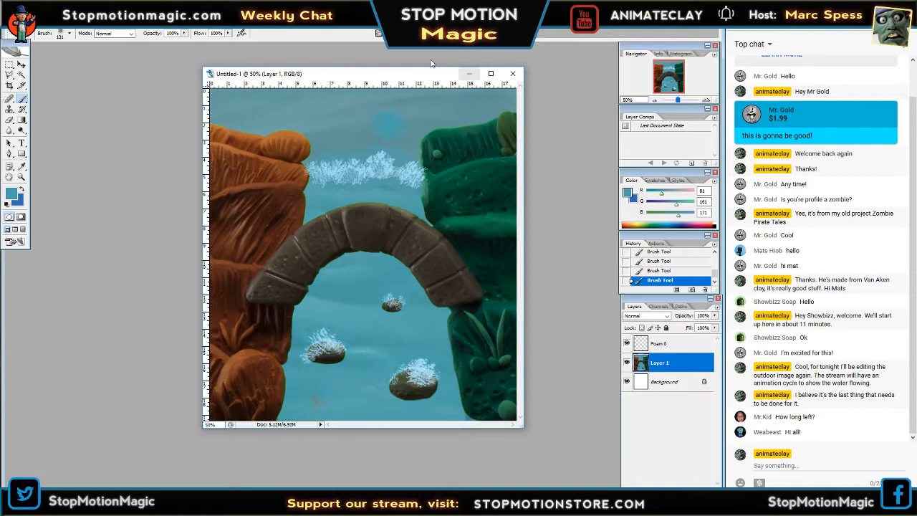
Sample the light blue foam colour and dab the spatter brush on the water above the foam line.
left_click(22, 167)
left_click(339, 168)
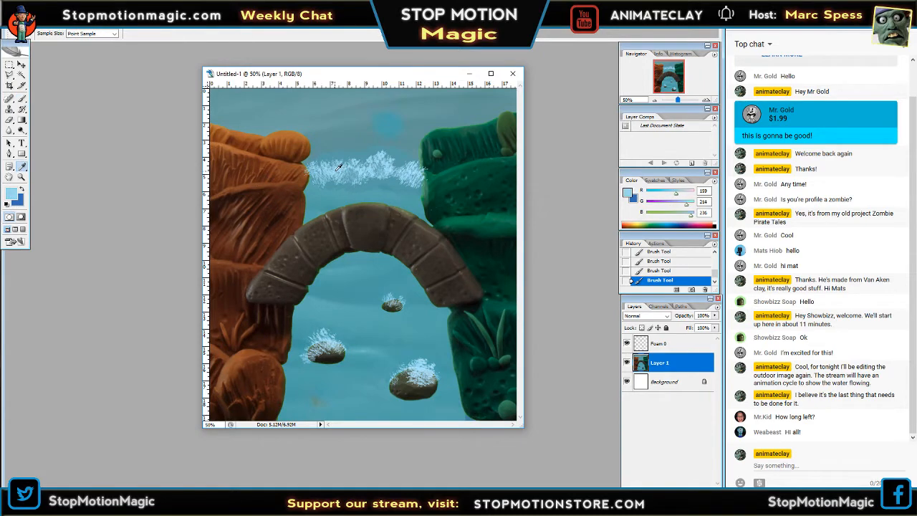
left_click(22, 98)
left_click(387, 123)
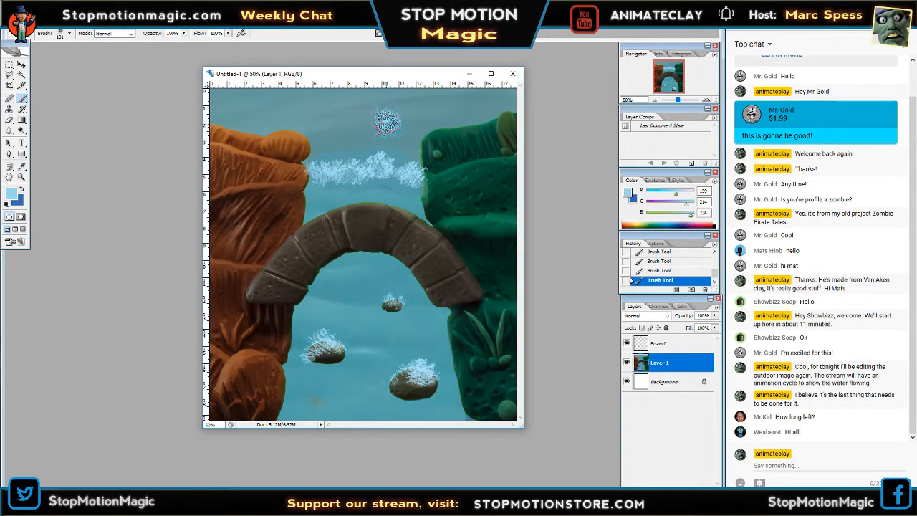
left_click(387, 123)
left_click(420, 114)
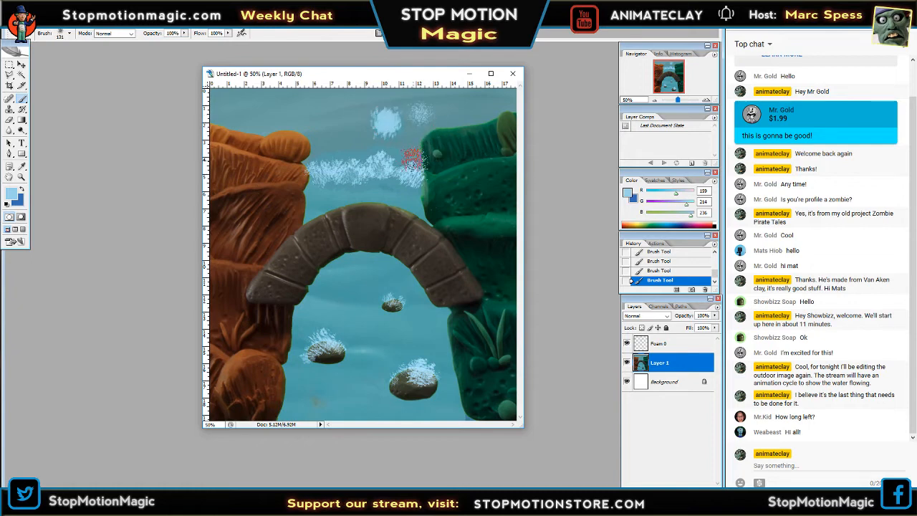
left_click(357, 119)
left_click(328, 124)
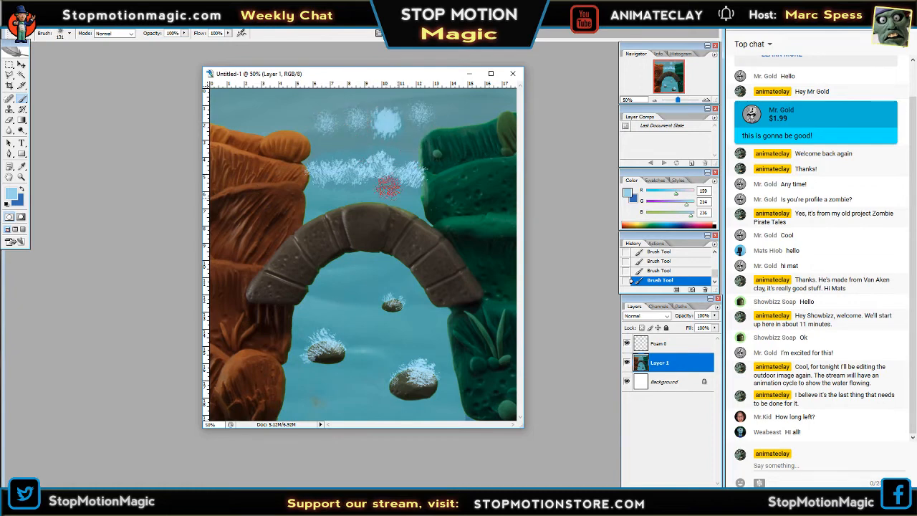
left_click(286, 110)
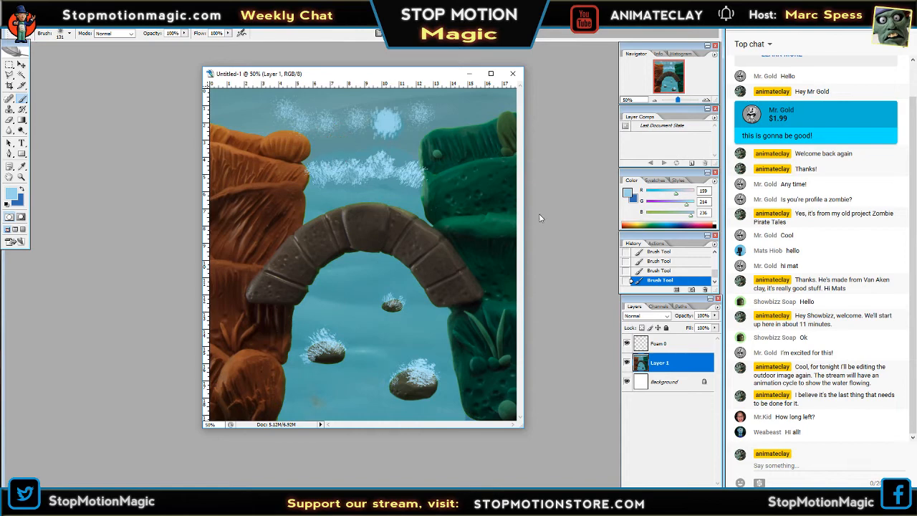
key("ctrl+alt+z")
key("ctrl+alt+z")
key("ctrl+alt+z")
key("ctrl+alt+z")
key("ctrl+alt+z")
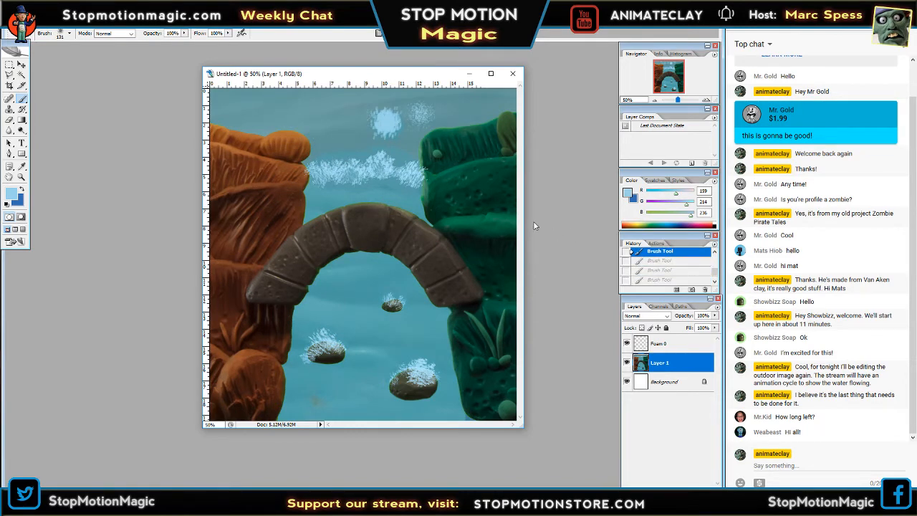
Create a new layer above Foam 0 and hide Foam 0.
left_click(627, 344)
left_click(627, 344)
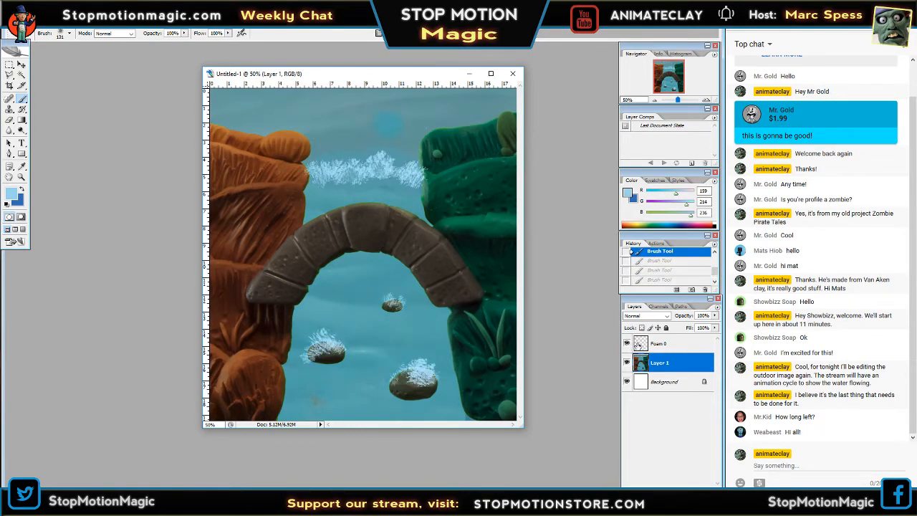
left_click(658, 345)
left_click(696, 483)
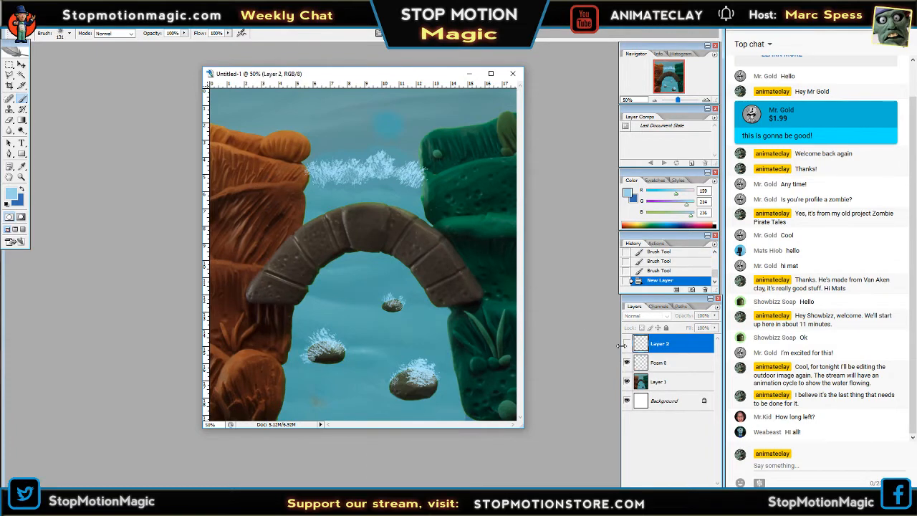
left_click(626, 362)
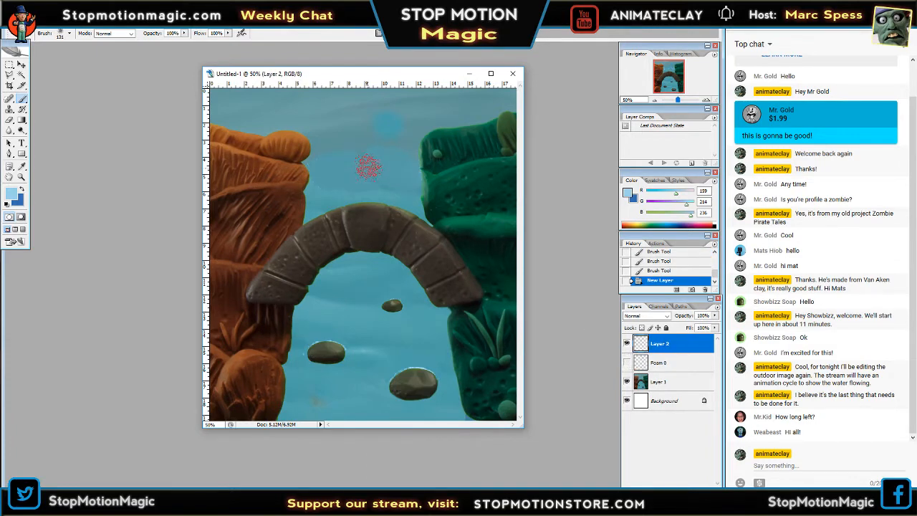
Dab a light blue spattered foam line across the water between the orange and green banks on Layer 2.
left_click(315, 165)
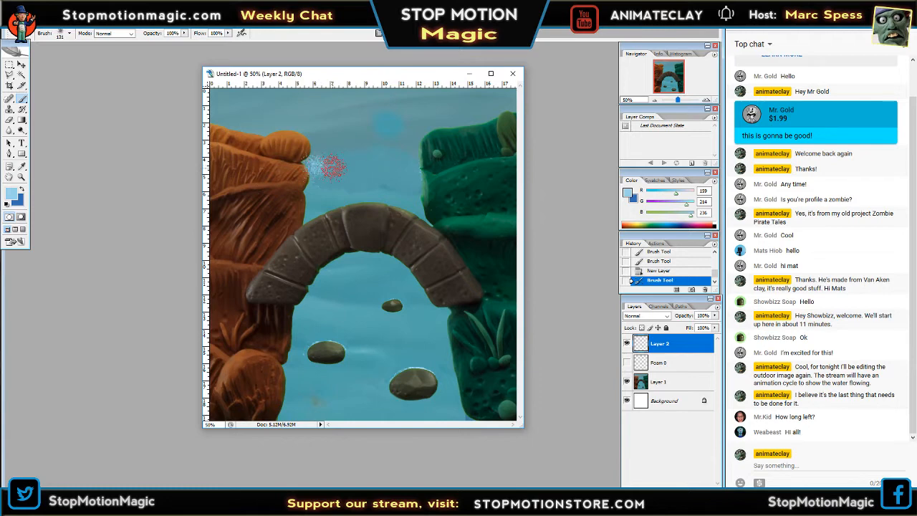
left_click(334, 167)
left_click(345, 168)
left_click(356, 167)
left_click(369, 159)
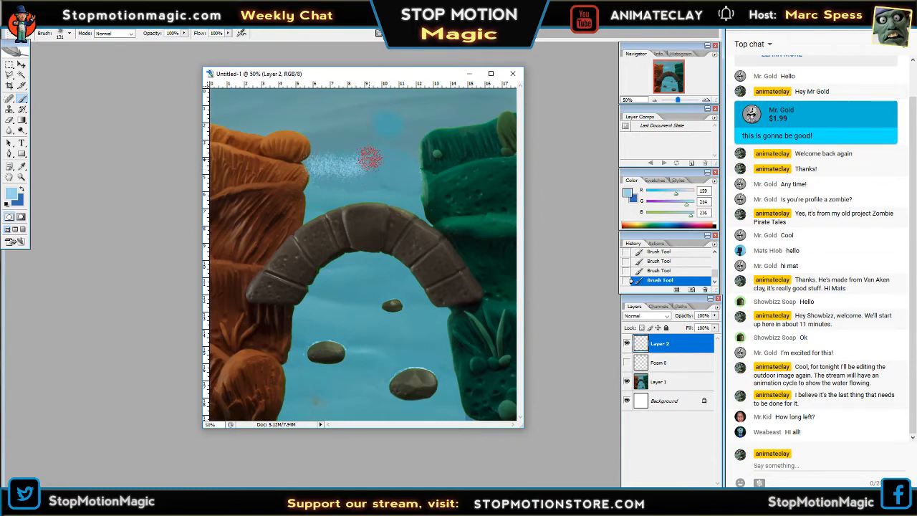
left_click(377, 171)
left_click(364, 169)
left_click(388, 167)
left_click(395, 177)
left_click(396, 162)
left_click(407, 165)
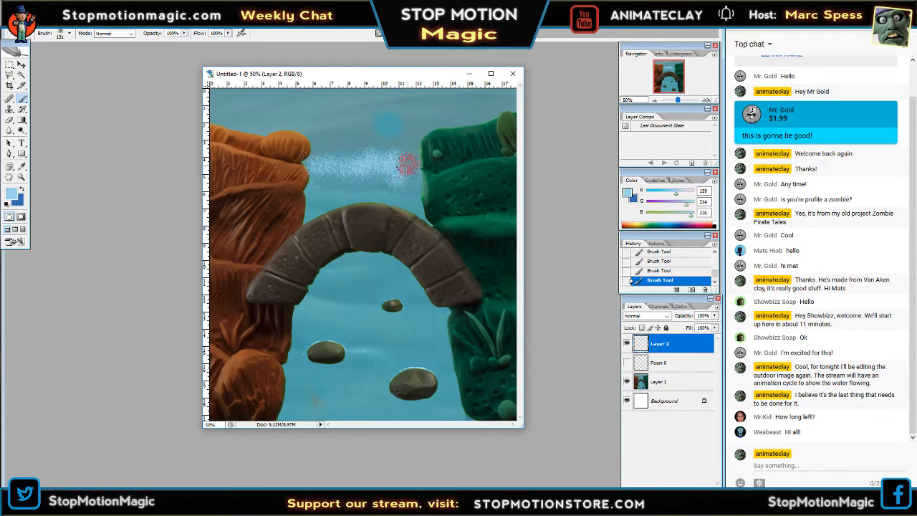
left_click(413, 171)
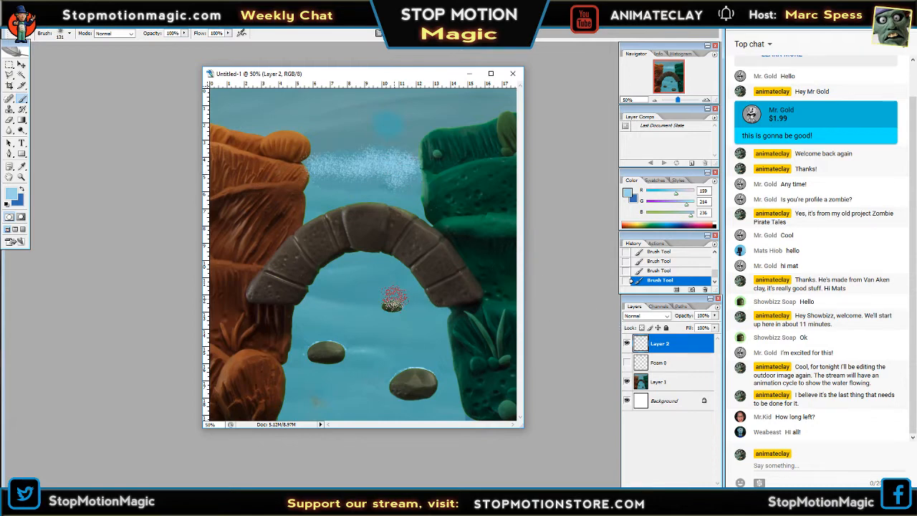
Dab foam over the small rock, the rock near the orange bank and the large rock on Layer 2.
left_click(393, 297)
left_click(322, 342)
left_click(336, 346)
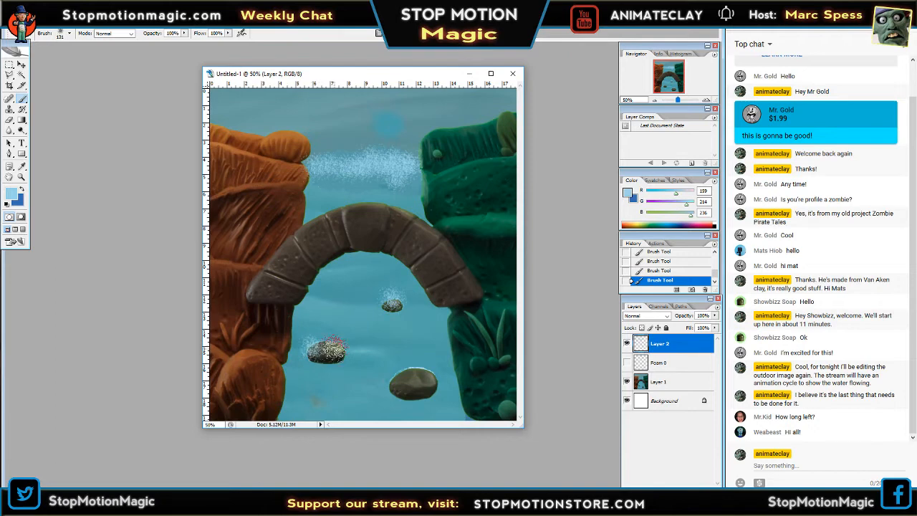
left_click(398, 384)
left_click(430, 369)
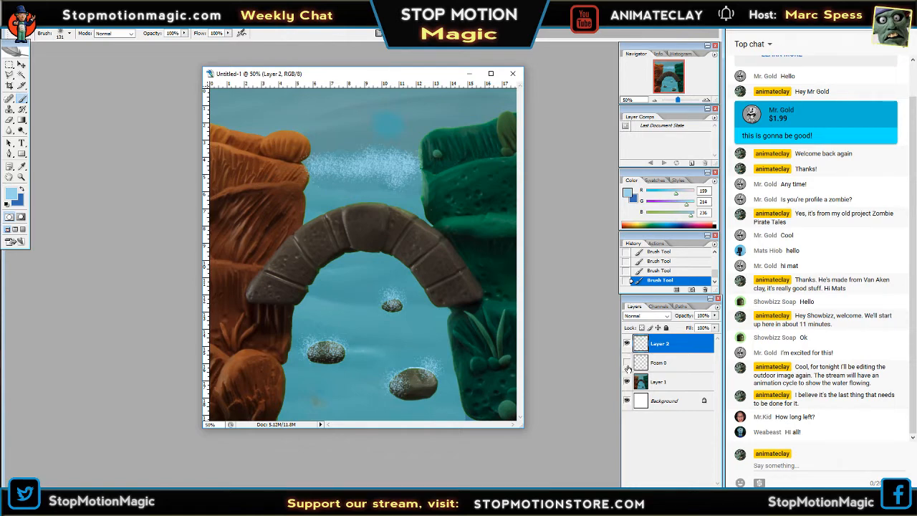
Compare the foam on Layer 2 with Foam 0, and inspect Layer 2's foam with the image zoomed out to 12.5%.
left_click(627, 343)
left_click(627, 363)
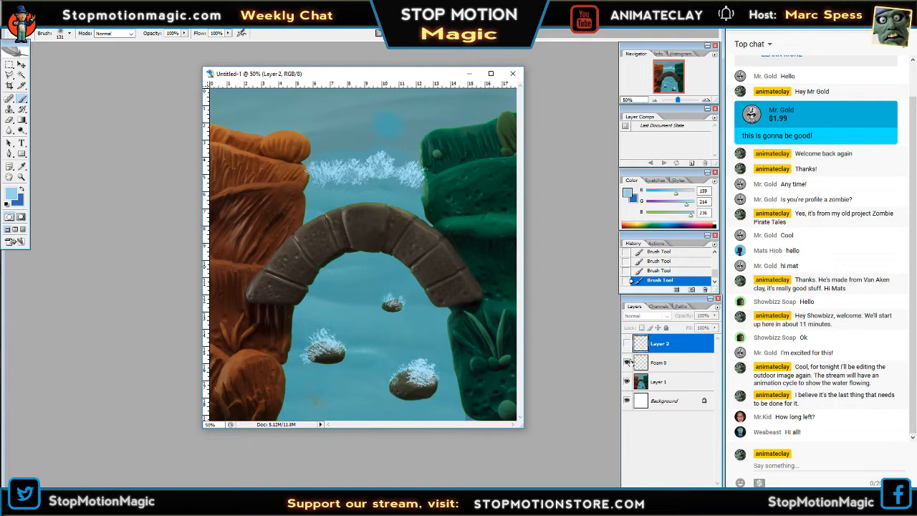
left_click(627, 362)
left_click(627, 343)
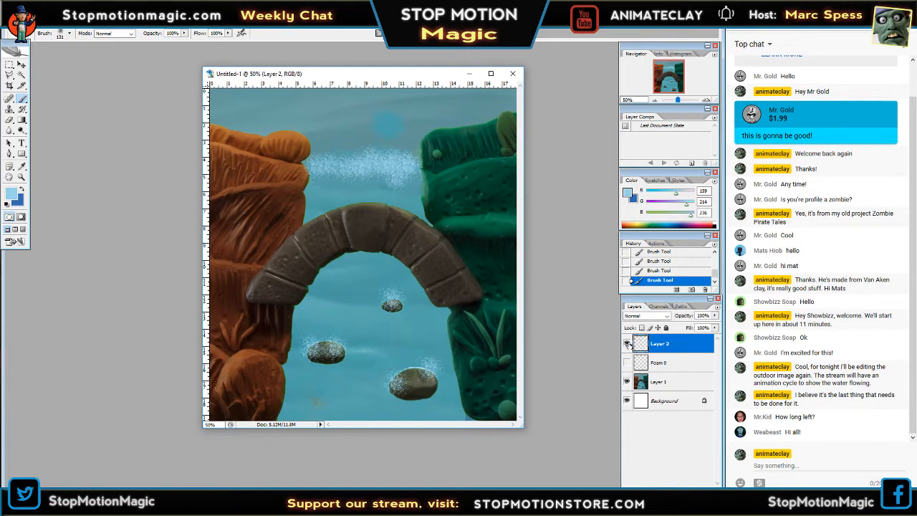
left_click(627, 343)
left_click(627, 343)
left_click(653, 100)
left_click(653, 100)
left_click(653, 101)
left_click(653, 100)
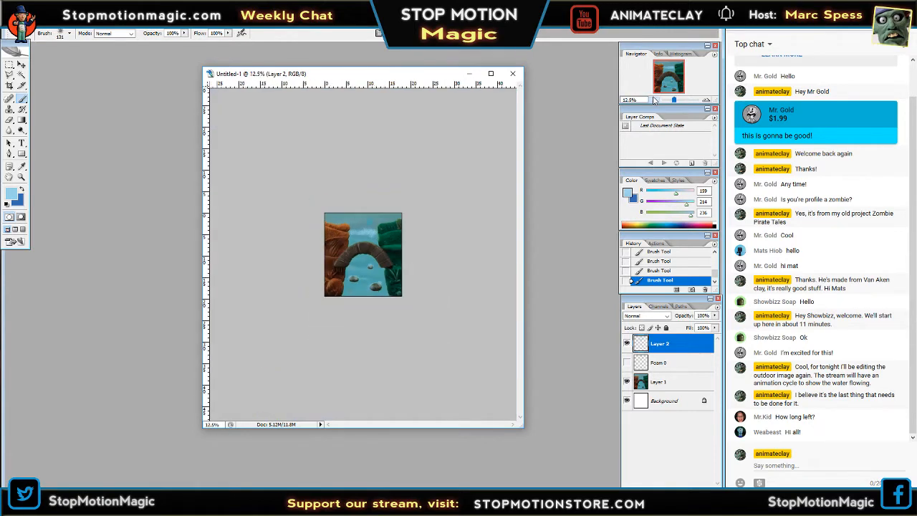
left_click(706, 100)
left_click(706, 100)
left_click(706, 100)
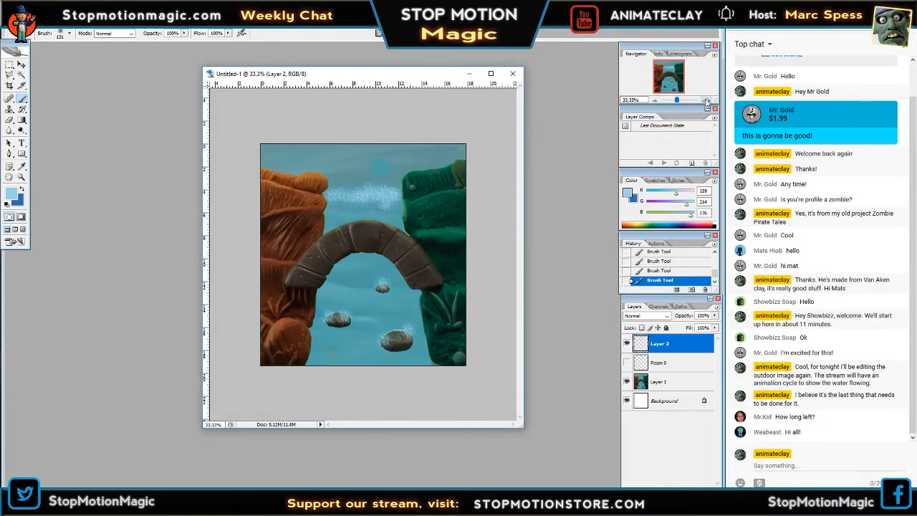
left_click(706, 100)
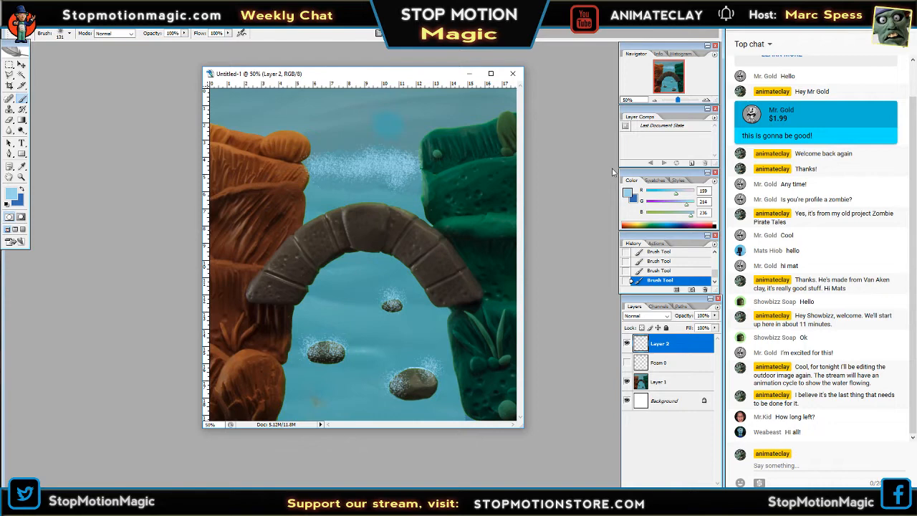
Switch between Foam 0 and Layer 2 to preview the foam change, leaving only Layer 2's foam visible.
left_click(626, 343)
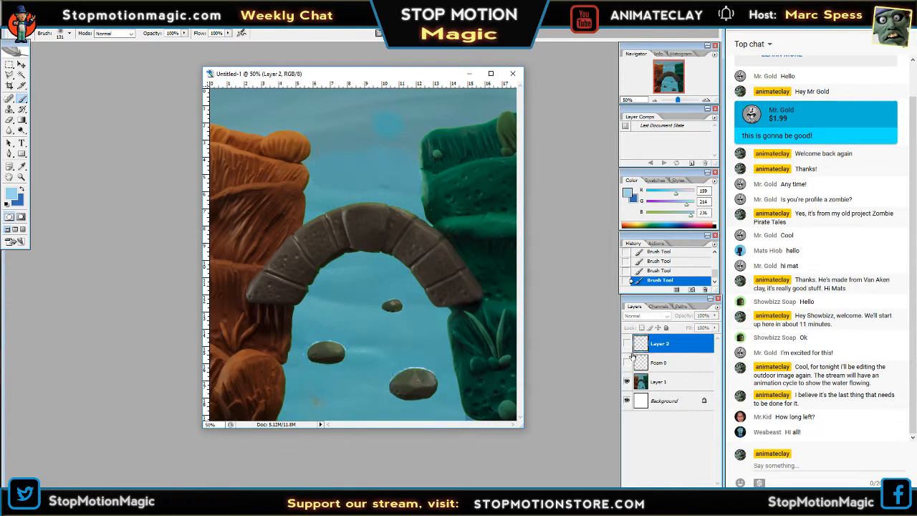
left_click(626, 362)
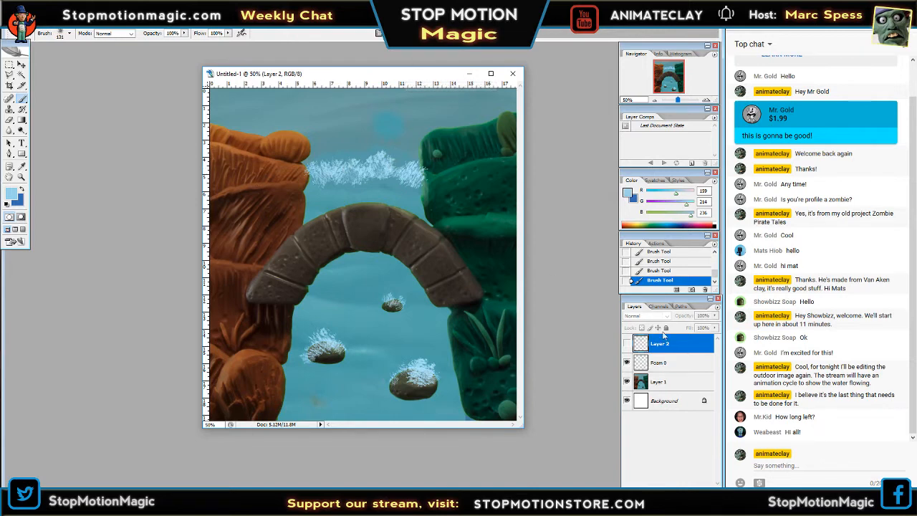
left_click(627, 364)
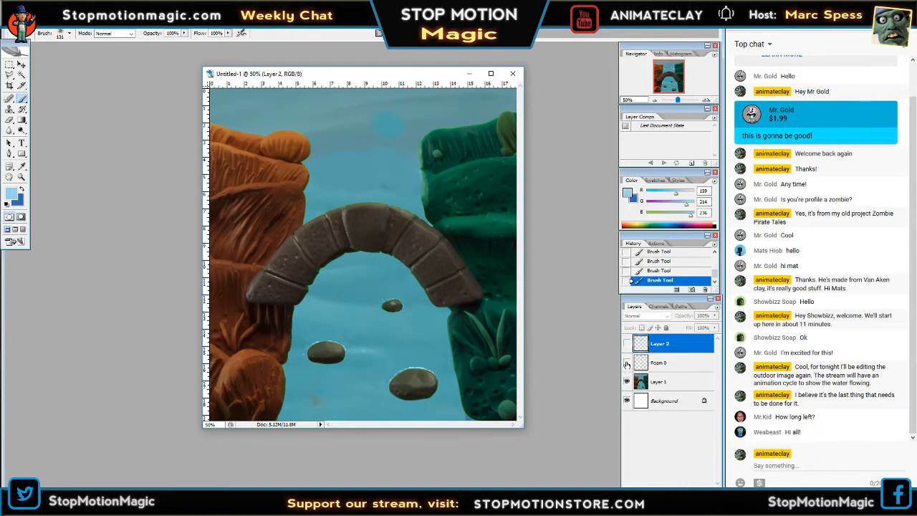
left_click(626, 364)
left_click(626, 363)
left_click(626, 345)
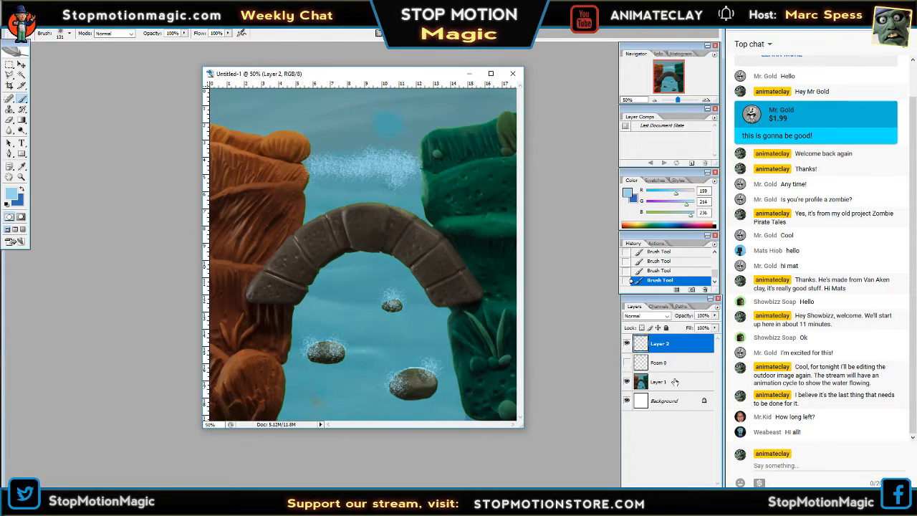
Add a new layer above Layer 2, hide Layer 2, and brush a different foam line across the water between the banks.
left_click(692, 490)
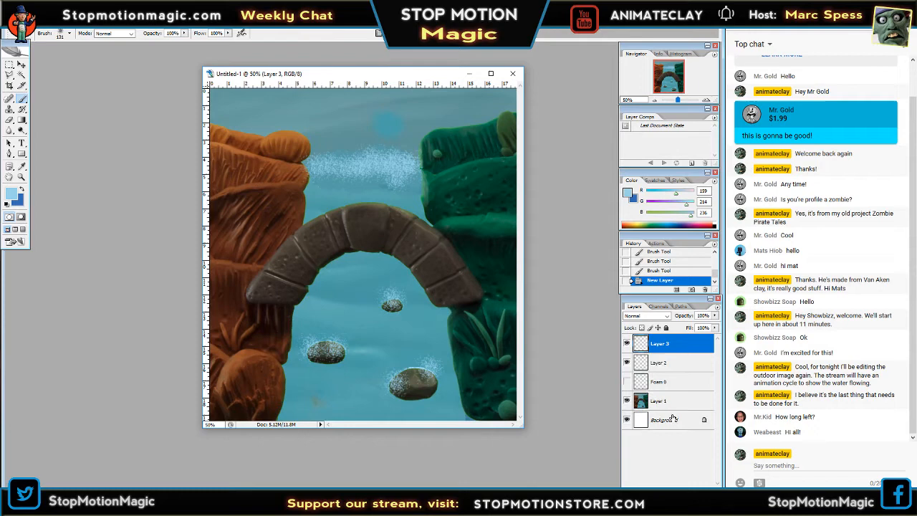
left_click(627, 363)
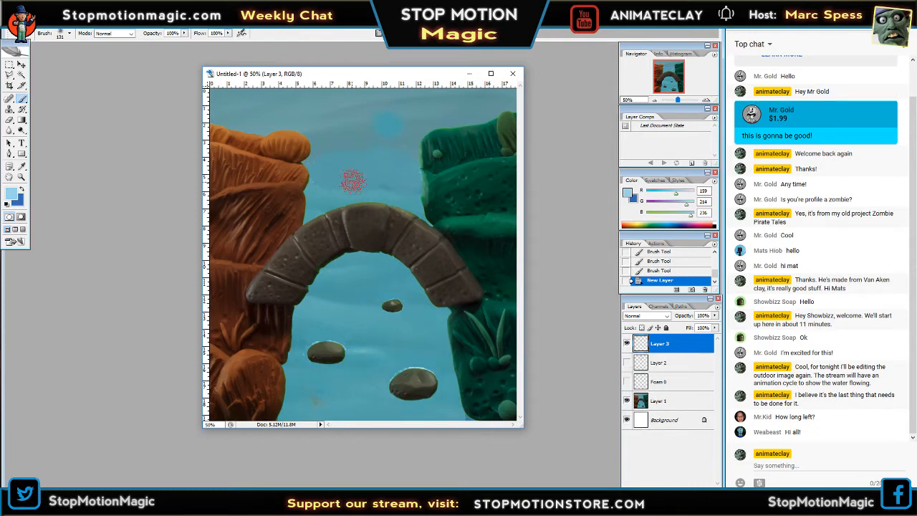
mouse_move(363, 161)
left_mouse_down()
mouse_move(319, 163)
mouse_move(315, 172)
left_mouse_up()
left_click_drag(389, 177, 420, 165)
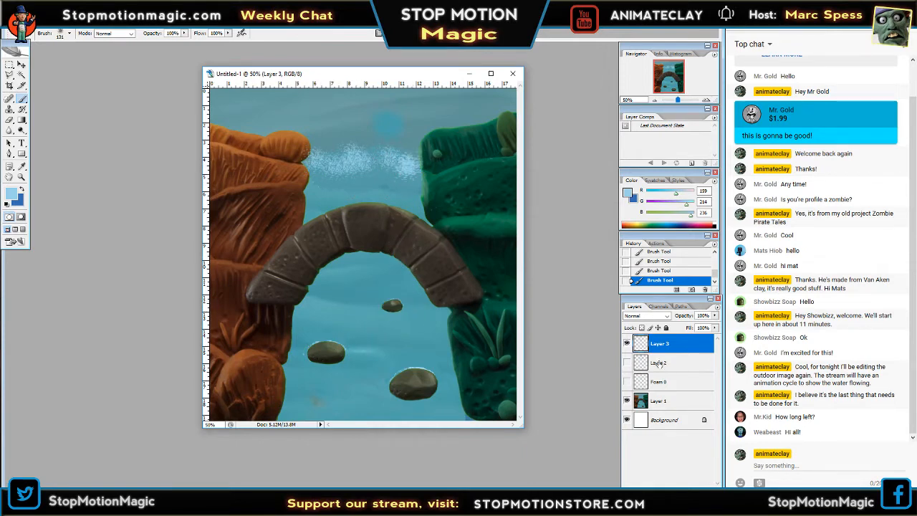
Check the foam placement on Layer 2 and dab foam over the rock near the orange bank on Layer 3.
left_click(627, 363)
left_click(627, 363)
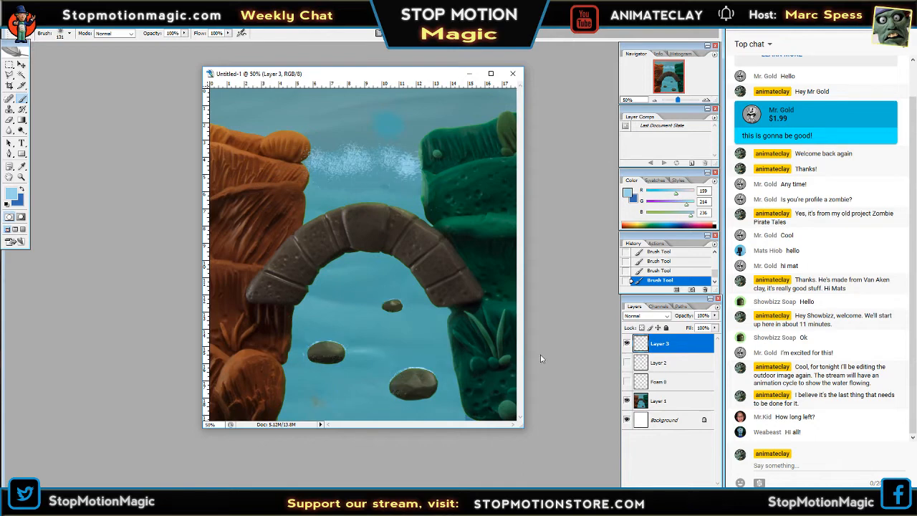
left_click(329, 340)
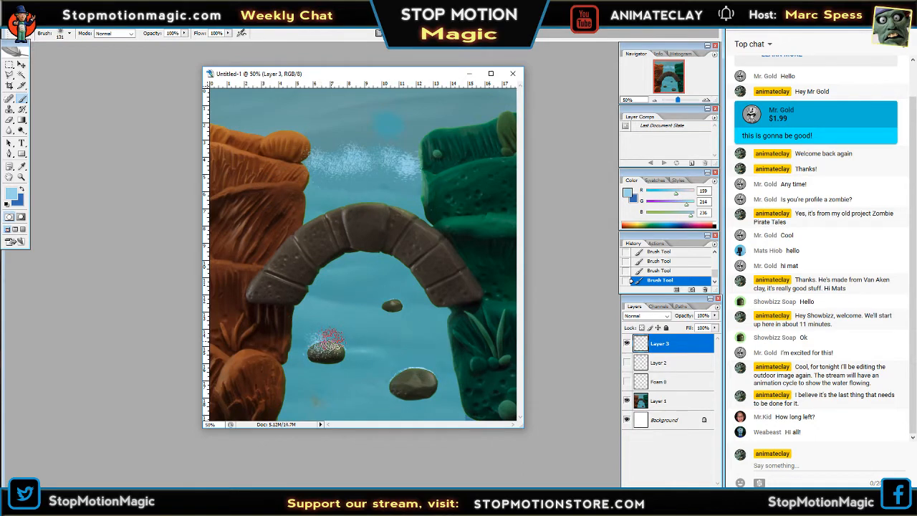
Compare the foam on Layer 3 with the foam on Layer 2 by switching their visibility.
left_click(626, 344)
left_click(627, 363)
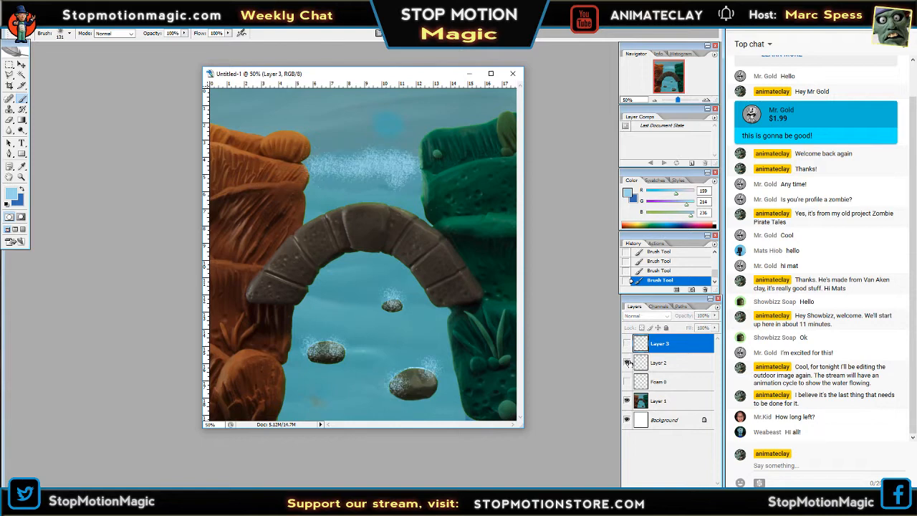
left_click(628, 363)
left_click(628, 363)
left_click(628, 363)
left_click(628, 364)
left_click(626, 344)
left_click(626, 345)
left_click(627, 363)
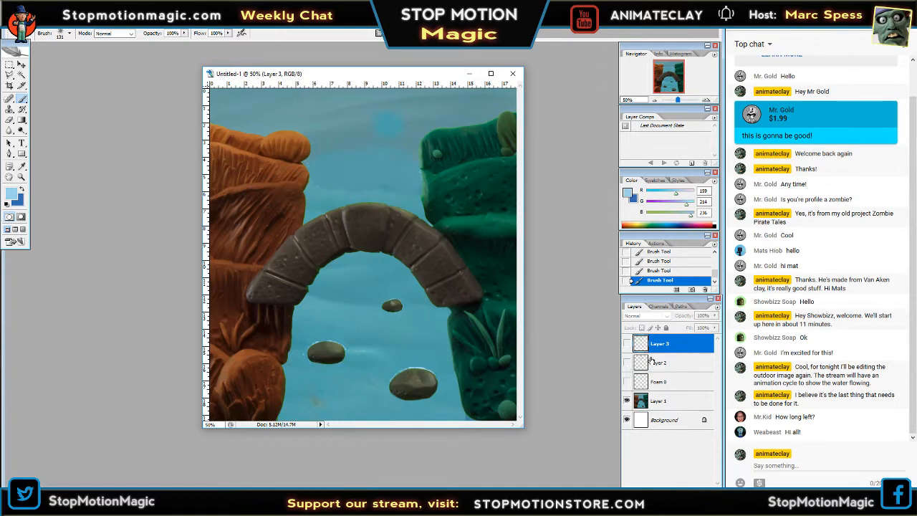
Show Layer 3, dab foam over the small rock, and check it against Layer 2.
left_click(627, 344)
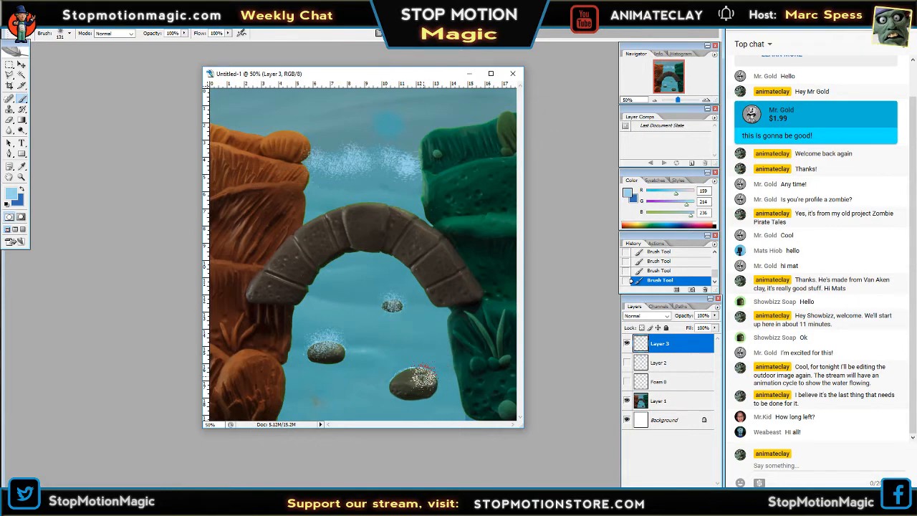
left_click(628, 362)
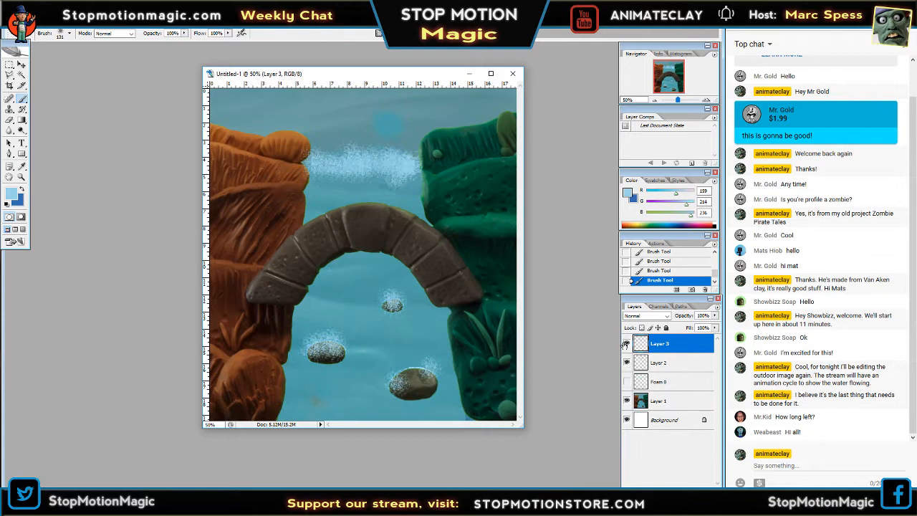
left_click(627, 344)
left_click(628, 343)
left_click(628, 344)
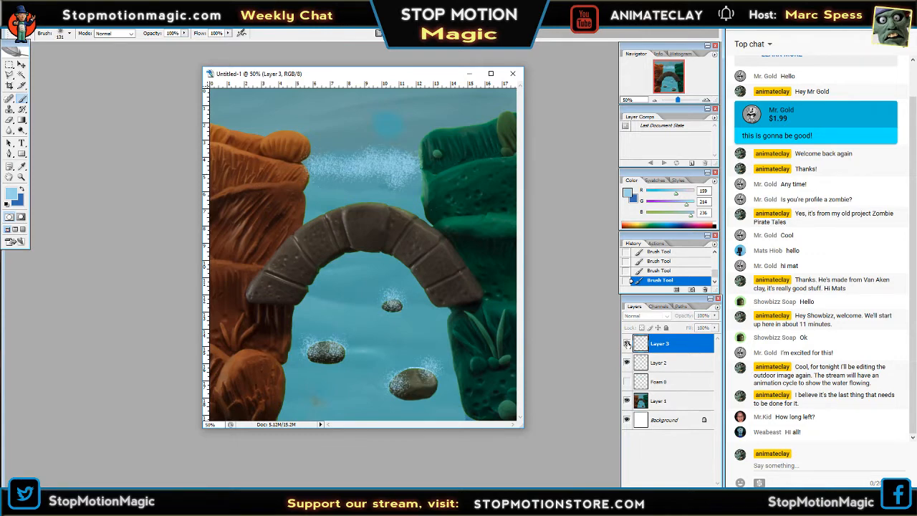
Compare the foam on Layer 3 with the foam on Layer 2 by switching their visibility.
left_click(627, 344)
left_click(627, 363)
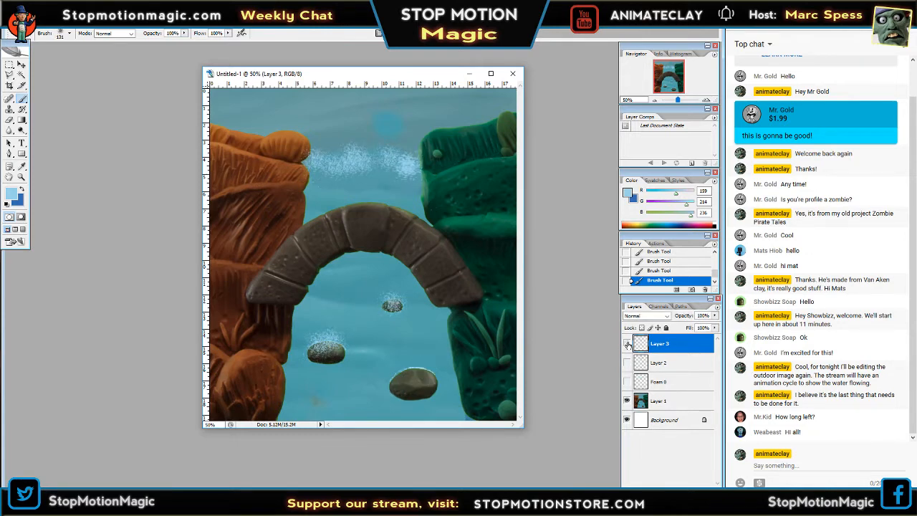
left_click(627, 344)
left_click(628, 344)
left_click(627, 344)
left_click(627, 363)
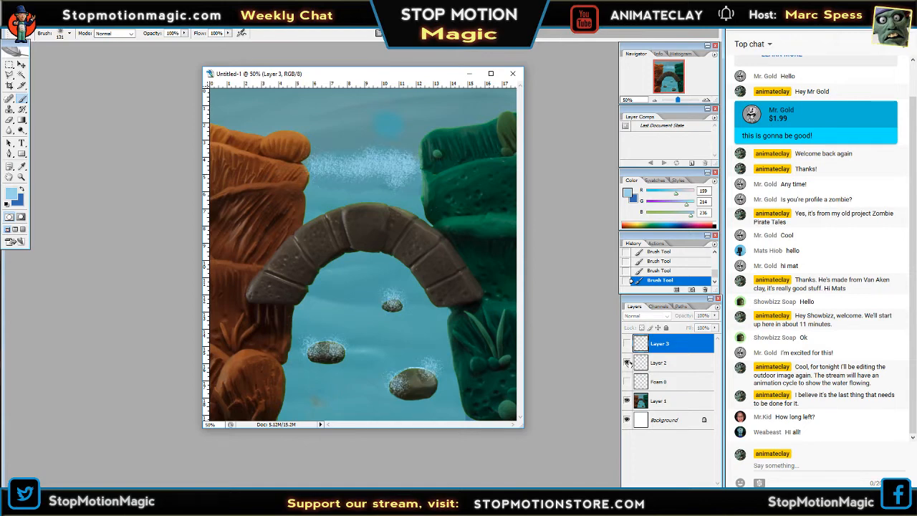
left_click(627, 344)
left_click(627, 363)
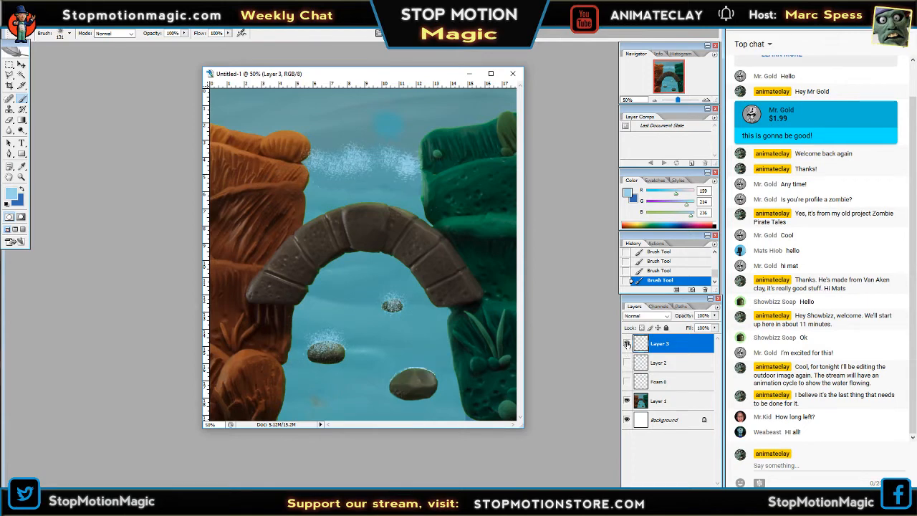
left_click(627, 344)
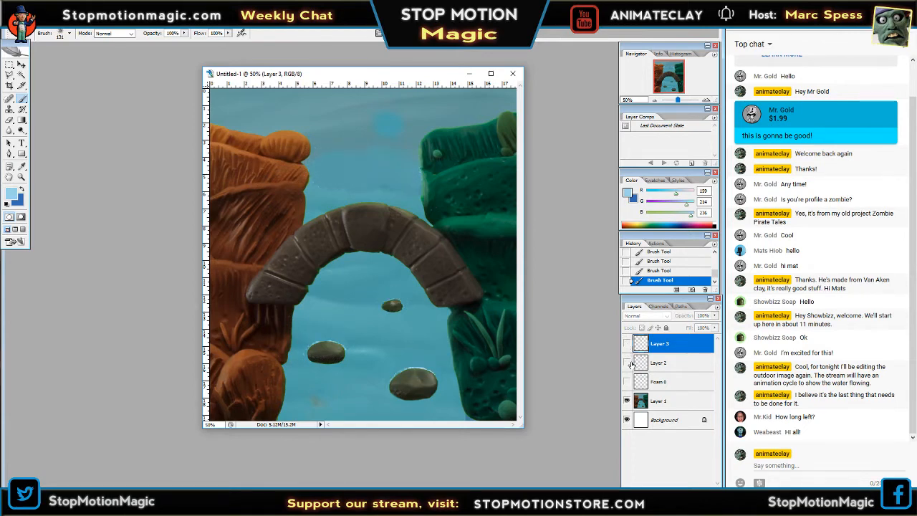
Check the foam on Layer 2, and brush foam over the large rock near the green bank on Layer 3.
left_click(627, 364)
left_click(628, 363)
left_click(628, 344)
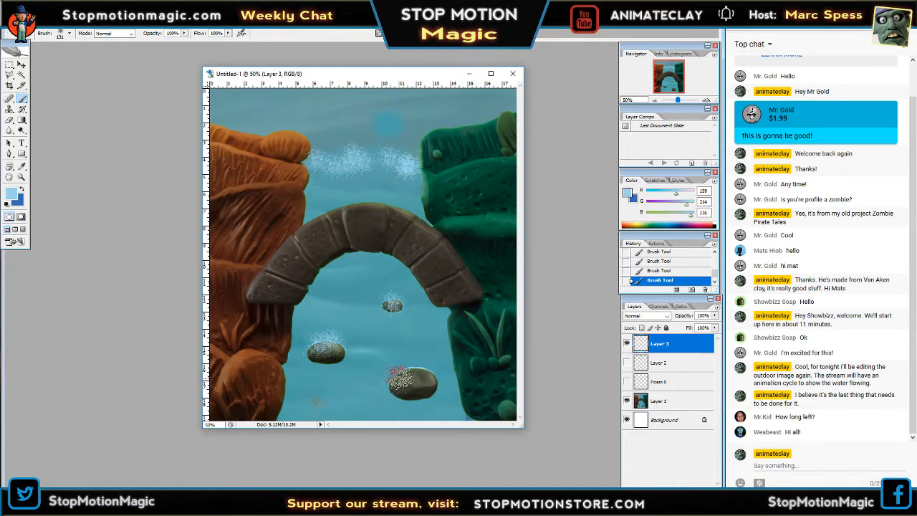
mouse_move(405, 379)
left_mouse_down()
mouse_move(422, 364)
mouse_move(428, 381)
mouse_move(396, 379)
left_mouse_up()
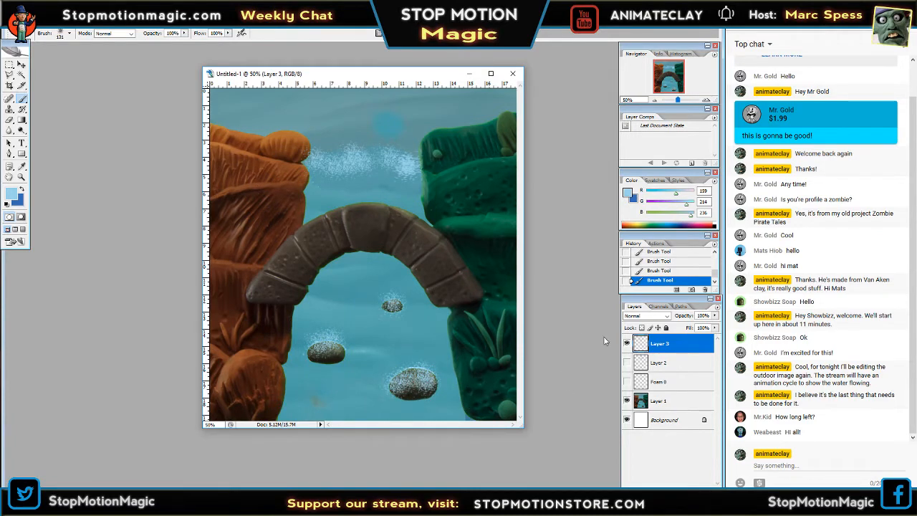
Hide Layer 3, add a new layer above it, and brush a different foam line across the water between the banks.
left_click(627, 343)
left_click(697, 482)
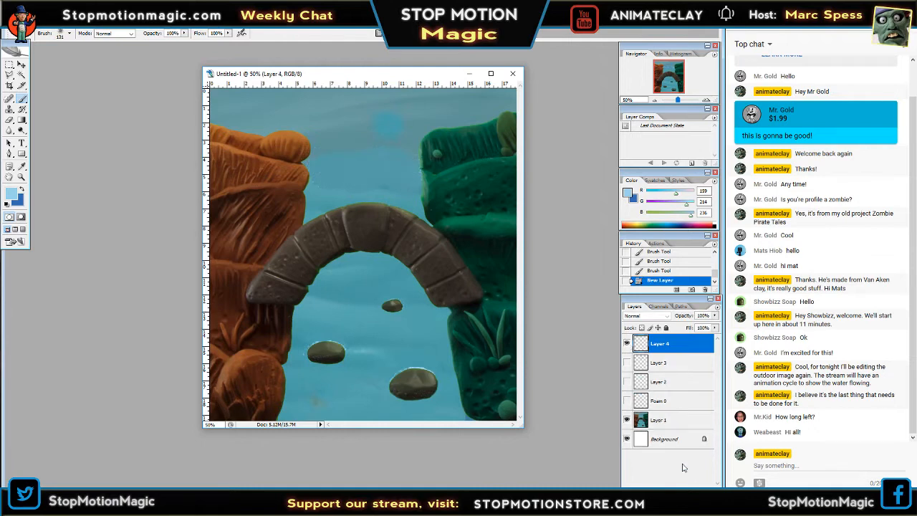
left_click(626, 363)
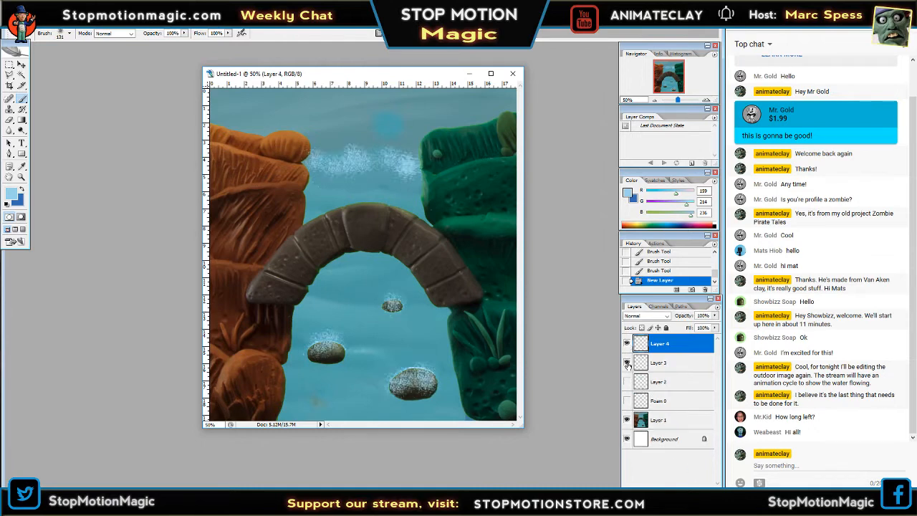
left_click(373, 163)
left_click(373, 153)
left_click(367, 161)
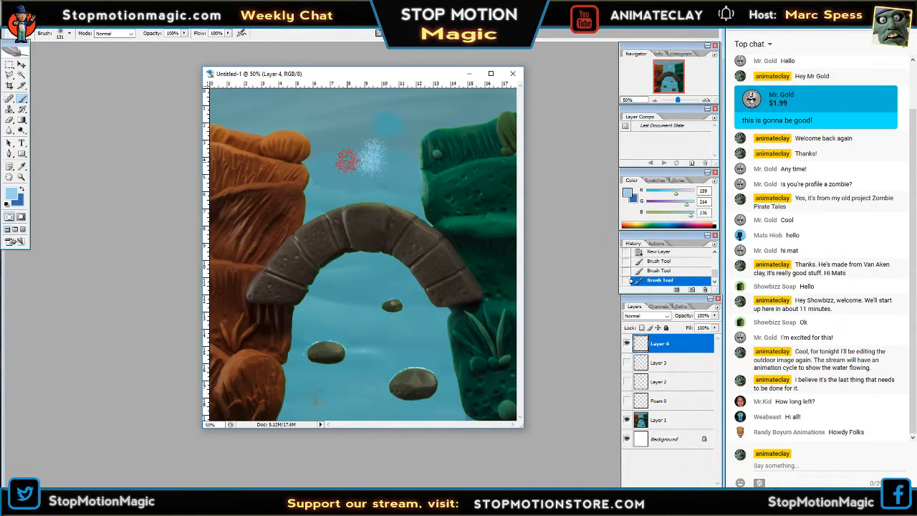
left_click(339, 156)
left_click(309, 161)
left_click(400, 159)
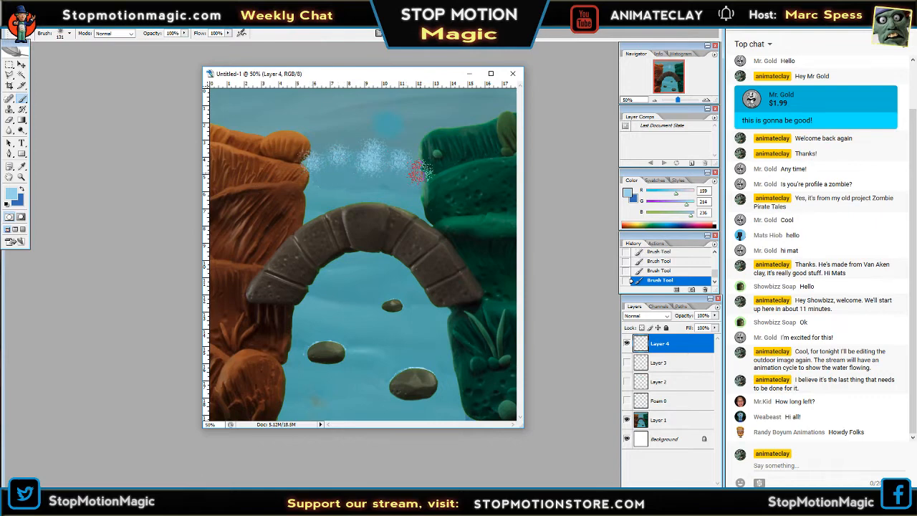
left_click(421, 173)
left_click(418, 160)
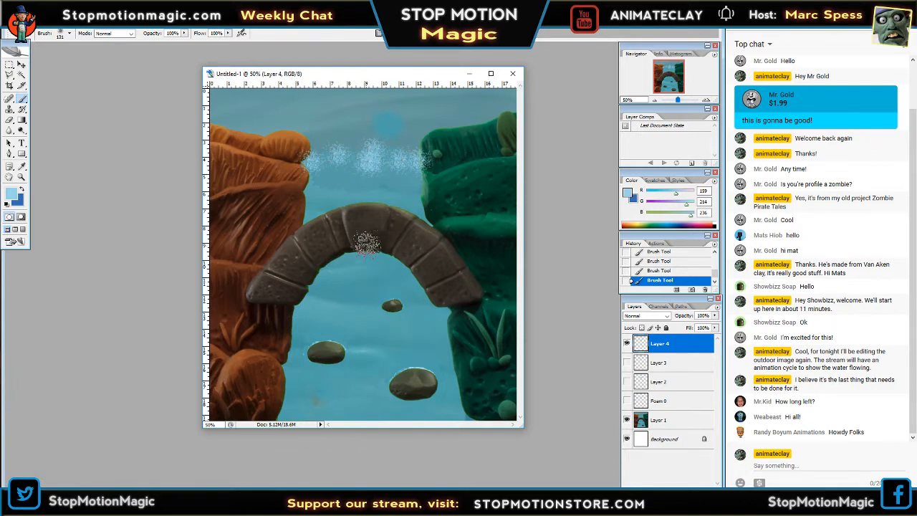
Dab foam on Layer 4 over the rock near the orange bank and the large rock near the green bank.
left_click(319, 345)
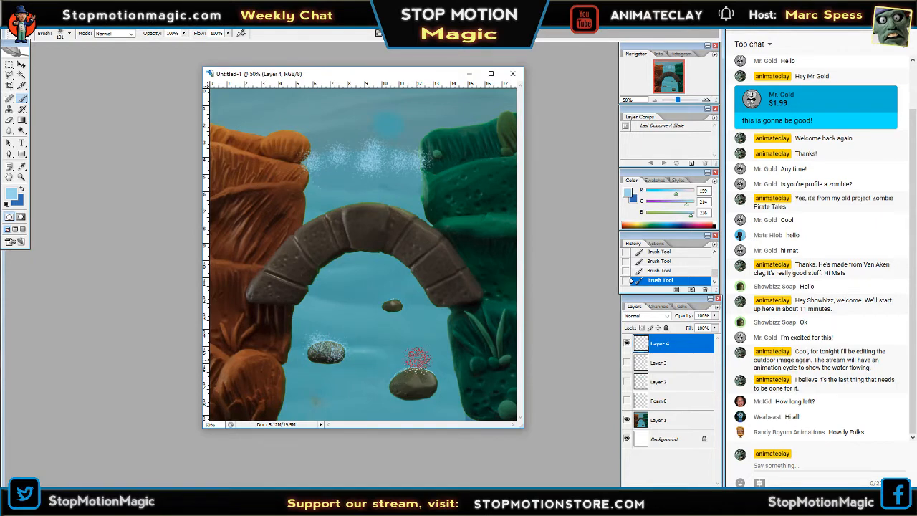
left_click(416, 357)
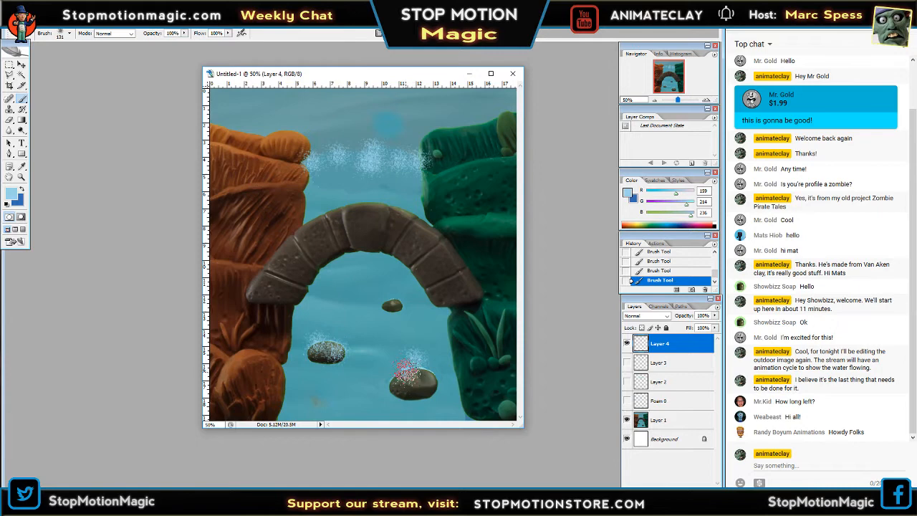
mouse_move(405, 368)
left_mouse_down()
mouse_move(443, 403)
mouse_move(424, 383)
left_mouse_up()
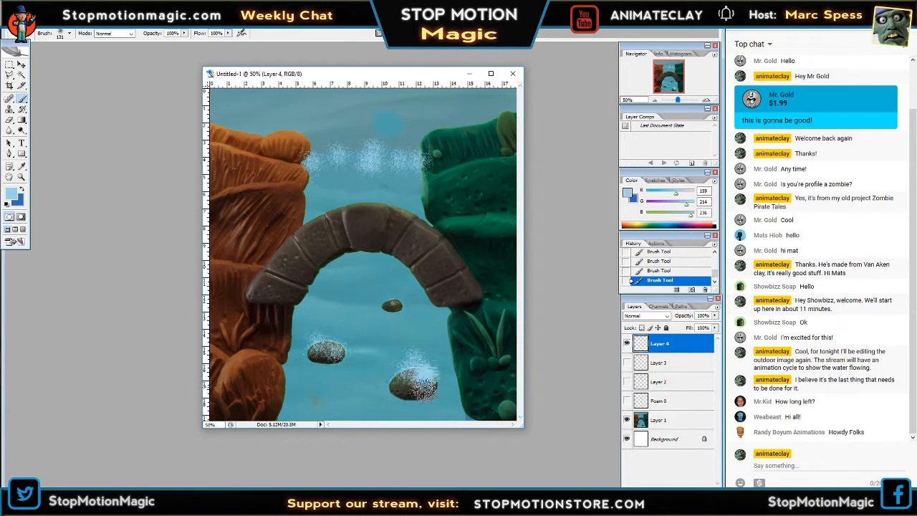
key("ctrl+z")
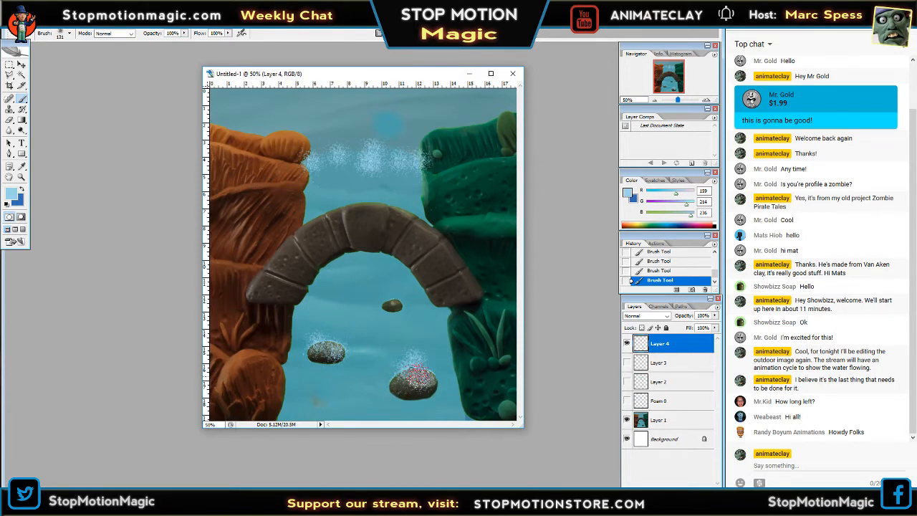
left_click(430, 378)
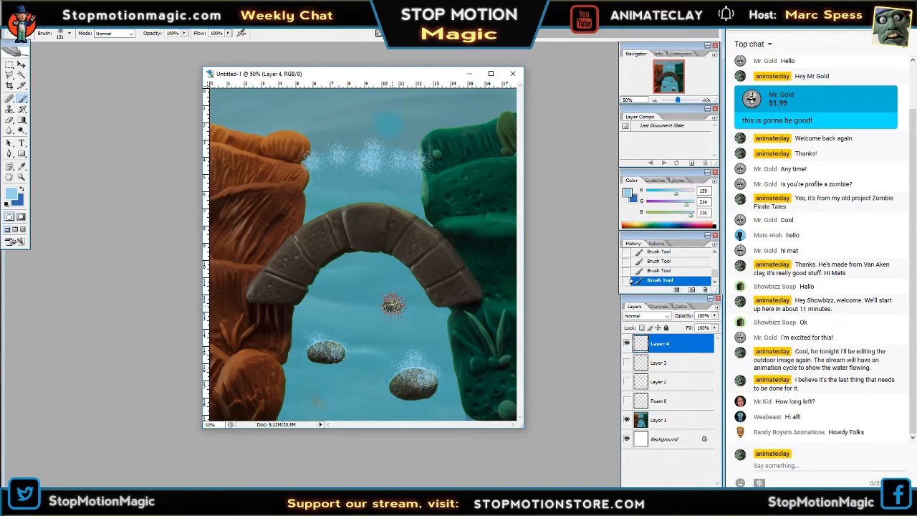
Compare the foam on Layer 4 with the foam on Layer 3 by alternating their visibility.
left_click(626, 344)
left_click(626, 363)
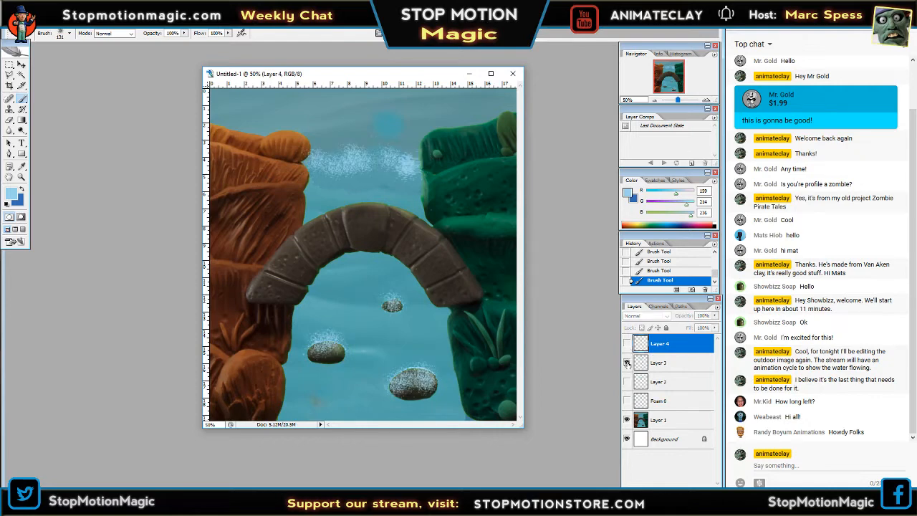
left_click(626, 362)
left_click(628, 344)
left_click(627, 344)
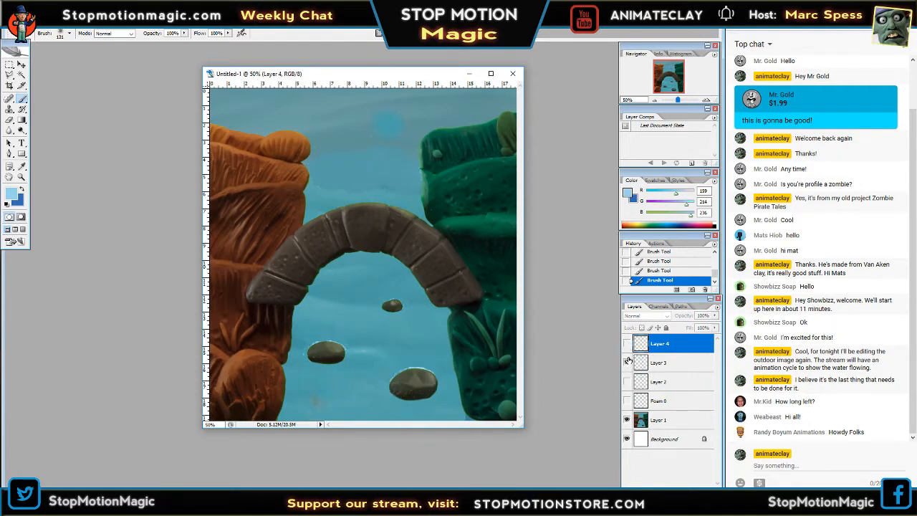
left_click(628, 362)
left_click(627, 362)
left_click(627, 344)
left_click(627, 344)
left_click(626, 362)
left_click(626, 362)
left_click(627, 344)
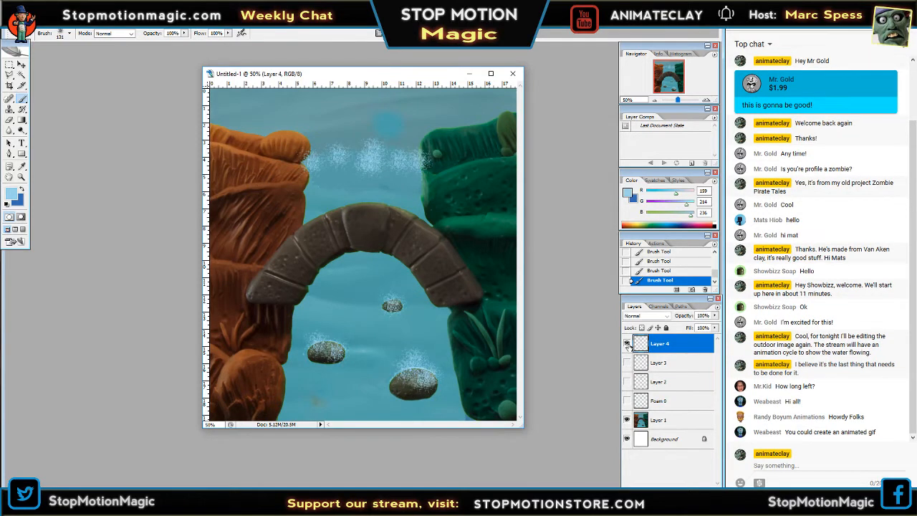
left_click(628, 344)
left_click(628, 363)
left_click(627, 362)
left_click(626, 363)
left_click(626, 362)
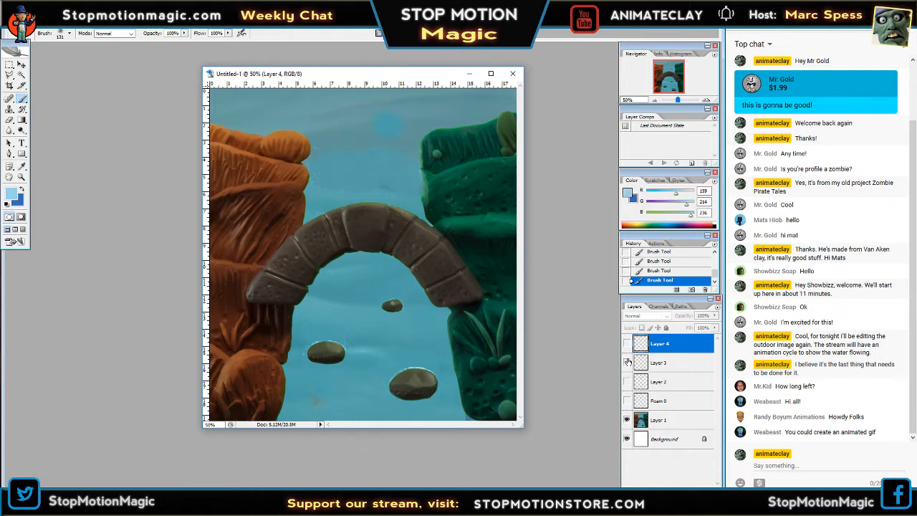
left_click(627, 362)
left_click(627, 362)
left_click(627, 343)
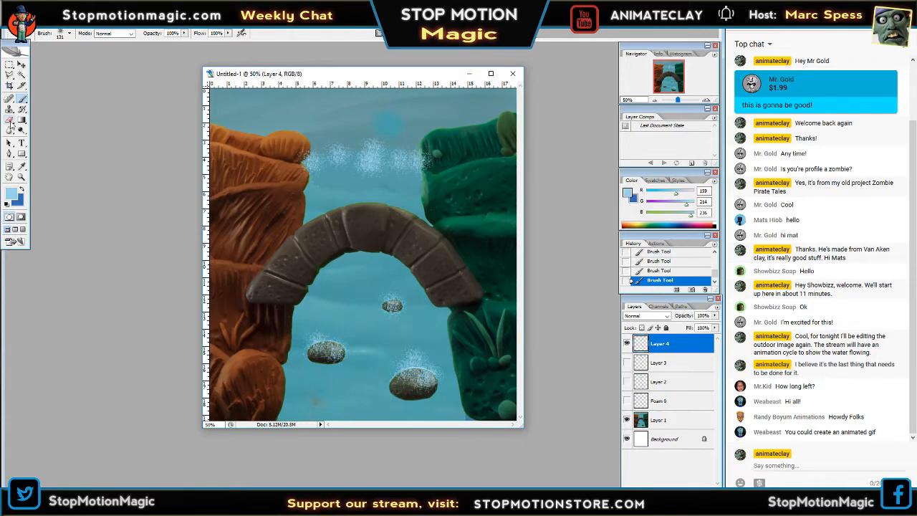
Undo the foam dab over the small rock on Layer 4 and check the layer against Layer 3.
key("ctrl+z")
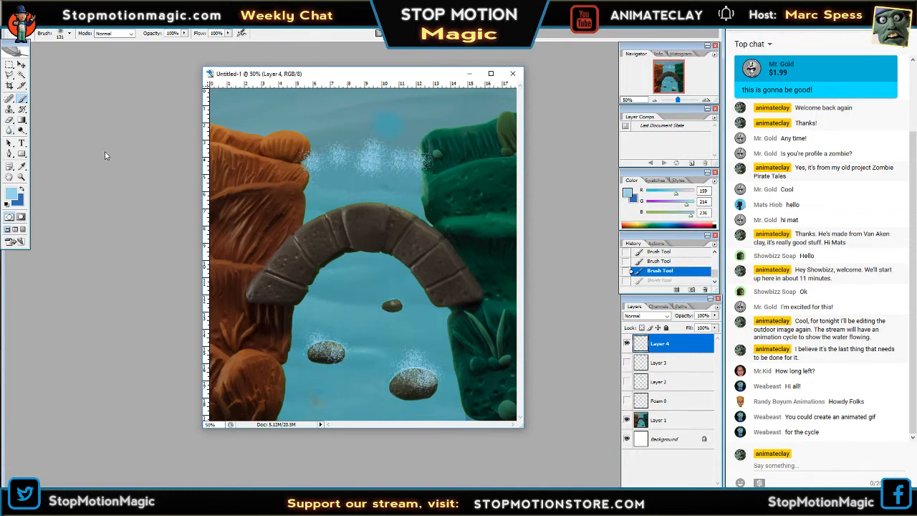
left_click(628, 344)
left_click(627, 345)
left_click(627, 344)
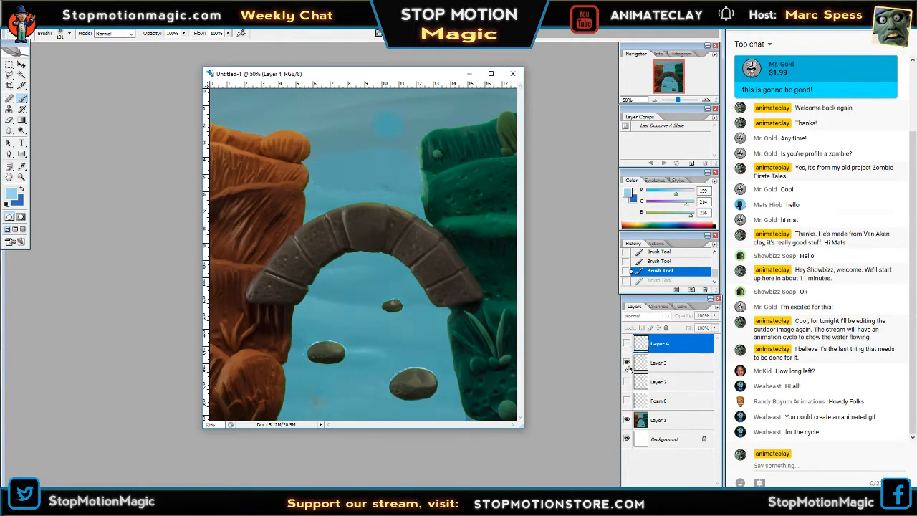
left_click(627, 364)
left_click(627, 364)
Add a new layer above Layer 4 and brush another variation of the foam line between the banks.
left_click(693, 490)
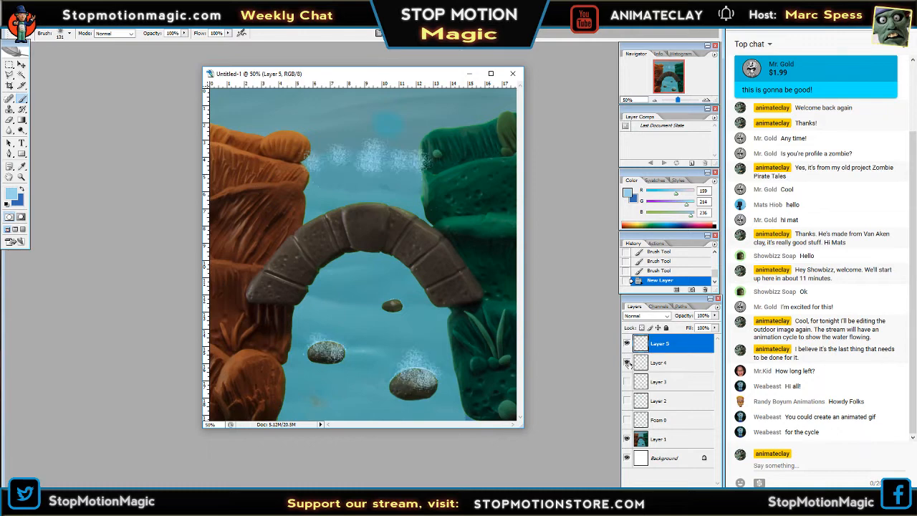
left_click(386, 159)
left_click(357, 156)
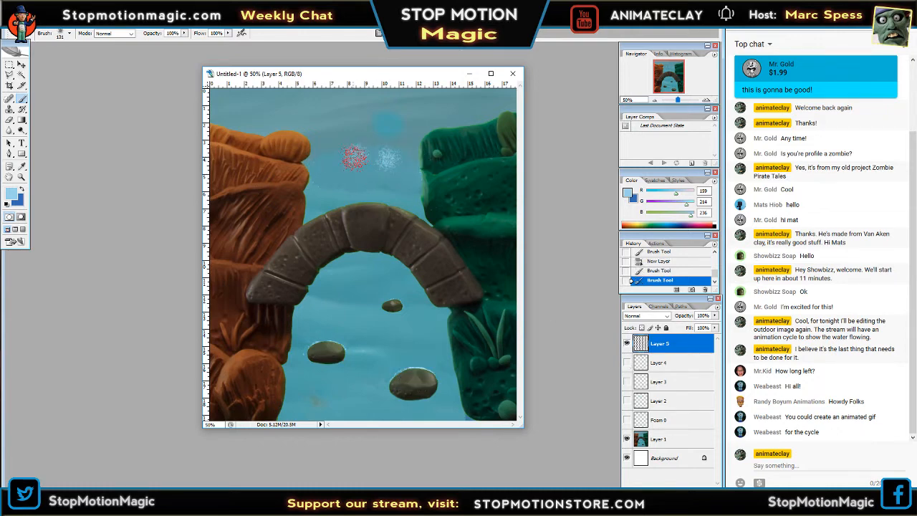
left_click(329, 156)
left_click(306, 157)
left_click(411, 161)
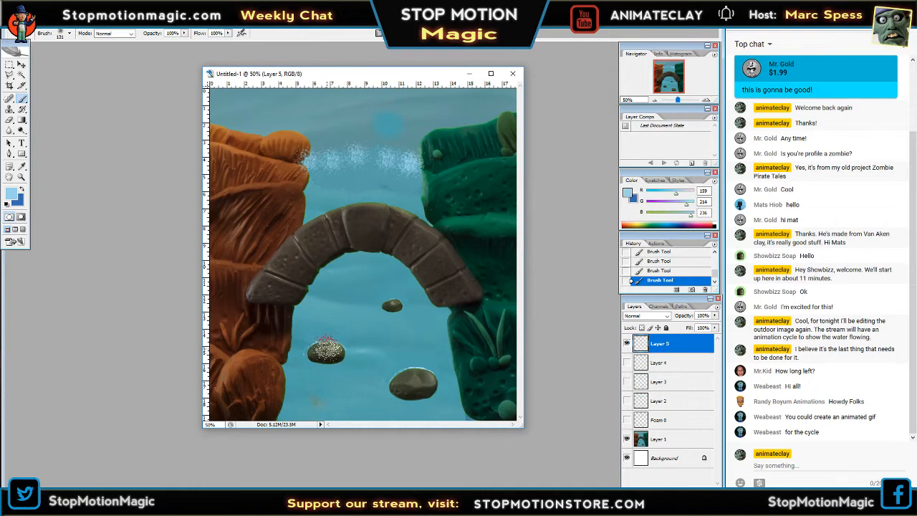
Dab foam on Layer 5 above the rock near the orange bank and on both sides of the large rock near the green bank.
left_click(327, 337)
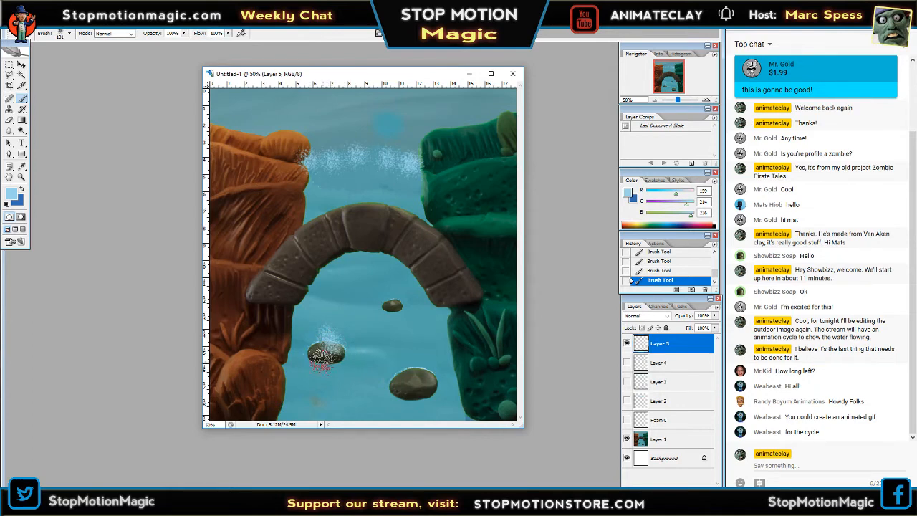
left_click(400, 373)
left_click(442, 377)
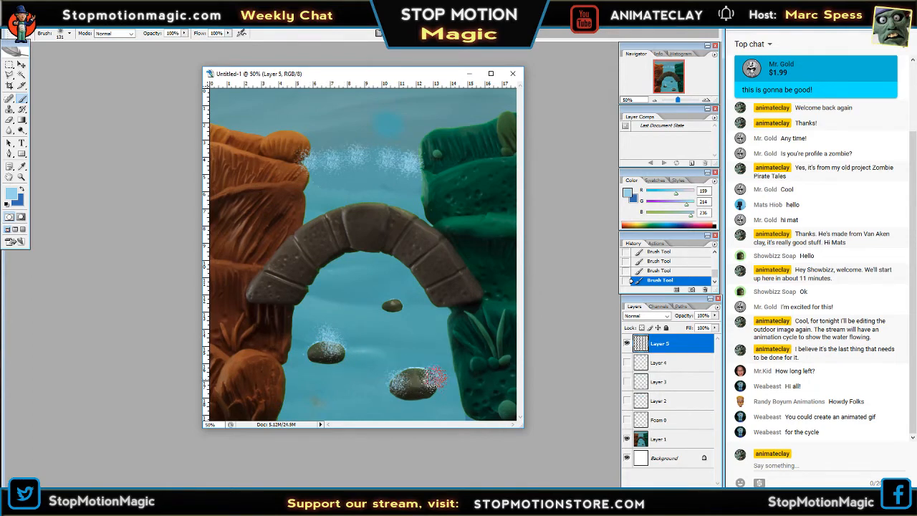
left_click(450, 307)
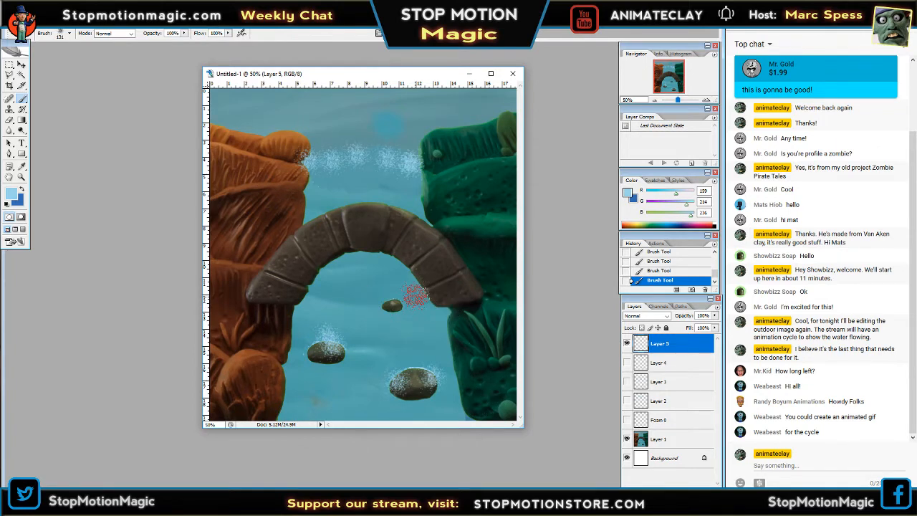
Hide Layer 5 and view the foam on Layer 3 and Layer 4 in turn.
left_click(627, 344)
left_click(628, 382)
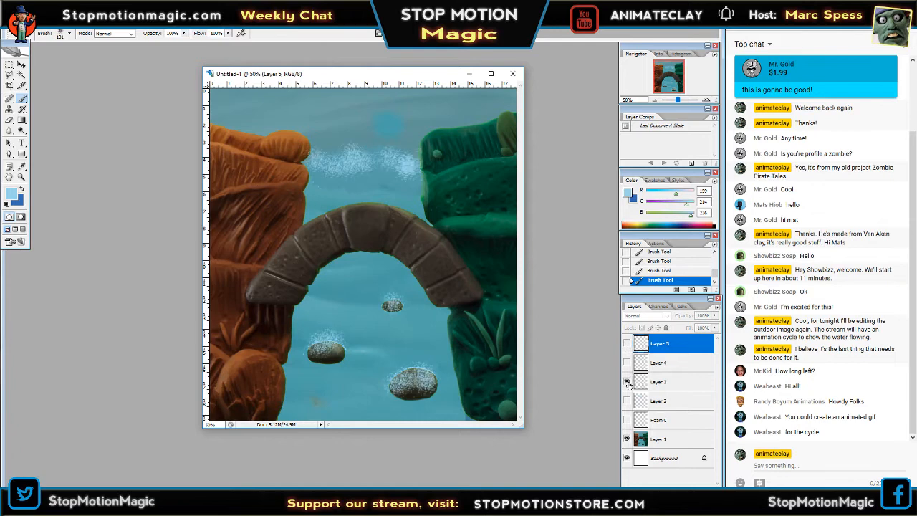
left_click(627, 382)
left_click(657, 362)
left_click(627, 362)
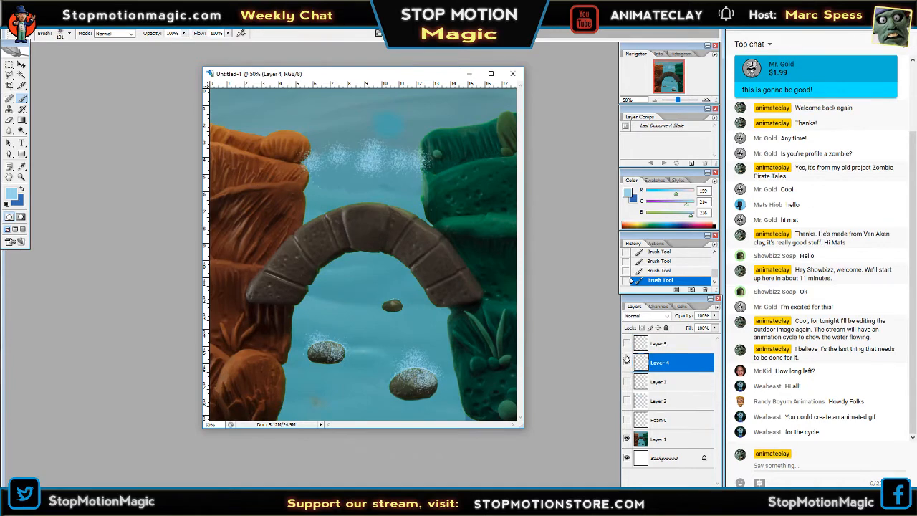
left_click(627, 363)
Compare the foam on Layer 5 with the foam on Layer 4, and make Layer 5 the active layer.
left_click(626, 344)
left_click(627, 343)
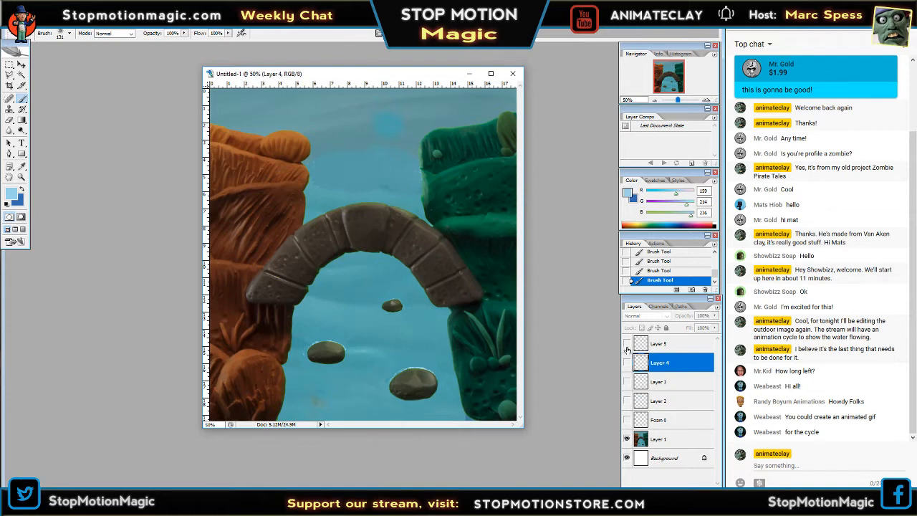
left_click(627, 346)
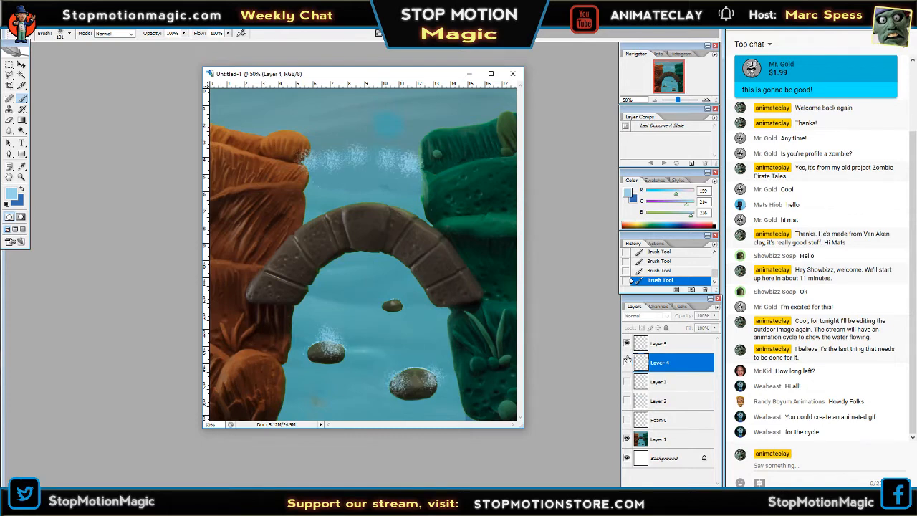
left_click(627, 343)
left_click(627, 343)
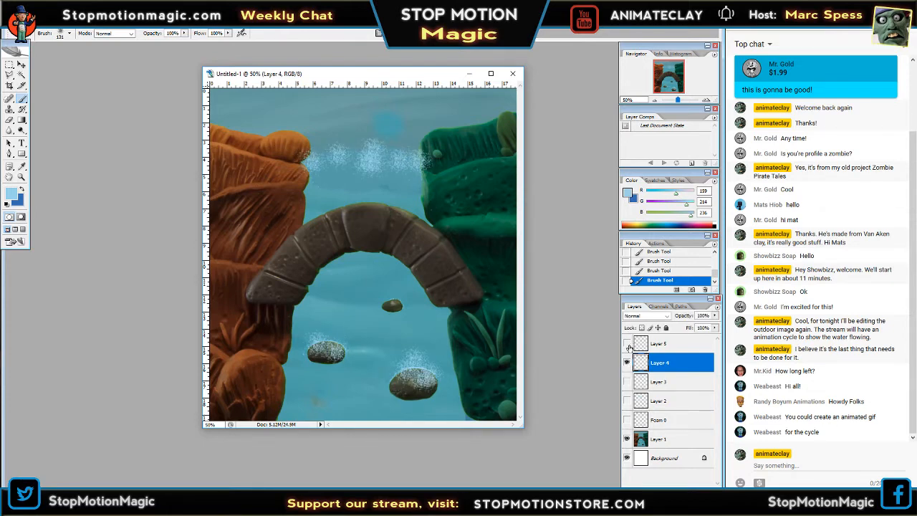
left_click(627, 343)
left_click(627, 343)
left_click(626, 344)
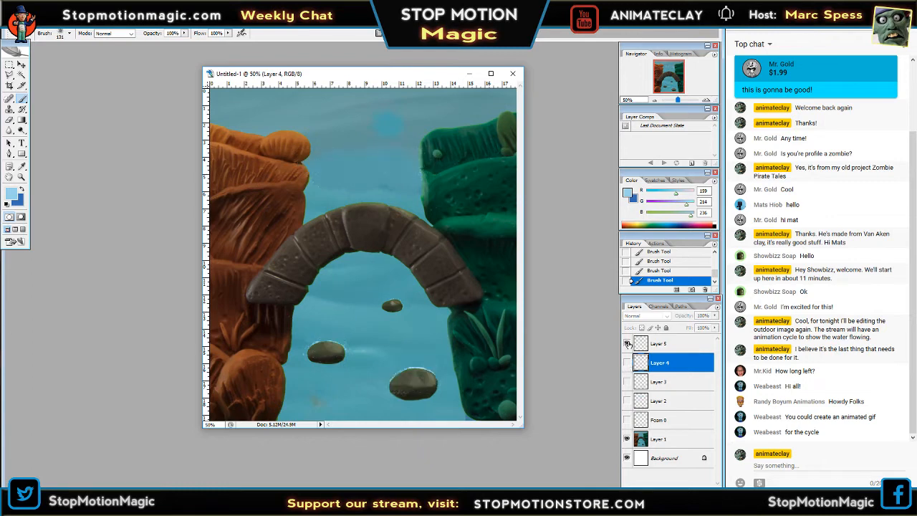
left_click(627, 344)
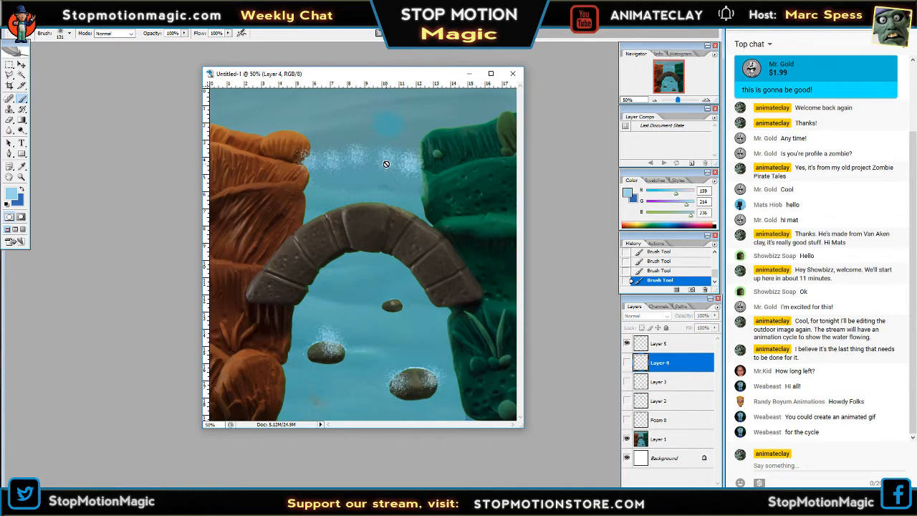
left_click(657, 344)
left_click(627, 343)
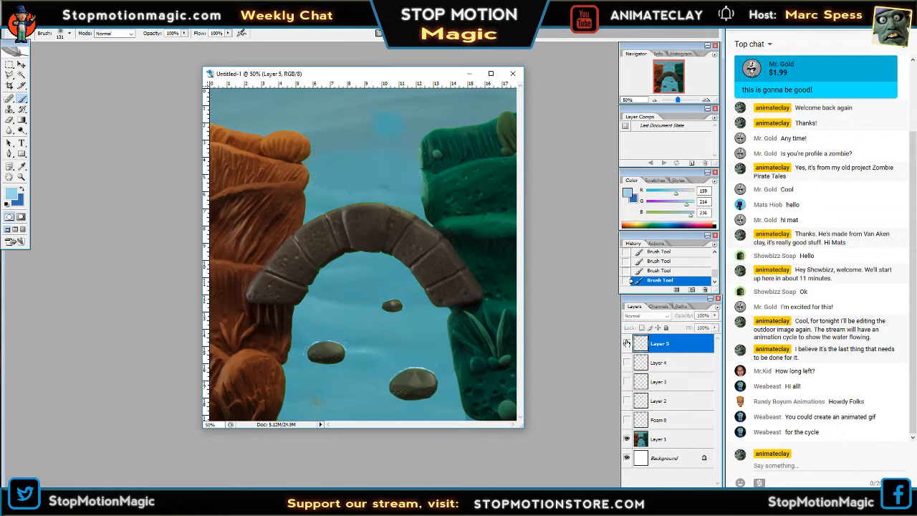
Hide Layer 5, add a new layer above it, and brush foam between the banks and around the two larger rocks.
left_click(627, 344)
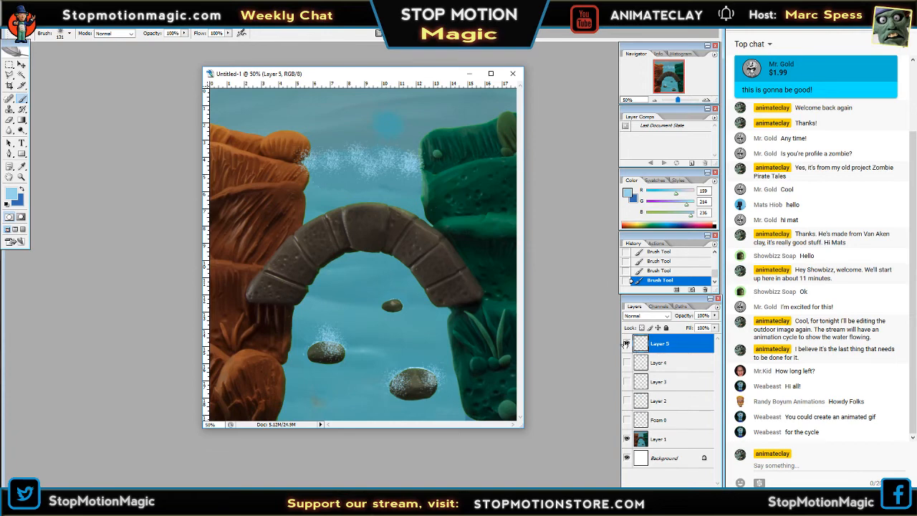
left_click(626, 343)
left_click(705, 485)
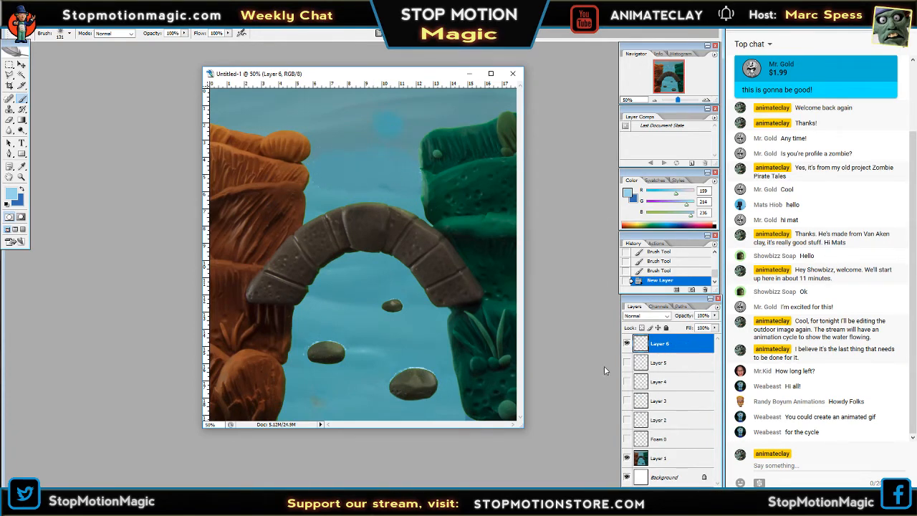
left_click_drag(317, 153, 315, 152)
left_click(315, 152)
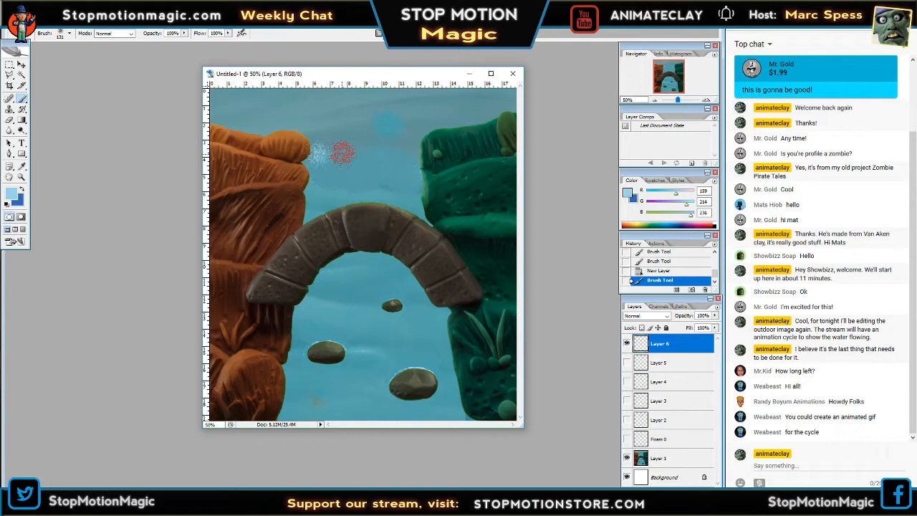
left_click(351, 153)
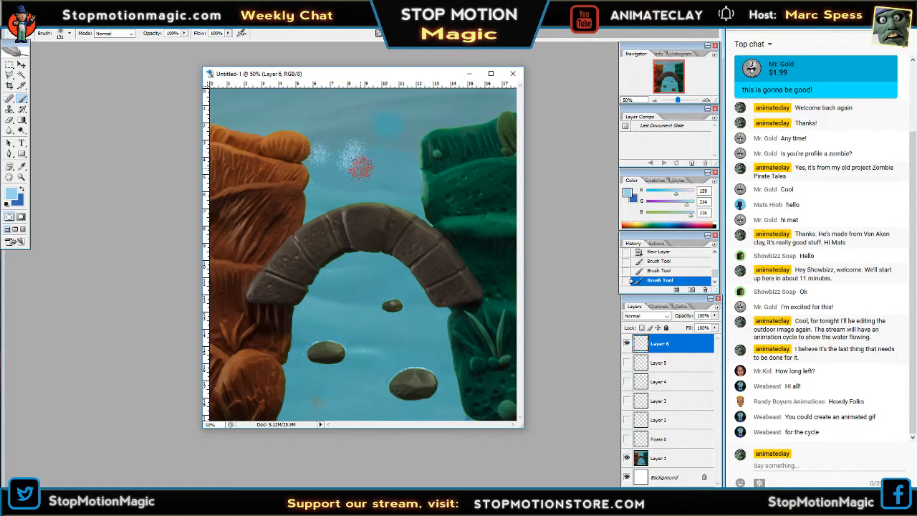
left_click(393, 156)
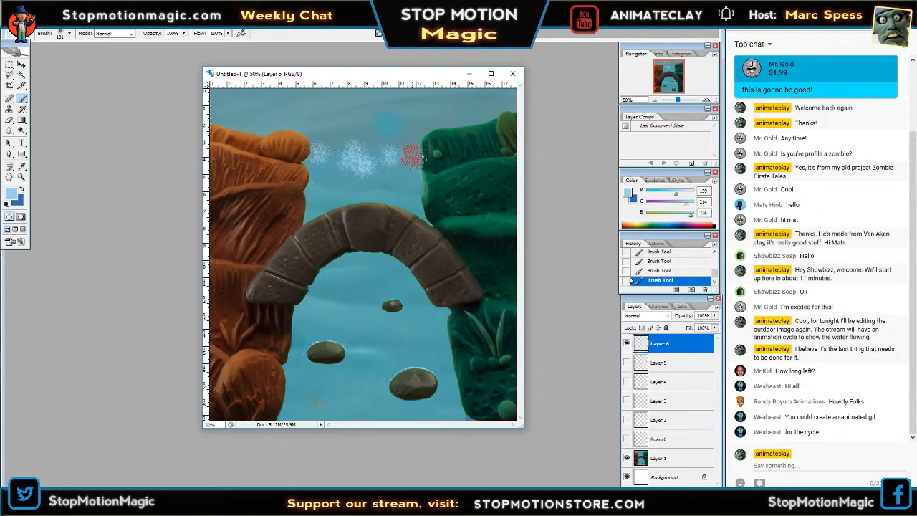
left_click_drag(411, 156, 335, 159)
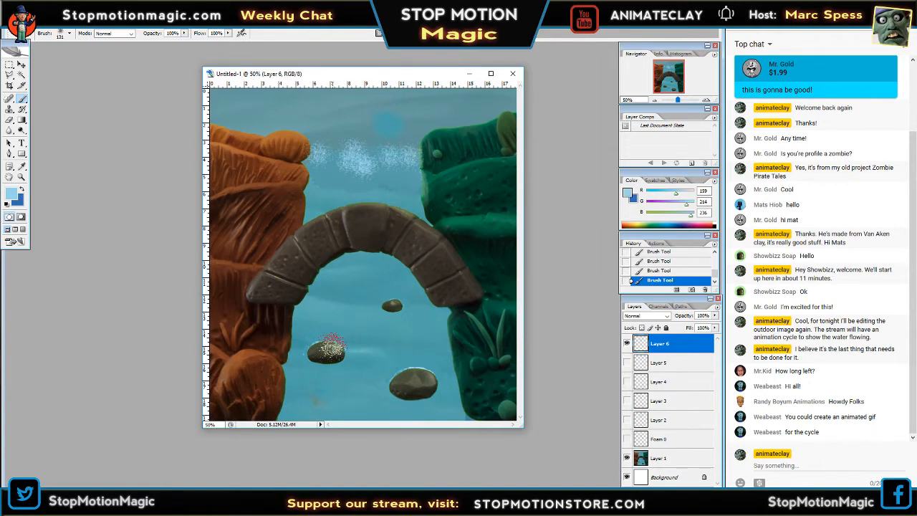
mouse_move(333, 344)
left_mouse_down()
mouse_move(350, 358)
mouse_move(331, 351)
left_mouse_up()
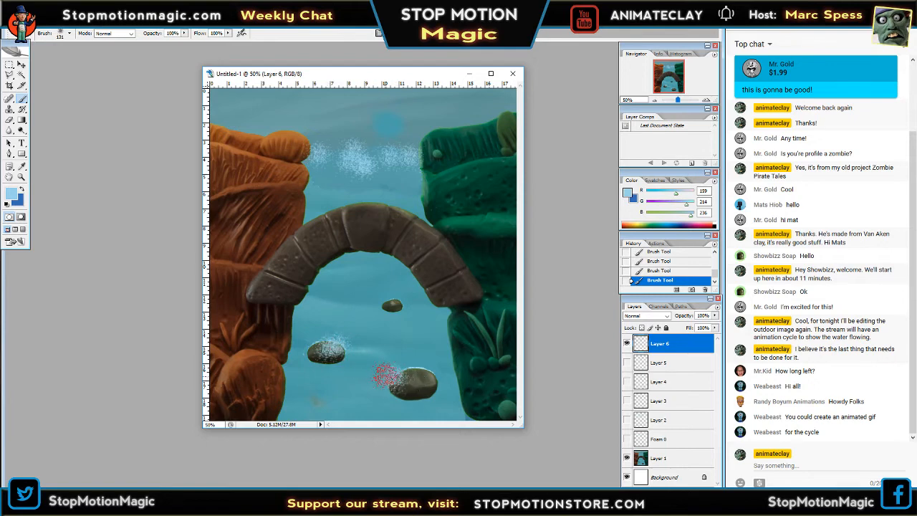
left_click_drag(384, 375, 434, 387)
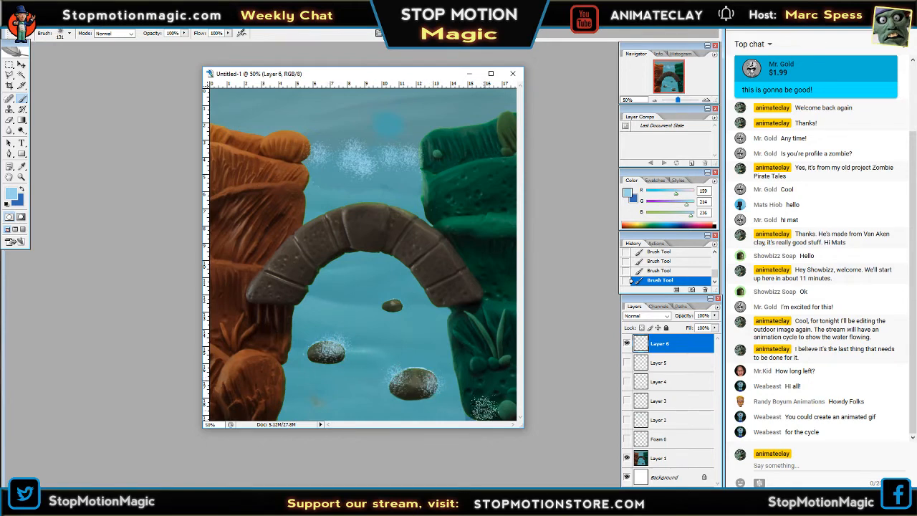
Hide Layer 6, show the Foam 0 layer and delete it.
left_click(627, 343)
left_click(627, 438)
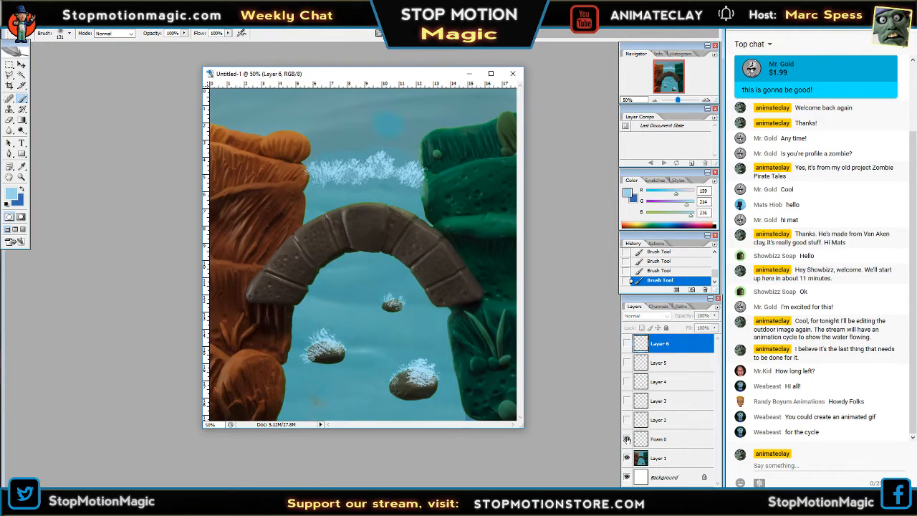
left_click(672, 444)
left_click(705, 491)
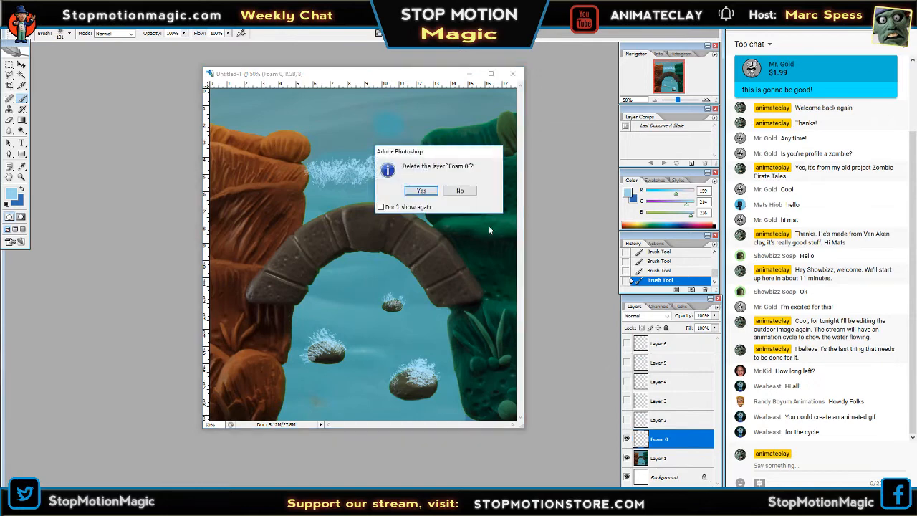
left_click(424, 194)
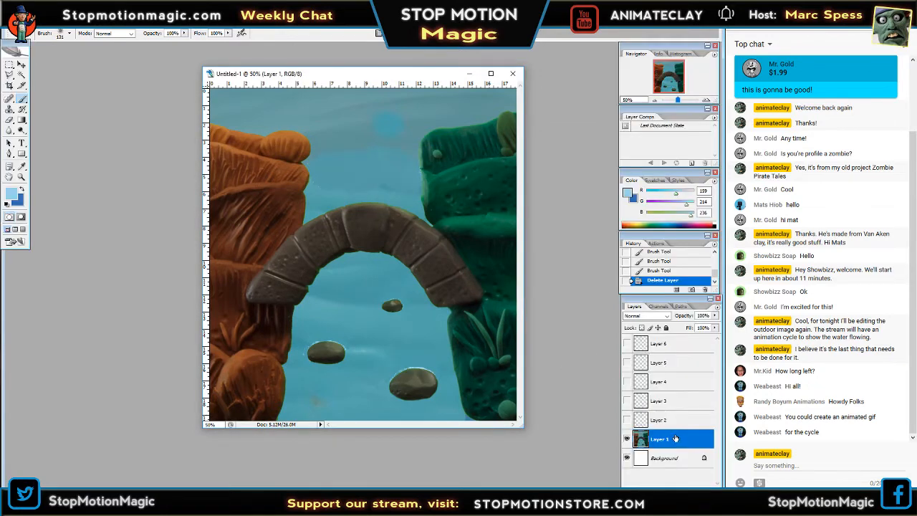
Make Layer 6 the active layer and choose the 46-pixel spatter brush.
left_click(656, 345)
left_click(70, 36)
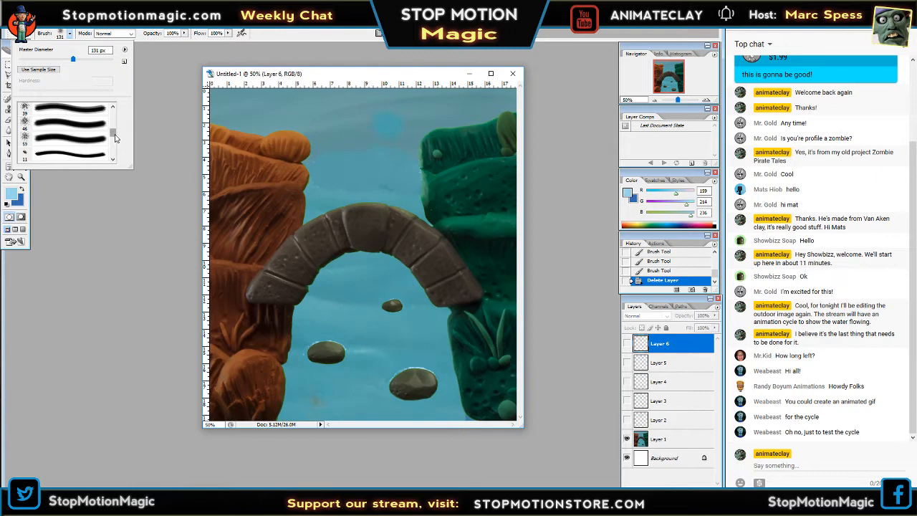
left_click(59, 125)
key("Tab")
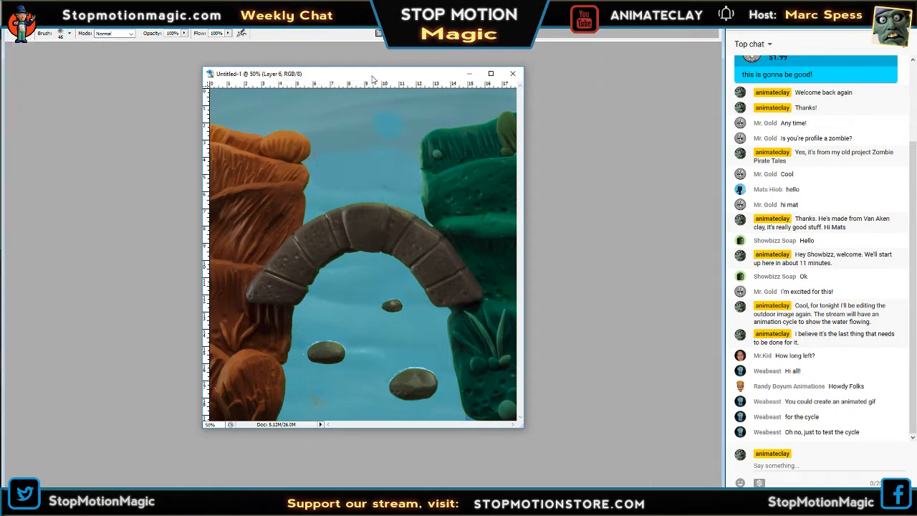
key("Tab")
Show Layer 6, set the brush diameter to 90 px and dab foam on the small rock under the bridge.
left_click(627, 343)
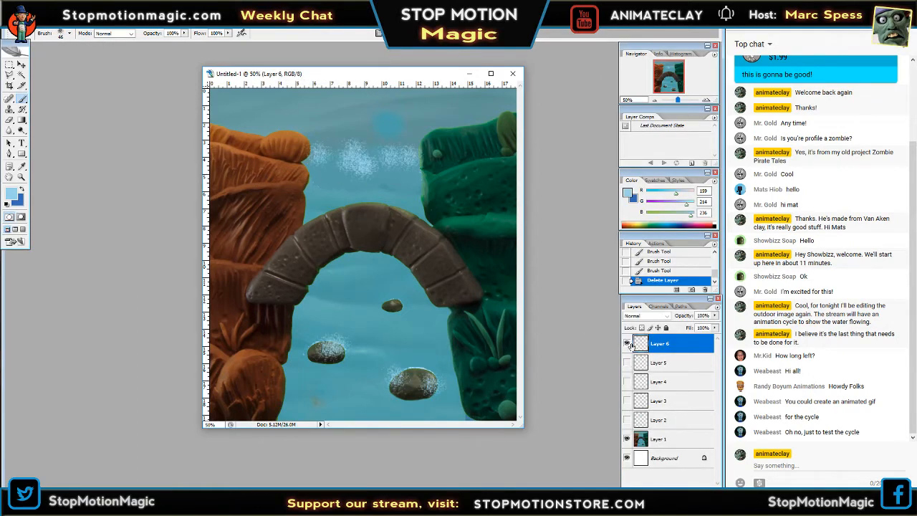
left_click(69, 34)
left_click(60, 60)
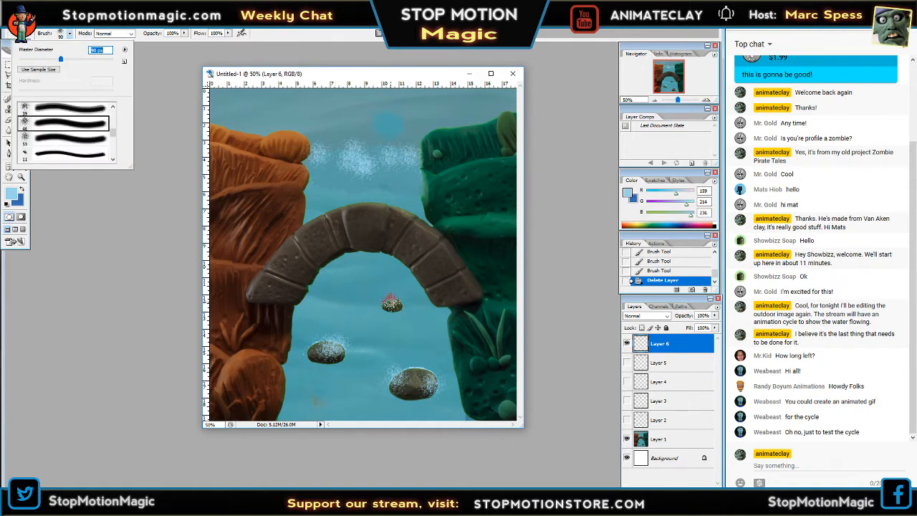
key("Tab")
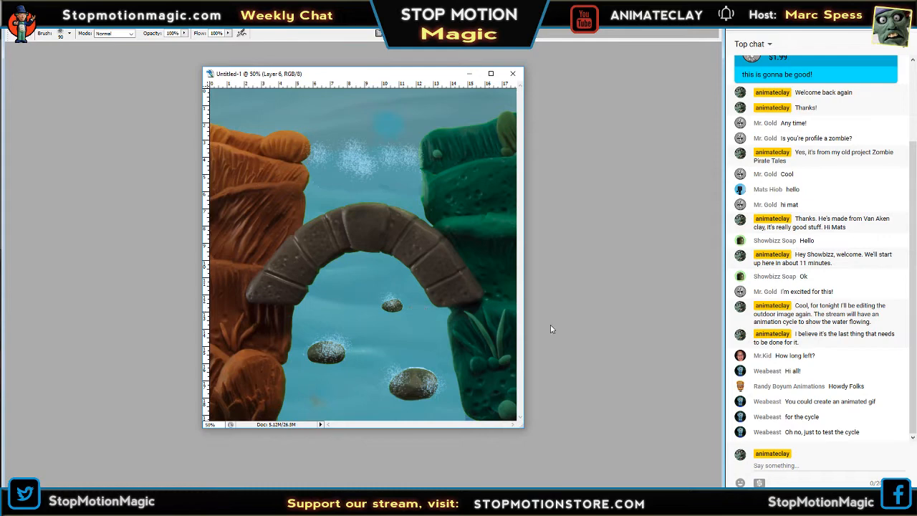
key("Tab")
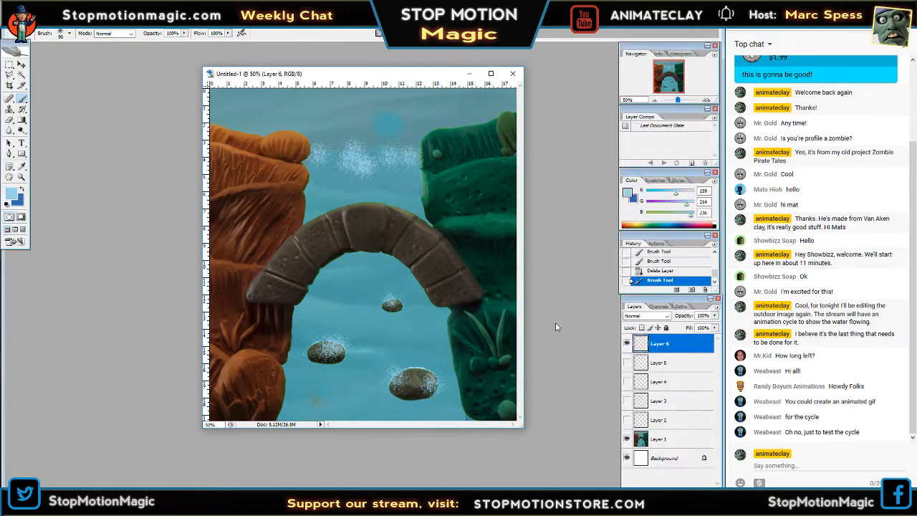
Hide Layer 6, show and activate Layer 5, and dab foam on the small rock's side facing the green bank.
left_click(626, 345)
left_click(627, 363)
left_click(402, 306)
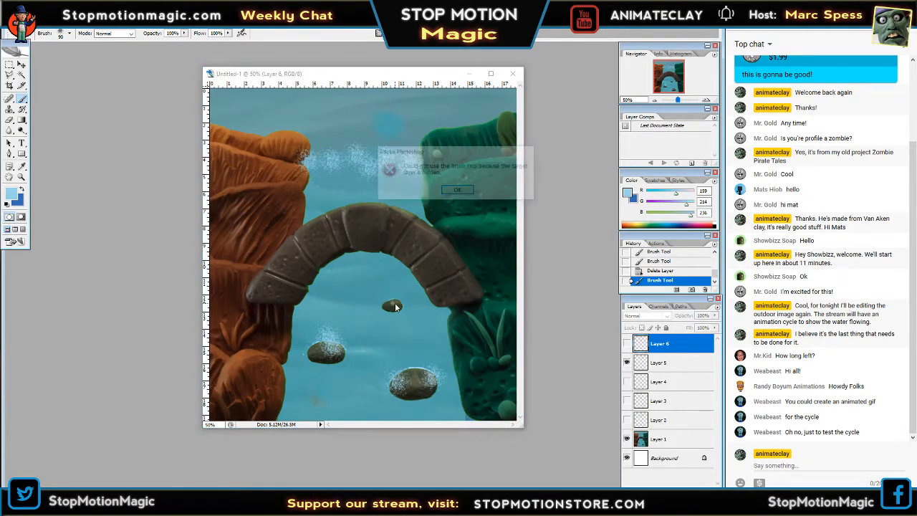
left_click(457, 190)
key("Tab")
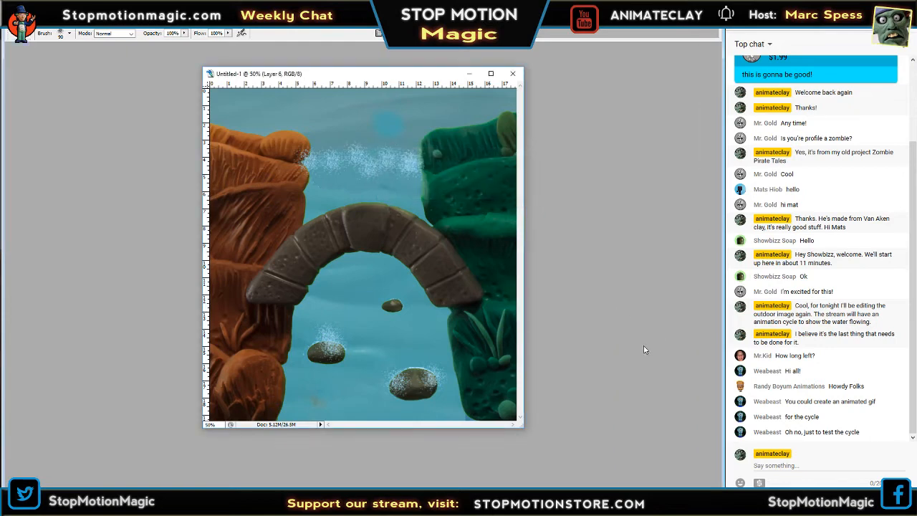
key("Tab")
left_click(659, 363)
left_click(396, 305)
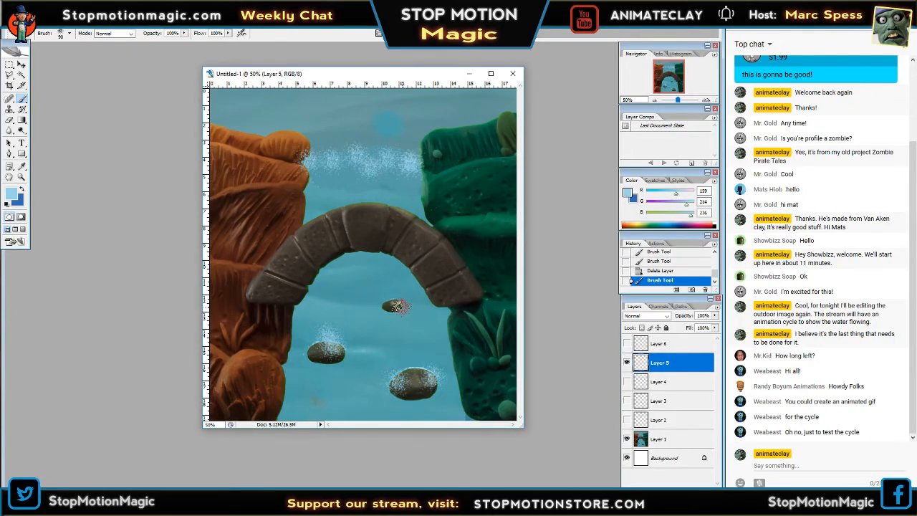
left_click(396, 305)
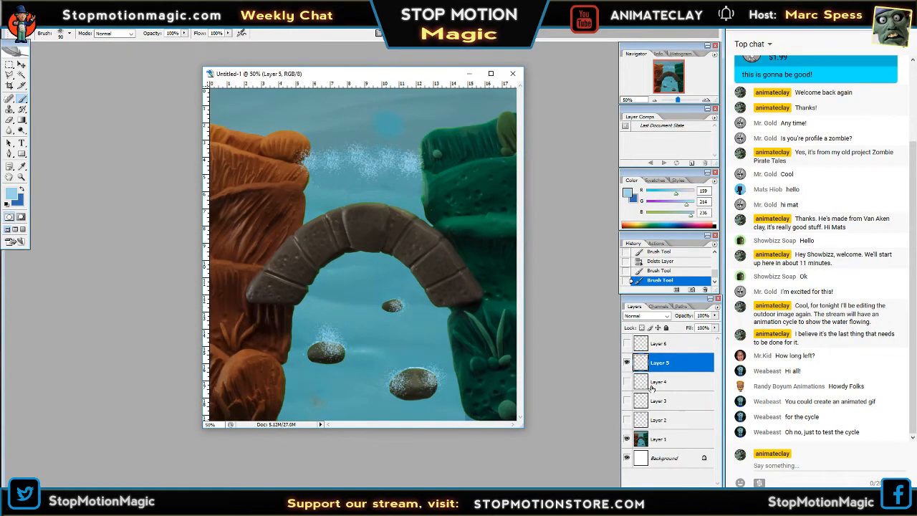
Hide Layer 5, show and activate Layer 4, and dab foam on the small rock's side facing the orange bank.
left_click(628, 364)
left_click(627, 382)
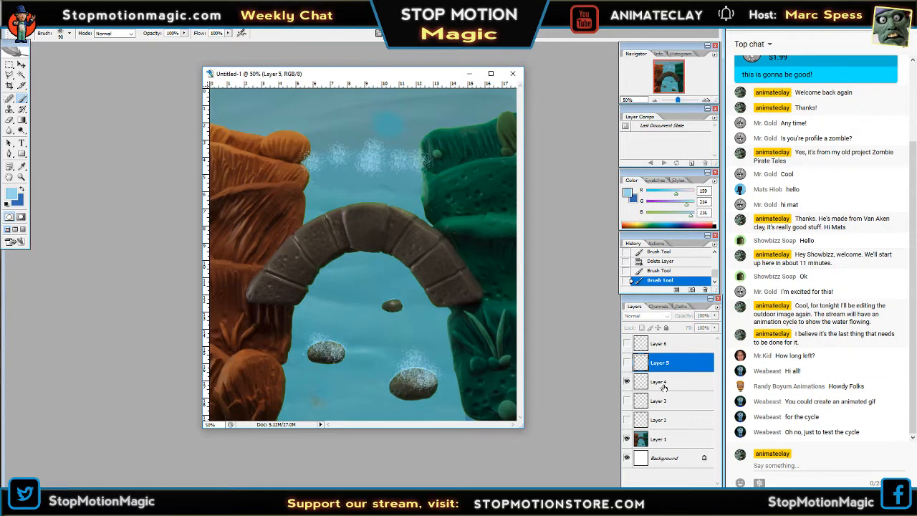
left_click(659, 381)
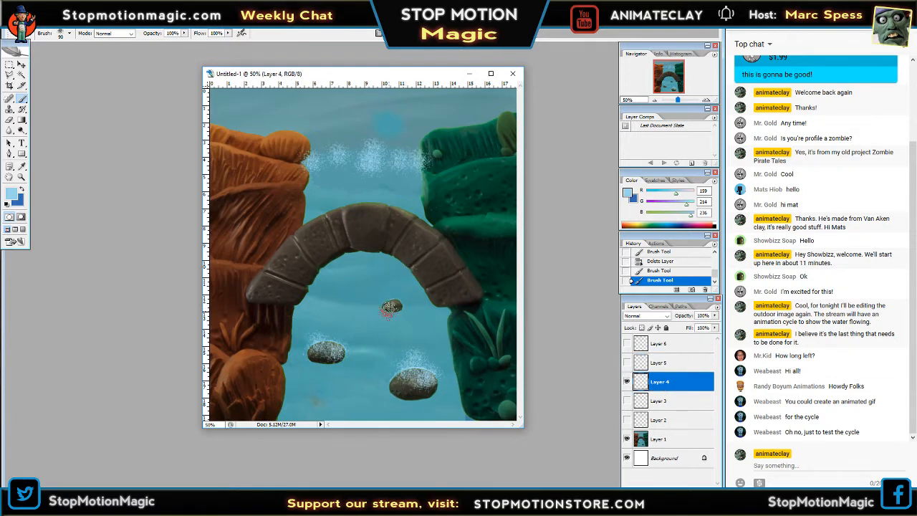
left_click(386, 308)
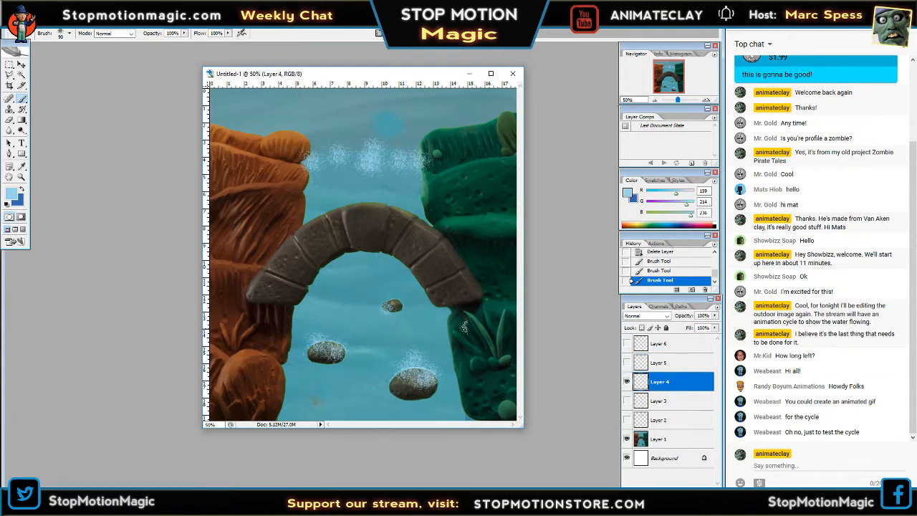
Hide Layer 4, show and activate Layer 3, and add a foam dab to the line between the banks.
left_click(628, 381)
left_click(627, 401)
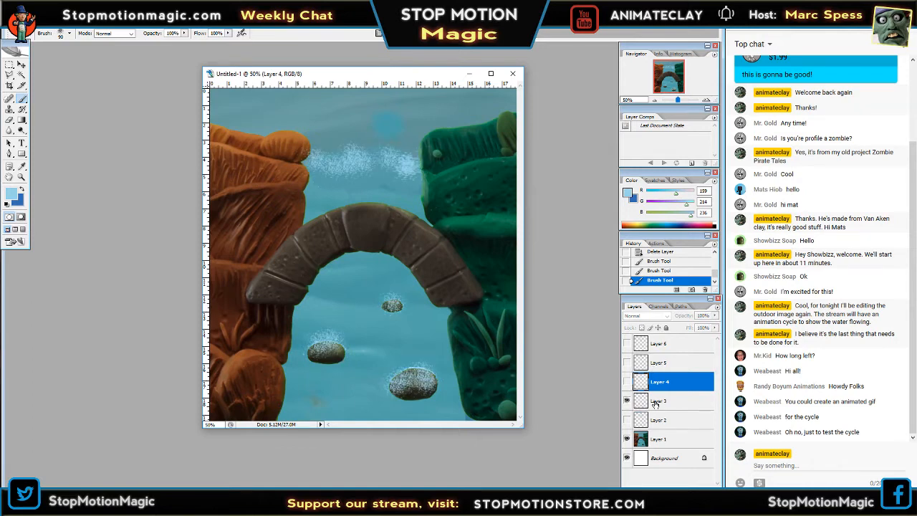
left_click(654, 401)
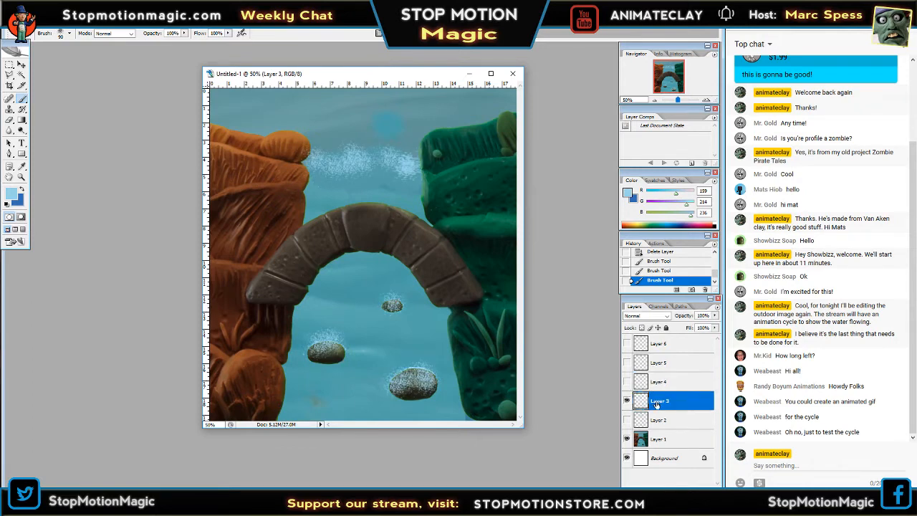
left_click(375, 167)
Hide Layer 3, show Layer 4, try to dab more foam between the banks, and make Layer 4 active.
left_click(627, 401)
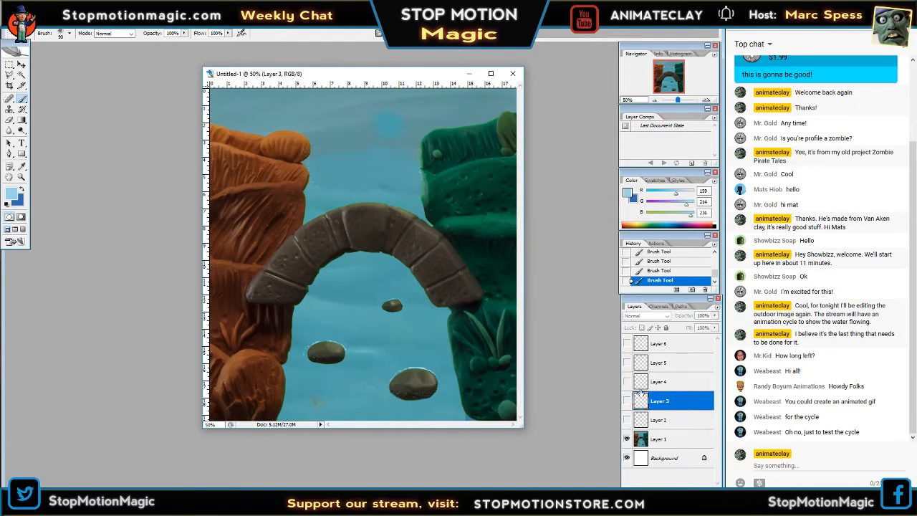
left_click(627, 381)
left_click(331, 169)
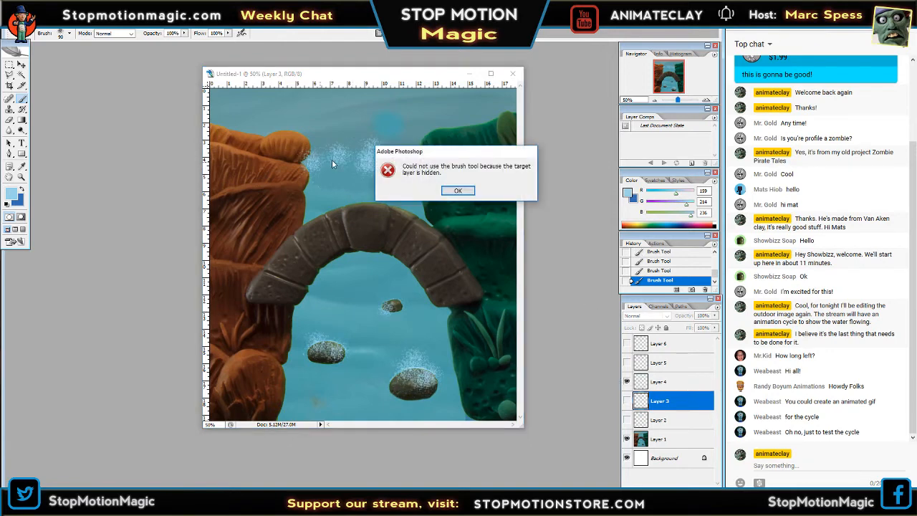
left_click(458, 192)
left_click(638, 383)
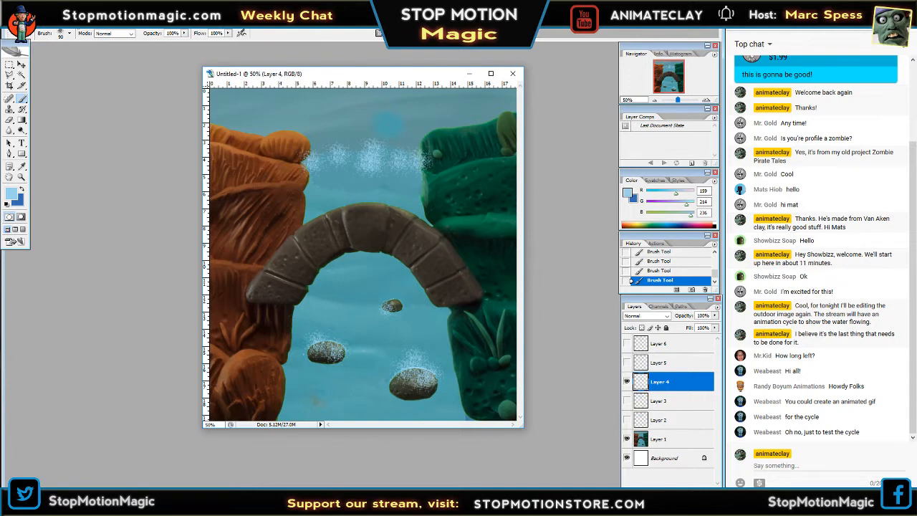
View the foam on Layer 5 and Layer 6 in turn, leaving only Layer 6 shown and active above the background.
left_click(650, 363)
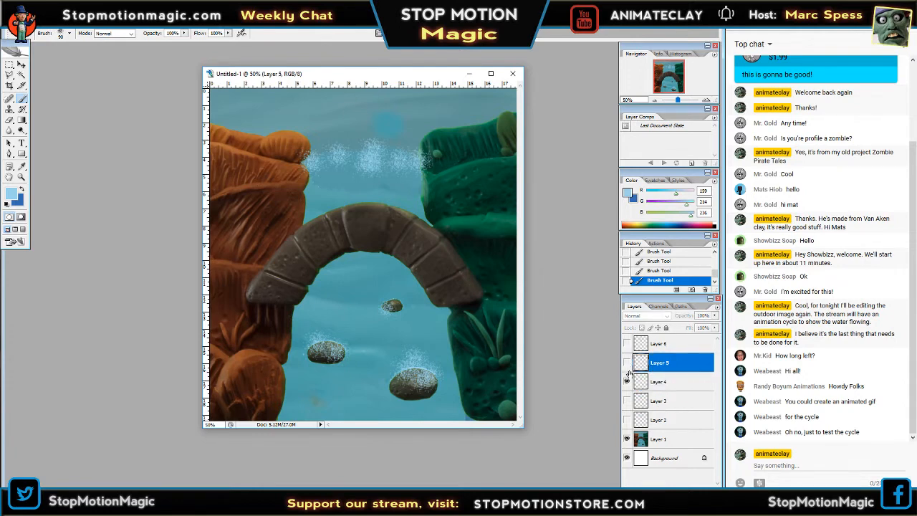
left_click(627, 363)
left_click(626, 381)
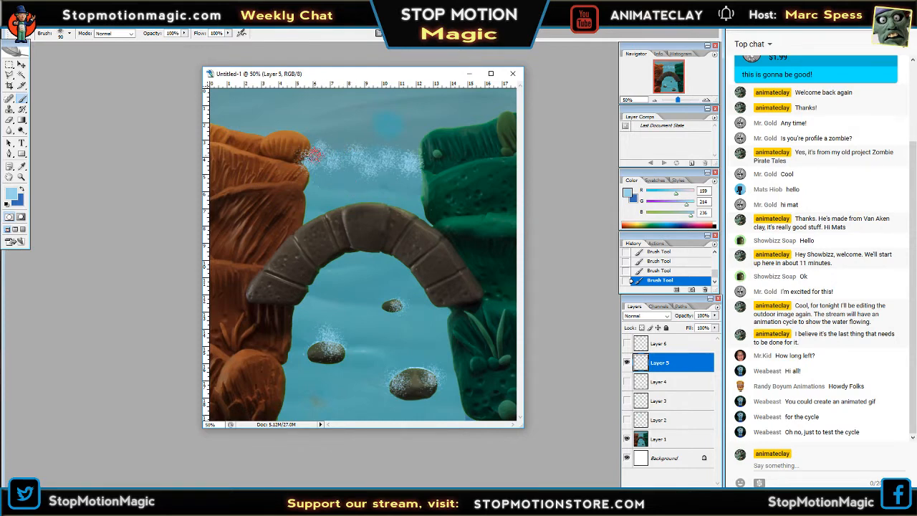
left_click(628, 363)
left_click(671, 345)
left_click(627, 344)
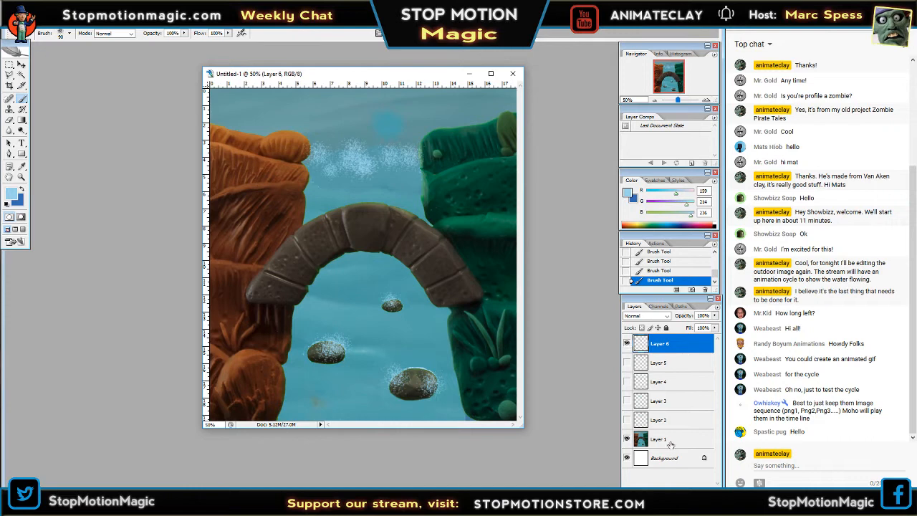
Add a new layer above Layer 6, hide Layer 6, and dab a foam line across the water between the orange and green banks.
left_click(692, 492)
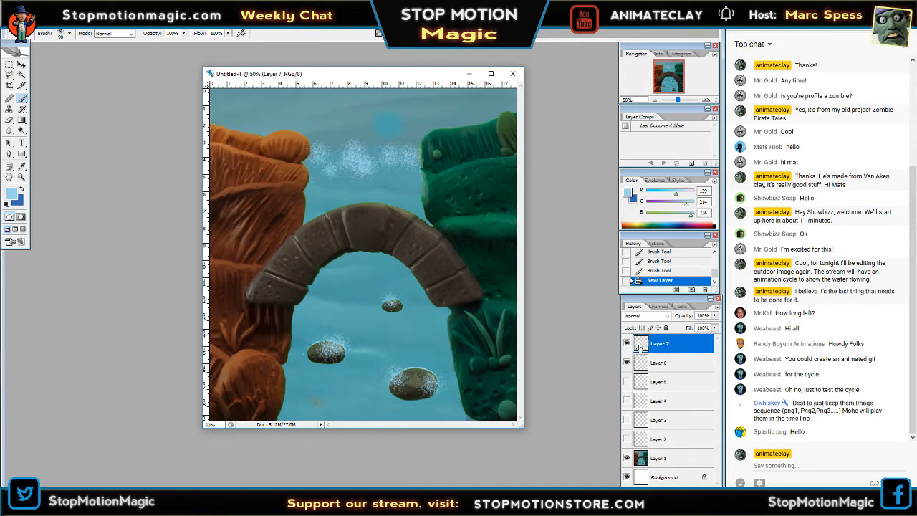
left_click(627, 362)
left_click(317, 160)
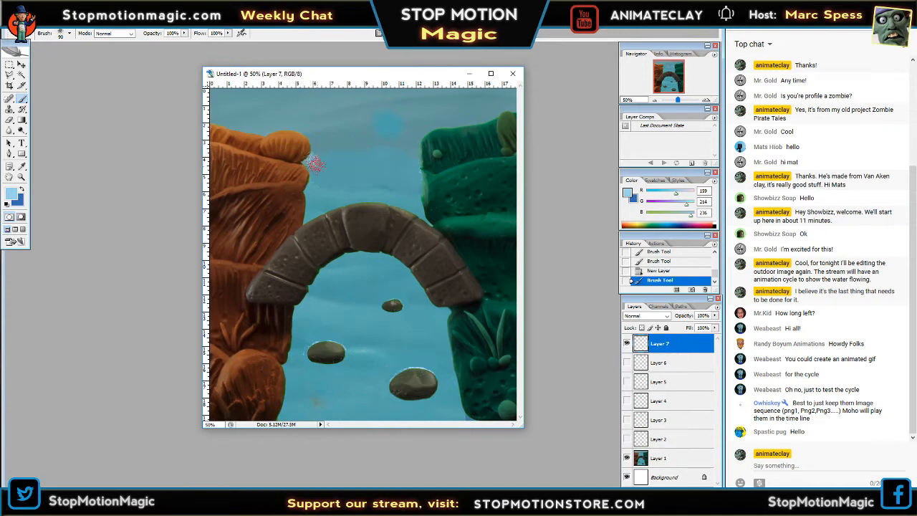
left_click(321, 163)
left_click(322, 160)
left_click(339, 162)
left_click(348, 160)
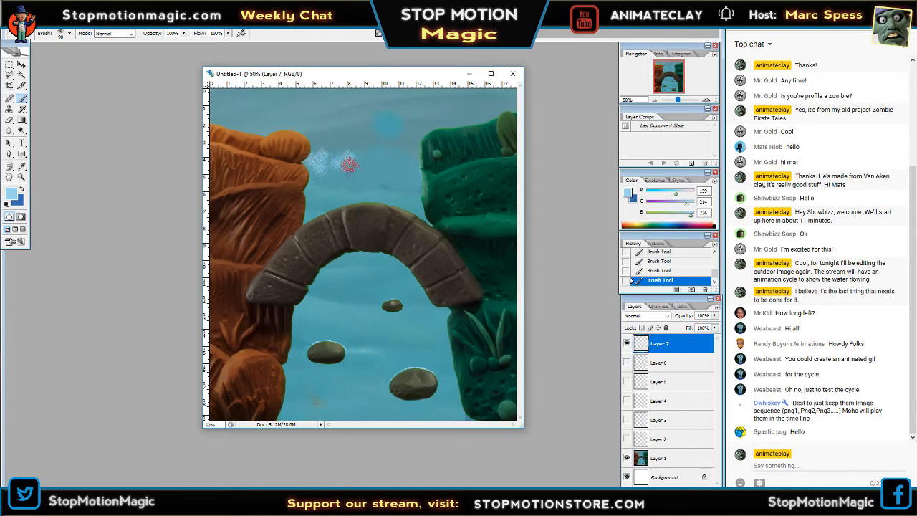
left_click(354, 165)
left_click(371, 158)
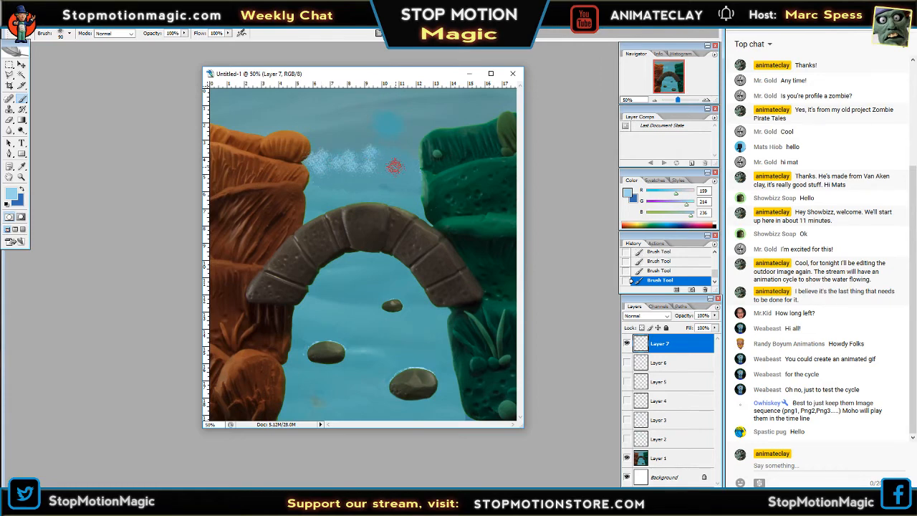
left_click(387, 165)
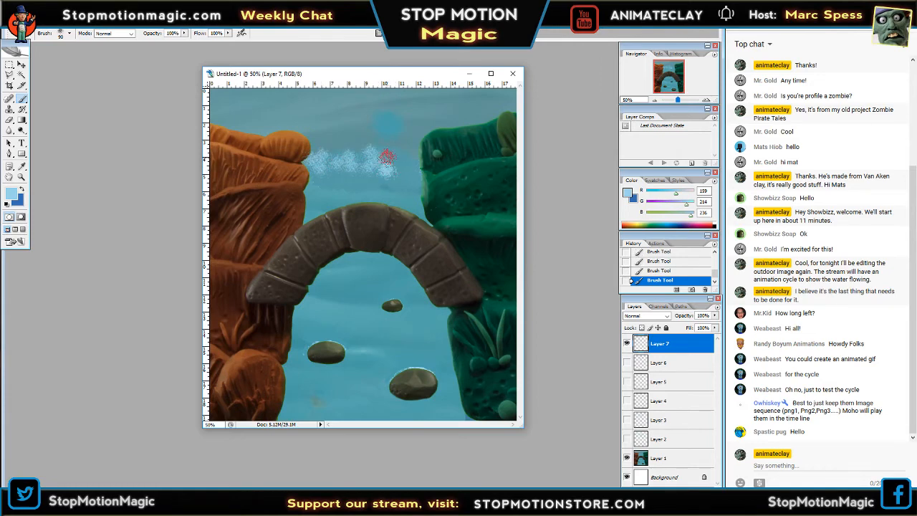
left_click(410, 166)
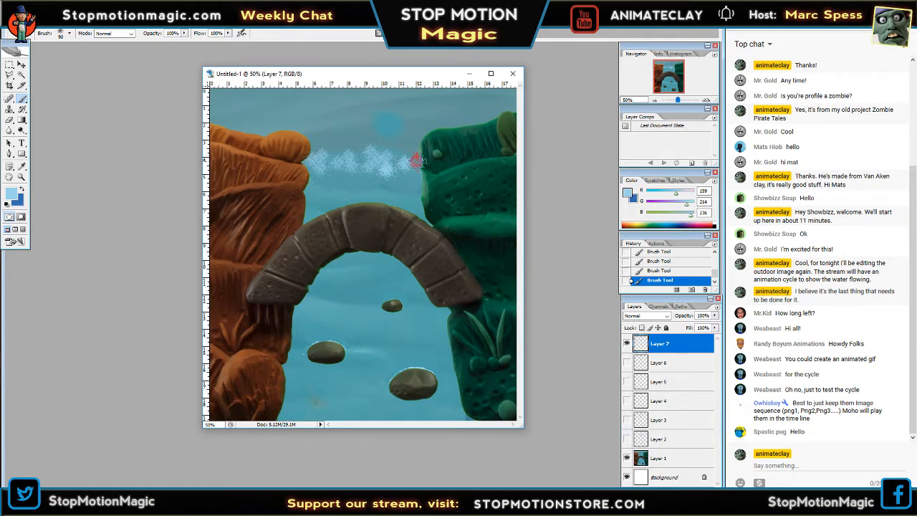
Compare the foam on Layer 6 and Layer 7 by alternating their visibility, leaving only Layer 7 shown above the background.
left_click(627, 344)
left_click(627, 363)
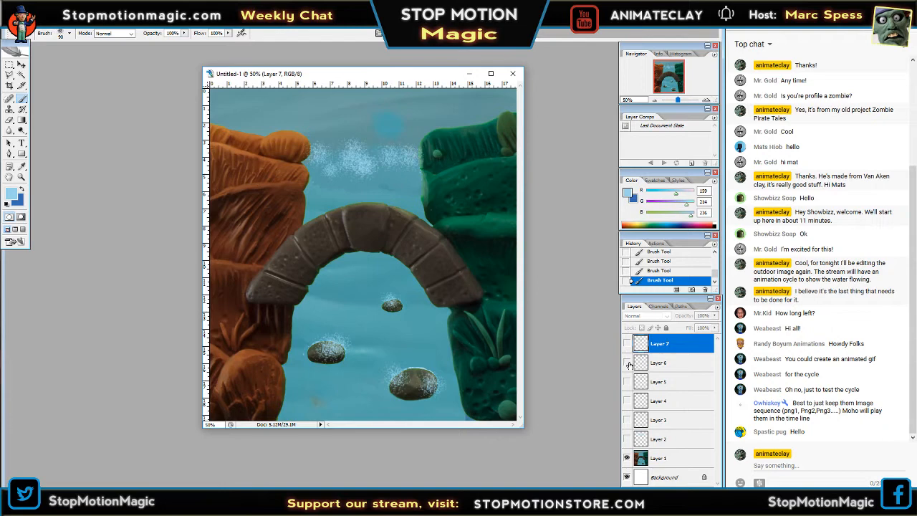
left_click(628, 363)
left_click(627, 343)
left_click(627, 344)
left_click(628, 362)
left_click(628, 362)
left_click(626, 344)
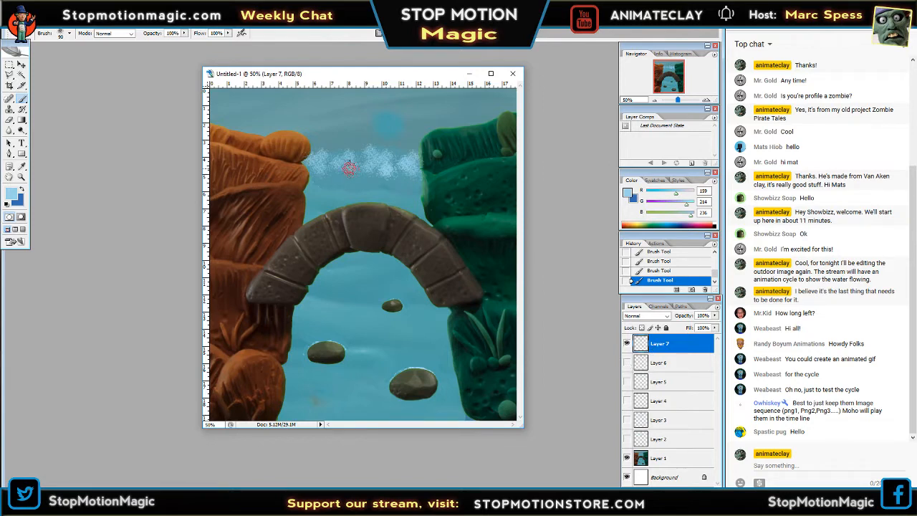
left_click(626, 363)
left_click(628, 345)
left_click(627, 344)
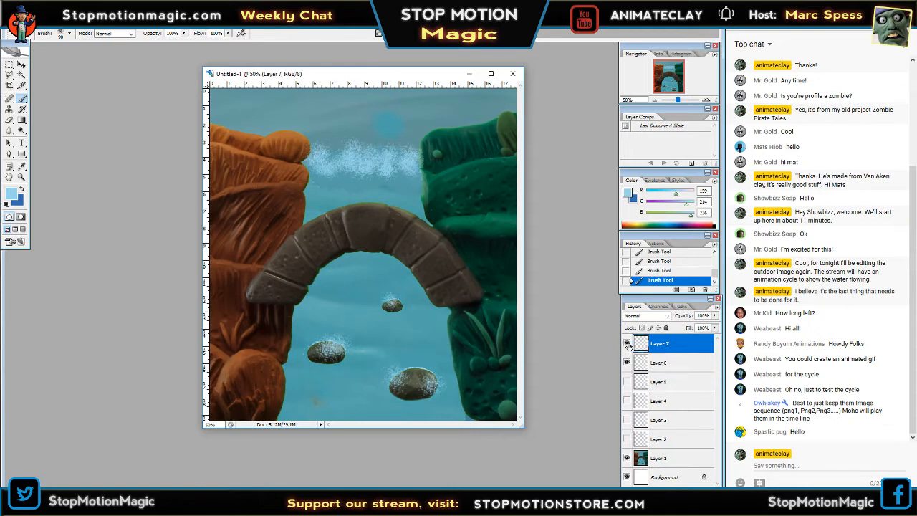
left_click(635, 362)
left_click(627, 363)
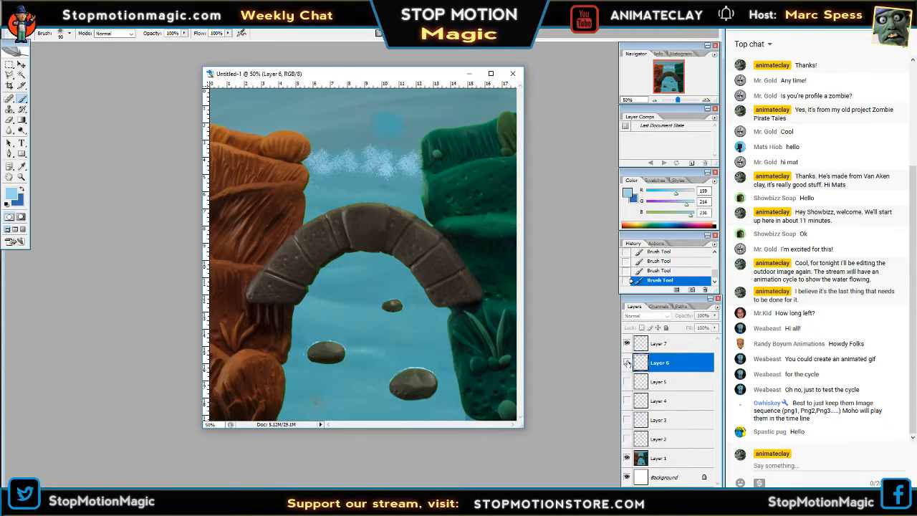
left_click(628, 363)
left_click(628, 363)
Make Layer 7 active and brush foam around the upstream edges of all three rocks.
left_click(679, 345)
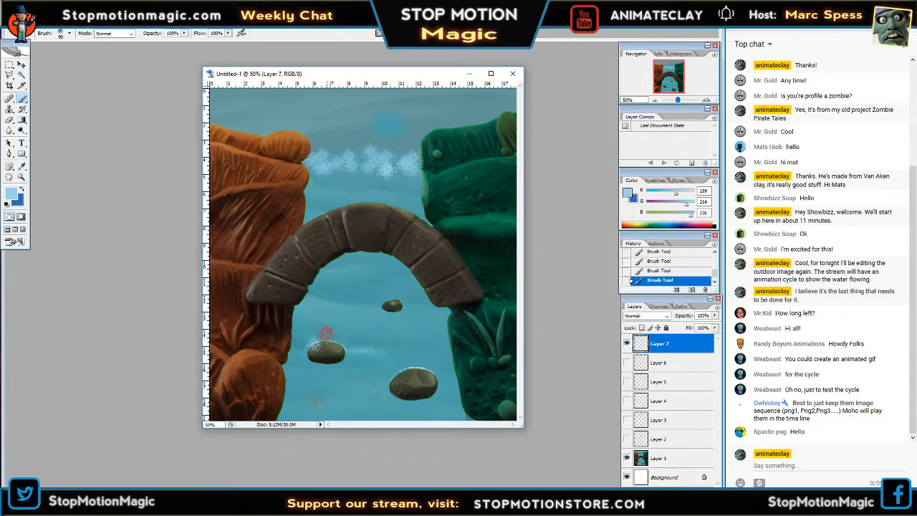
mouse_move(321, 326)
left_mouse_down()
mouse_move(326, 343)
mouse_move(342, 350)
left_mouse_up()
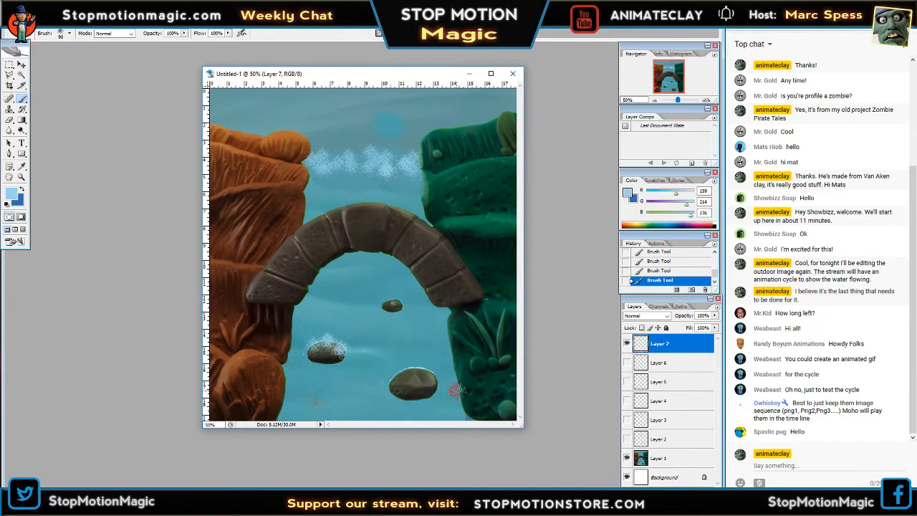
mouse_move(397, 379)
left_mouse_down()
mouse_move(430, 372)
mouse_move(419, 369)
left_mouse_up()
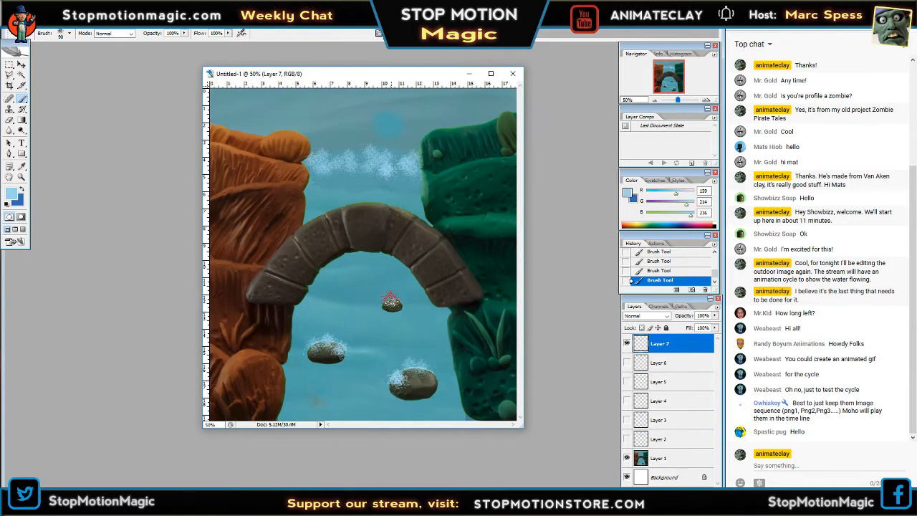
left_click_drag(391, 300, 389, 303)
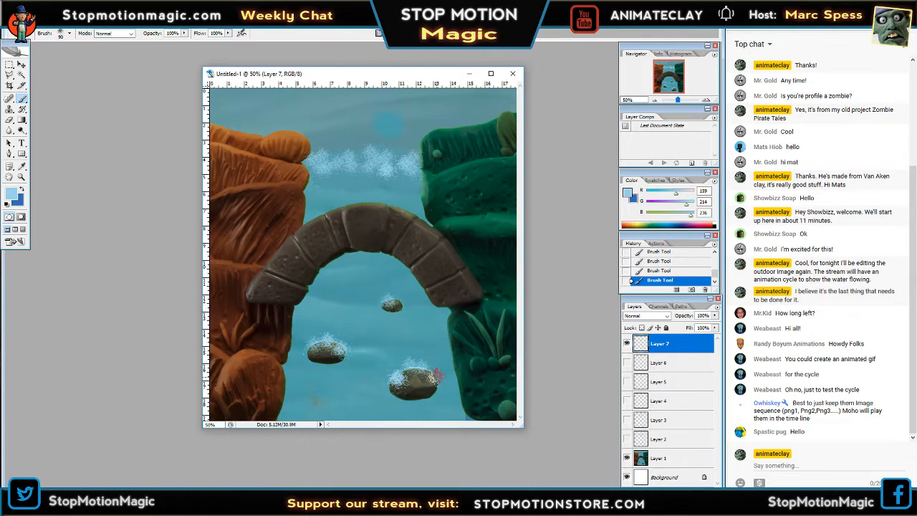
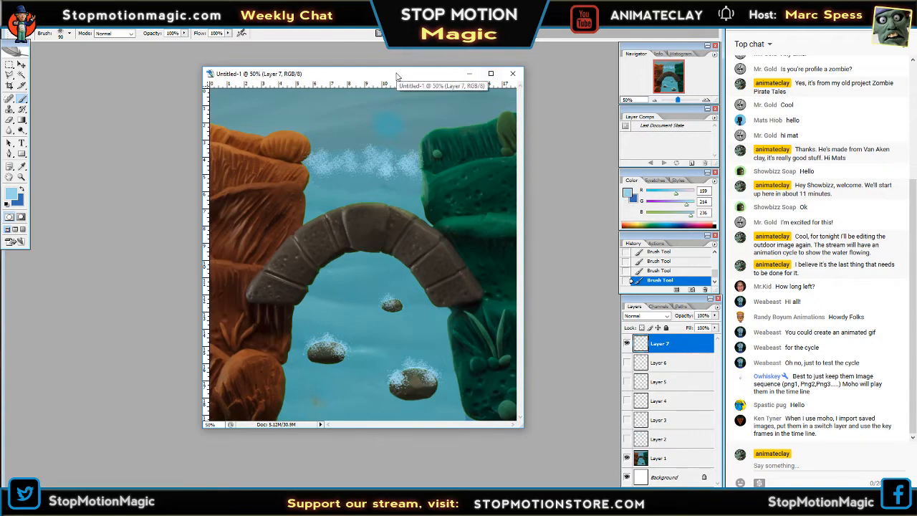
Enlarge the document window to fit the whole image and add a new layer above Layer 7.
left_click_drag(396, 75, 386, 71)
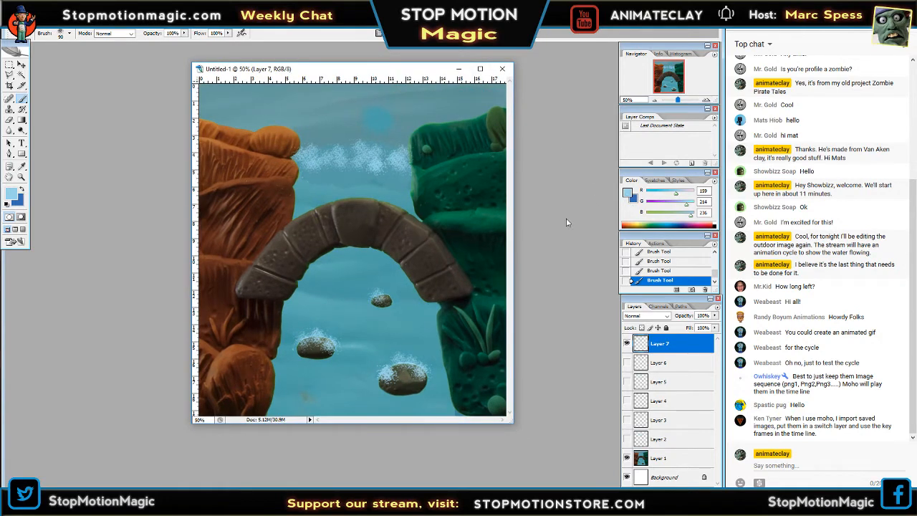
left_click_drag(511, 423, 548, 462)
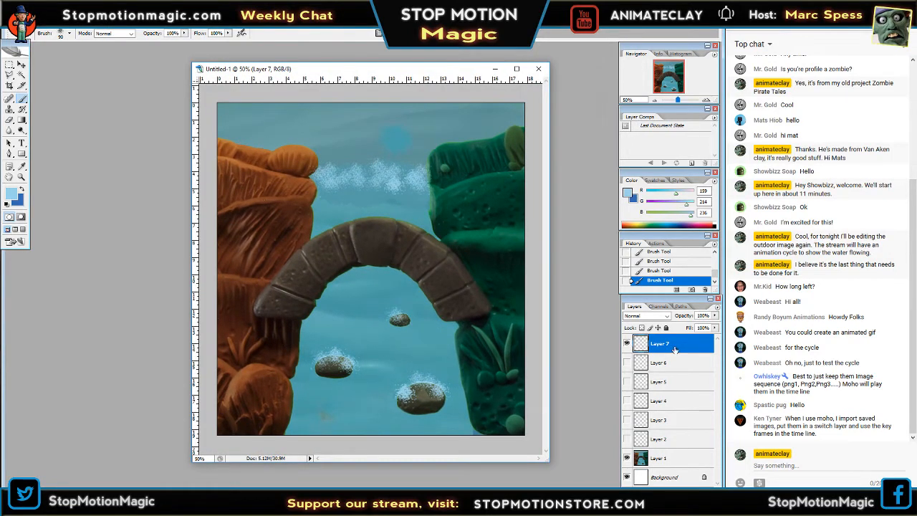
left_click(692, 492)
Brush a foam line across the water from the orange bank to the green bank on Layer 8, using Layer 7 as reference before hiding it.
left_click(626, 362)
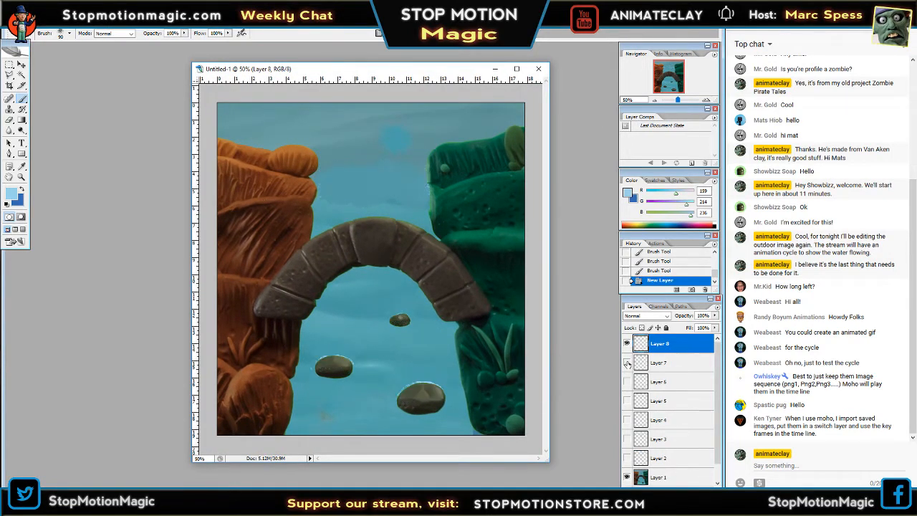
left_click(627, 362)
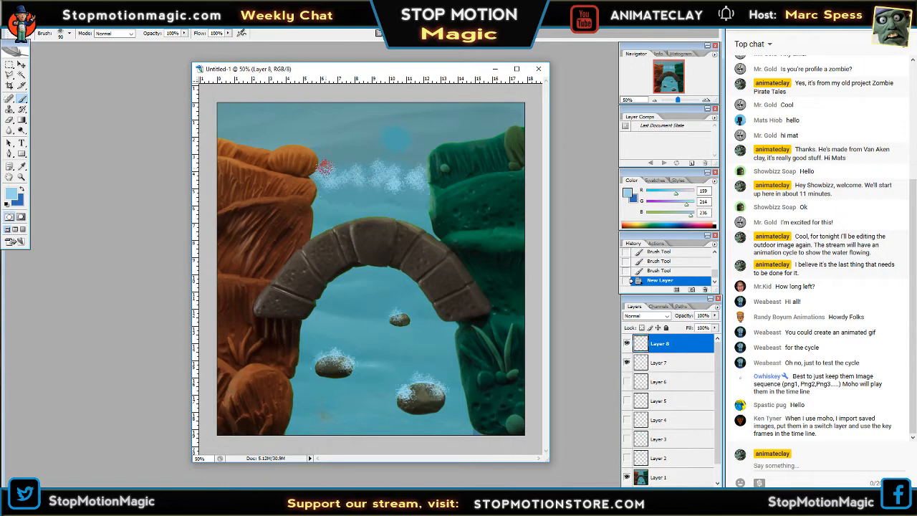
left_click_drag(318, 175, 314, 177)
left_click(430, 182)
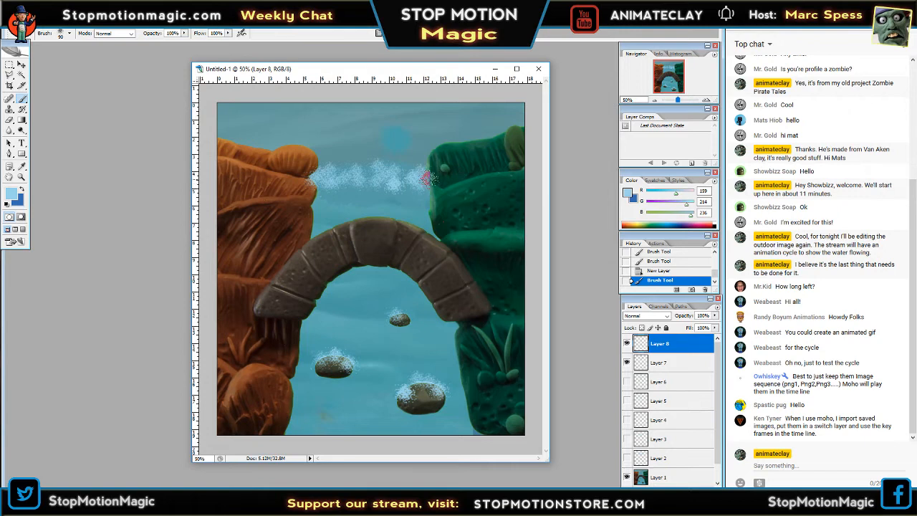
left_click(628, 363)
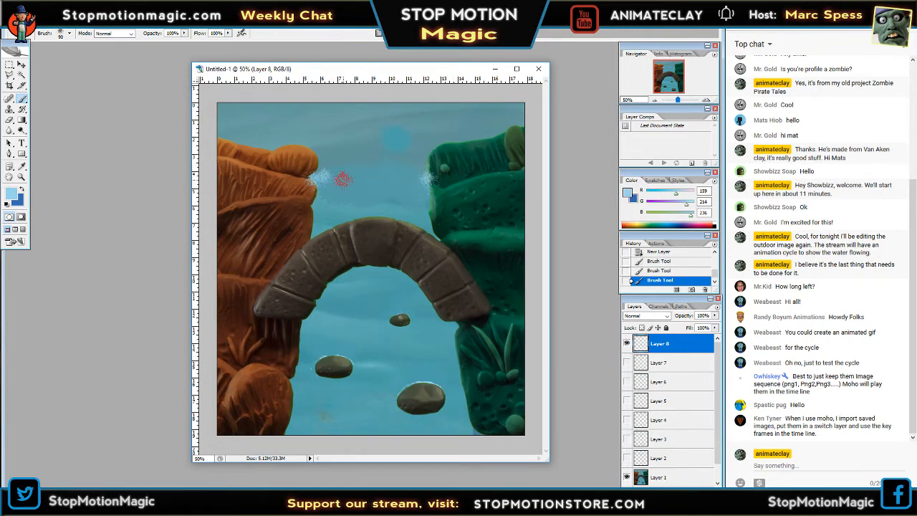
mouse_move(343, 179)
left_mouse_down()
mouse_move(377, 178)
mouse_move(350, 179)
mouse_move(377, 181)
mouse_move(393, 178)
left_mouse_up()
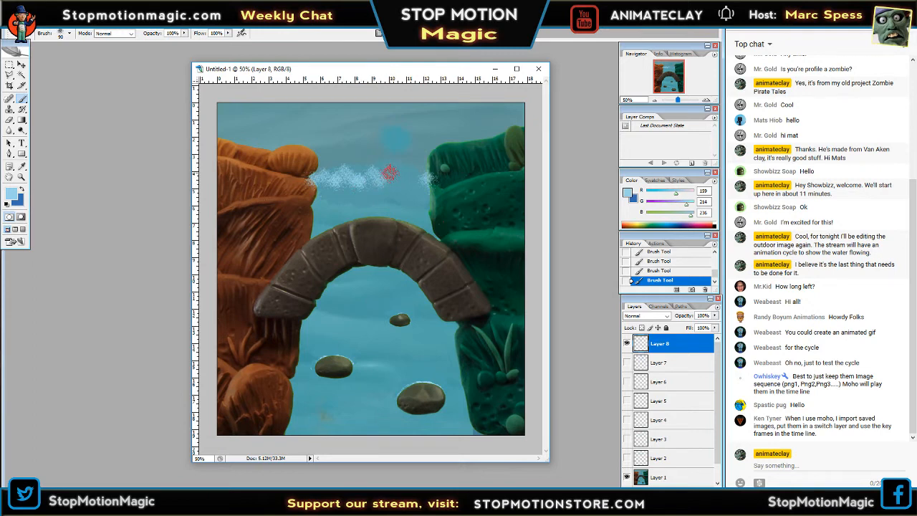
left_click_drag(389, 172, 414, 186)
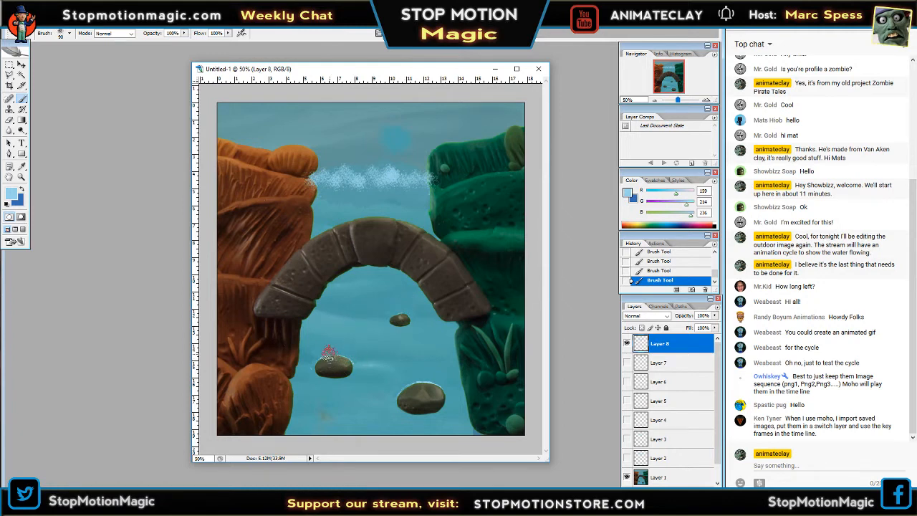
Compare Layer 8 with Layer 7 and brush foam along the upstream edges of all three rocks on Layer 8.
left_click(627, 344)
left_click(627, 362)
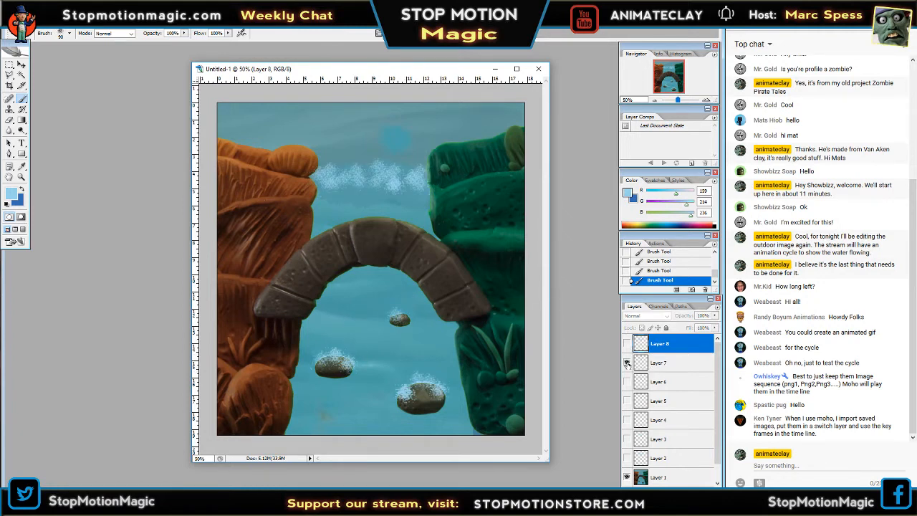
left_click(627, 362)
left_click(627, 344)
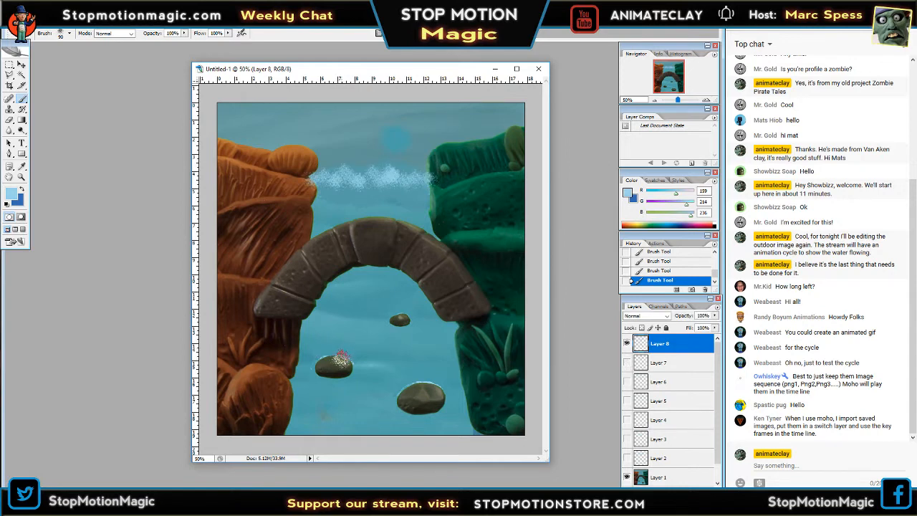
left_click_drag(342, 360, 327, 357)
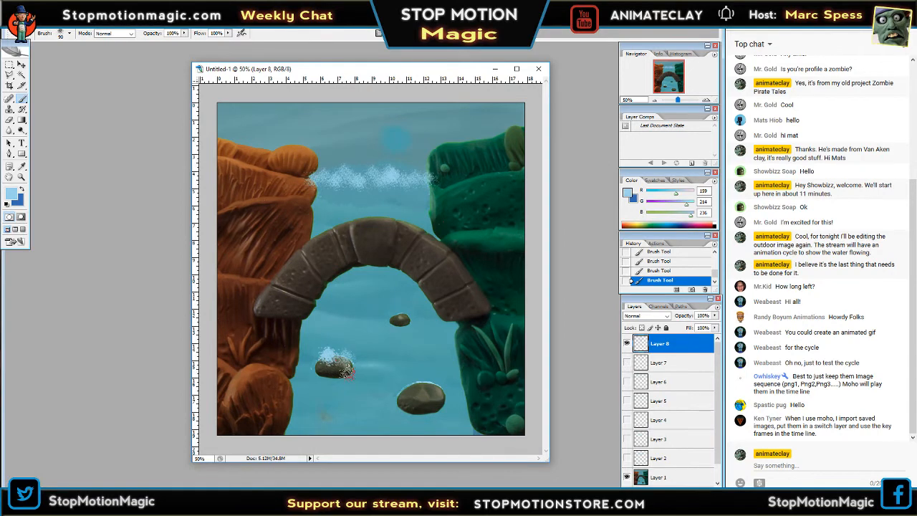
left_click_drag(412, 389, 419, 380)
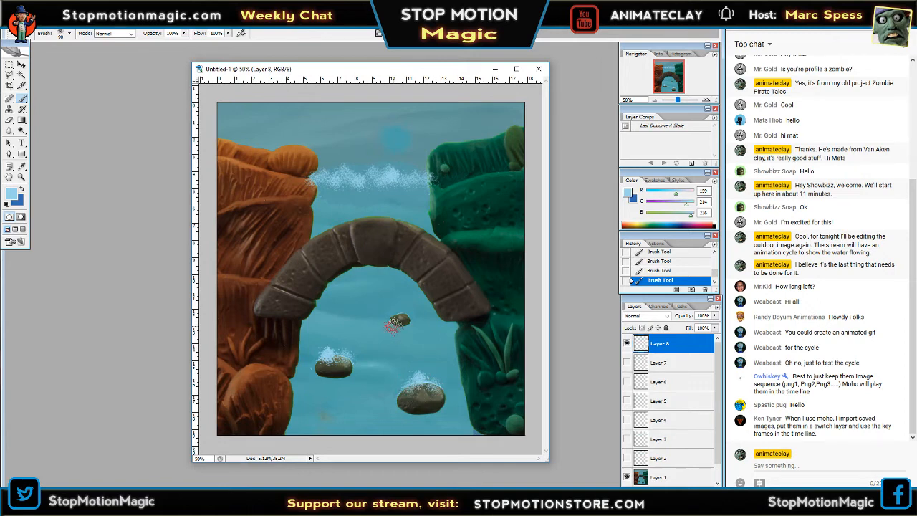
left_click_drag(393, 313, 400, 311)
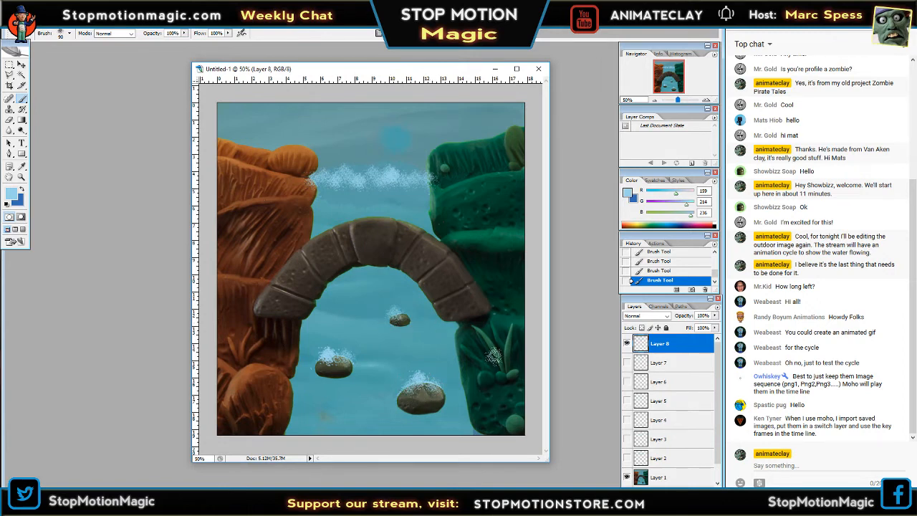
Add a new layer above Layer 8 and hide Layer 8 so the clean water shows.
left_click(693, 484)
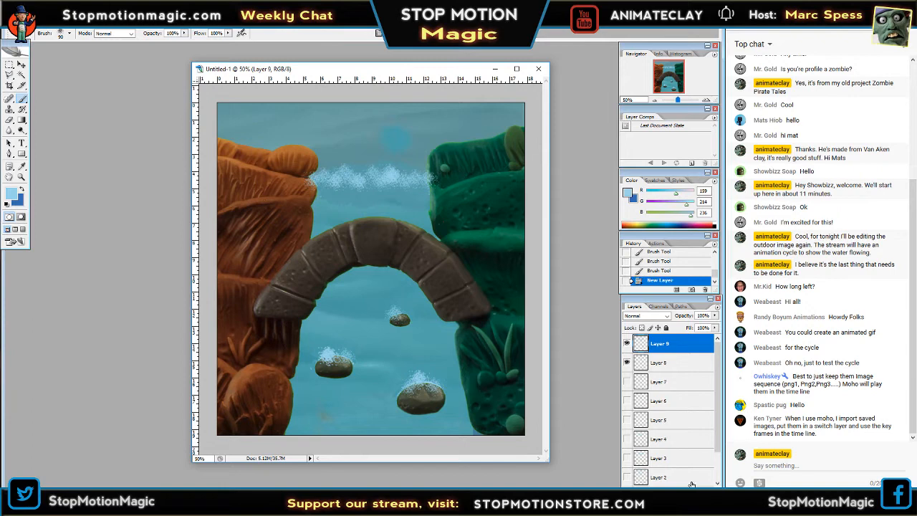
left_click(628, 363)
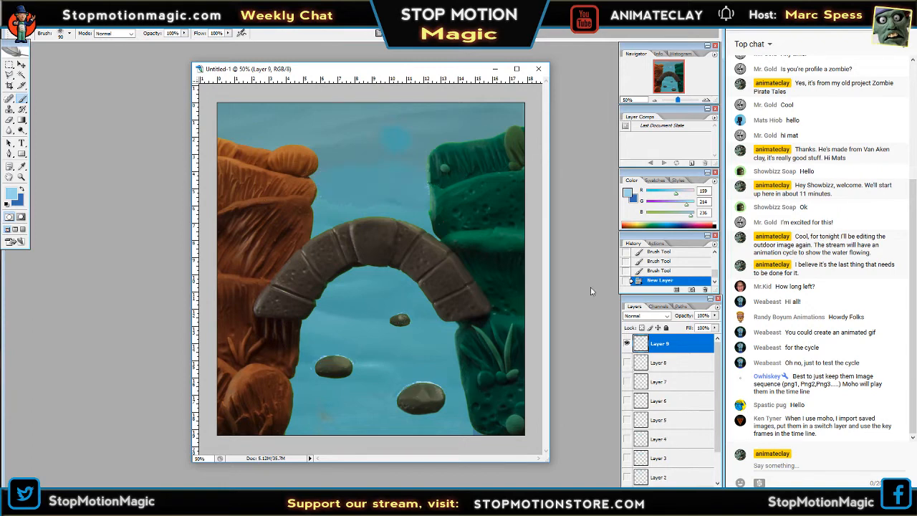
left_click(628, 363)
left_click(628, 363)
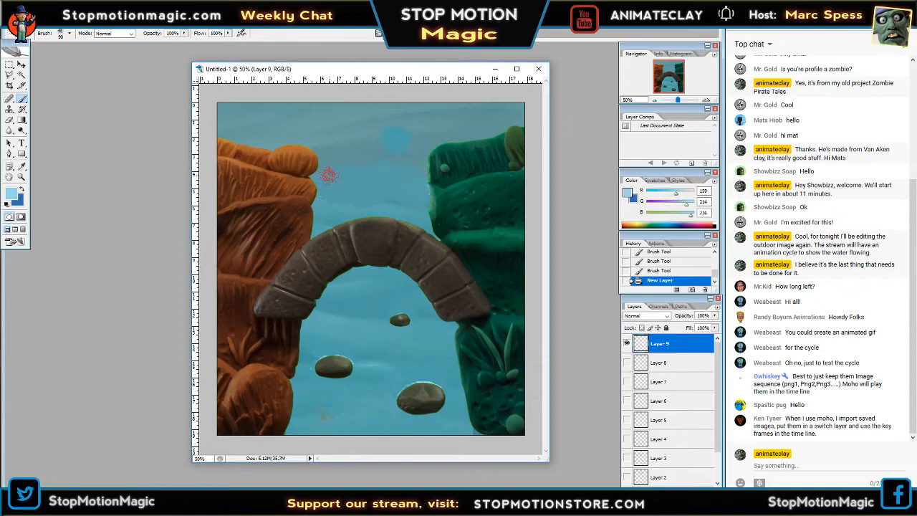
Set the brush diameter to 106 px and paint a foam line across the water between the banks on Layer 9.
left_click(70, 32)
left_click_drag(61, 60, 66, 61)
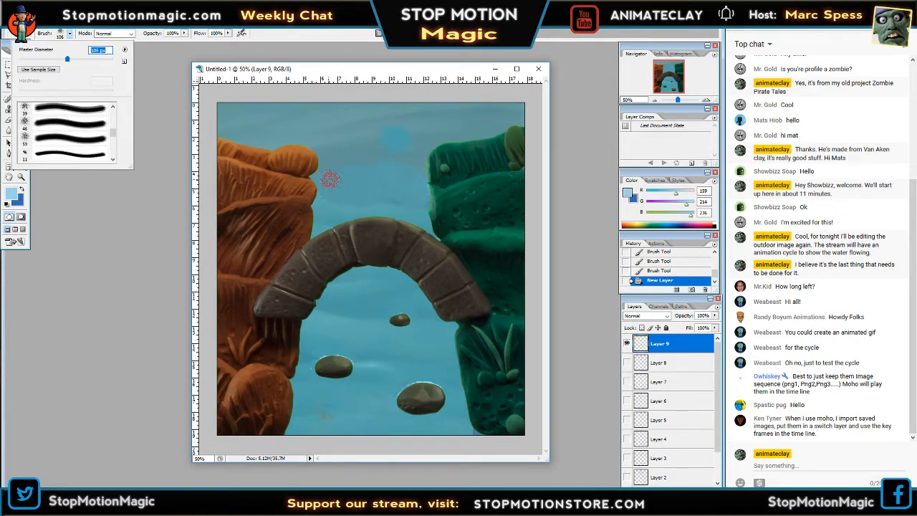
key("Tab")
mouse_move(335, 190)
left_mouse_down()
mouse_move(374, 175)
mouse_move(371, 167)
mouse_move(376, 184)
mouse_move(427, 178)
left_mouse_up()
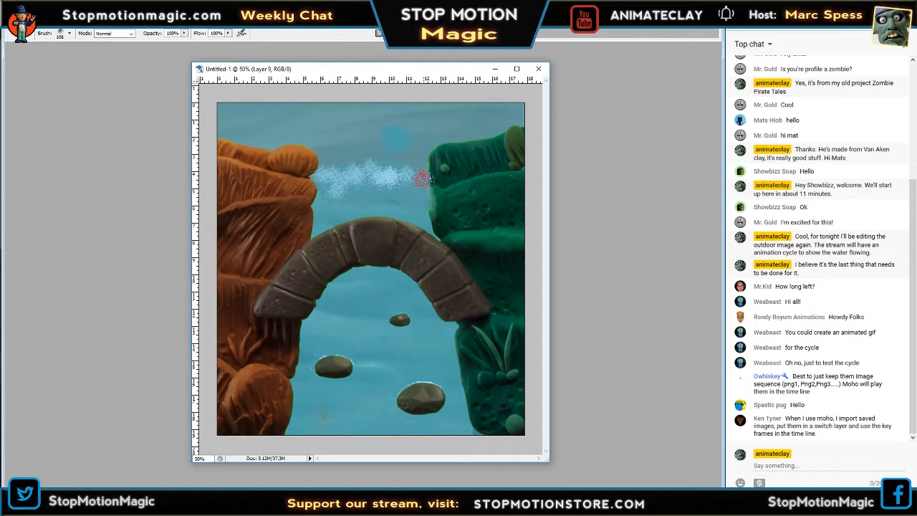
Brush foam over the edges of the small, middle and large rocks on Layer 9.
left_click_drag(401, 320, 400, 317)
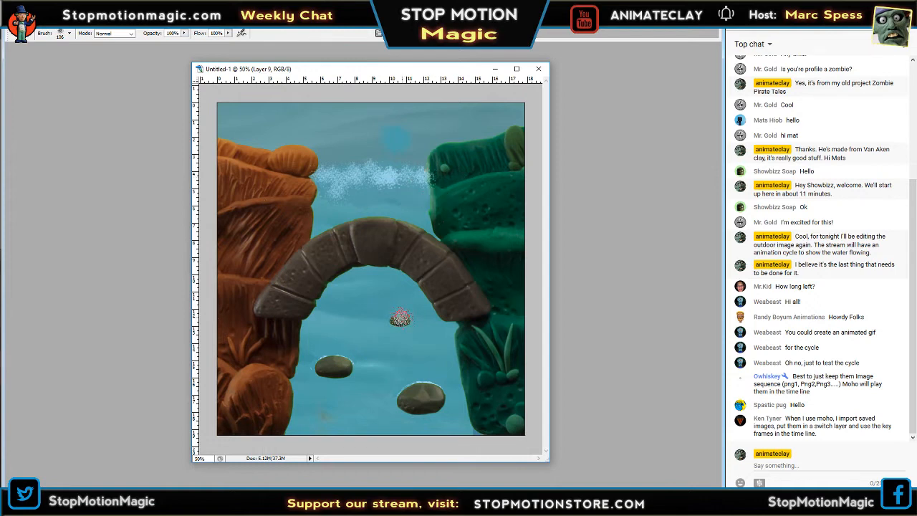
mouse_move(330, 366)
left_mouse_down()
mouse_move(324, 364)
mouse_move(348, 367)
left_mouse_up()
left_click_drag(398, 394, 419, 393)
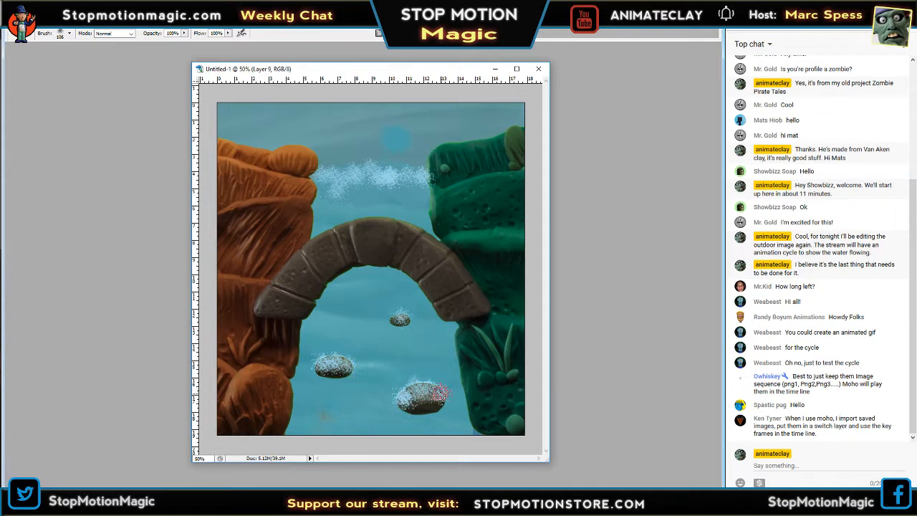
key("Tab")
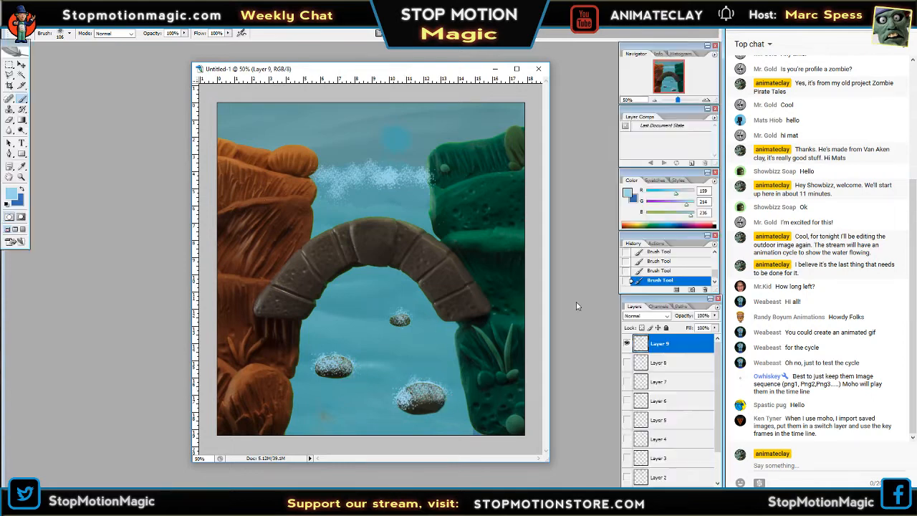
Add a new layer above Layer 9 and leave Layer 9 hidden.
left_click(627, 344)
key("ctrl+shift+alt+n")
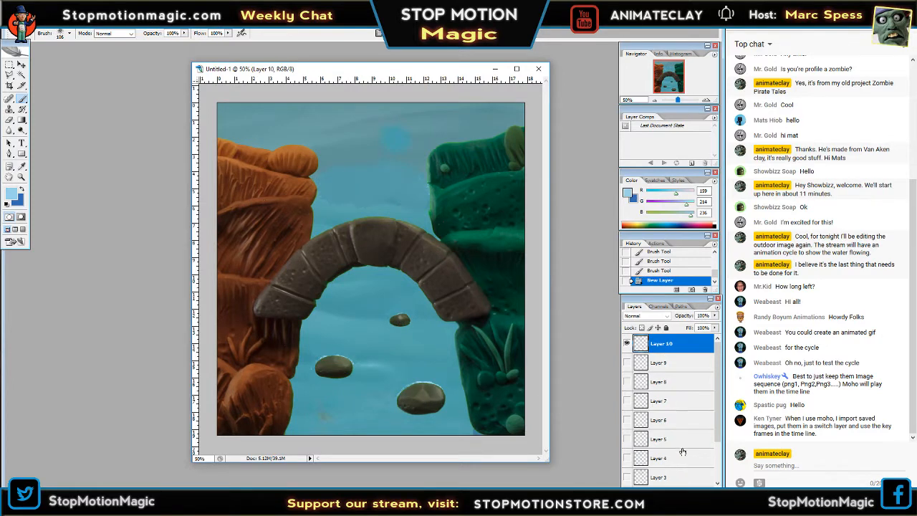
left_click(627, 363)
left_click(628, 363)
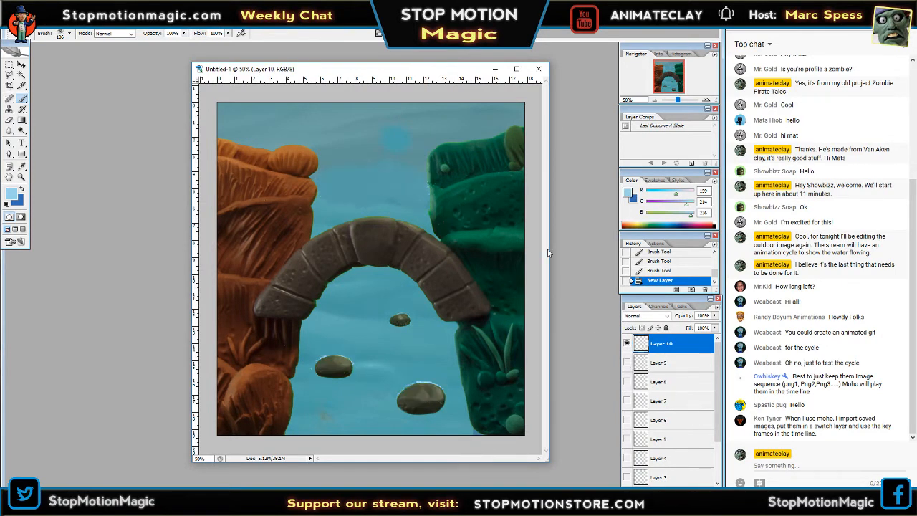
Set the brush diameter to 141 px and paint foam across the water between the banks and over all three rocks on Layer 10.
left_click(70, 33)
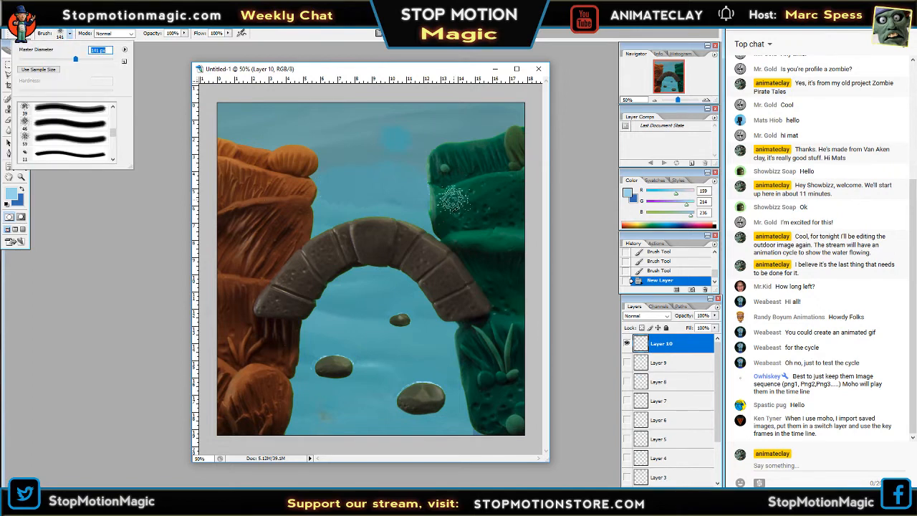
key("Tab")
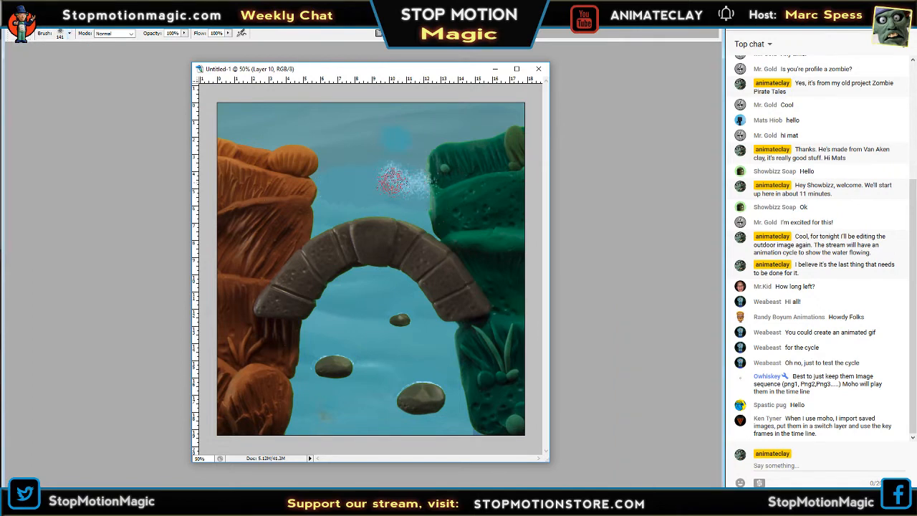
left_click_drag(392, 181, 369, 183)
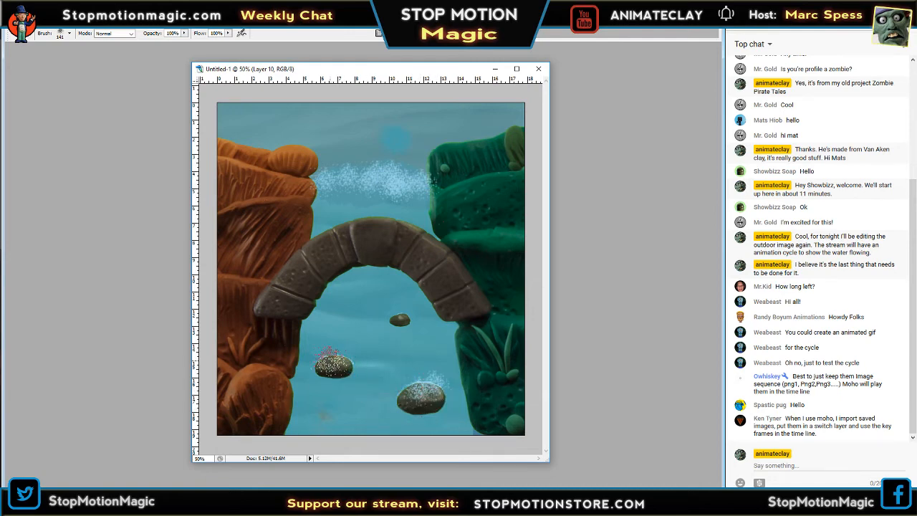
left_click(326, 352)
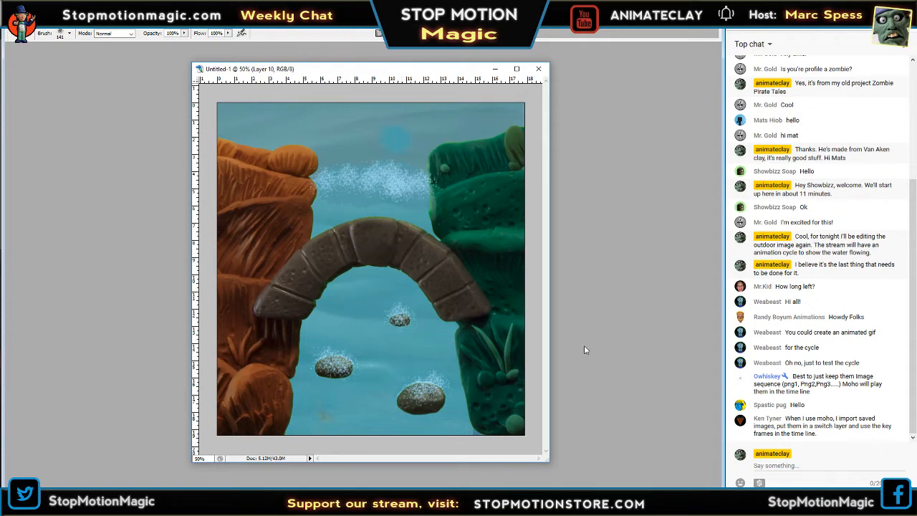
key("Tab")
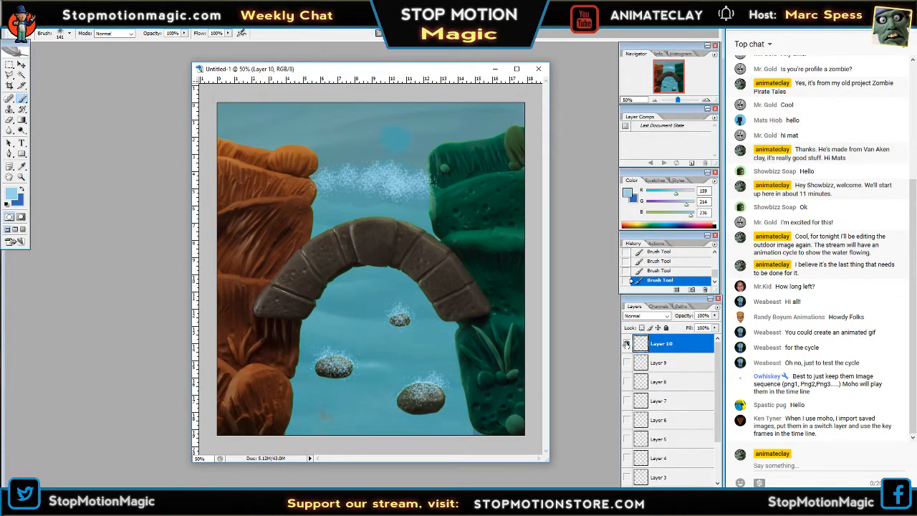
Show only Layer 8 above the background, make it active, and brush extra foam along the line between the banks.
left_click(626, 344)
left_click(627, 344)
left_click(626, 382)
left_click(626, 343)
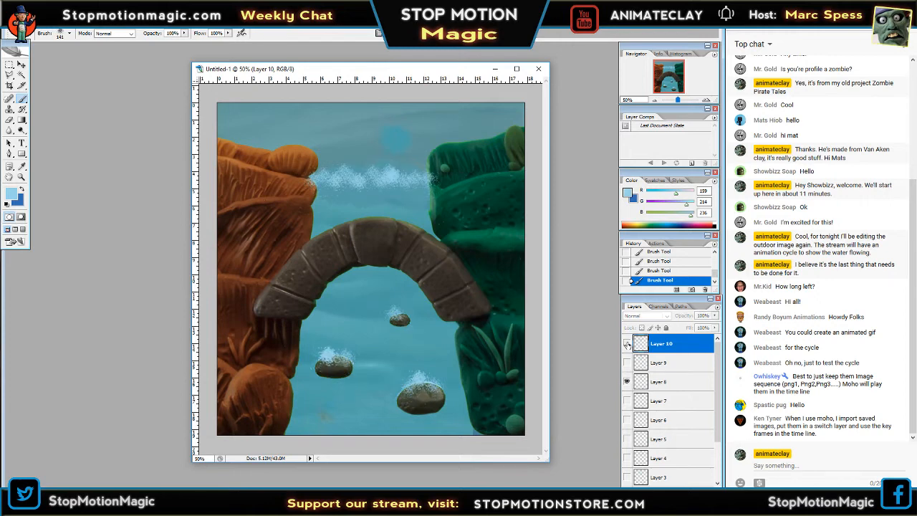
left_click(661, 387)
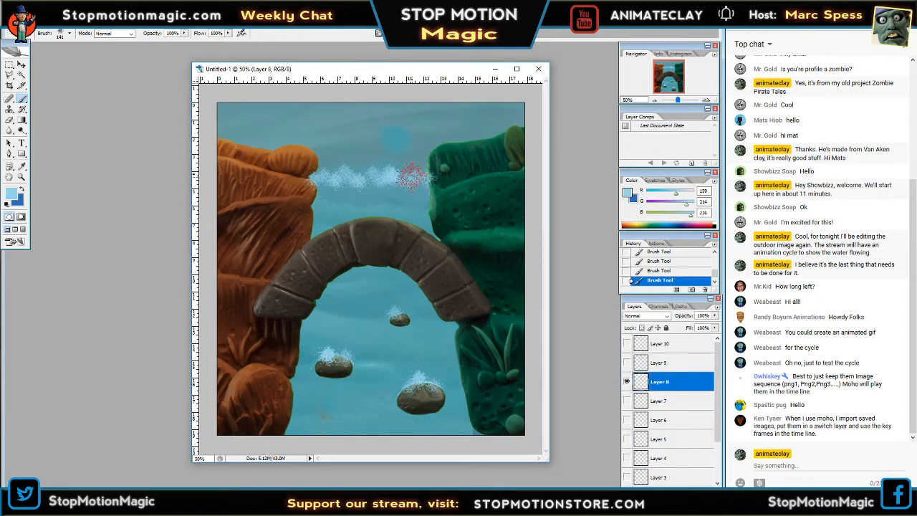
left_click_drag(410, 176, 376, 186)
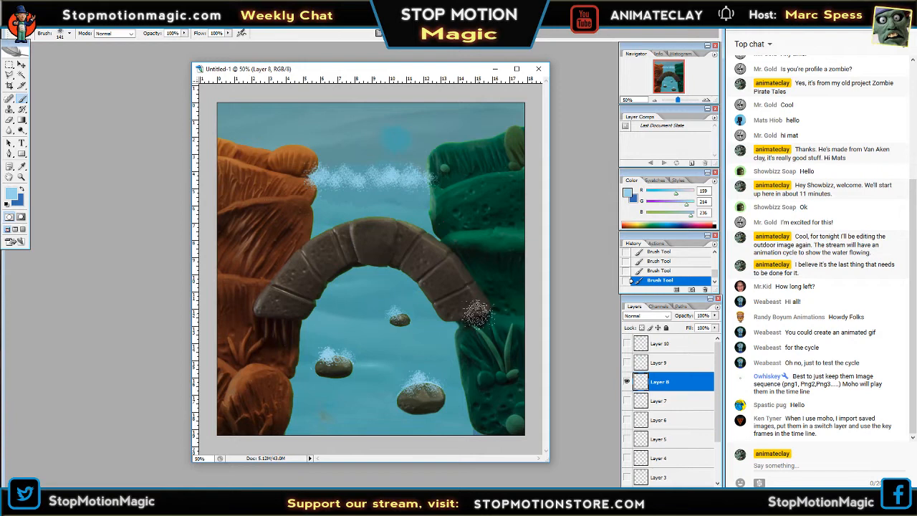
Erase excess foam from around and over the three rocks on Layer 8 with the Eraser, inspecting each rock up close.
key("e")
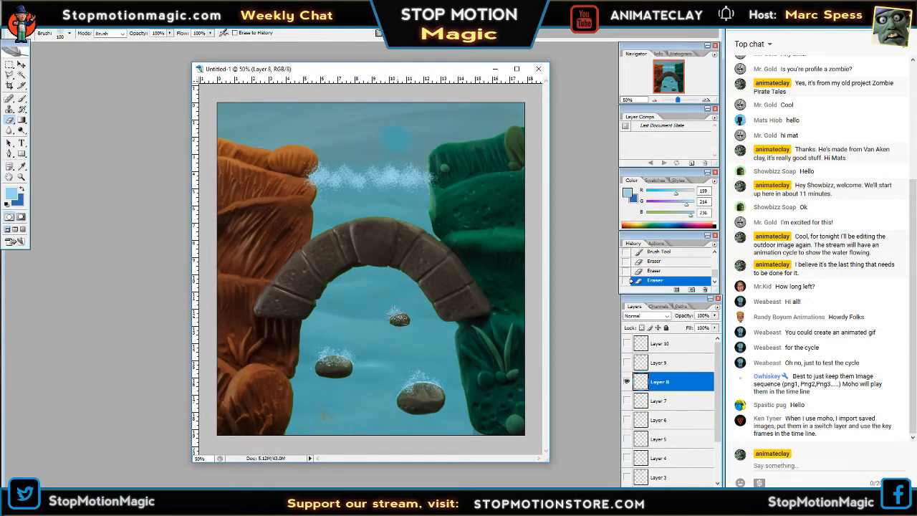
left_click(706, 100)
left_click(706, 100)
left_click(706, 100)
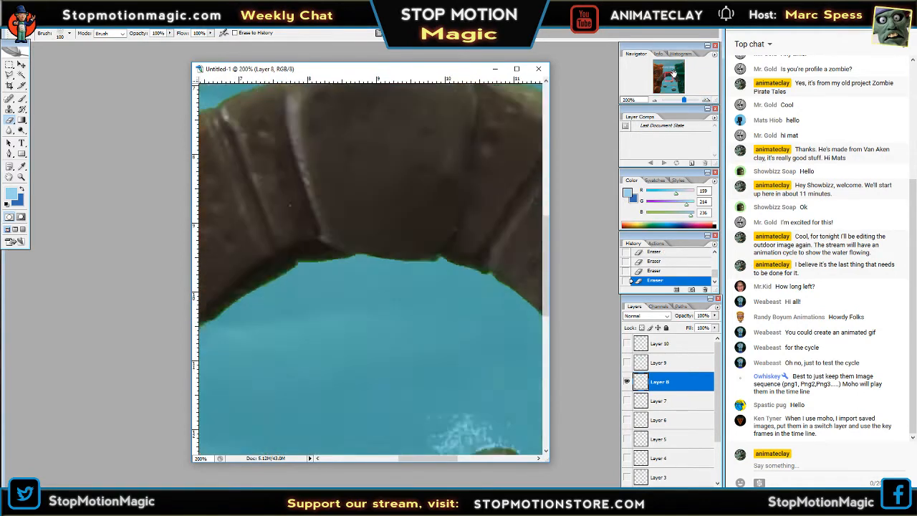
left_click_drag(672, 77, 666, 82)
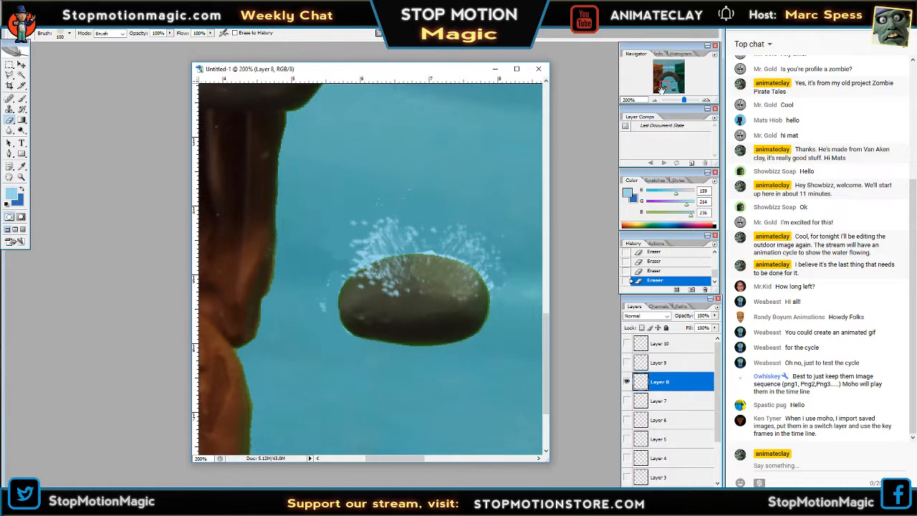
left_click_drag(664, 87, 674, 86)
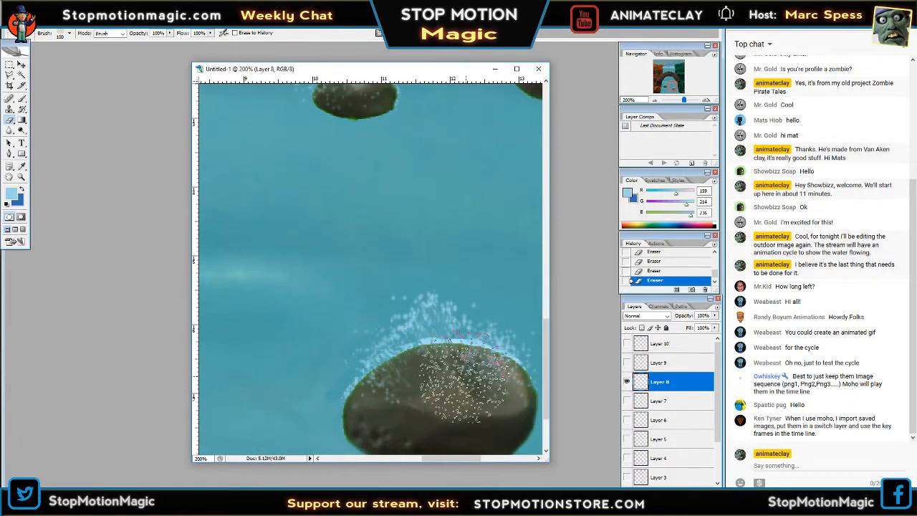
left_click_drag(679, 87, 677, 87)
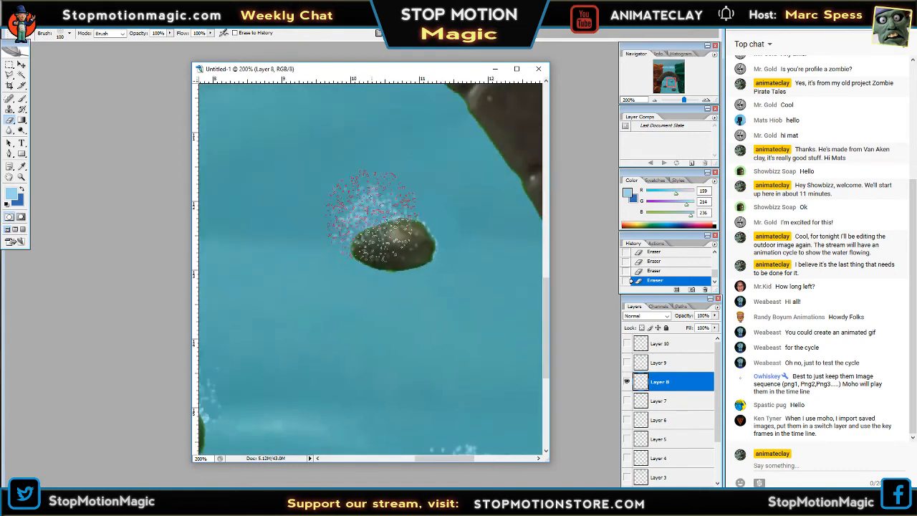
key("ctrl+minus")
key("ctrl+minus")
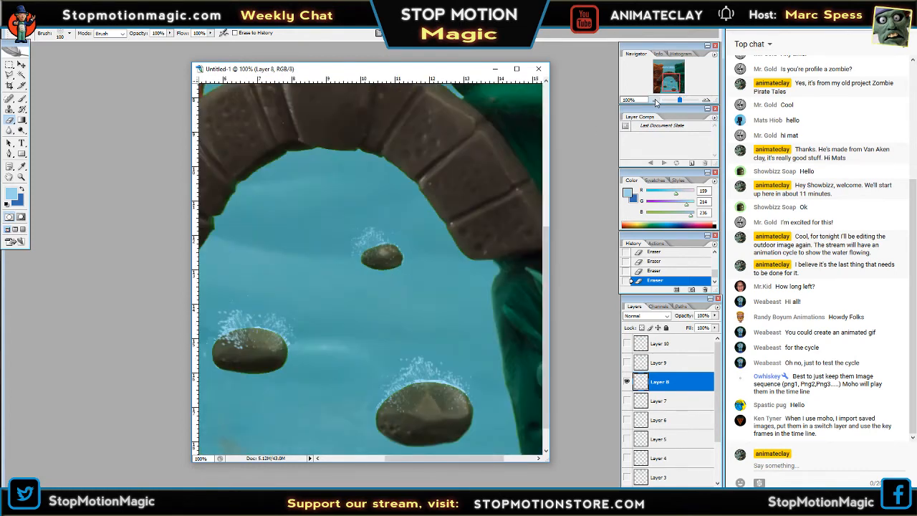
Hide Layer 8, make Layer 2 the only visible and active foam layer, and erase excess foam from the three rocks.
left_click(655, 101)
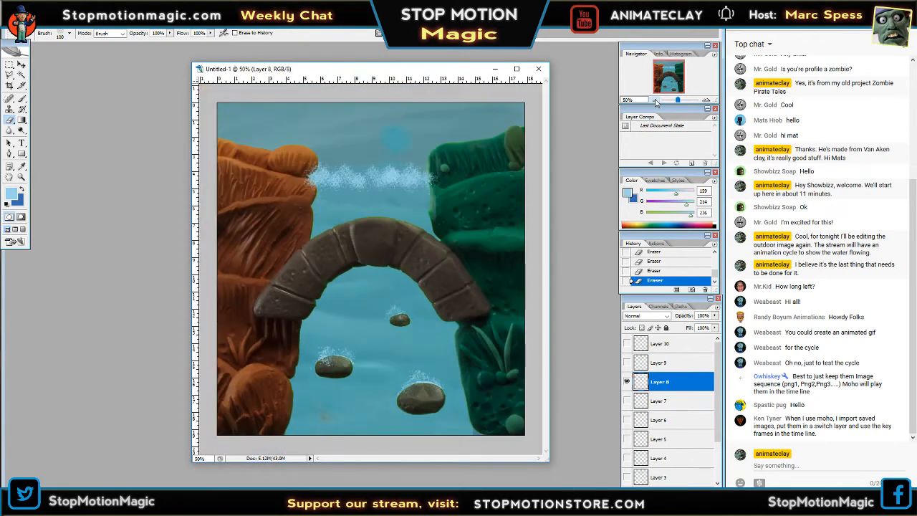
left_click(628, 382)
left_click(629, 364)
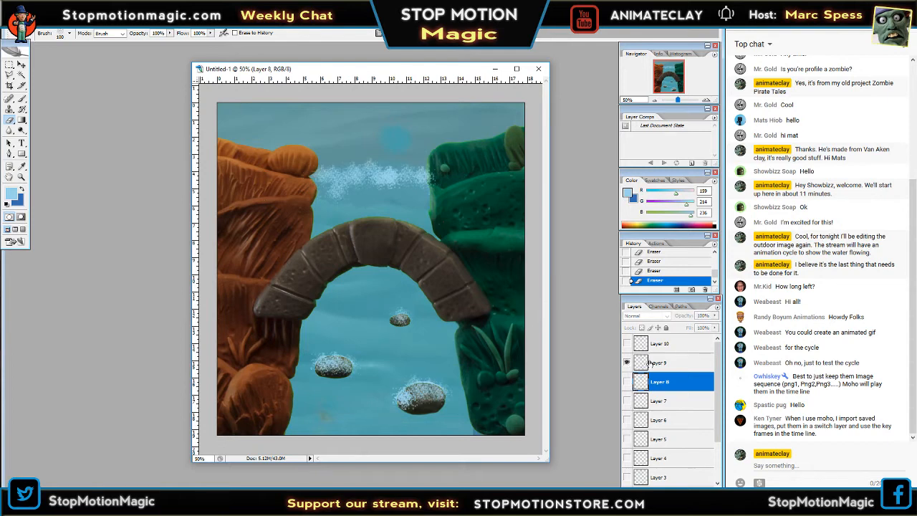
left_click(654, 365)
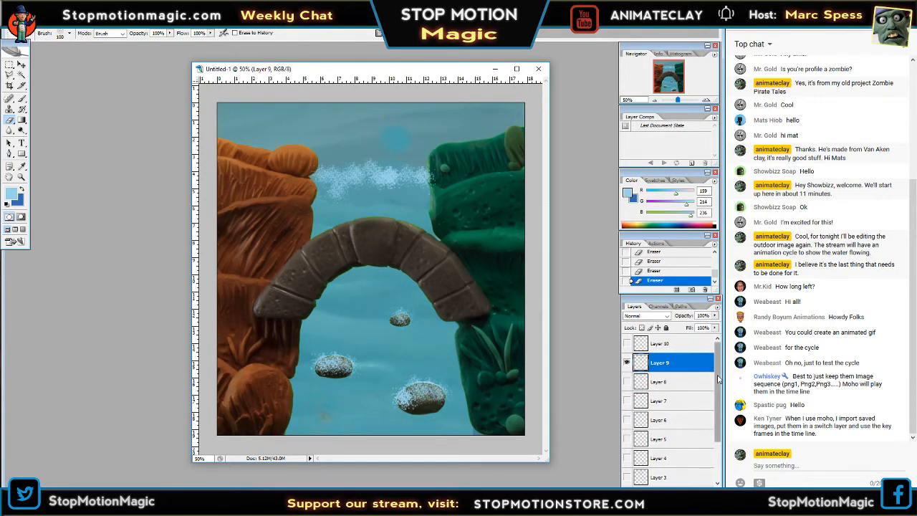
left_click_drag(719, 379, 719, 414)
left_click(626, 353)
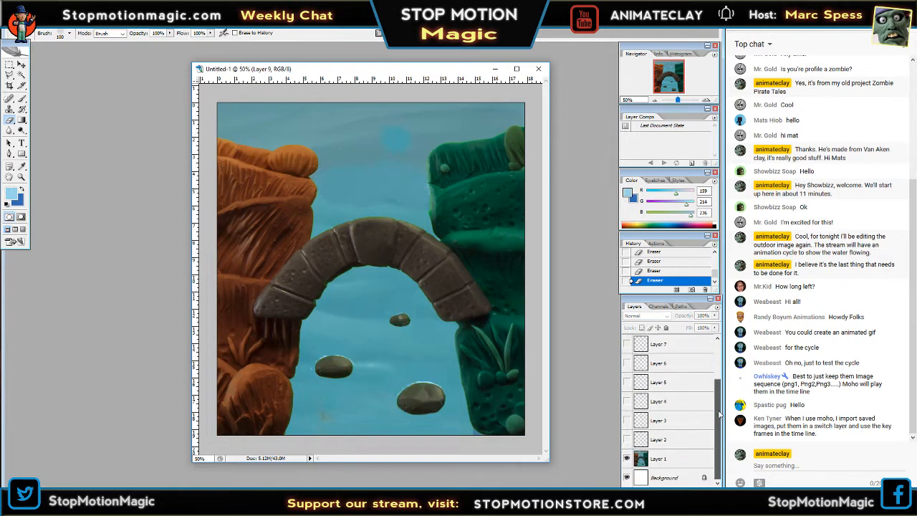
left_click(627, 439)
left_click(705, 100)
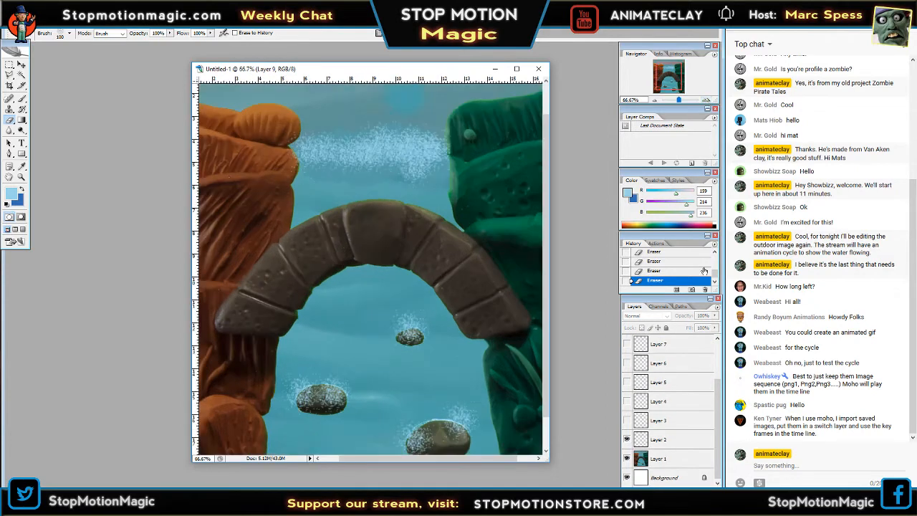
left_click(663, 444)
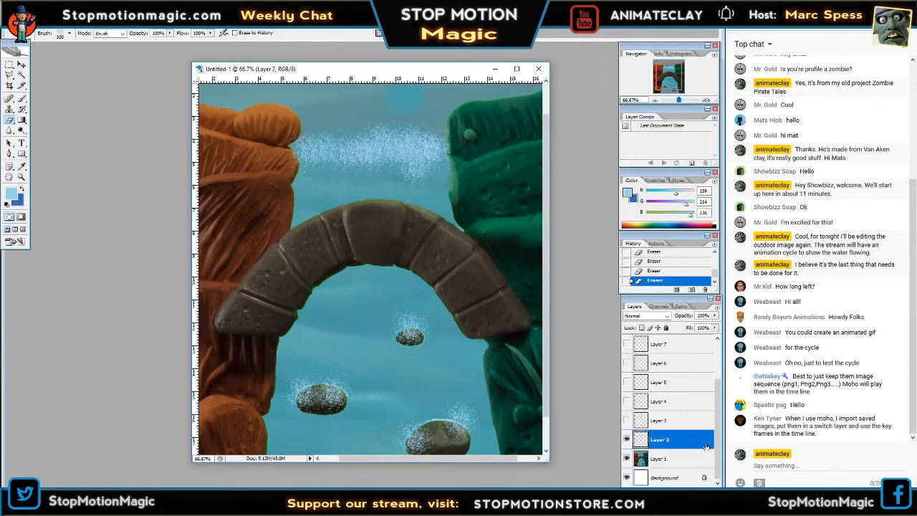
left_click(705, 100)
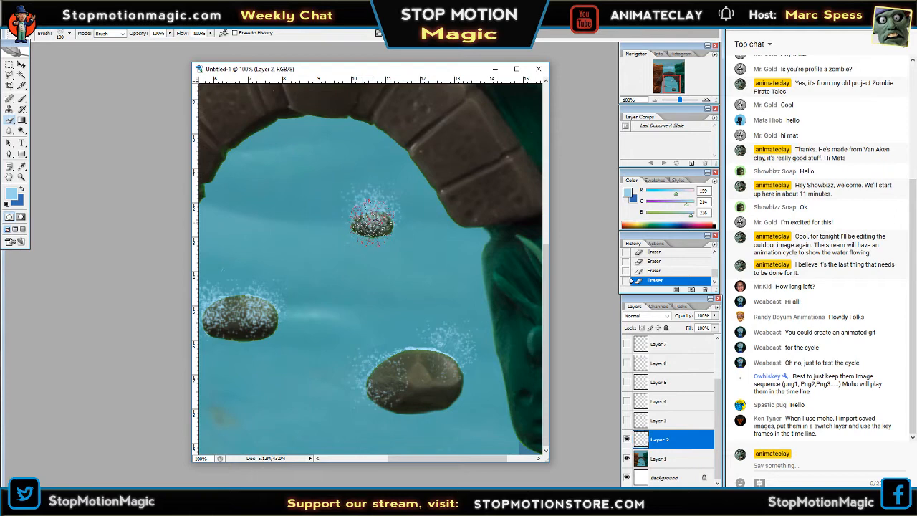
left_click_drag(379, 226, 419, 247)
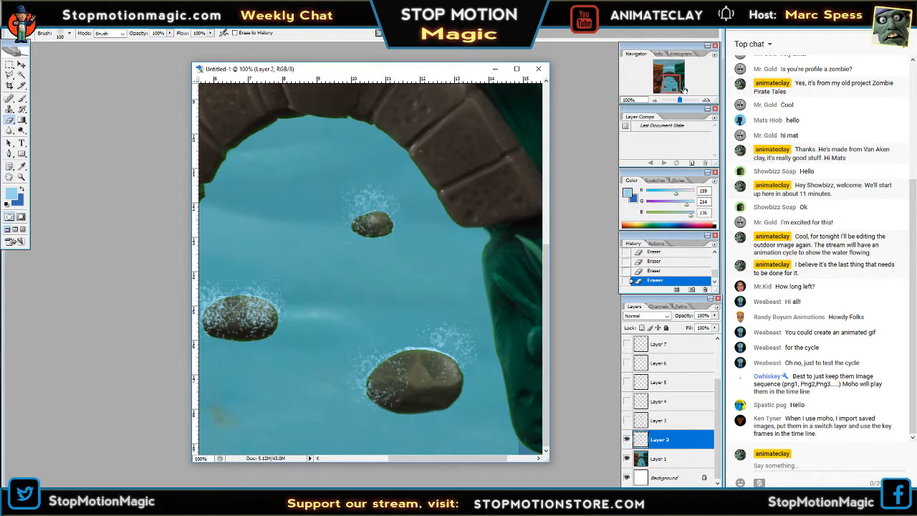
left_click_drag(684, 89, 667, 87)
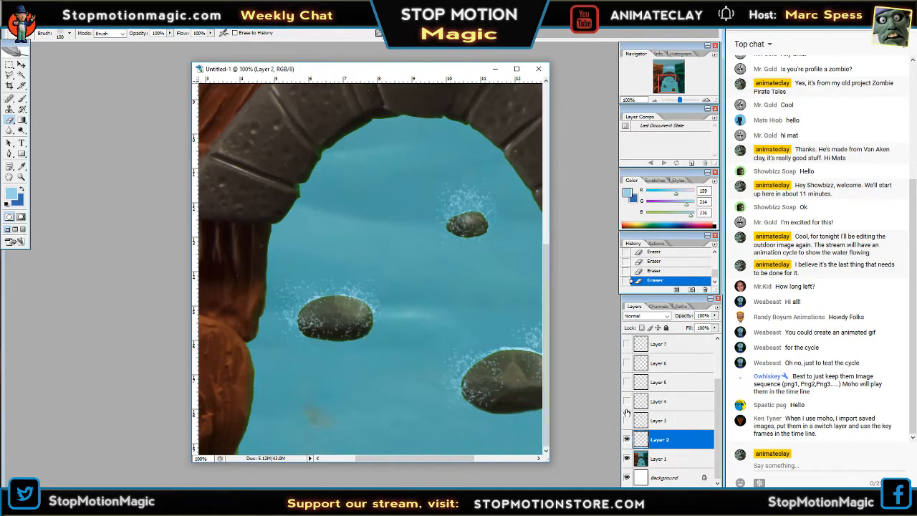
Switch from Layer 2 to Layer 3 as the only visible foam layer and erase excess foam from its rocks.
left_click(626, 438)
left_click(626, 420)
left_click(659, 420)
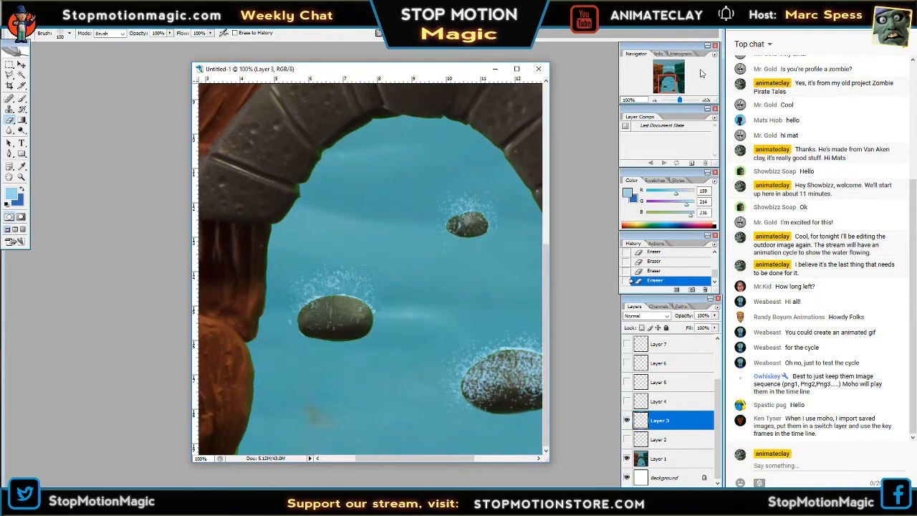
left_click_drag(669, 82, 673, 82)
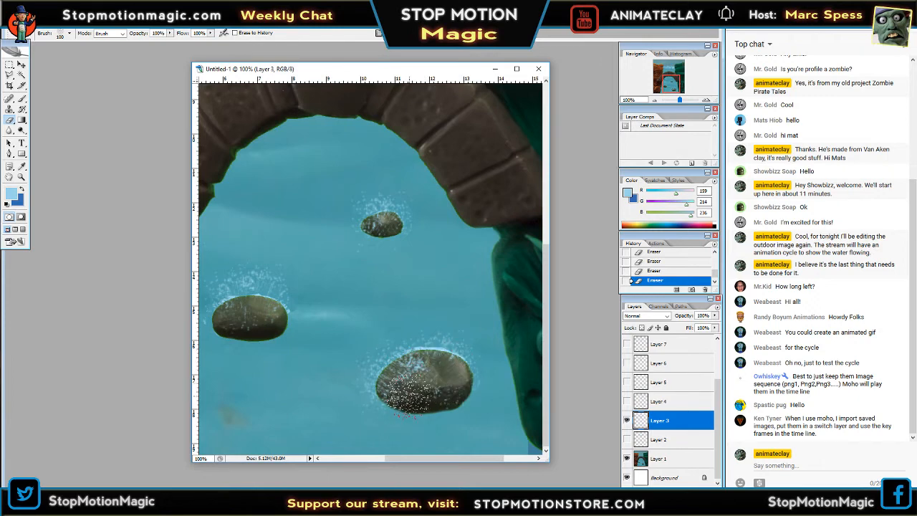
Hide Layer 3, show and activate Layer 4, and thin out the foam covering the rocks with the Eraser.
left_click(627, 421)
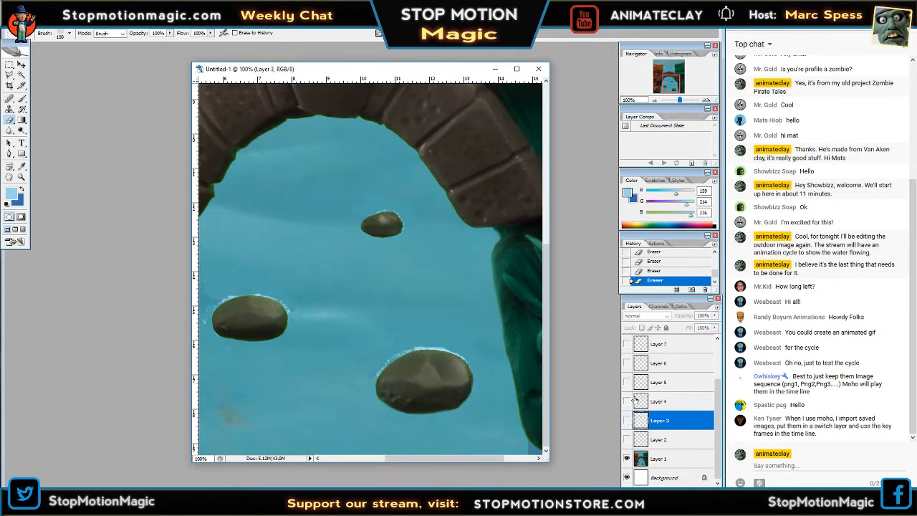
left_click(627, 401)
left_click(660, 401)
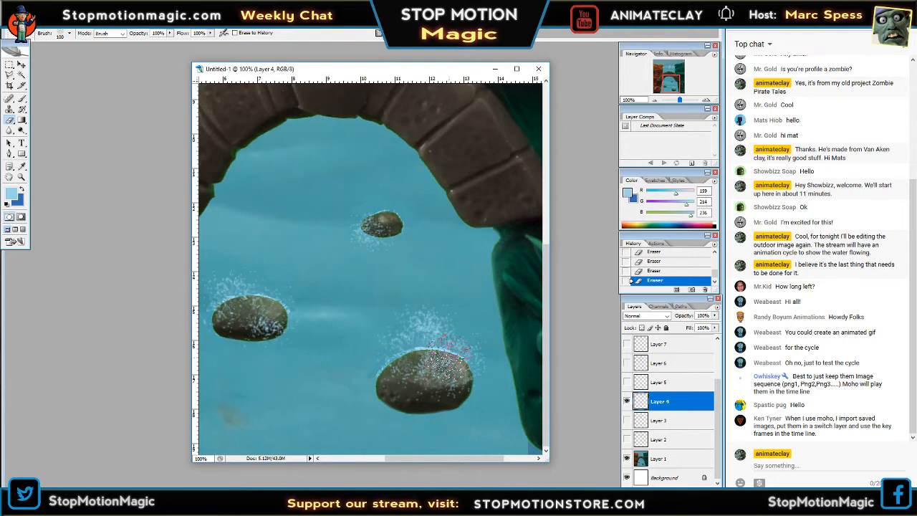
Hide Layer 4, show and activate Layer 5, and erase part of the foam lying over the rocks.
left_click(627, 401)
left_click(626, 382)
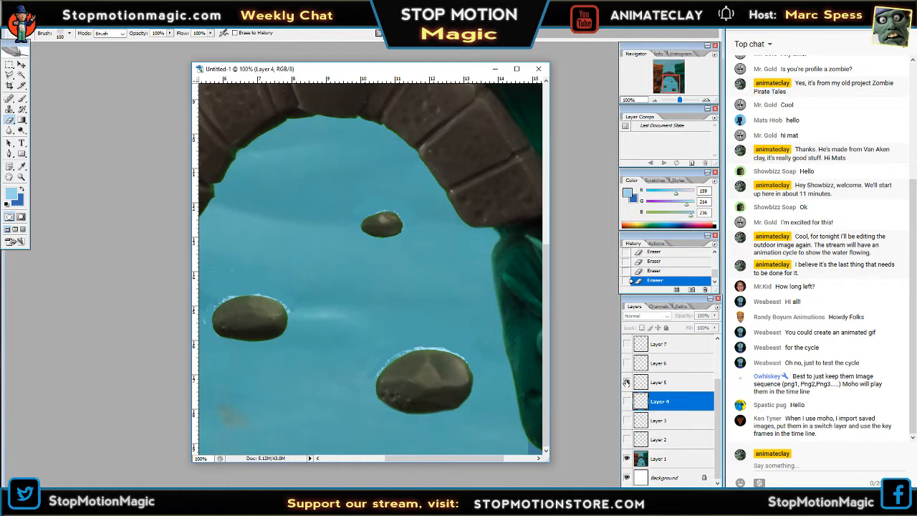
left_click(664, 384)
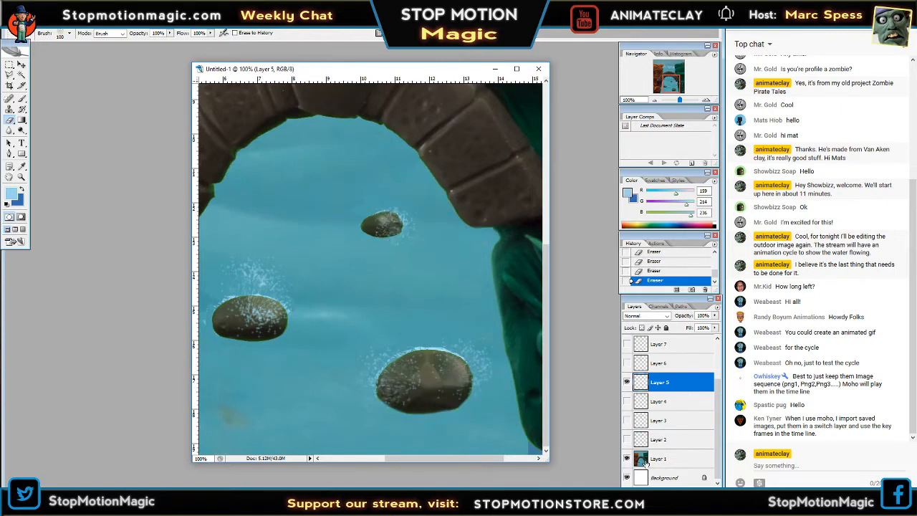
Hide Layer 5, show and activate Layer 6, and erase excess foam over the rocks on that layer.
left_click(627, 382)
left_click(627, 363)
left_click(640, 361)
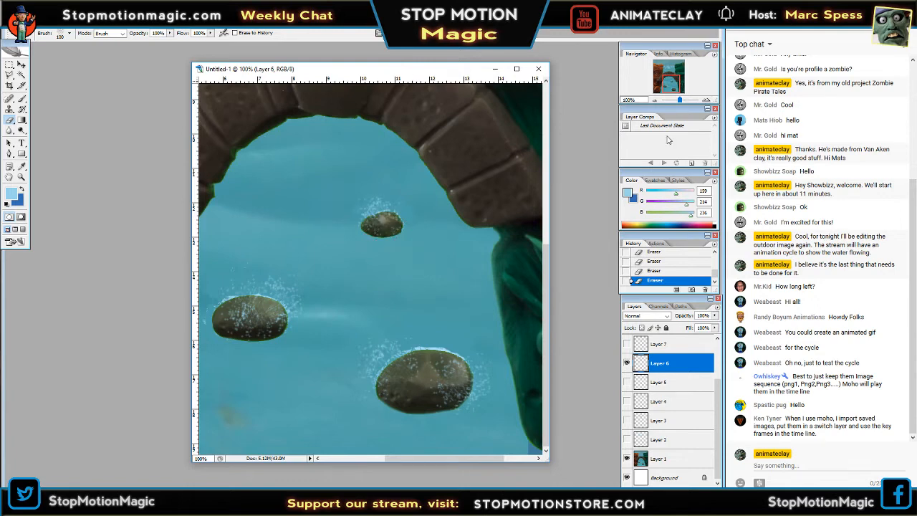
Replace Layer 6 with Layer 7 as the visible, active foam layer and erase excess foam over its rocks.
left_click(627, 363)
left_click(627, 344)
left_click(659, 344)
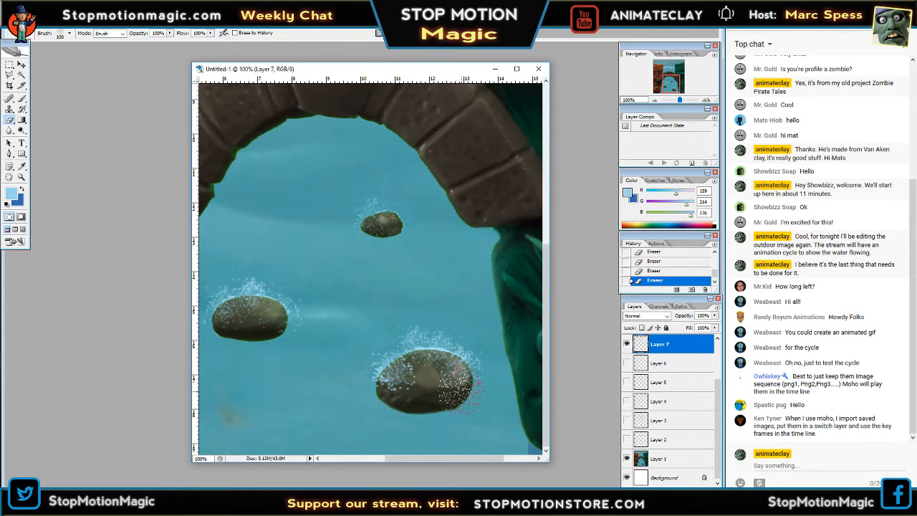
Hide Layer 7, recheck Layer 8, and erase the dense foam covering all three rocks with only Layer 9 shown and active.
left_click_drag(719, 401, 720, 364)
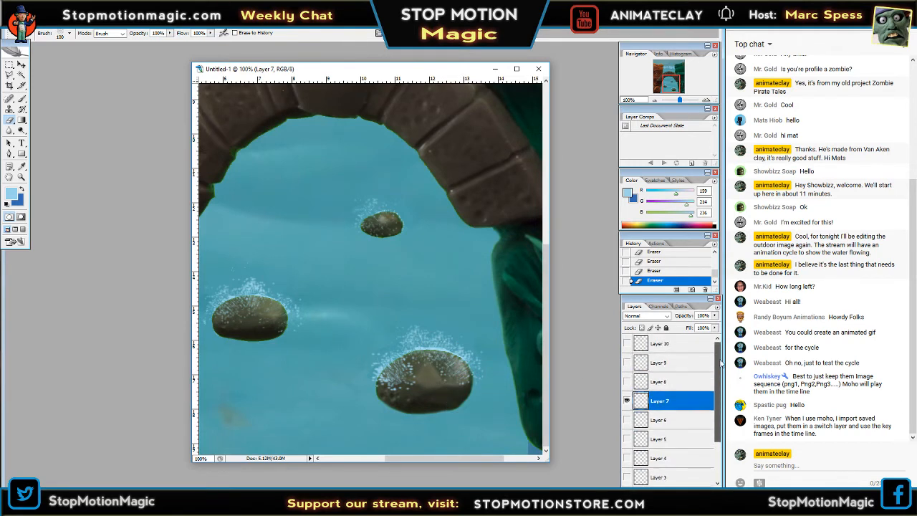
left_click(626, 400)
left_click(626, 381)
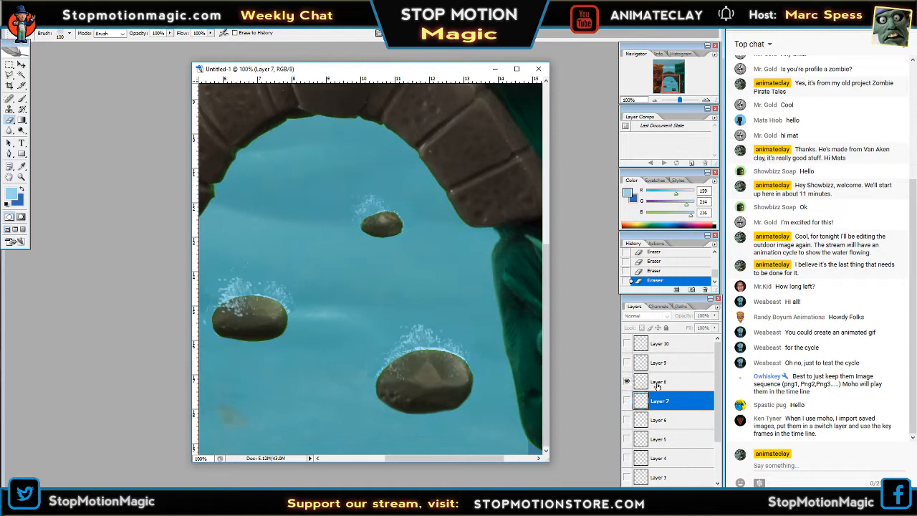
left_click(659, 381)
left_click(627, 383)
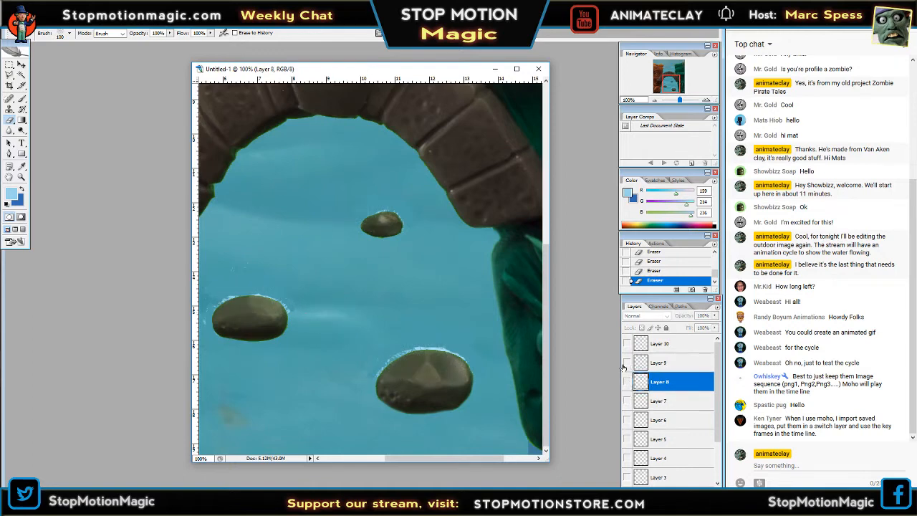
left_click(627, 363)
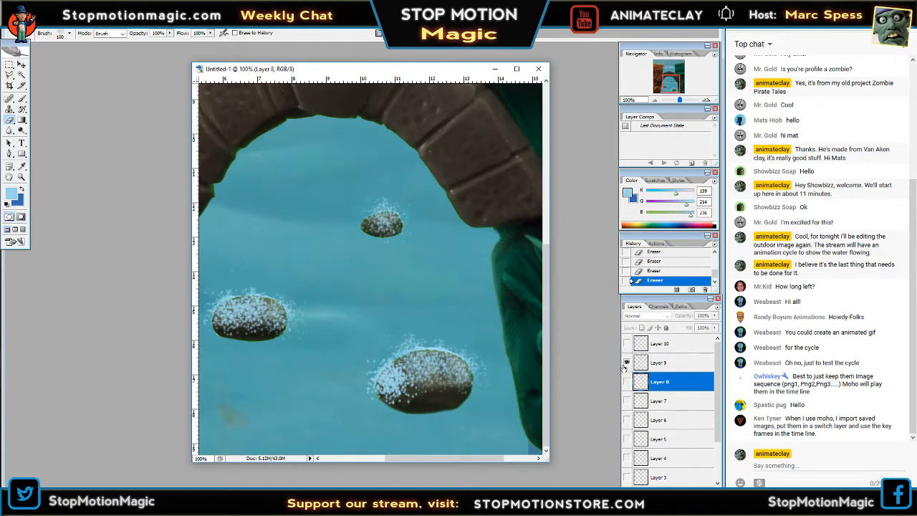
left_click(658, 363)
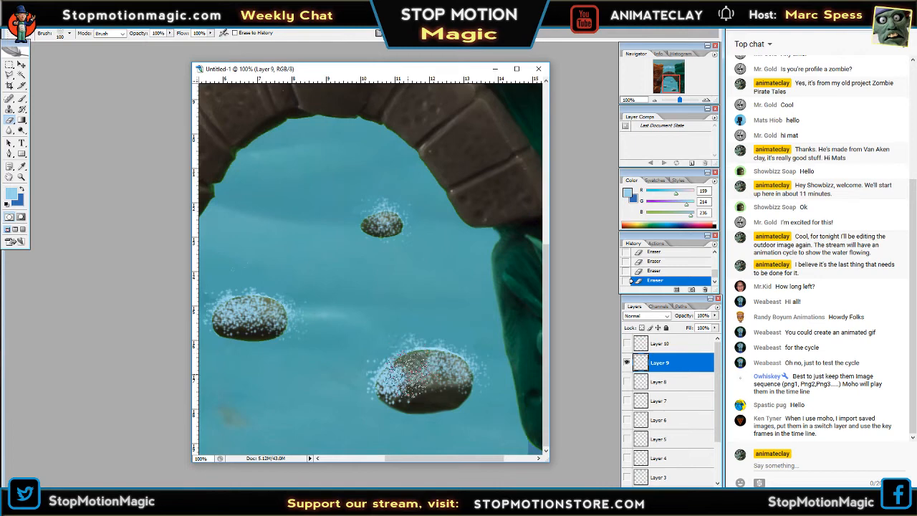
mouse_move(407, 373)
left_mouse_down()
mouse_move(390, 378)
mouse_move(404, 387)
mouse_move(390, 390)
mouse_move(464, 360)
mouse_move(466, 377)
mouse_move(423, 385)
left_mouse_up()
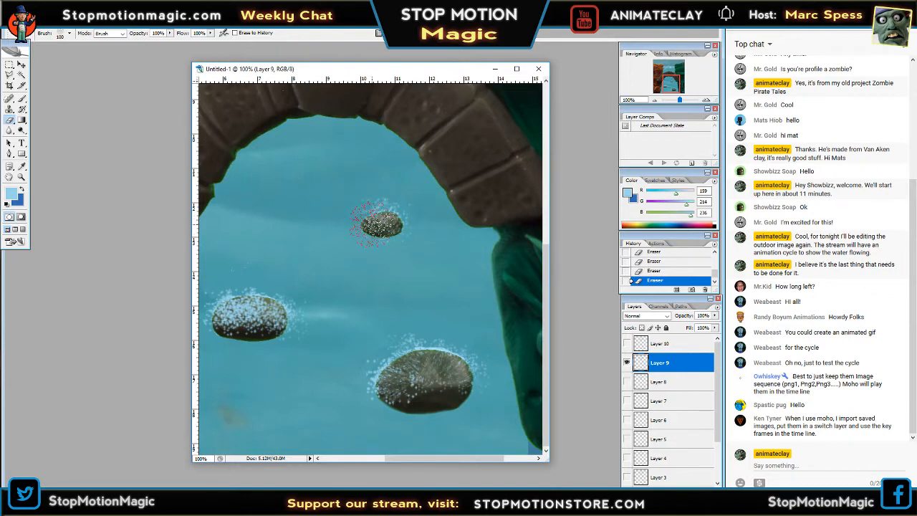
left_click_drag(370, 223, 387, 225)
mouse_move(235, 311)
left_mouse_down()
mouse_move(260, 314)
mouse_move(253, 301)
mouse_move(285, 311)
mouse_move(274, 305)
mouse_move(278, 321)
mouse_move(287, 316)
mouse_move(278, 307)
mouse_move(285, 296)
mouse_move(254, 302)
mouse_move(245, 291)
mouse_move(217, 296)
mouse_move(229, 297)
mouse_move(213, 311)
mouse_move(247, 291)
left_mouse_up()
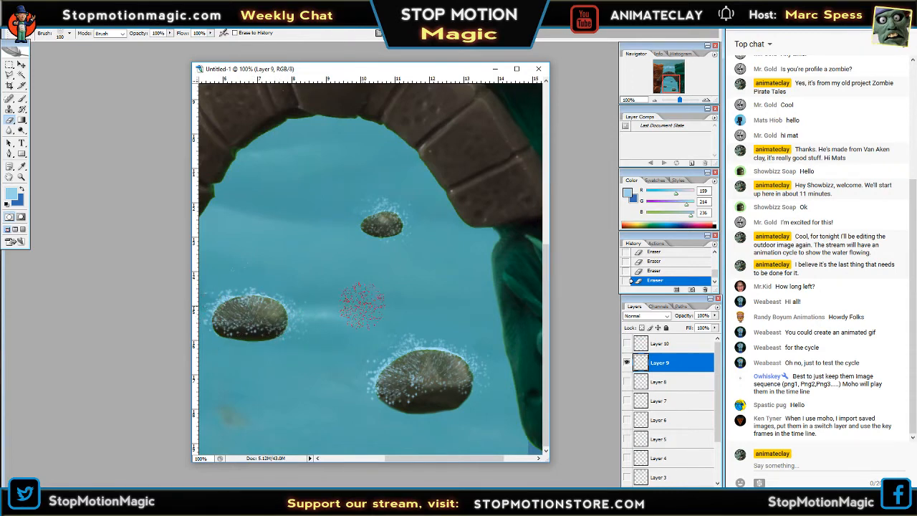
Hide Layer 9, show and activate Layer 10, and erase excess foam from over all three rocks.
left_click(626, 363)
left_click(627, 344)
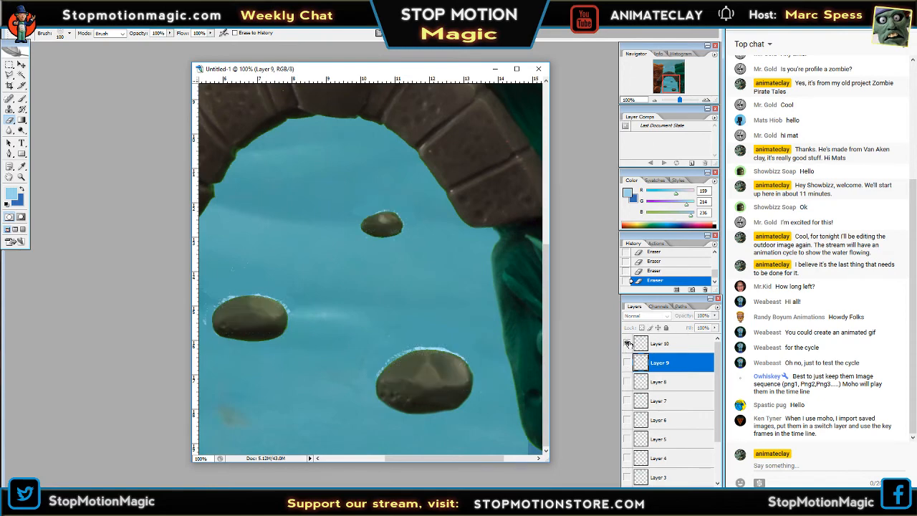
left_click(660, 343)
mouse_move(382, 221)
left_mouse_down()
mouse_move(378, 213)
mouse_move(391, 213)
left_mouse_up()
mouse_move(233, 313)
left_mouse_down()
mouse_move(264, 308)
mouse_move(258, 294)
mouse_move(265, 304)
mouse_move(281, 298)
mouse_move(252, 289)
left_mouse_up()
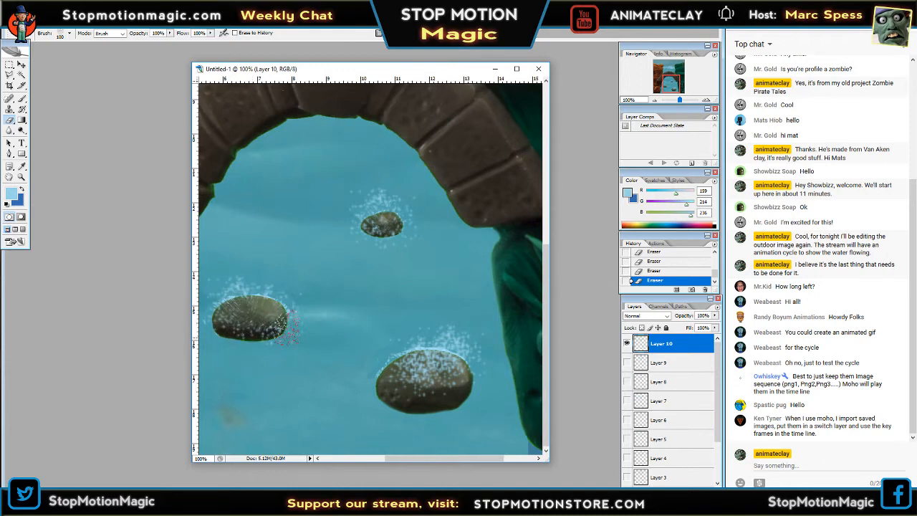
mouse_move(460, 351)
left_mouse_down()
mouse_move(434, 378)
mouse_move(439, 367)
mouse_move(403, 358)
mouse_move(442, 369)
left_mouse_up()
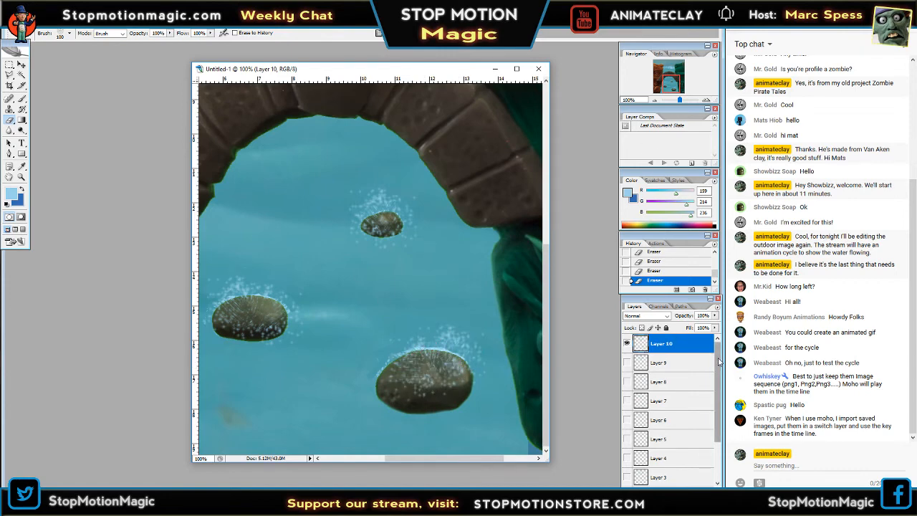
Preview the foam frames at 50% zoom by showing Layers 10 down to 6 one at a time.
left_click(656, 102)
left_click(656, 101)
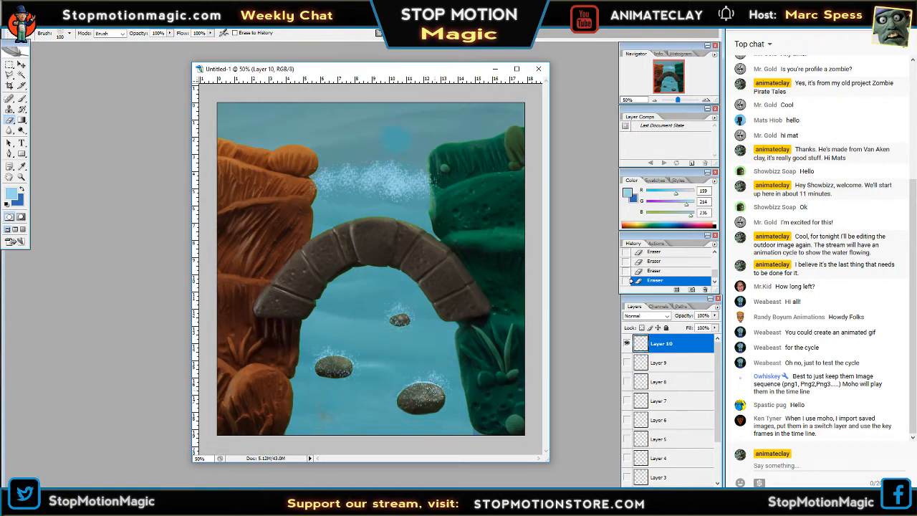
left_click(627, 363)
left_click(627, 344)
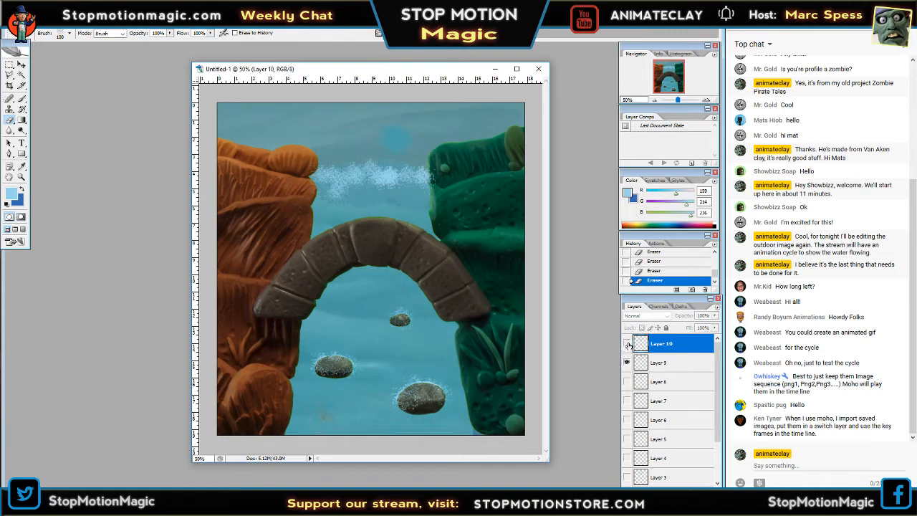
left_click(628, 344)
left_click(628, 344)
left_click(627, 363)
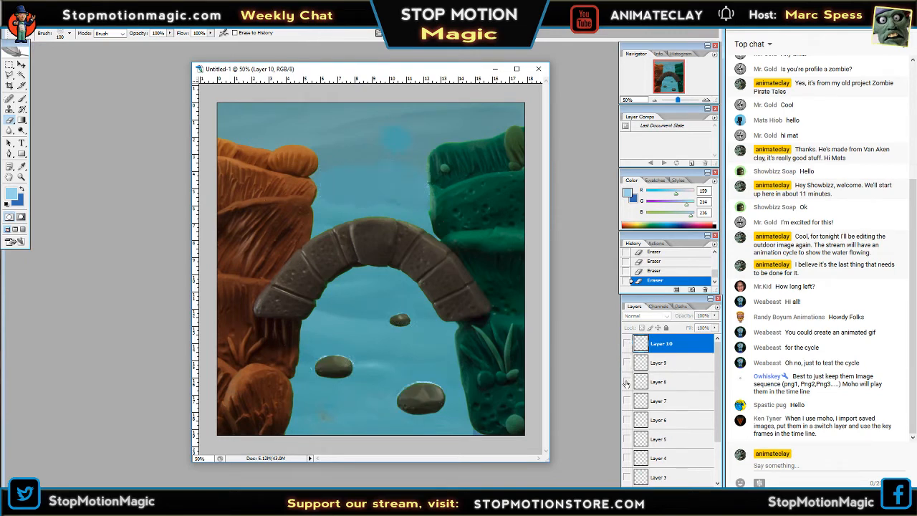
left_click(626, 382)
left_click(627, 383)
left_click(627, 401)
left_click(627, 401)
left_click(627, 420)
Preview the foam frames at 25% zoom by showing Layers 6 up to 10 one at a time.
left_click(653, 101)
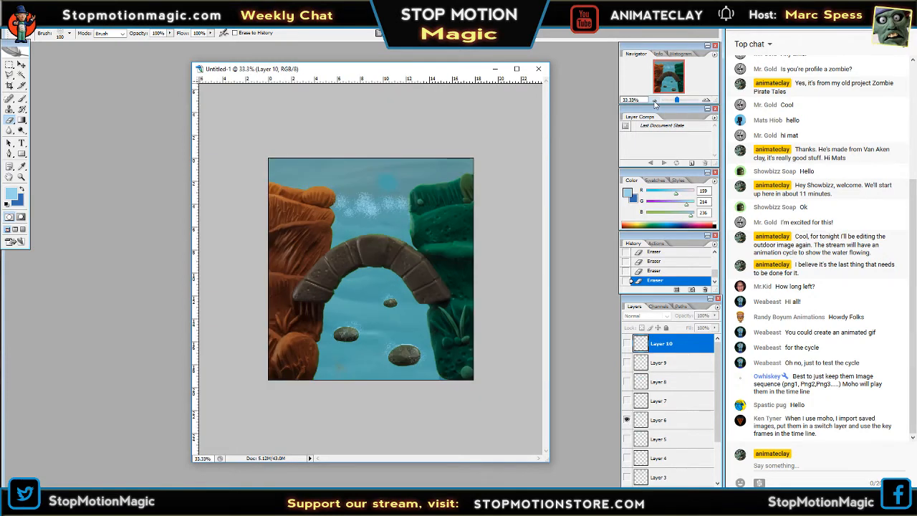
left_click(627, 420)
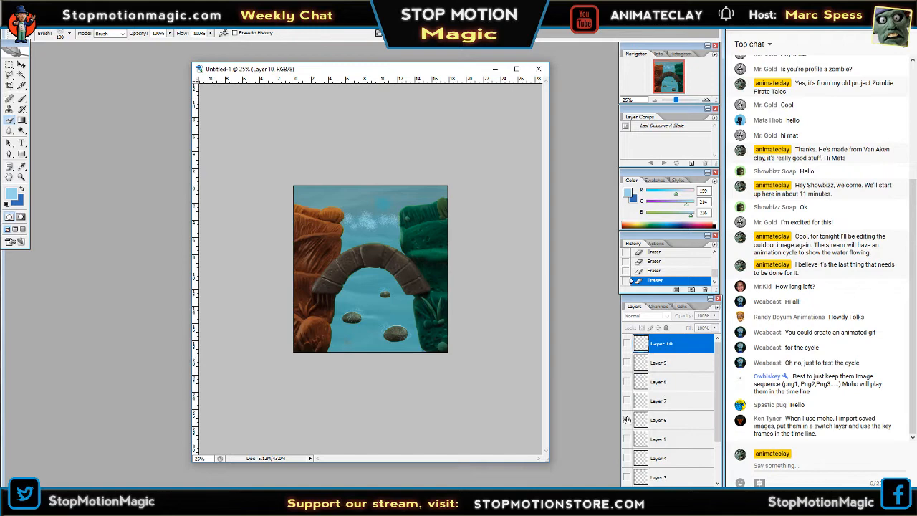
left_click(628, 401)
left_click(627, 400)
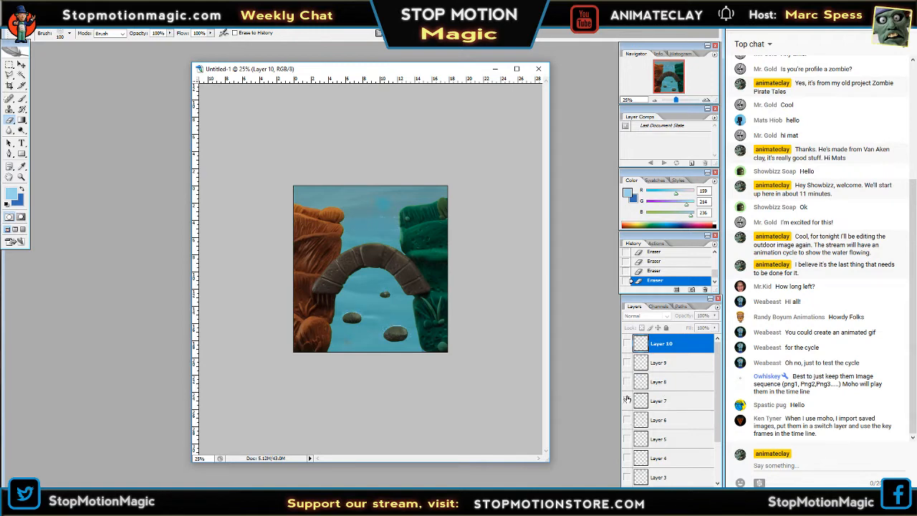
left_click(628, 381)
left_click(627, 382)
left_click(627, 363)
left_click(628, 363)
left_click(628, 343)
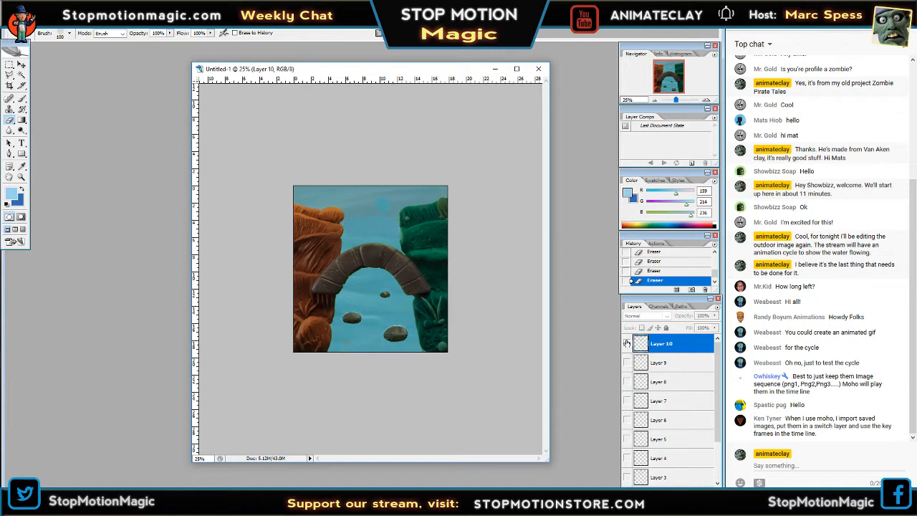
left_click(628, 344)
Preview the foam frames on Layers 6, 5, 4 and 2 one at a time at 25% zoom.
left_click(627, 420)
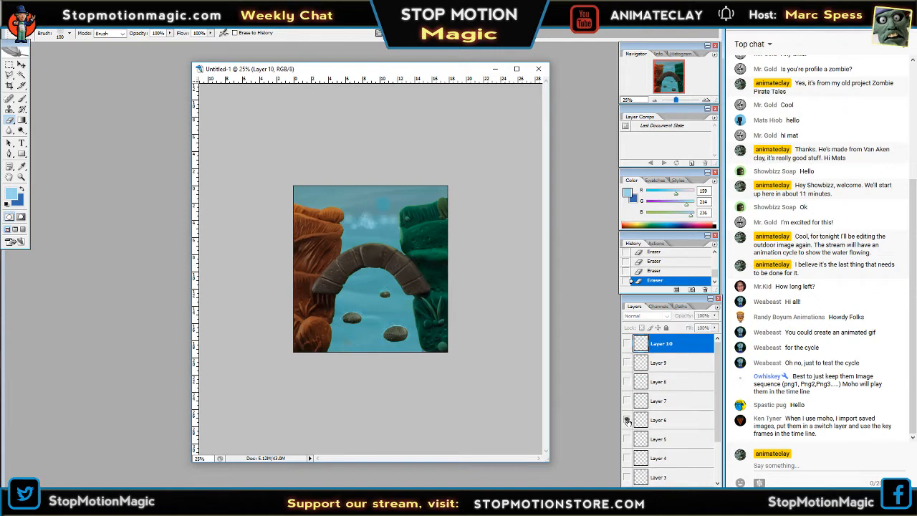
left_click(627, 421)
left_click(627, 421)
left_click(627, 421)
left_click(628, 440)
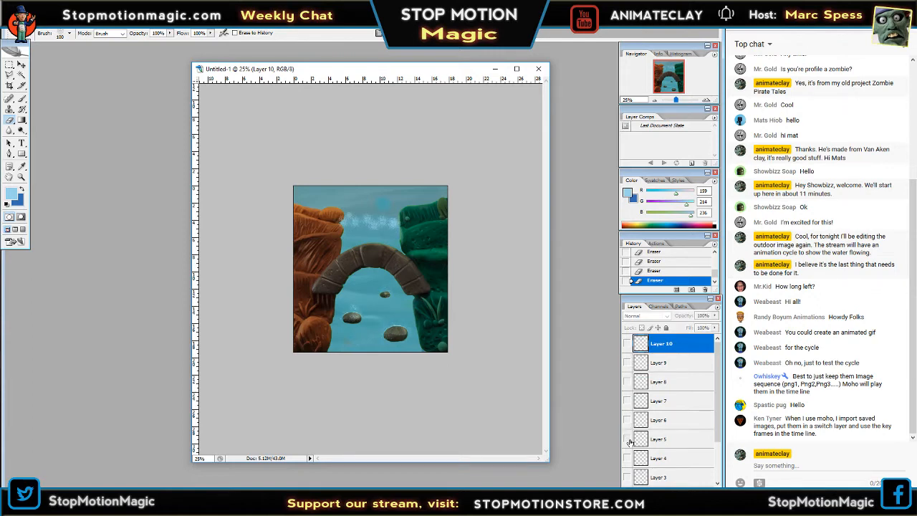
left_click(628, 440)
left_click(627, 458)
left_click(627, 458)
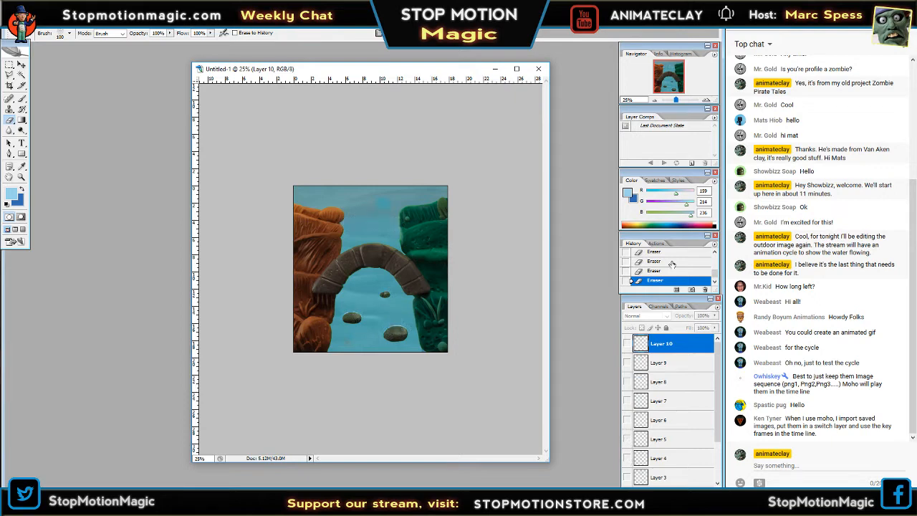
scroll(673, 416, "down", 2)
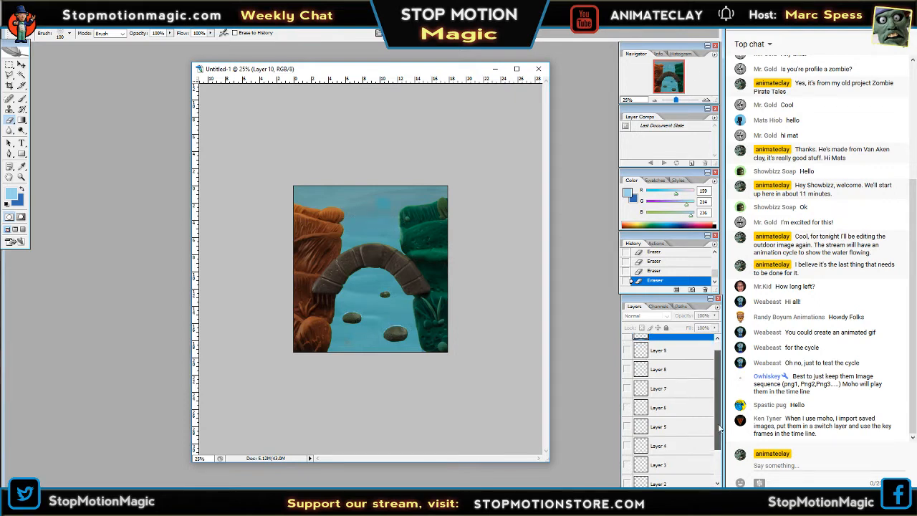
left_click(627, 456)
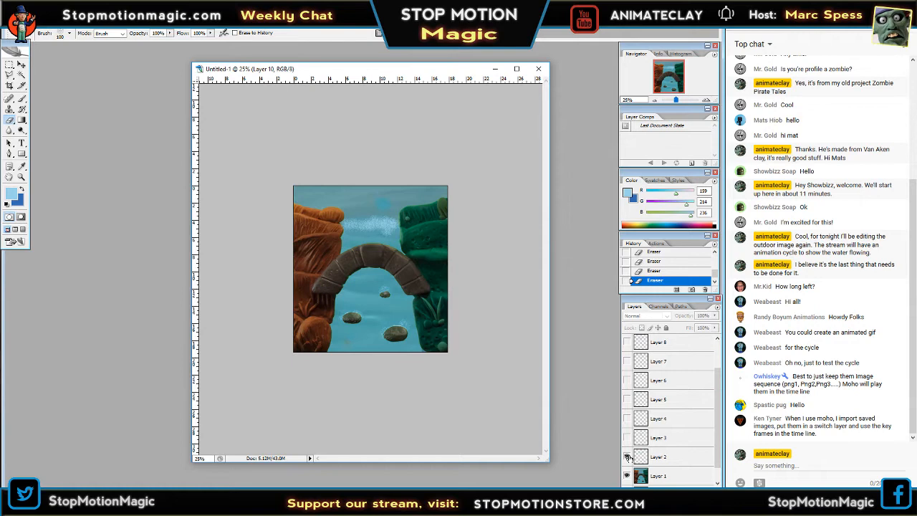
left_click(628, 457)
Show Layer 3, examine its foam around the three rocks at 100% zoom, and hide the layer again.
left_click(627, 437)
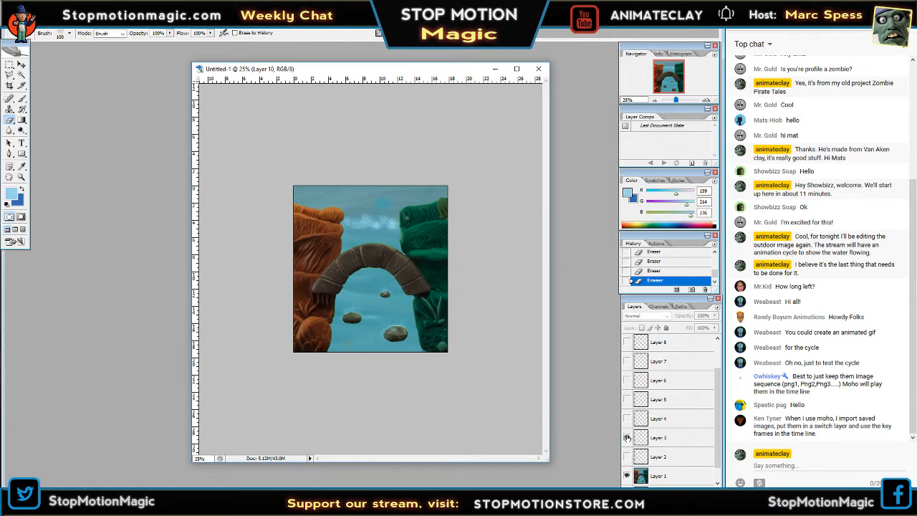
left_click(704, 101)
left_click(704, 101)
left_click(704, 101)
left_click(705, 101)
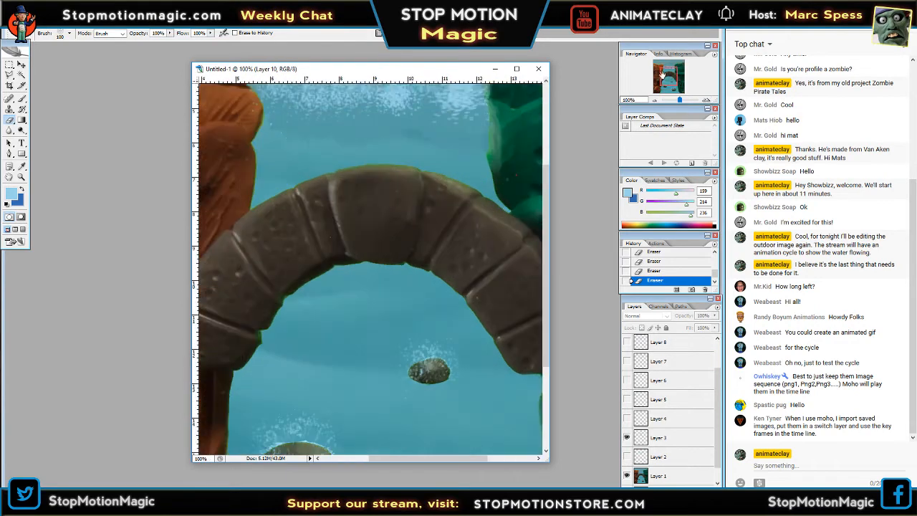
left_click_drag(661, 74, 664, 86)
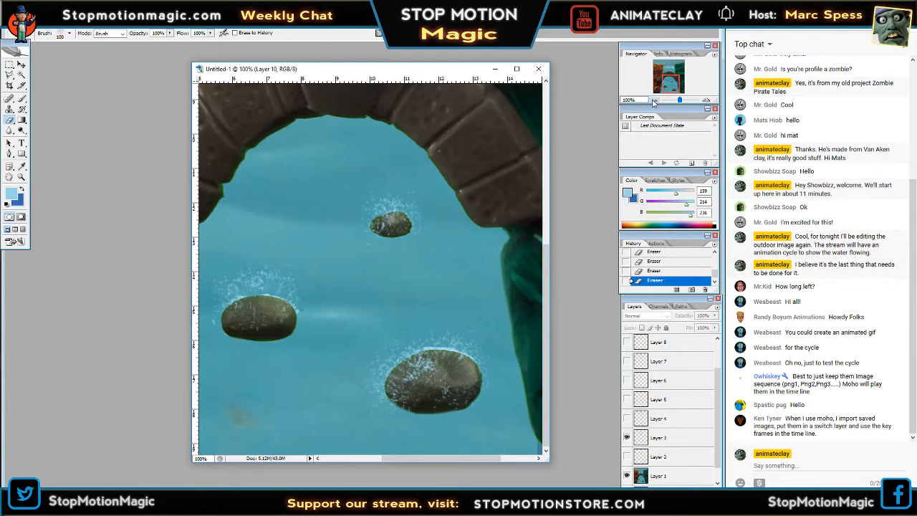
left_click(653, 100)
left_click(653, 101)
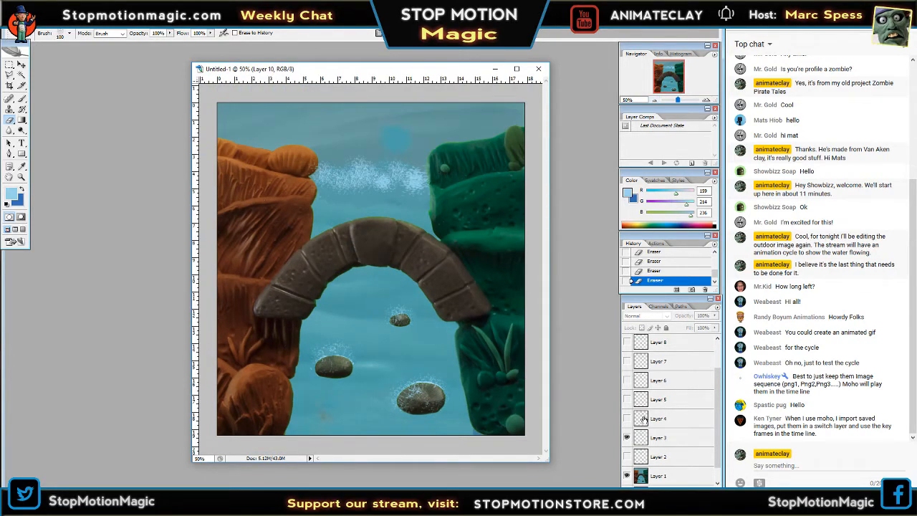
left_click(627, 437)
Show Layer 10 and apply a white Outer Glow to its foam with the glow opacity lowered from the default.
left_click_drag(718, 415, 719, 390)
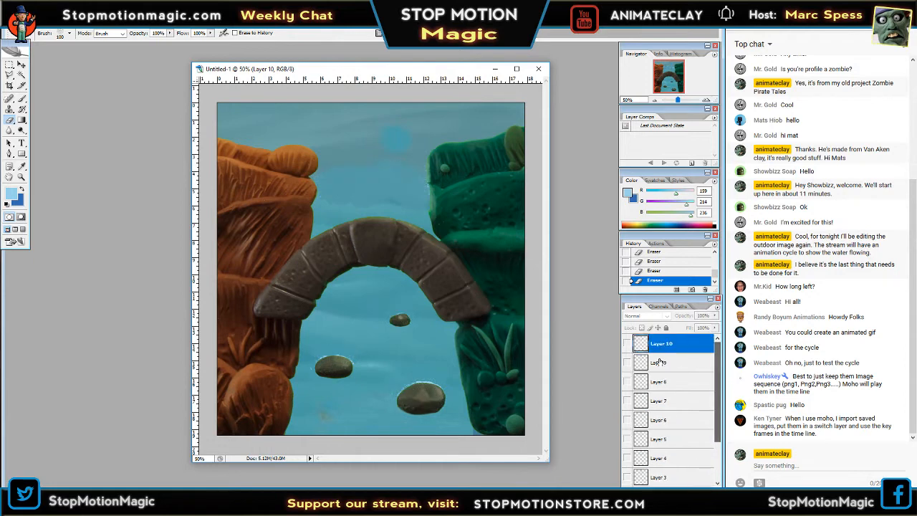
left_click(627, 343)
right_click(657, 347)
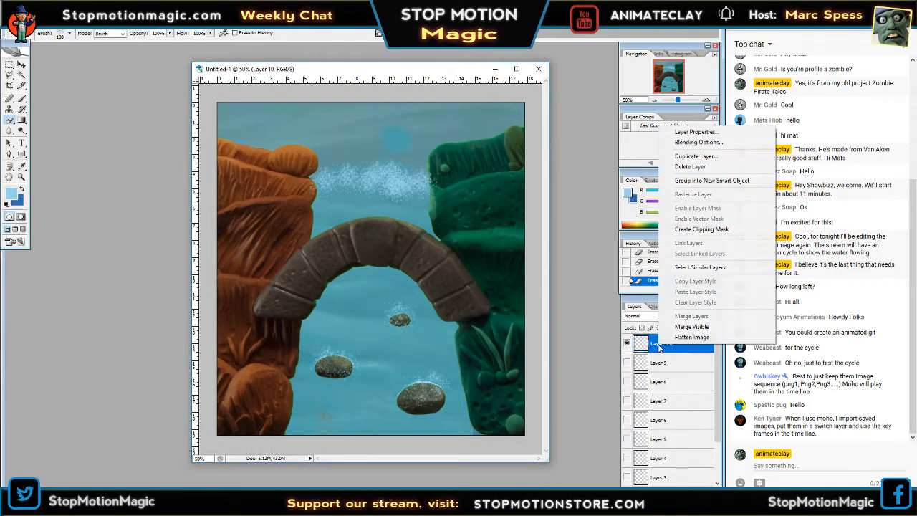
left_click(687, 141)
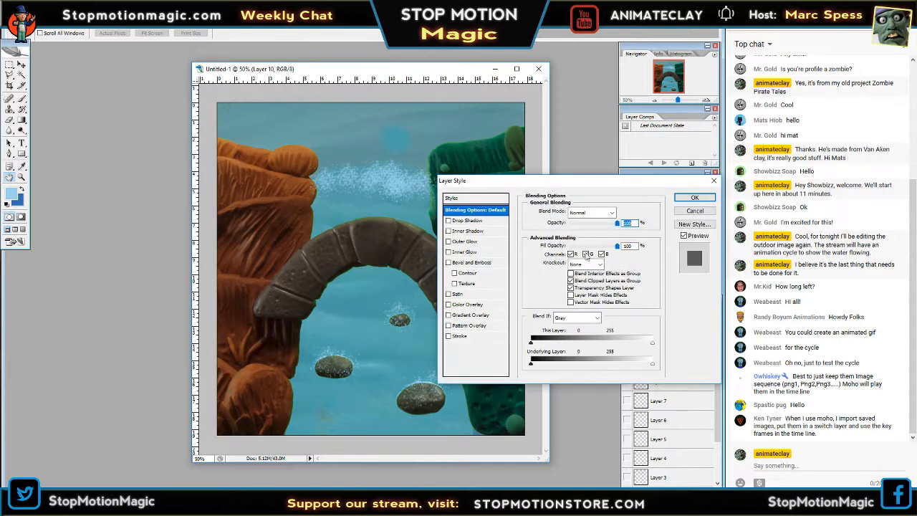
left_click(449, 243)
left_click(548, 244)
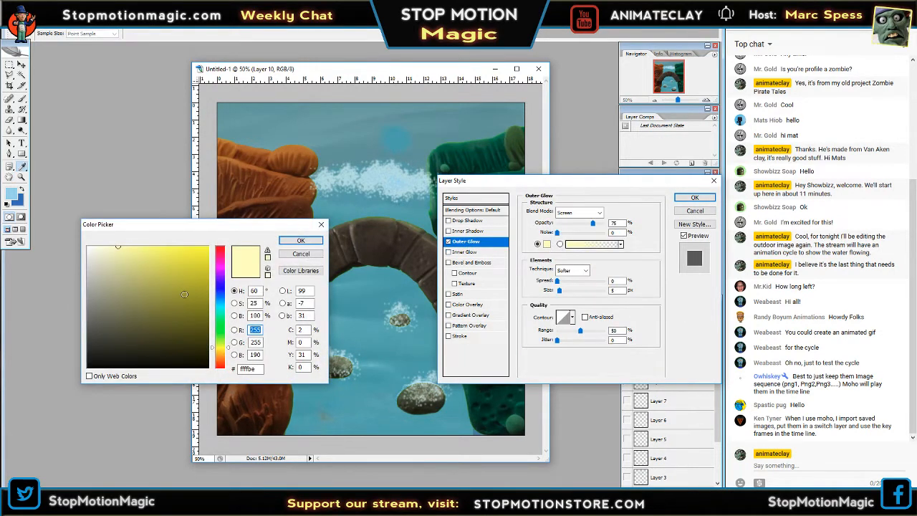
left_click_drag(184, 294, 57, 229)
left_click(296, 242)
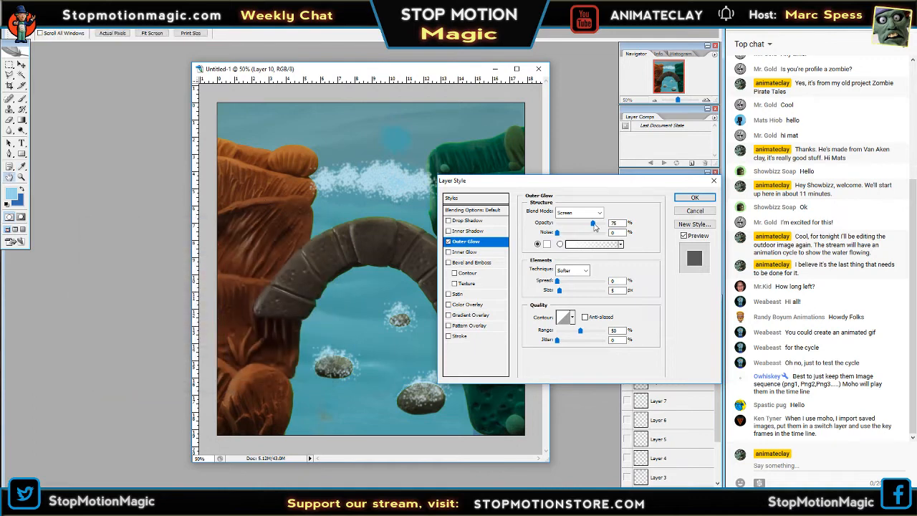
mouse_move(594, 226)
left_mouse_down()
mouse_move(554, 231)
mouse_move(575, 228)
left_mouse_up()
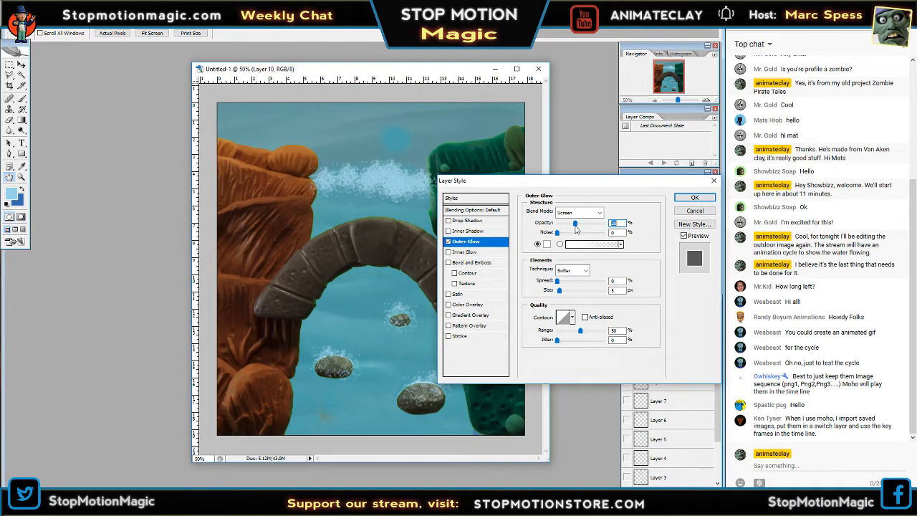
left_click(694, 197)
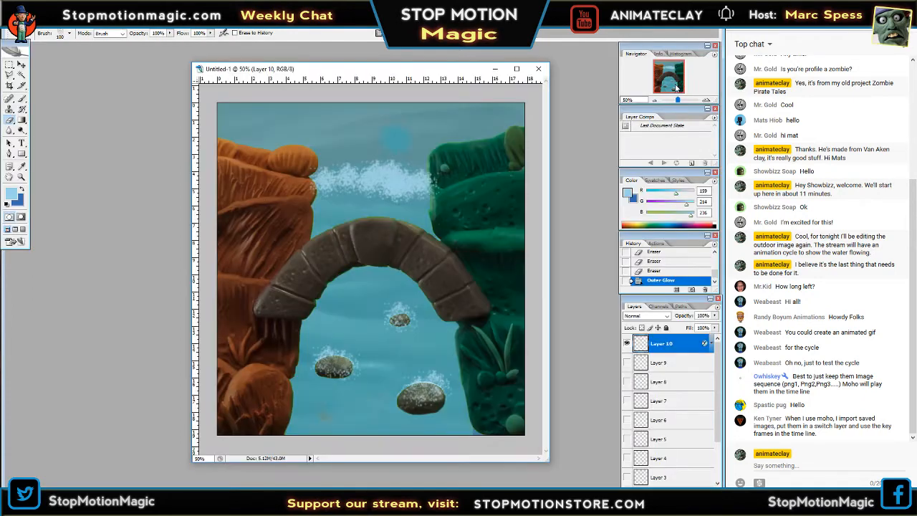
Examine Layer 10's glowing foam at different zoom levels between 50% and 8.33%.
left_click(654, 100)
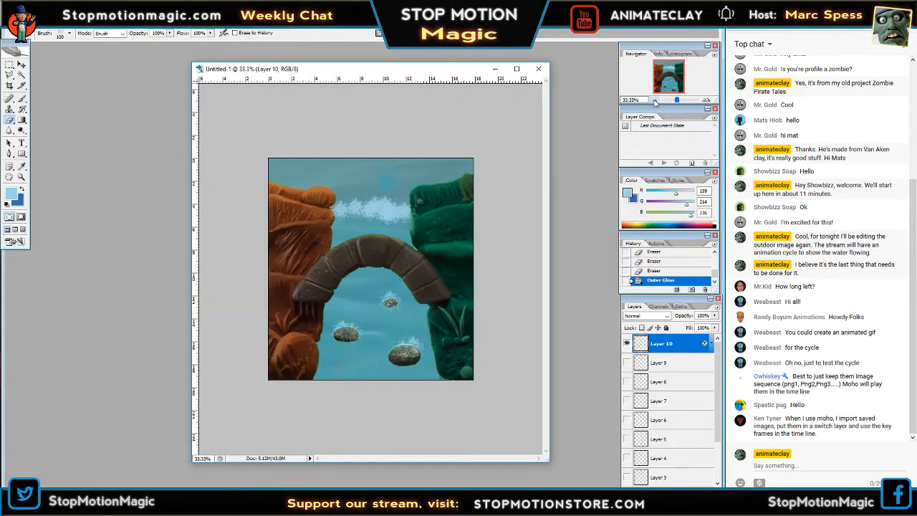
left_click(654, 100)
left_click(654, 100)
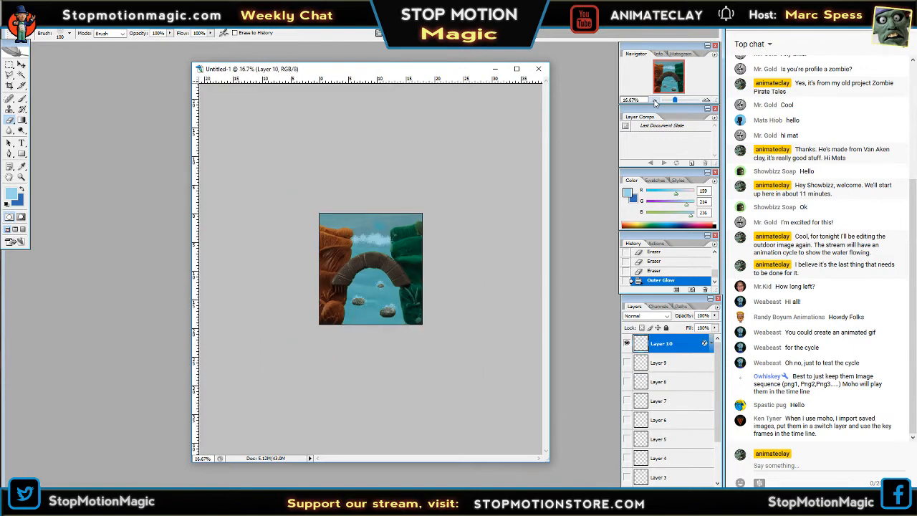
left_click(706, 101)
left_click(706, 101)
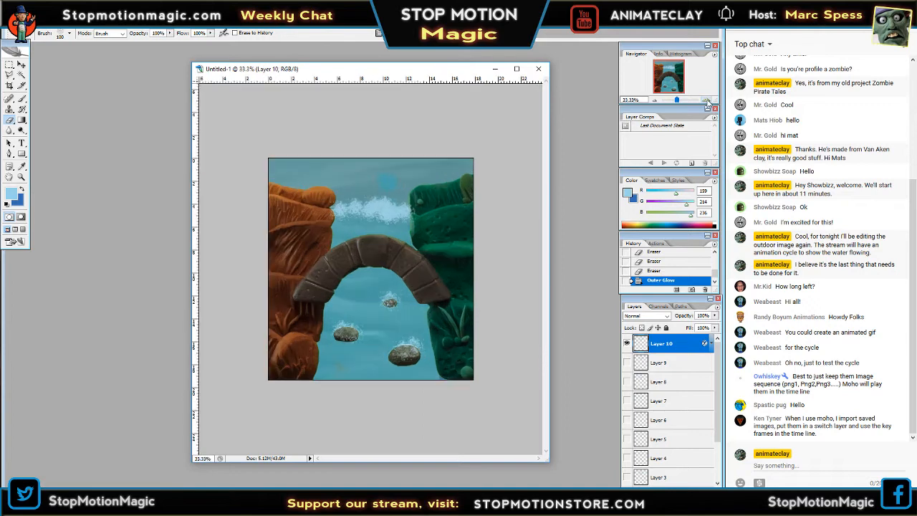
left_click(706, 101)
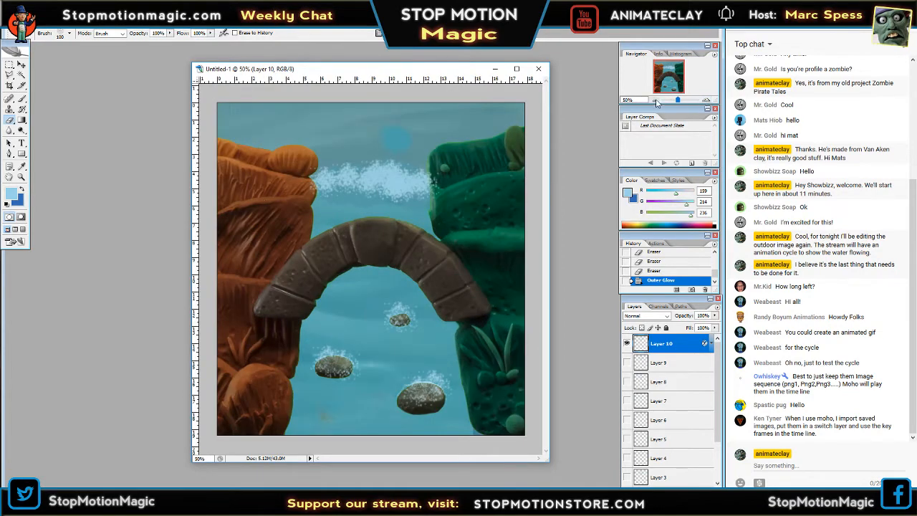
left_click(653, 100)
left_click(706, 101)
left_click(653, 101)
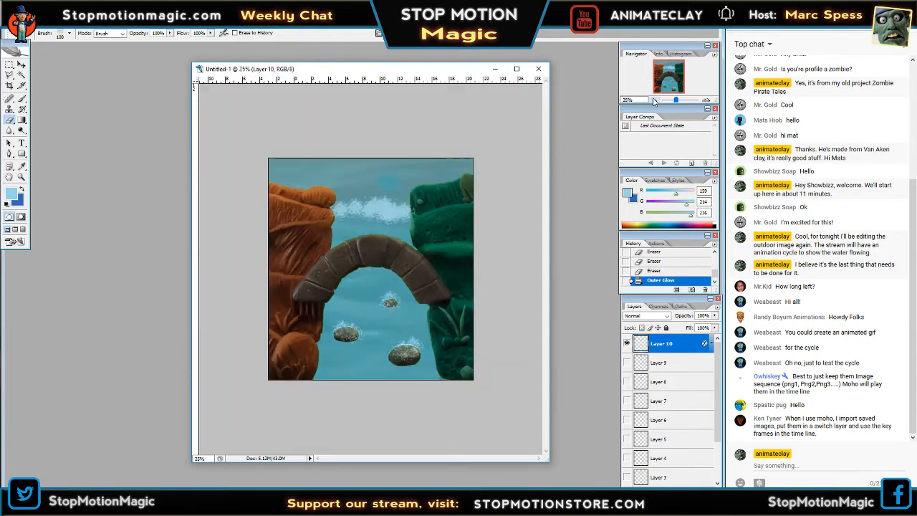
left_click(653, 102)
left_click(653, 102)
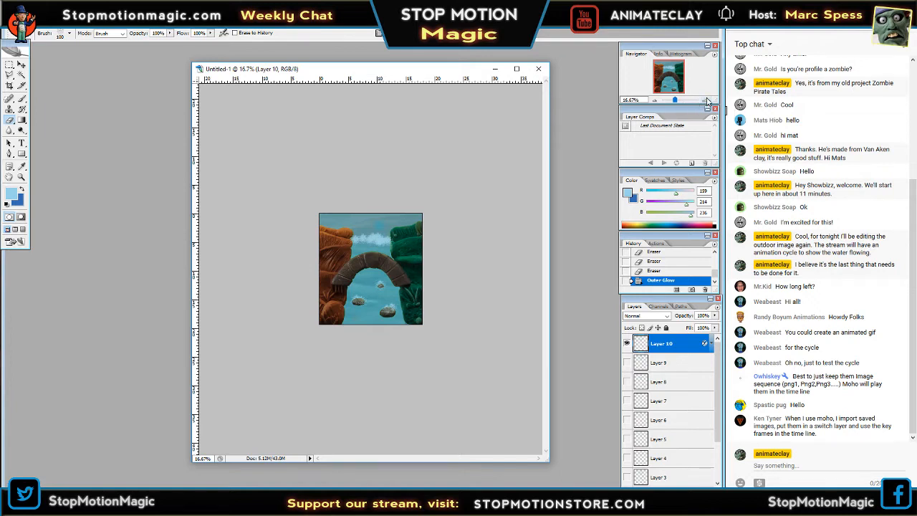
left_click(707, 101)
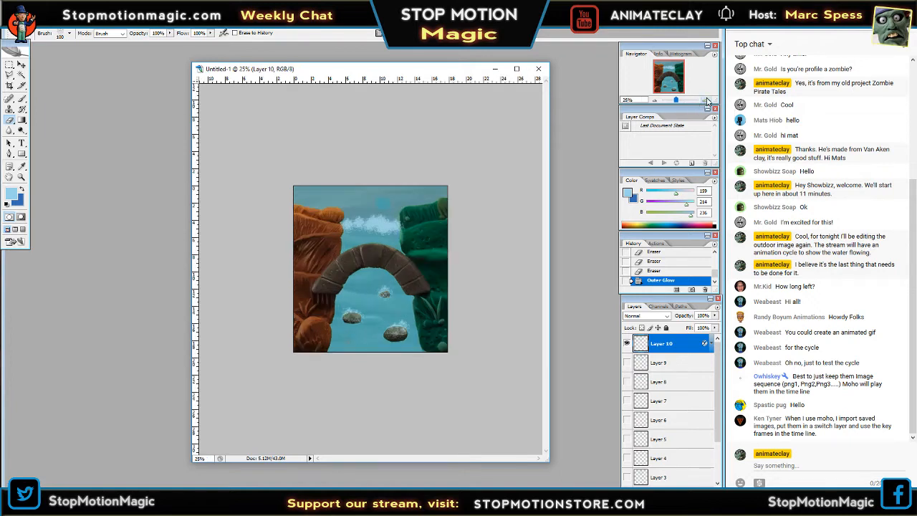
left_click(657, 102)
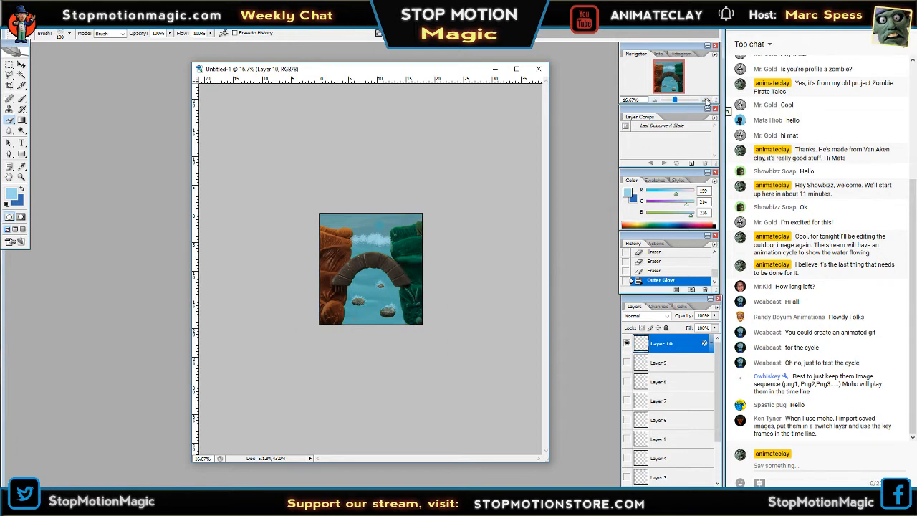
left_click(706, 101)
left_click(654, 101)
left_click(655, 101)
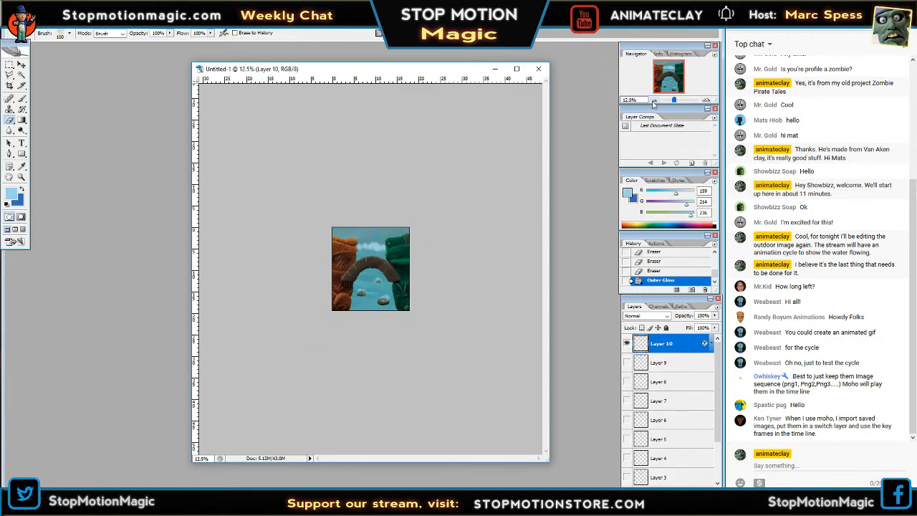
left_click(653, 101)
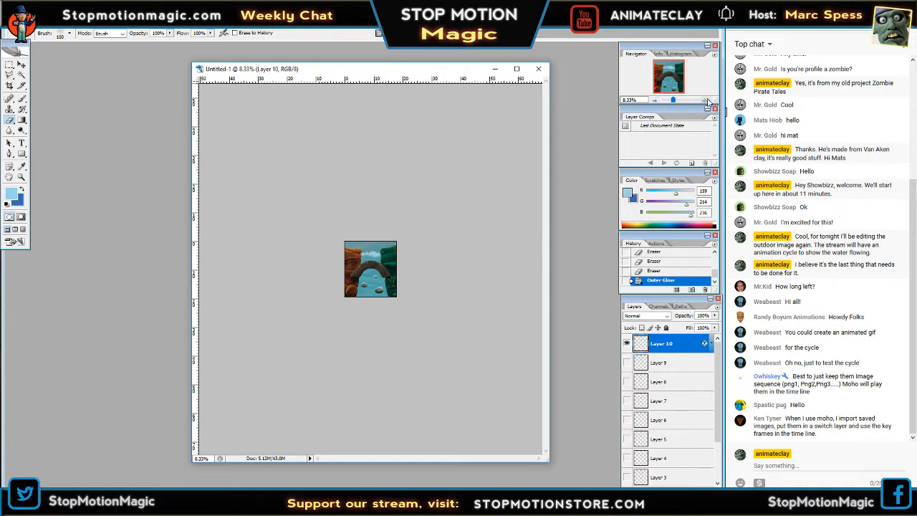
Compare the foam on Layer 10 with that on Layer 9 by showing each alone at 8.33% zoom.
left_click(627, 344)
left_click(627, 363)
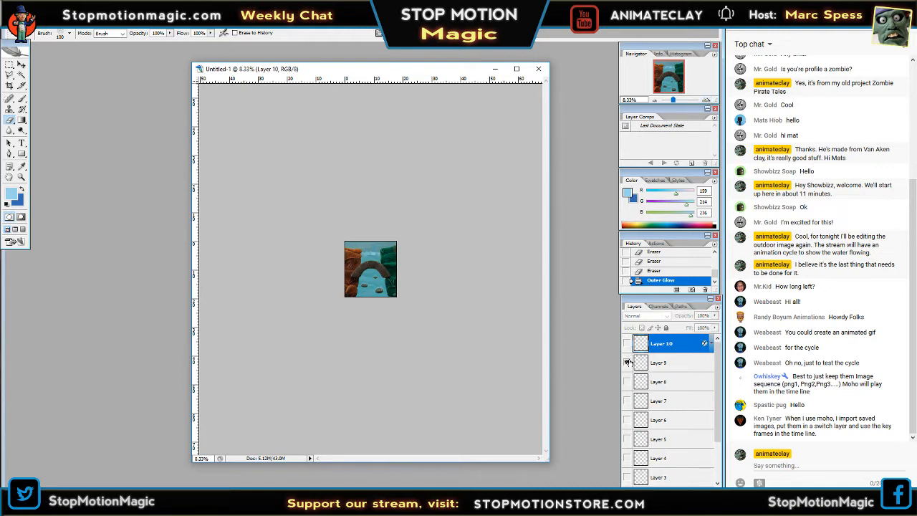
left_click(628, 361)
left_click(627, 344)
Copy the Outer Glow layer style from Layer 10 and paste it onto Layer 9 and Layer 8.
right_click(664, 344)
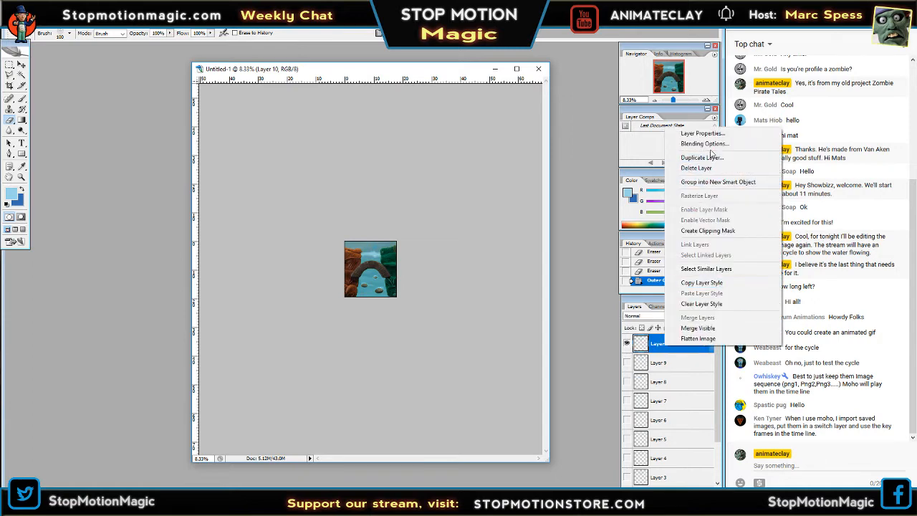
left_click(702, 282)
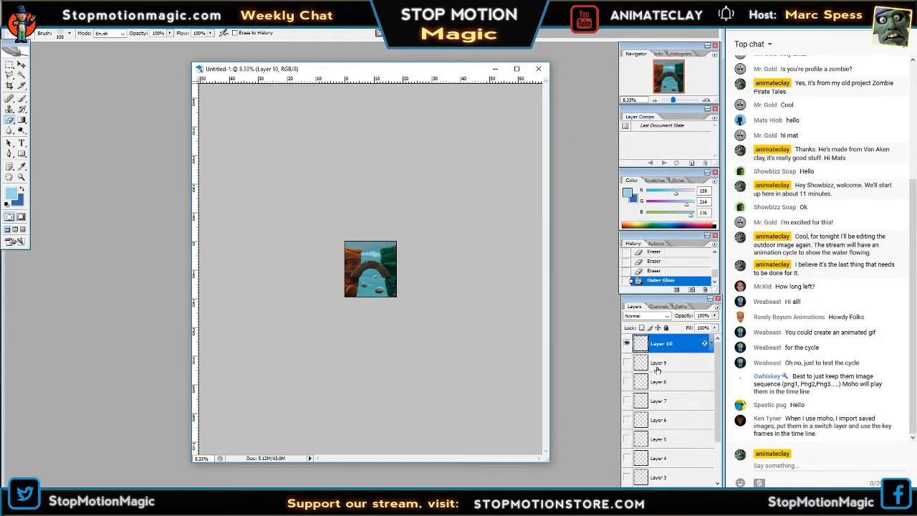
right_click(657, 367)
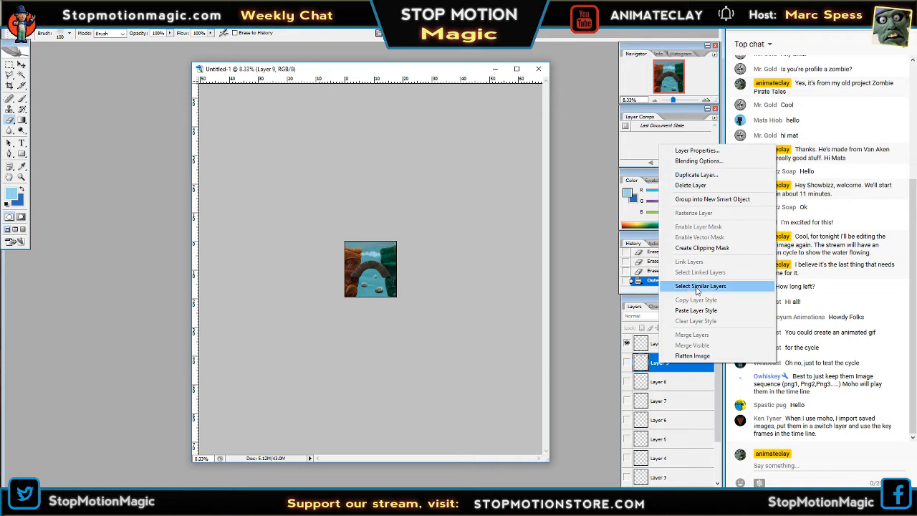
left_click(695, 311)
left_click(673, 381)
right_click(684, 373)
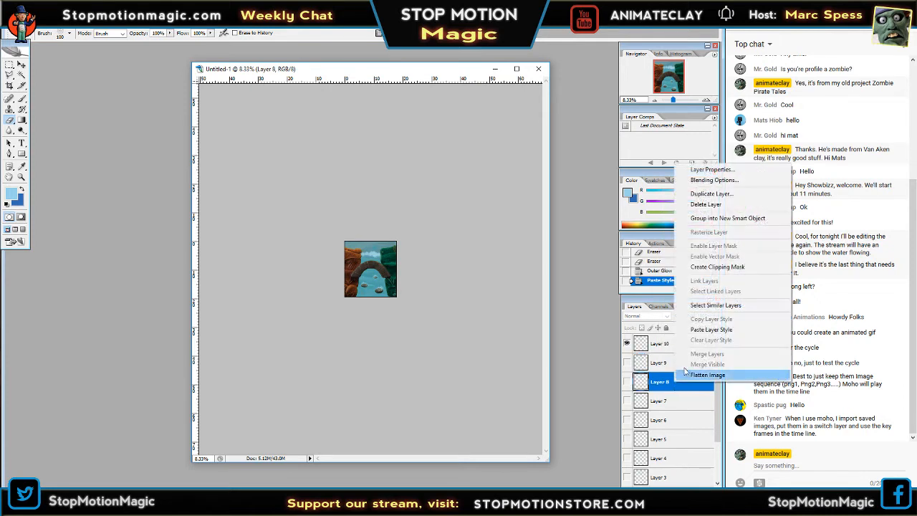
left_click(711, 330)
Paste the copied glow layer style onto Layer 7, Layer 6 and Layer 5.
scroll(676, 363, "down", 2)
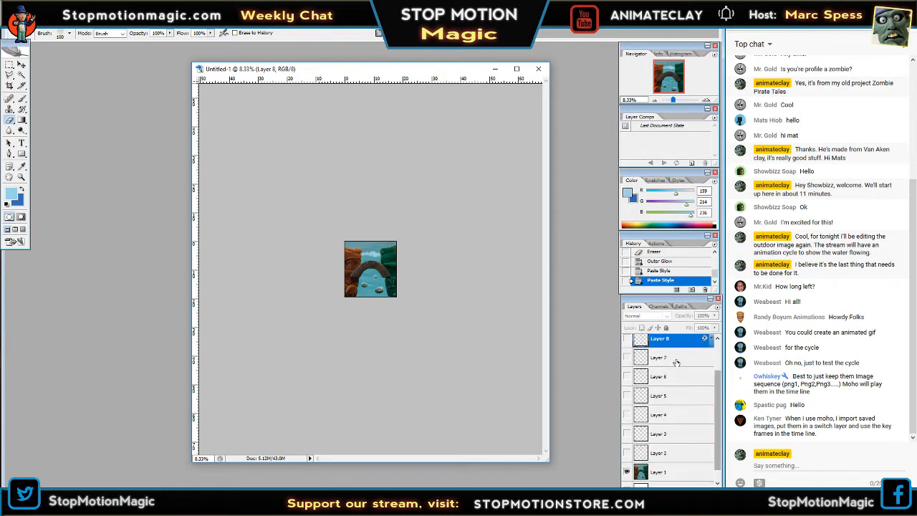
right_click(676, 363)
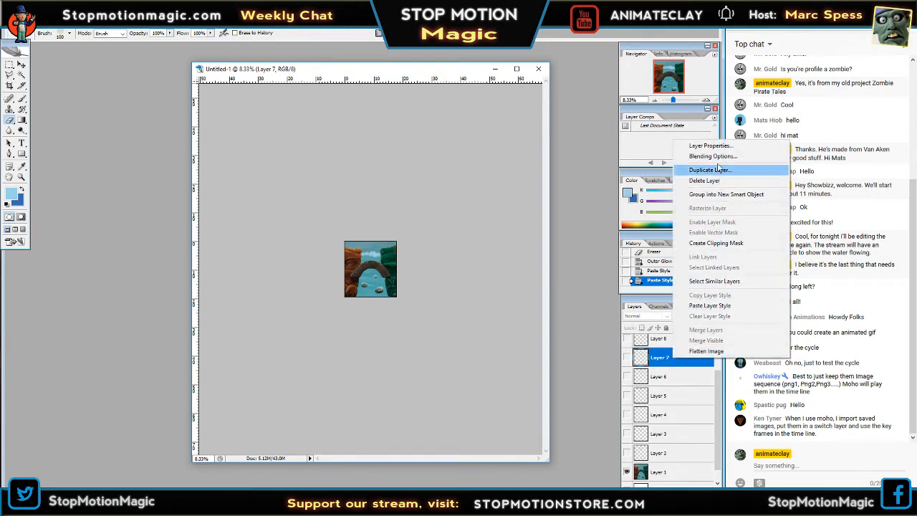
left_click(709, 306)
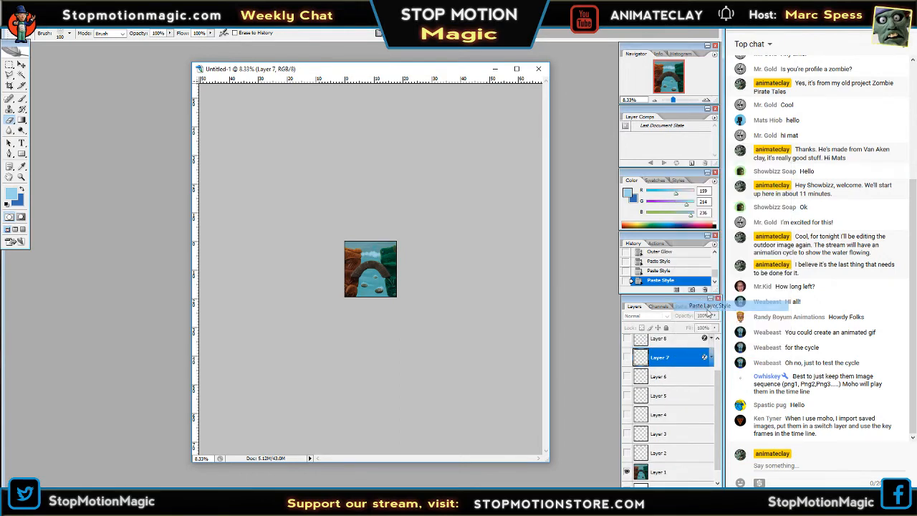
right_click(660, 377)
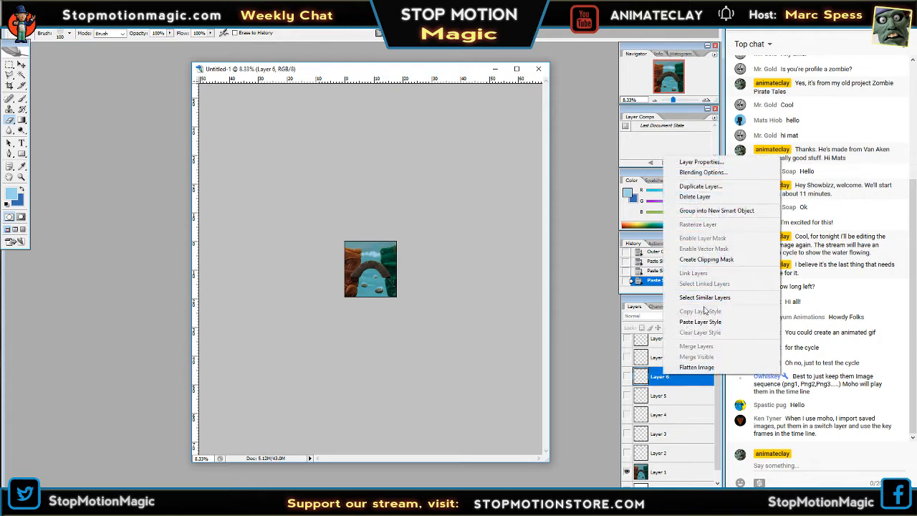
left_click(701, 321)
right_click(665, 396)
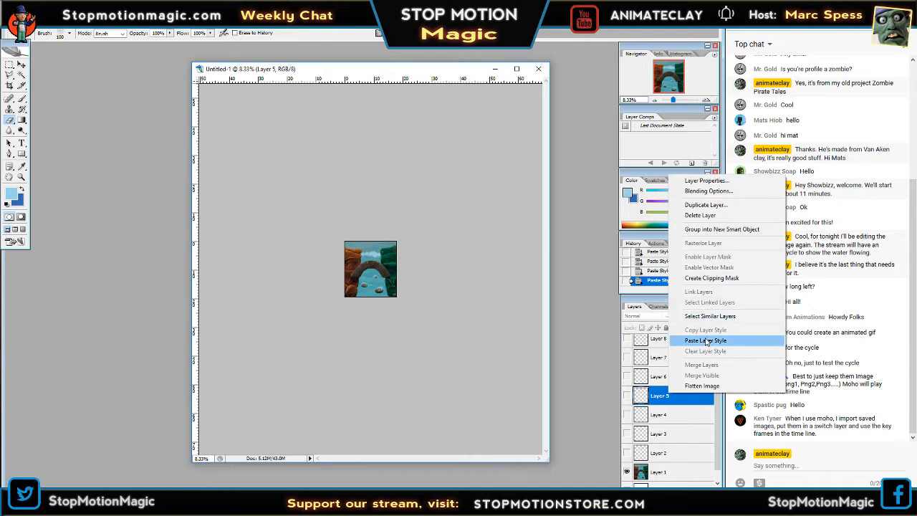
left_click(705, 340)
Paste the copied glow layer style onto Layer 4, Layer 3 and Layer 2, and hide Layer 10.
right_click(666, 414)
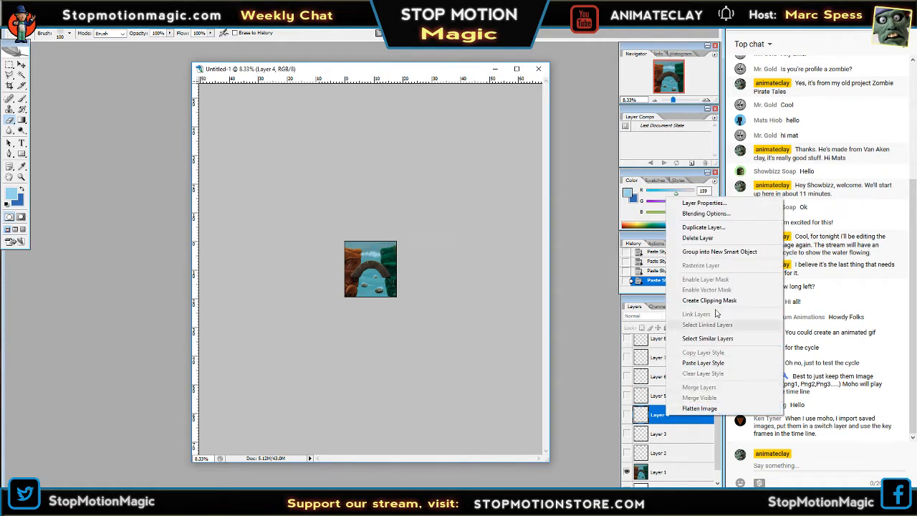
left_click(703, 362)
right_click(667, 434)
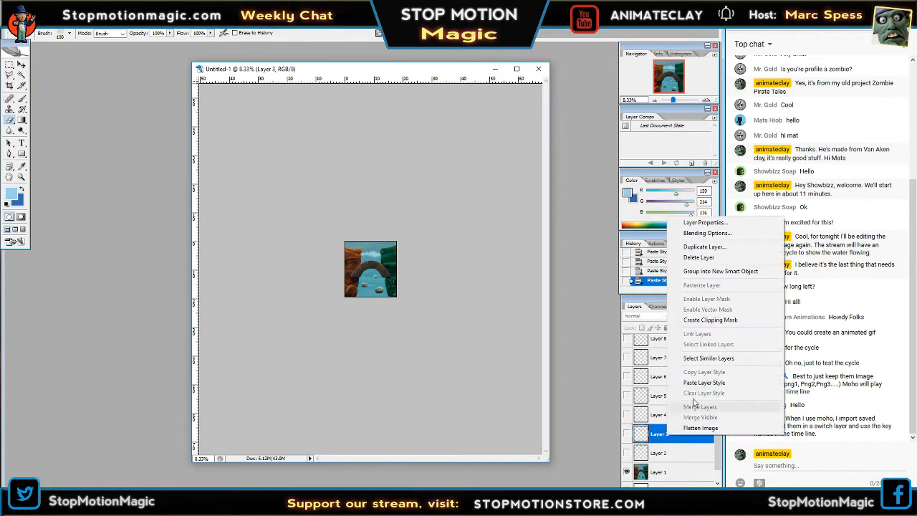
left_click(704, 381)
right_click(668, 453)
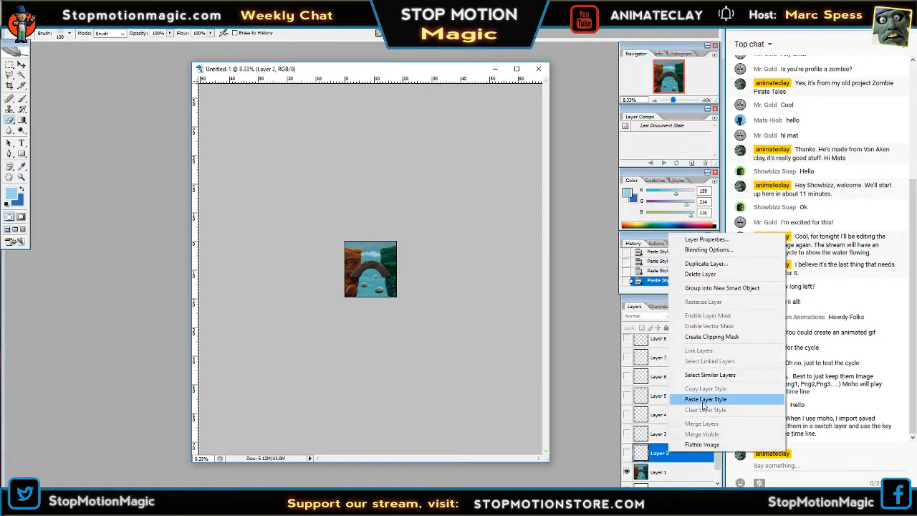
left_click(703, 399)
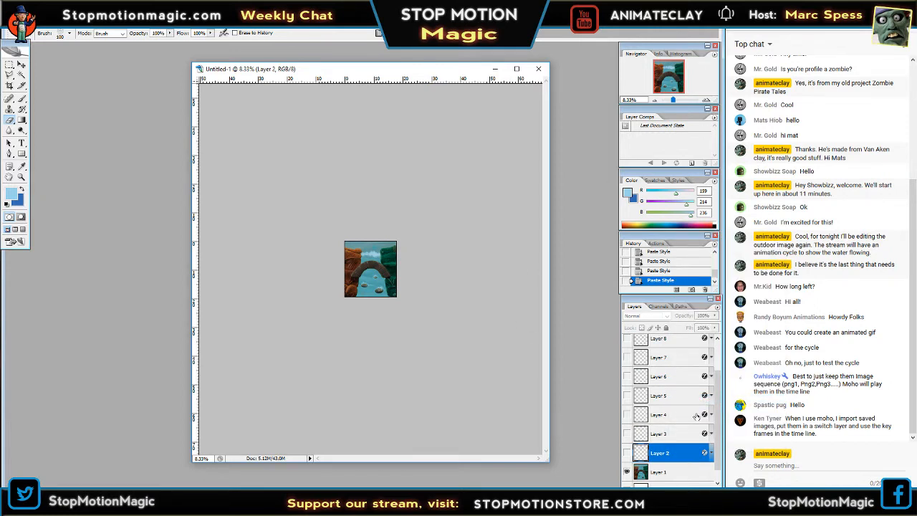
left_click_drag(716, 404, 731, 373)
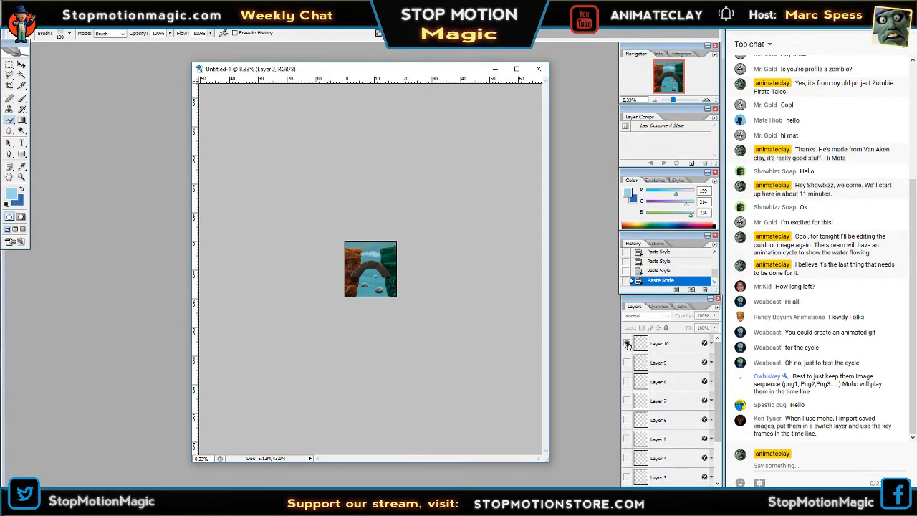
left_click(662, 344)
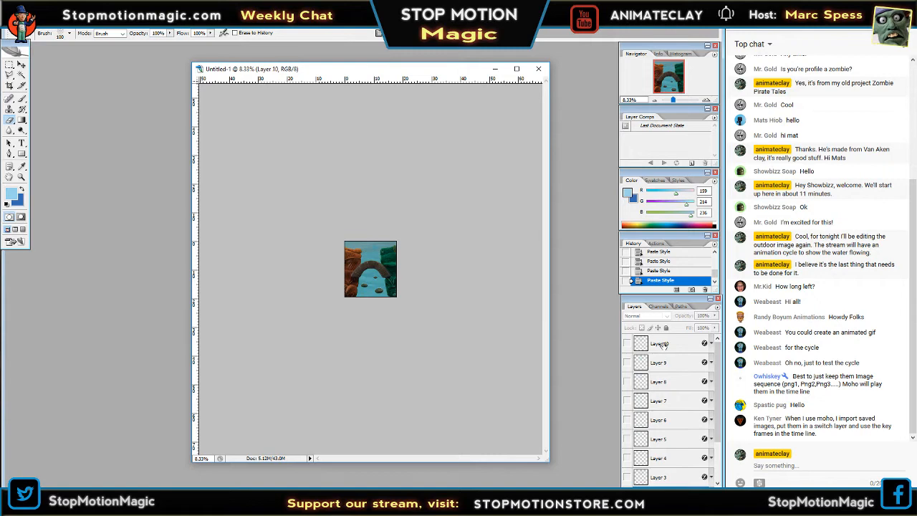
Duplicate Layer 7 and move the copy above Layer 10 to the top of the layer stack.
left_click(660, 403)
right_click(661, 403)
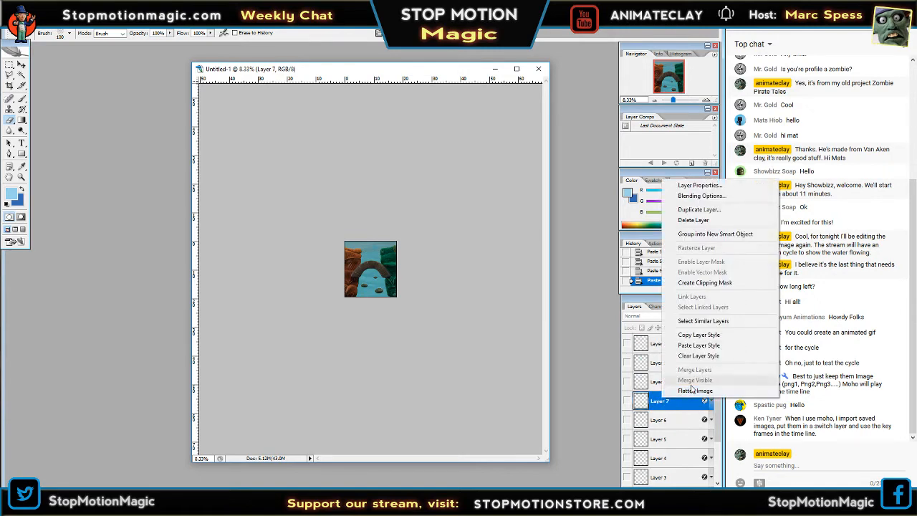
left_click(698, 210)
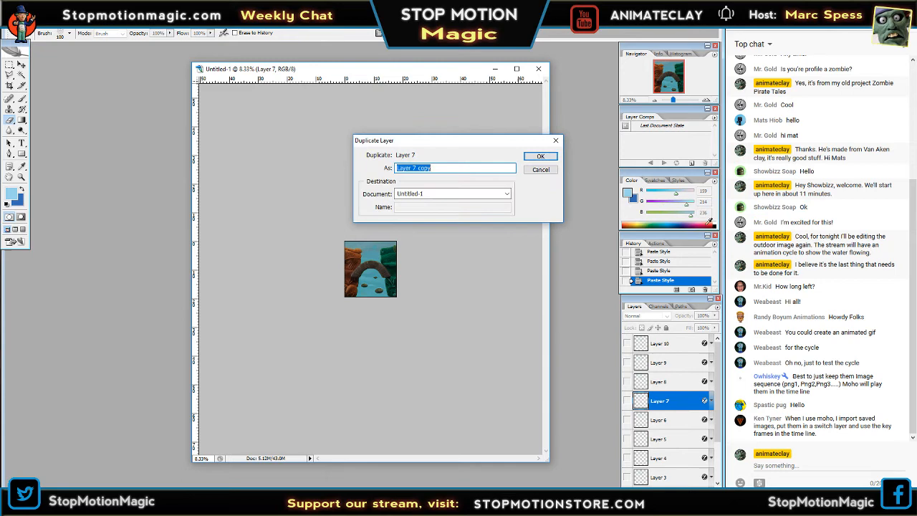
left_click(535, 157)
left_click_drag(663, 405, 675, 346)
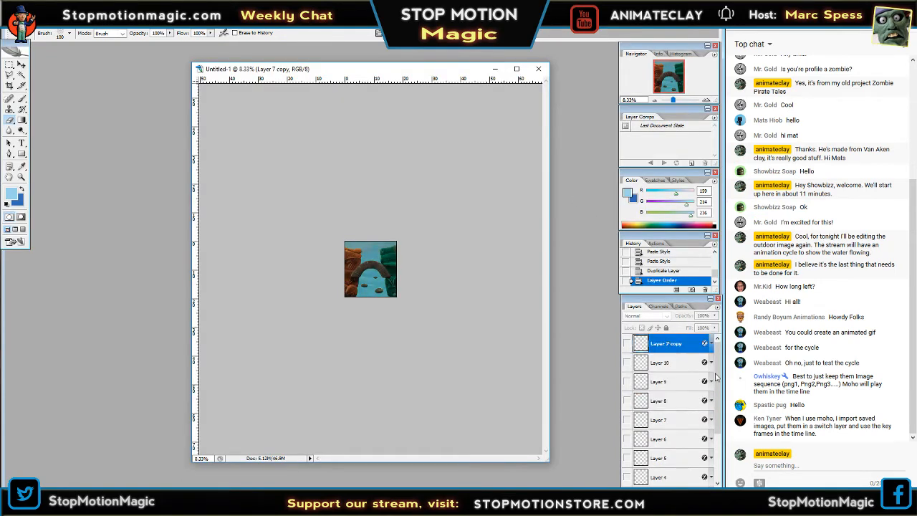
Rename the duplicate of Layer 7 as "Layer 11 copy".
right_click(668, 344)
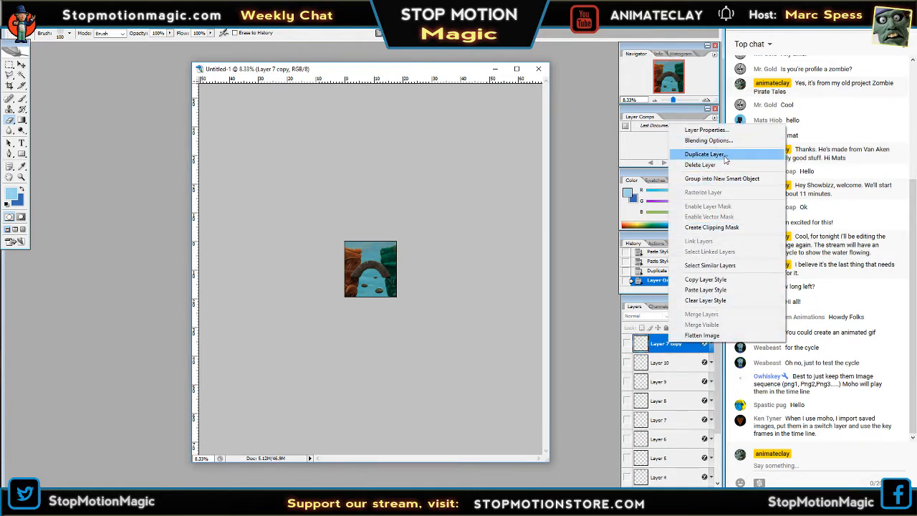
left_click(705, 129)
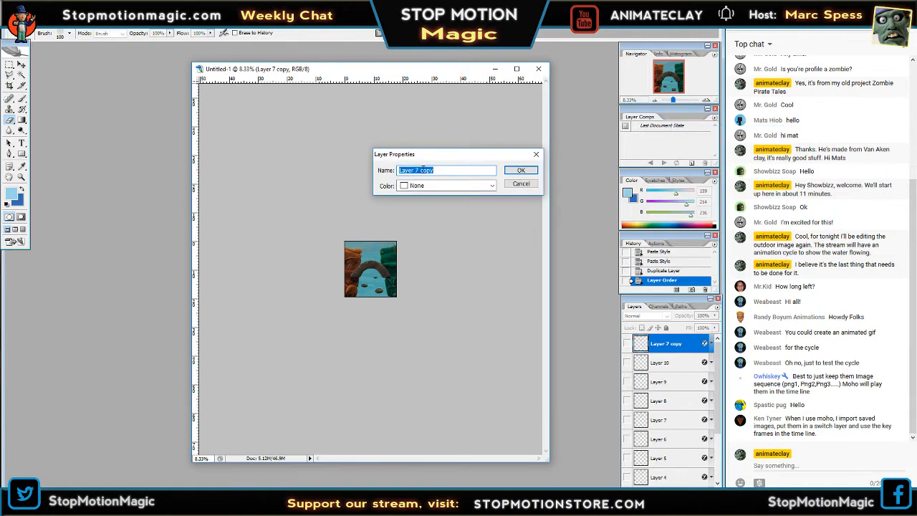
left_click(416, 170)
type("11")
key("Return")
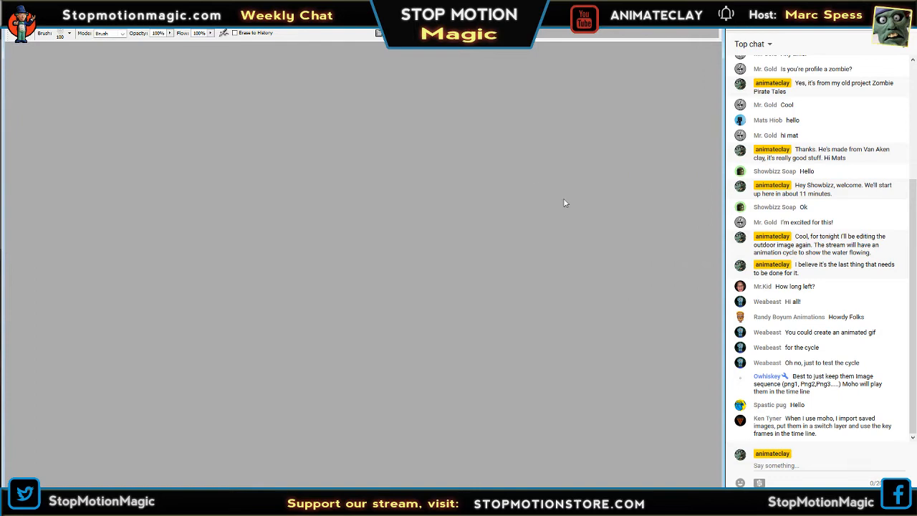
Duplicate Layer 4 within the same document.
scroll(687, 448, "down", 3)
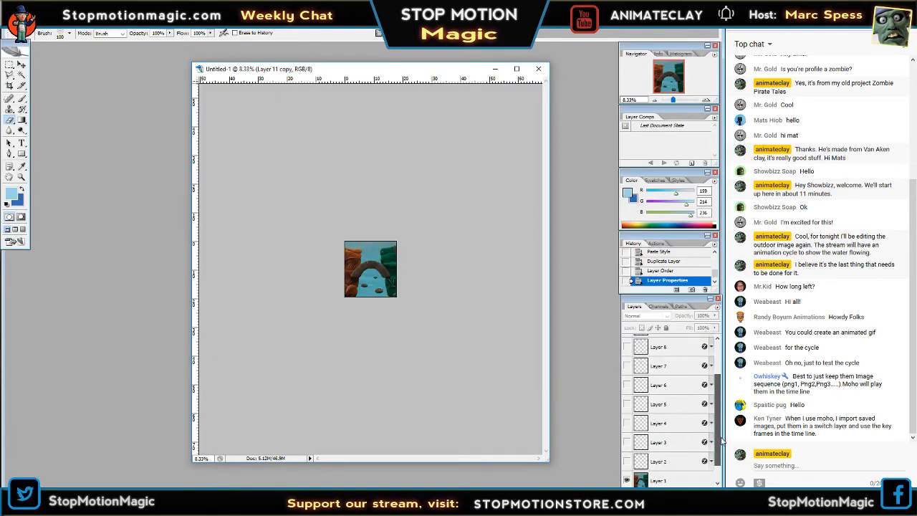
left_click(670, 418)
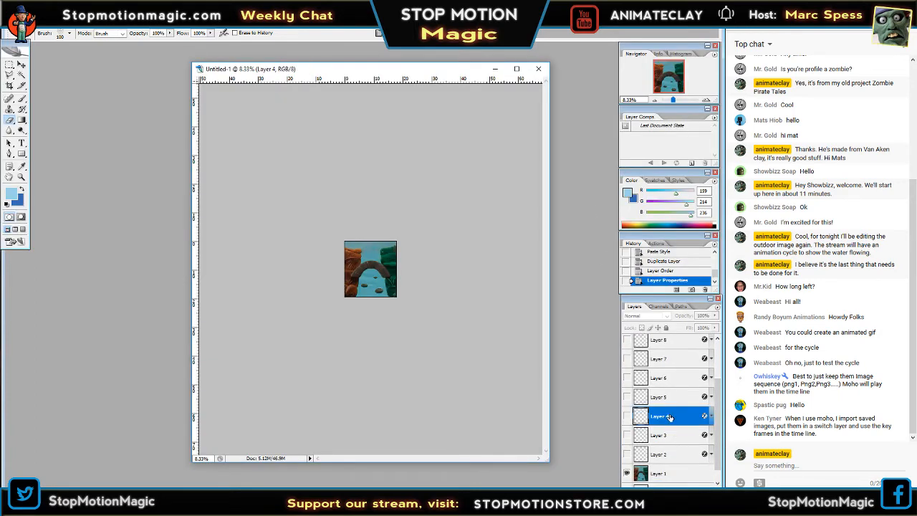
right_click(668, 419)
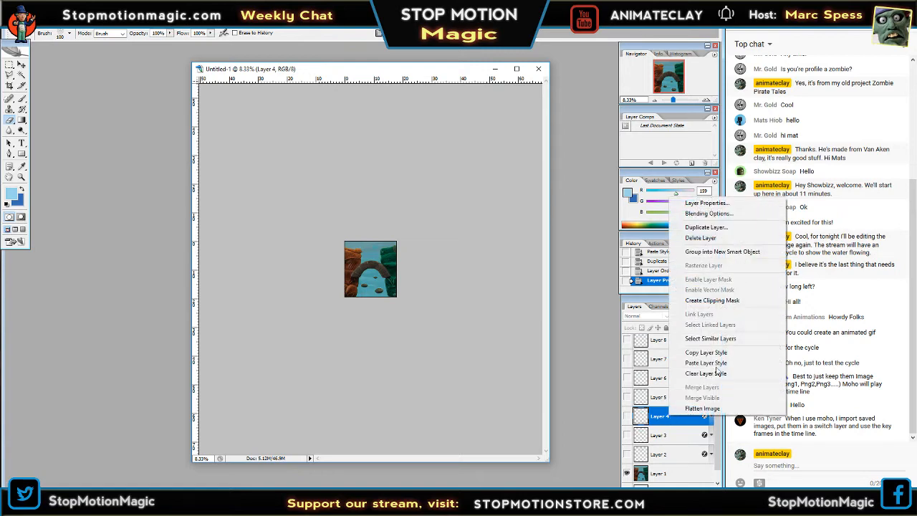
left_click(705, 227)
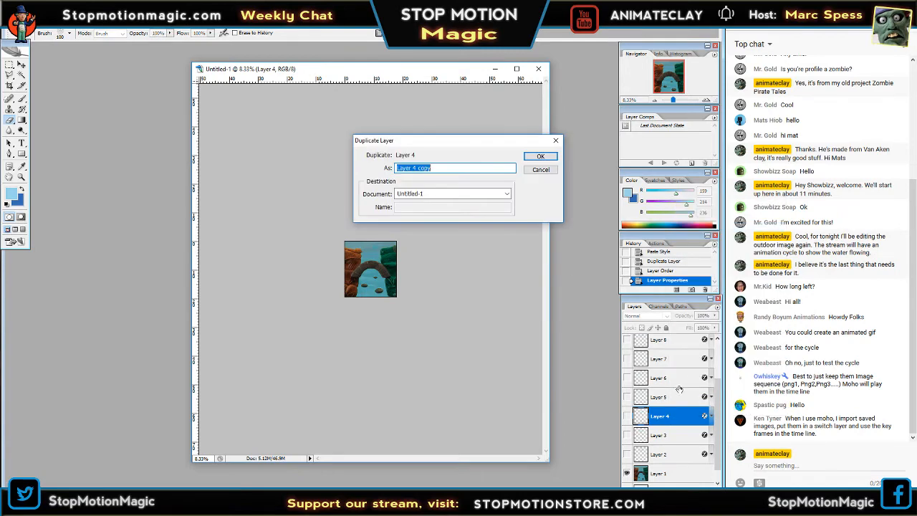
left_click(530, 157)
Rename the copy of Layer 4 as "Layer 12" and move it to the top of the layer stack.
right_click(673, 416)
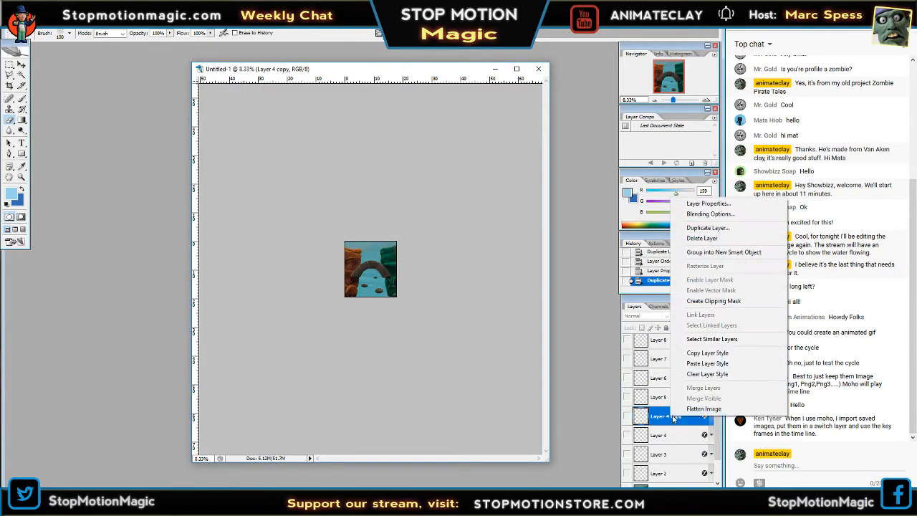
left_click(708, 203)
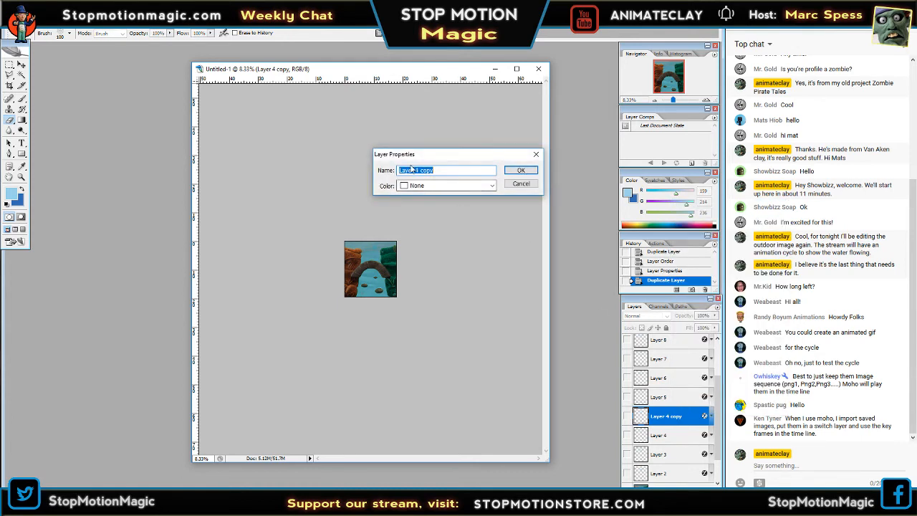
left_click_drag(415, 170, 453, 173)
type("12")
key("Return")
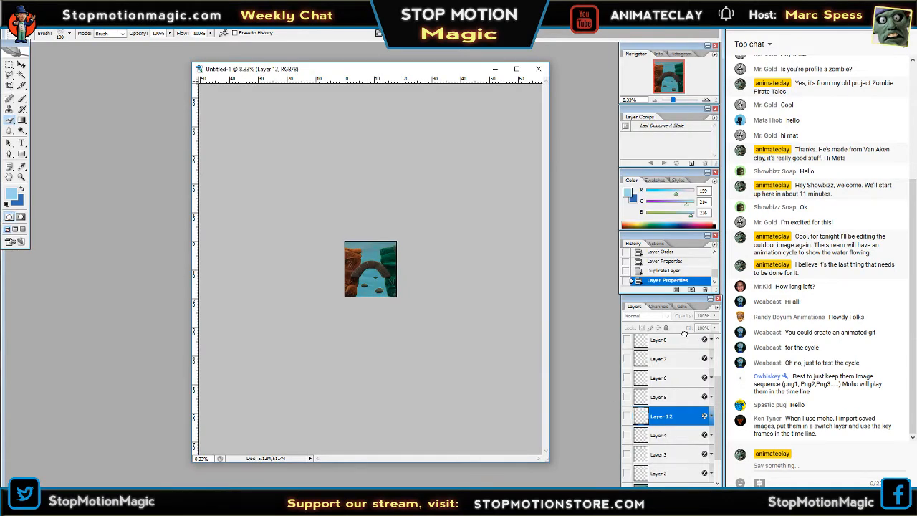
scroll(682, 343, "up", 3)
left_click_drag(682, 343, 680, 344)
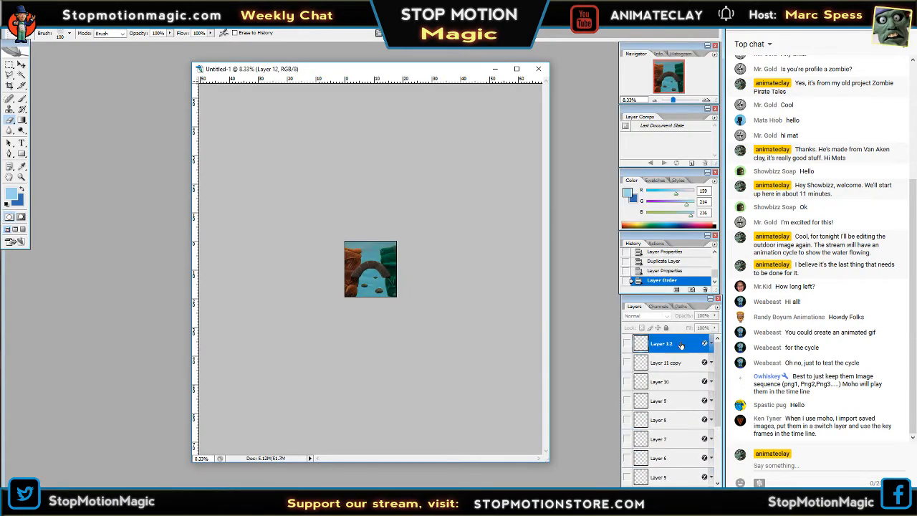
Show Layer 12 and examine its foam at 66.67% zoom.
left_click(628, 344)
left_click(708, 100)
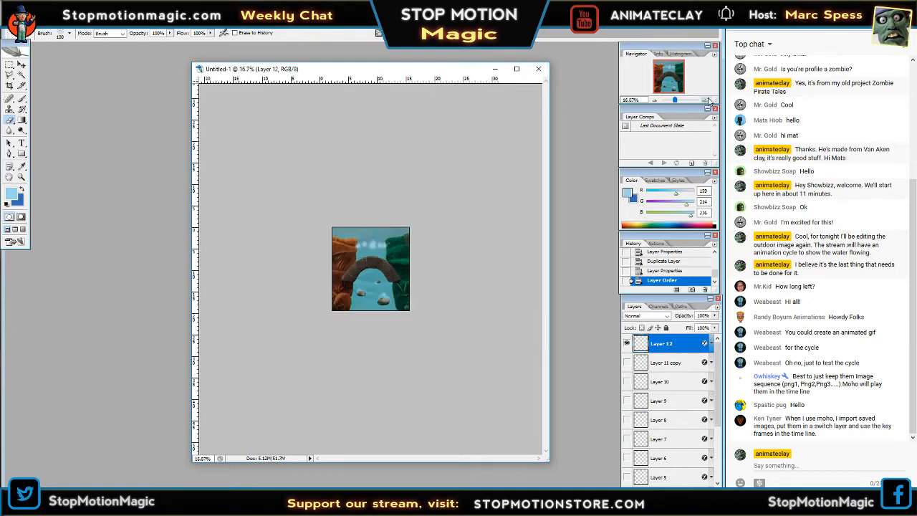
left_click(708, 100)
left_click(708, 100)
left_click(708, 100)
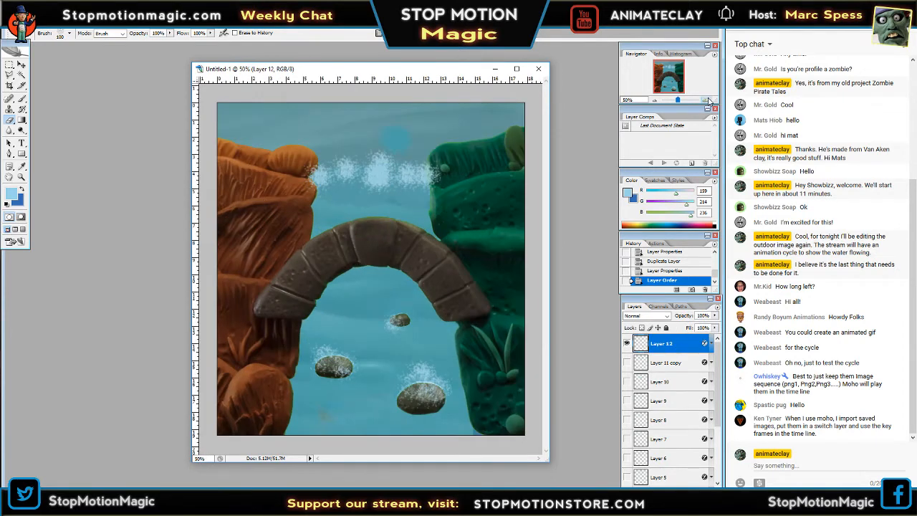
left_click(708, 100)
left_click_drag(675, 77, 675, 80)
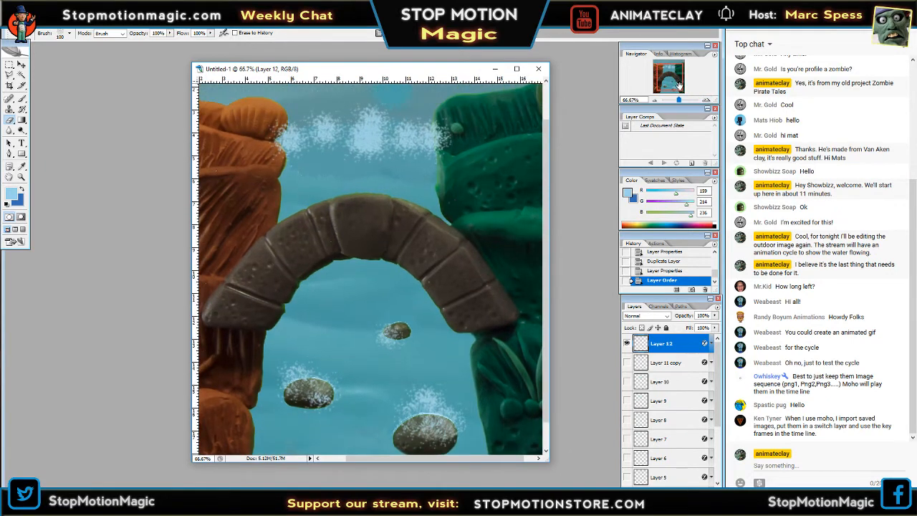
left_click(11, 122)
mouse_move(318, 143)
left_mouse_down()
mouse_move(286, 138)
mouse_move(300, 149)
left_mouse_up()
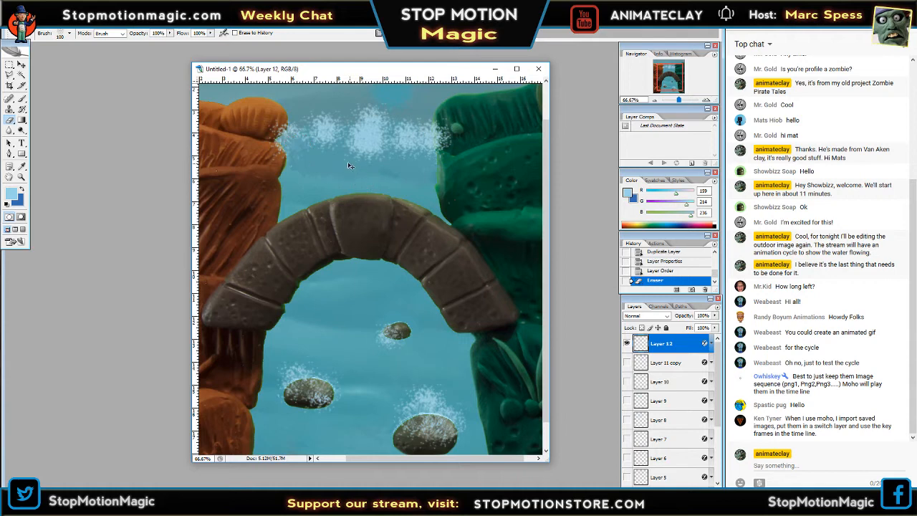
key("ctrl+z")
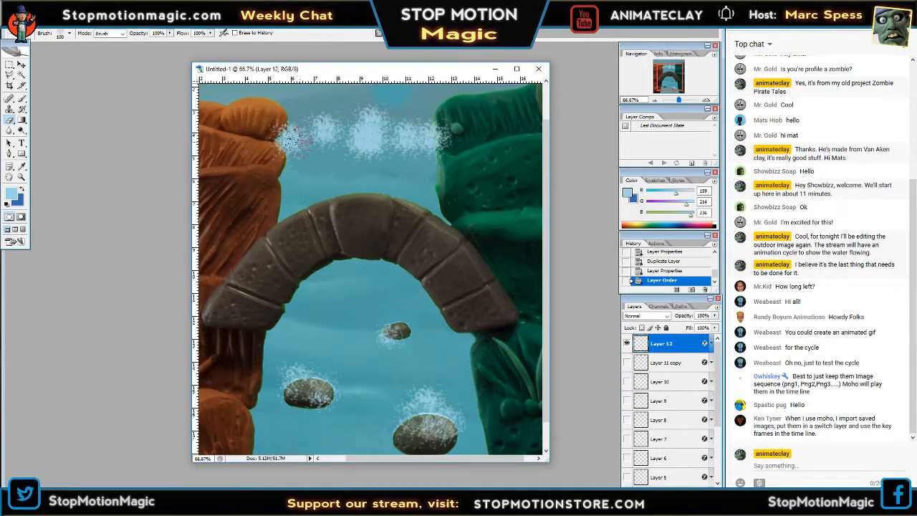
Erase patches along the lower part of the foam band between the cliffs on Layer 12.
left_click(298, 142)
left_click(373, 145)
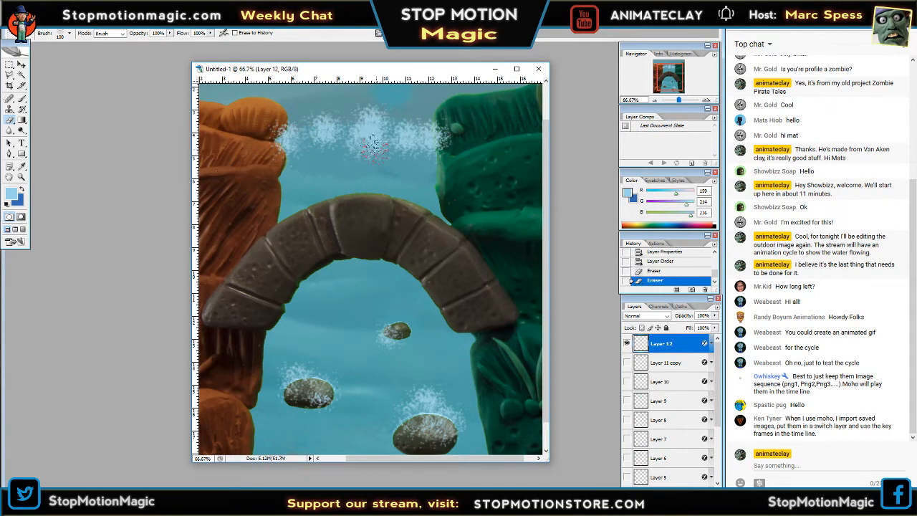
left_click(376, 144)
left_click(371, 129)
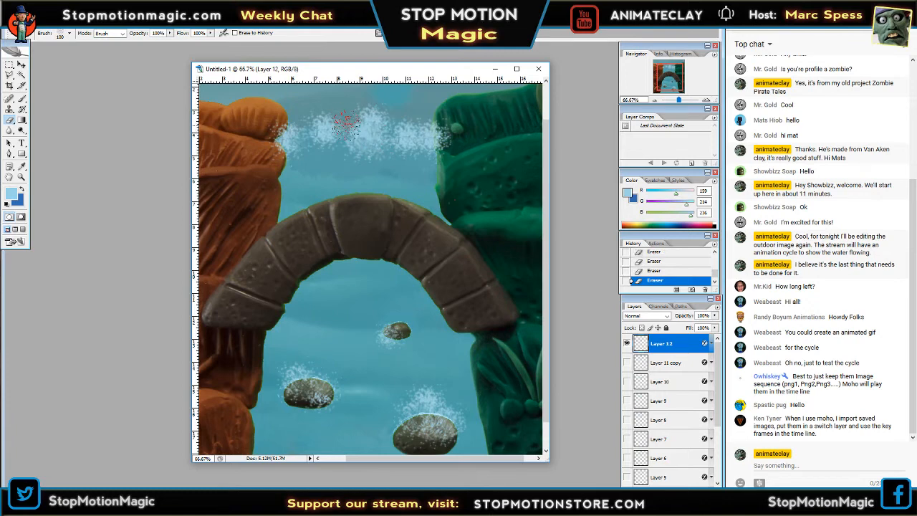
left_click(399, 142)
Set up the Smudge tool with the 46 px spatter brush tip enlarged to a 90 px diameter.
left_click_drag(10, 130, 54, 148)
key("Tab")
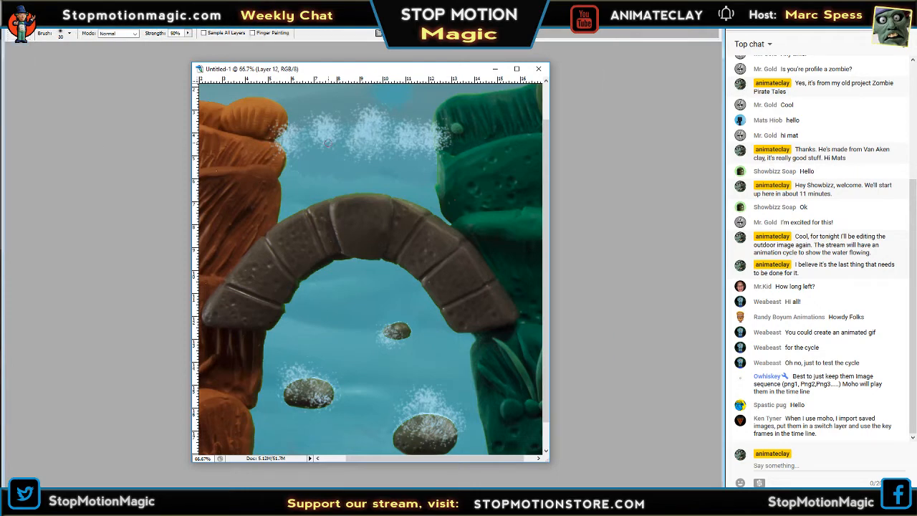
key("Tab")
left_click(69, 35)
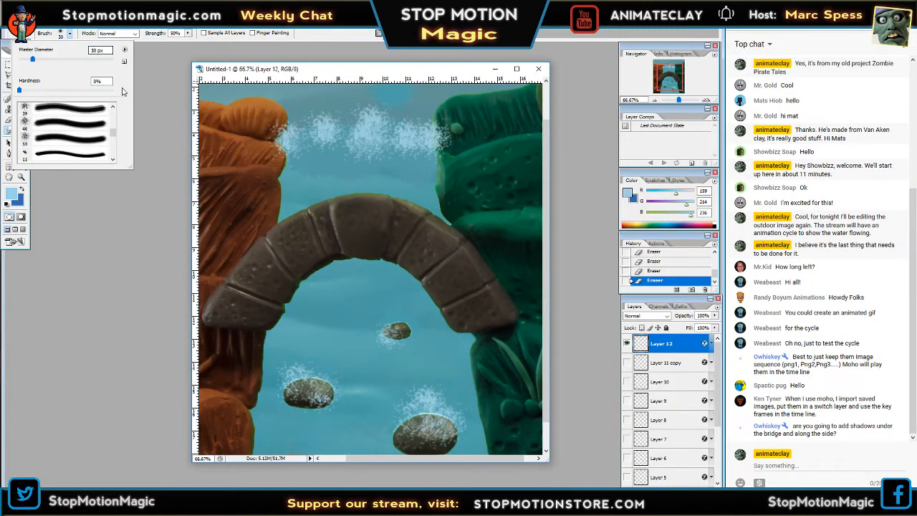
scroll(111, 133, "down", 3)
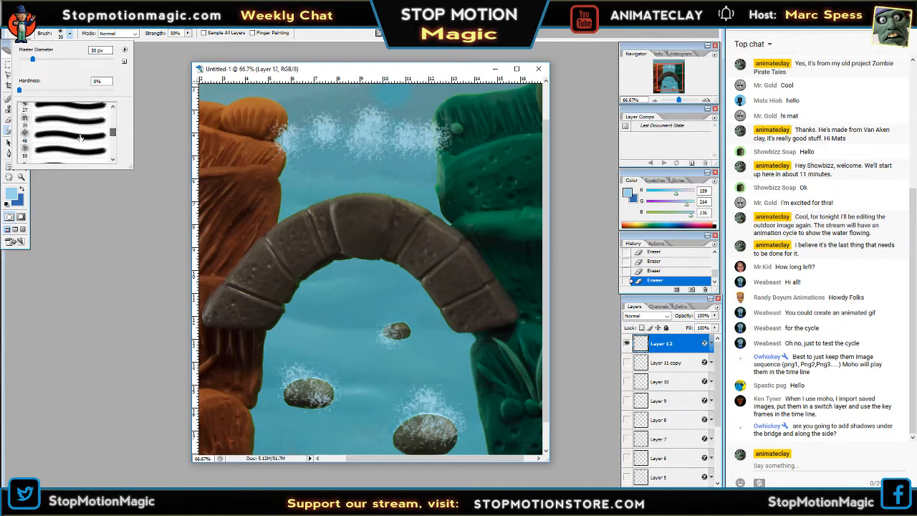
left_click(79, 136)
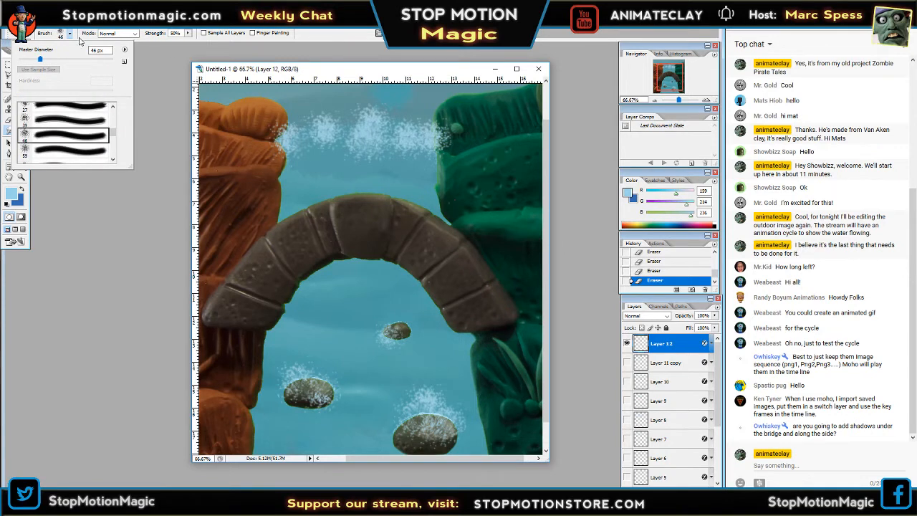
key("Tab")
left_click(70, 34)
left_click(75, 60)
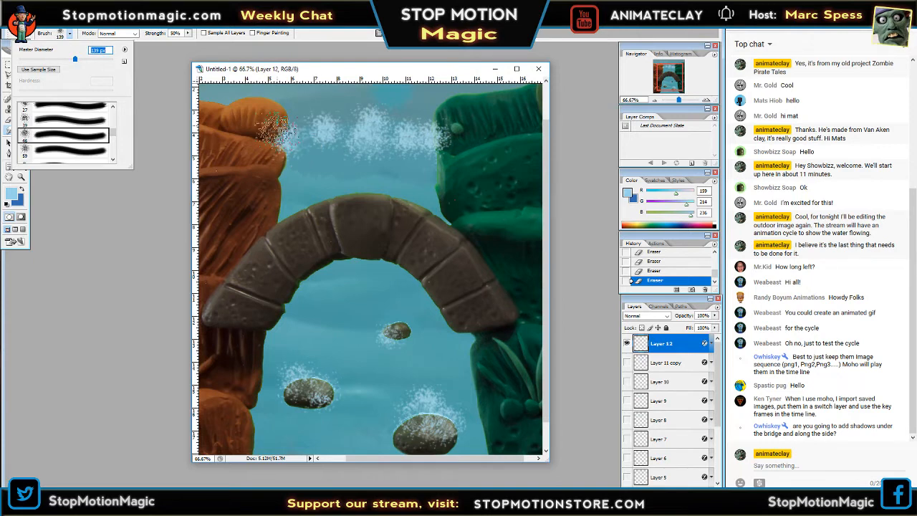
left_click_drag(75, 60, 61, 61)
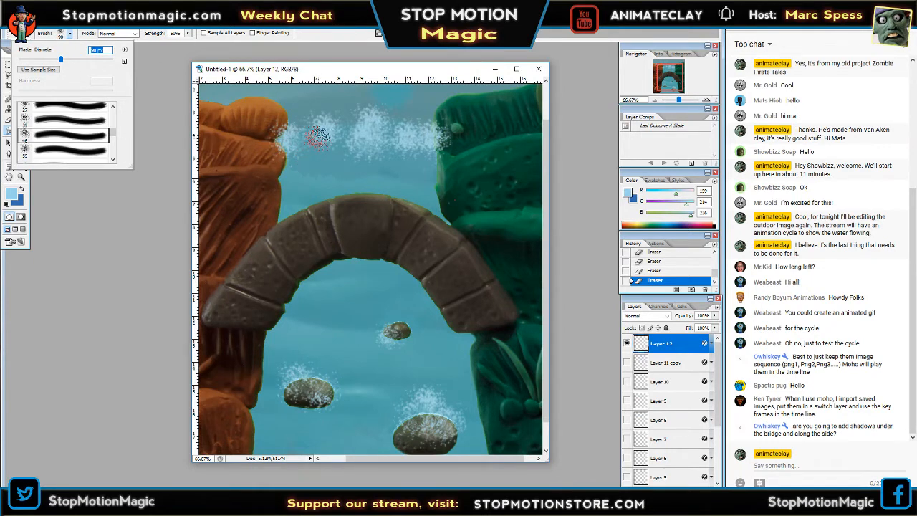
Smudge Layer 12's foam band between the cliffs downward into falling streaks, working at 50% zoom.
key("Tab")
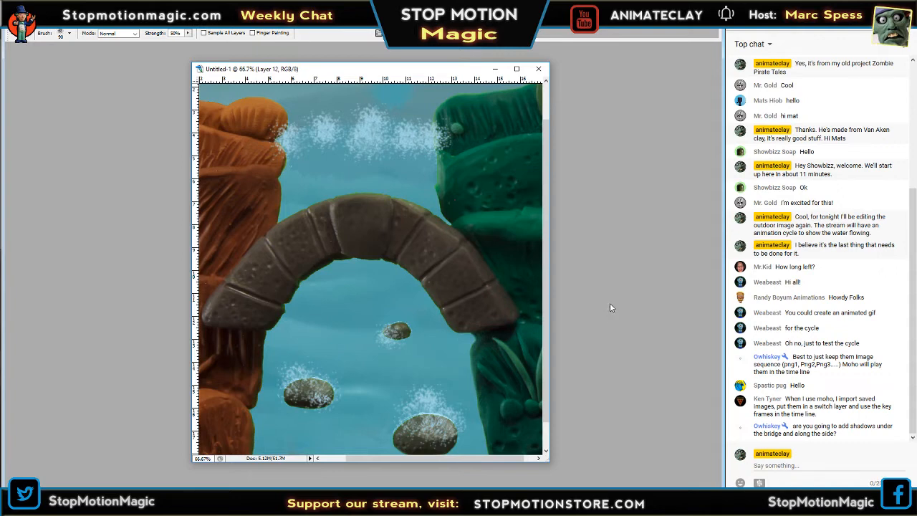
key("Tab")
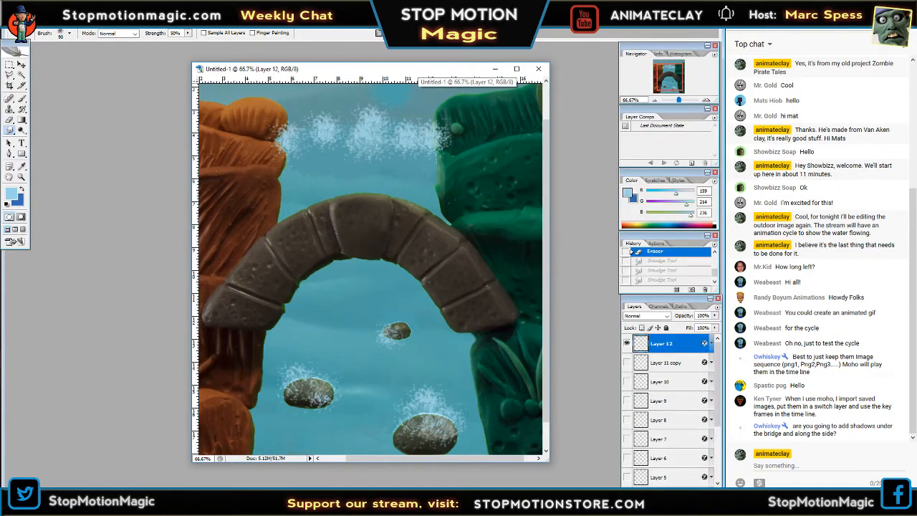
scroll(467, 240, "down", 1)
left_click(654, 101)
left_click(654, 101)
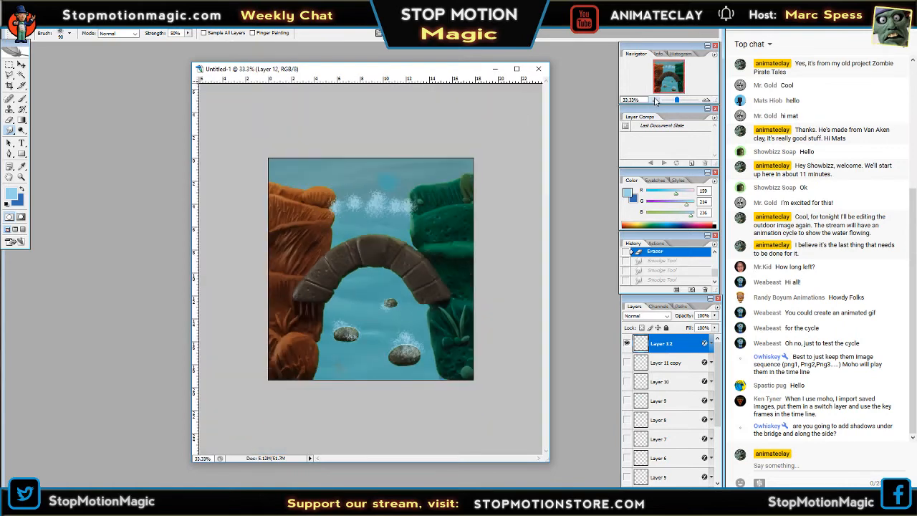
left_click(655, 101)
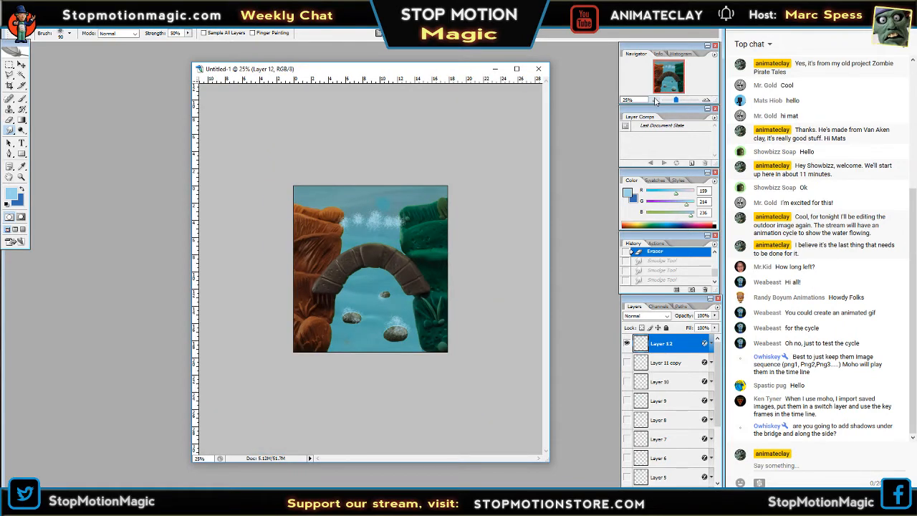
left_click(705, 101)
left_click(707, 101)
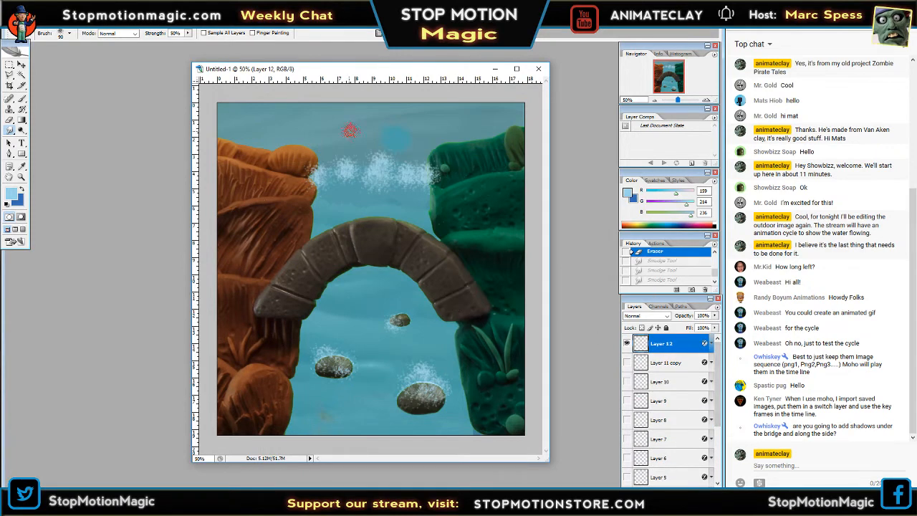
left_click(627, 341)
left_click(627, 341)
left_click_drag(339, 176, 374, 195)
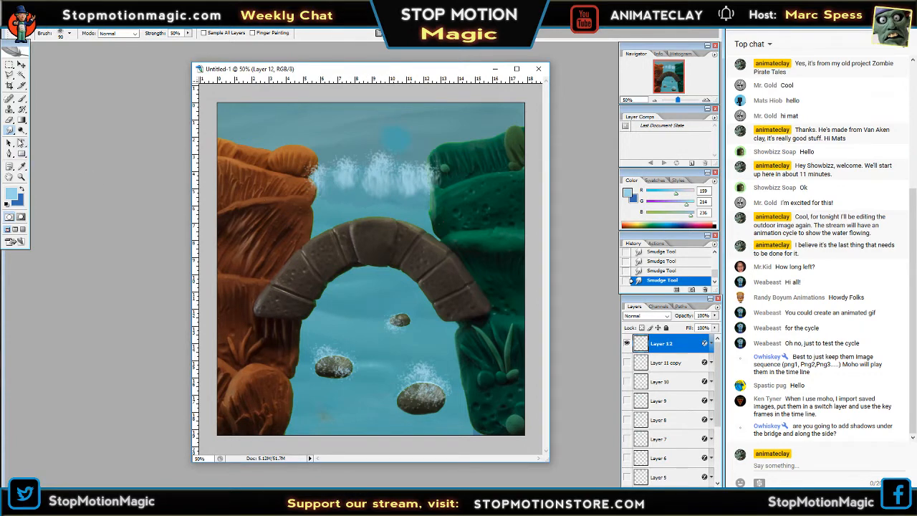
Break up the lower edge of Layer 12's smudged foam band with the 100 px Eraser and check it at 25% zoom.
left_click(10, 120)
key("Tab")
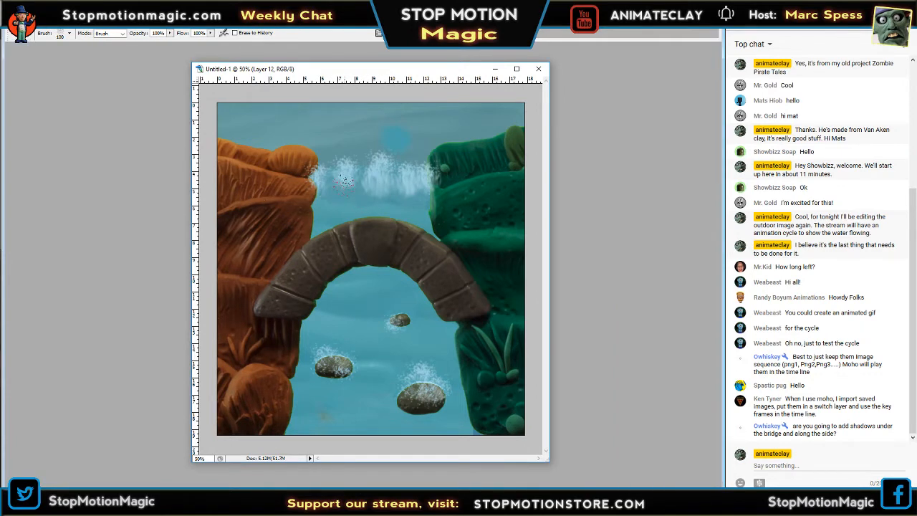
mouse_move(358, 179)
left_mouse_down()
mouse_move(382, 185)
mouse_move(384, 199)
mouse_move(410, 188)
left_mouse_up()
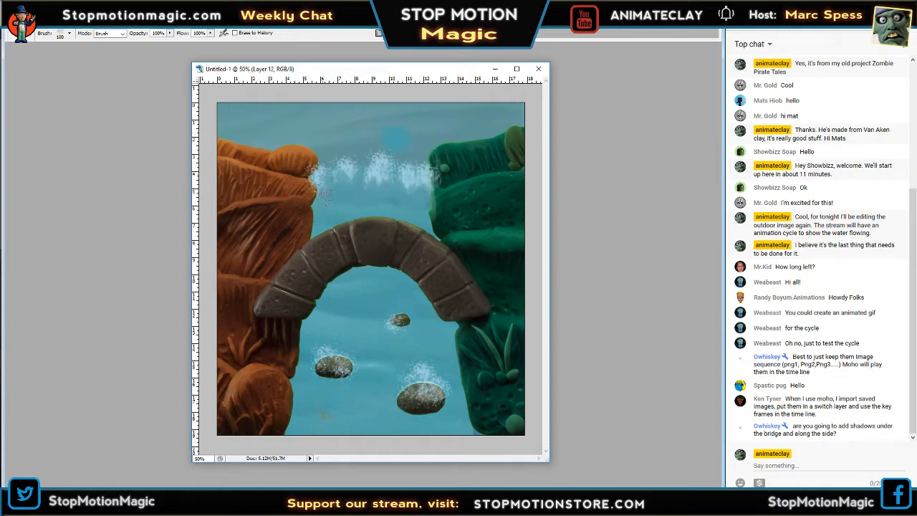
key("Tab")
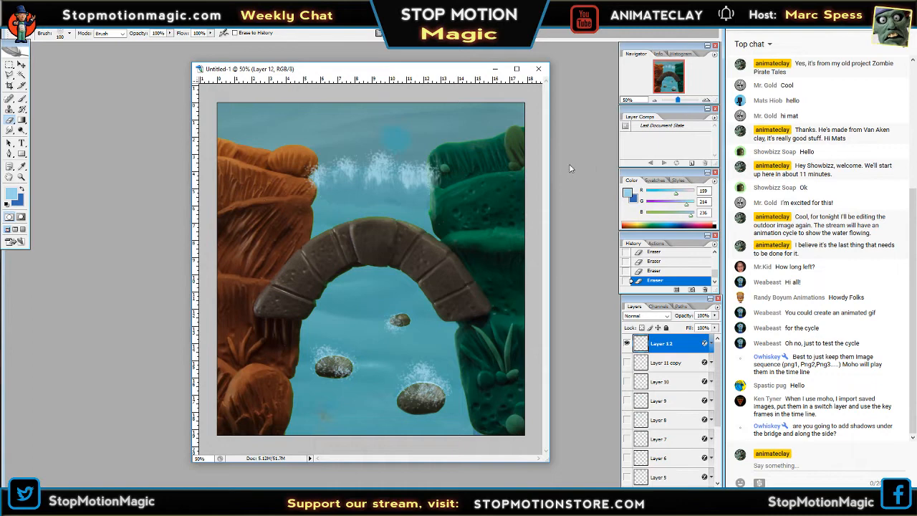
left_click(655, 100)
left_click(655, 100)
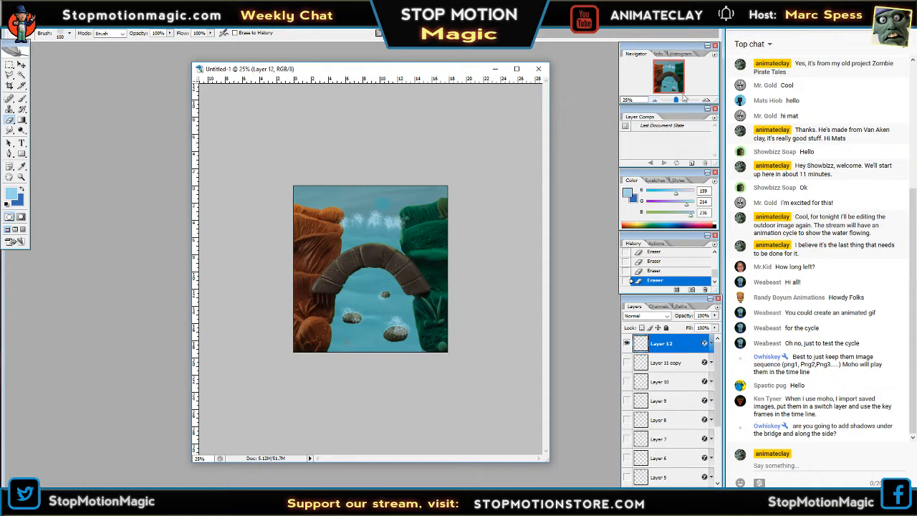
left_click(706, 100)
left_click(706, 100)
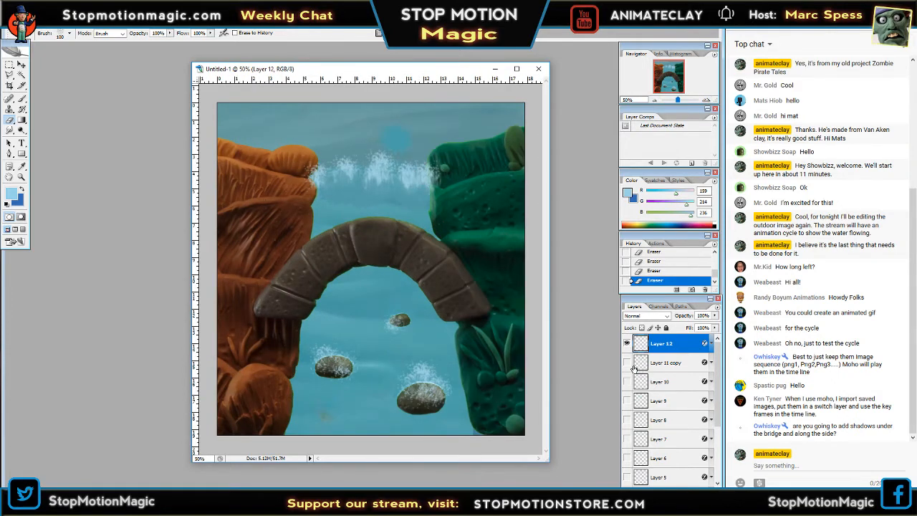
Show Layer 11 copy instead of Layer 12 and erase along the lower edge of its upper foam band.
left_click(626, 343)
left_click(627, 362)
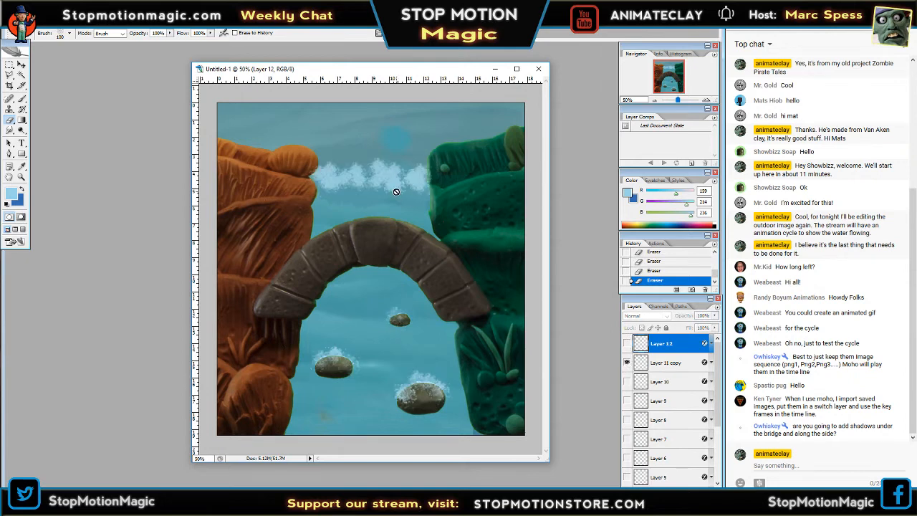
left_click(664, 364)
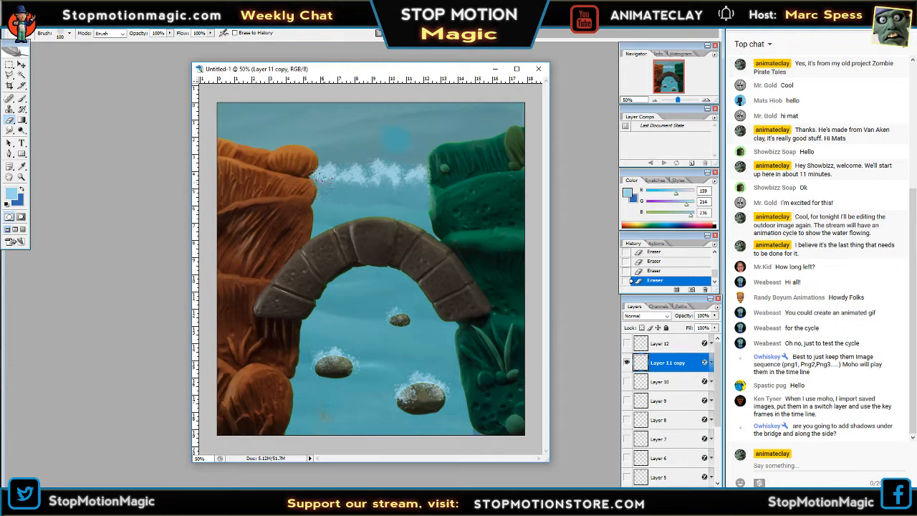
Show Layer 12 instead of Layer 11 copy and erase its foam where it overlaps the cliffs.
left_click(628, 363)
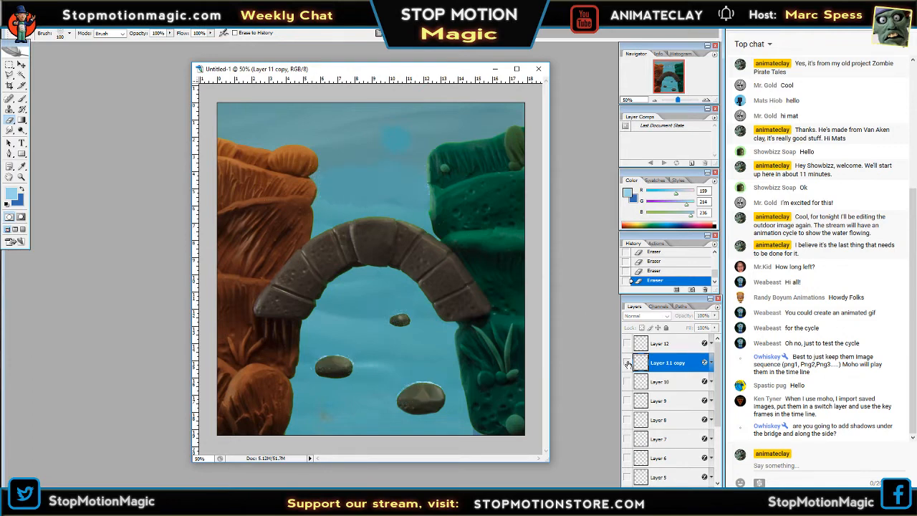
left_click(627, 344)
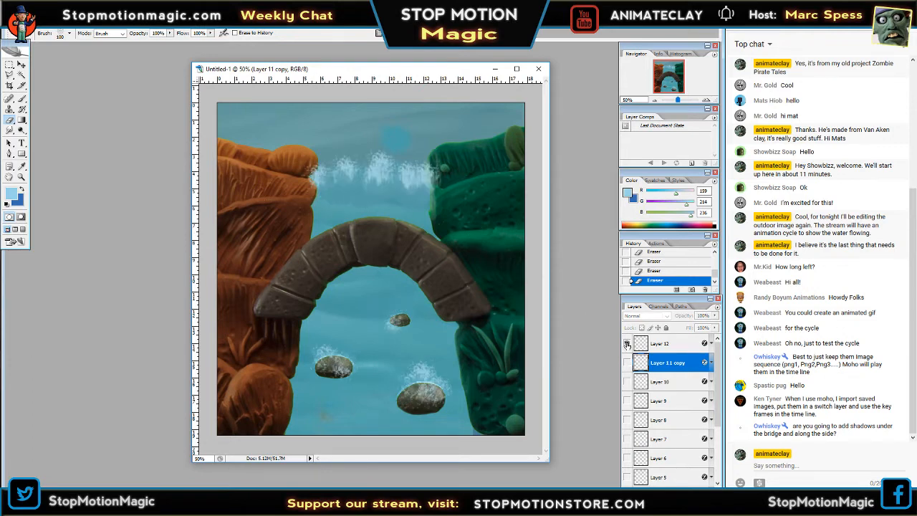
left_click(381, 180)
left_click(453, 190)
key("Tab")
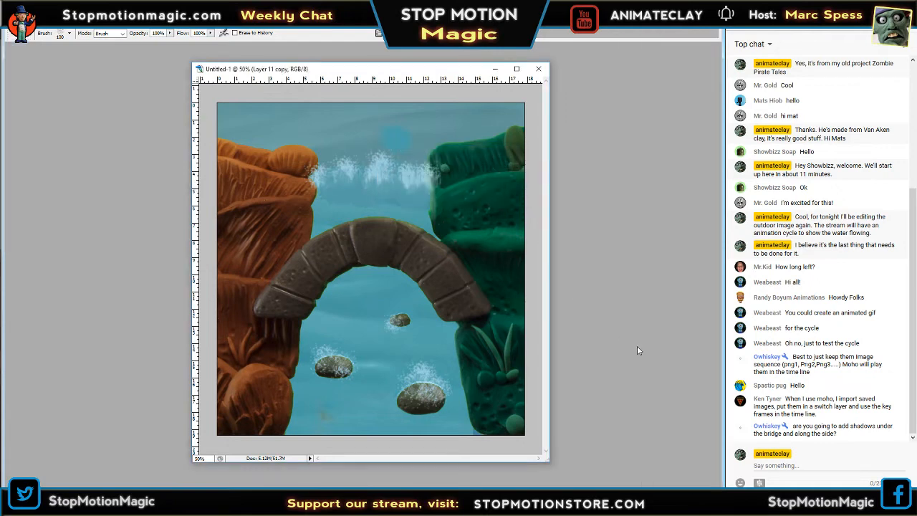
key("Tab")
left_click(663, 342)
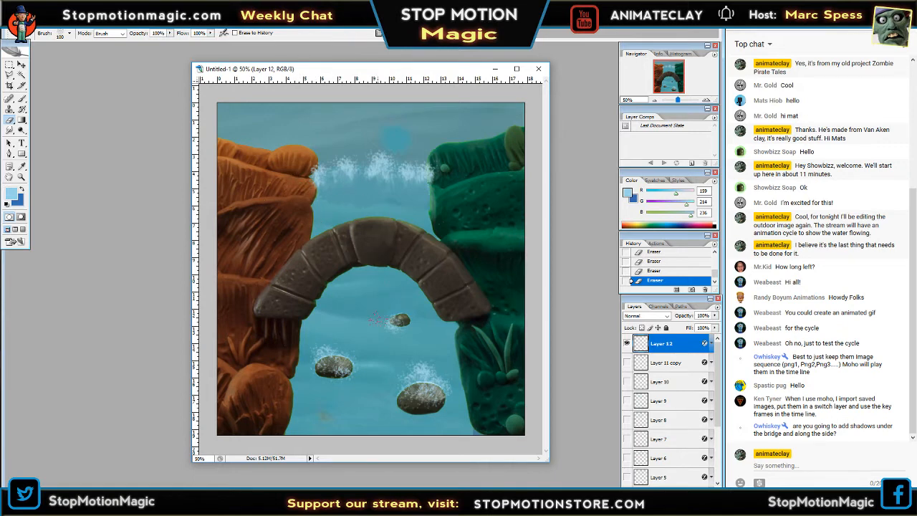
Show only Layer 10's foam and erase along the lower edge of its band between the cliffs.
left_click(626, 344)
left_click(625, 363)
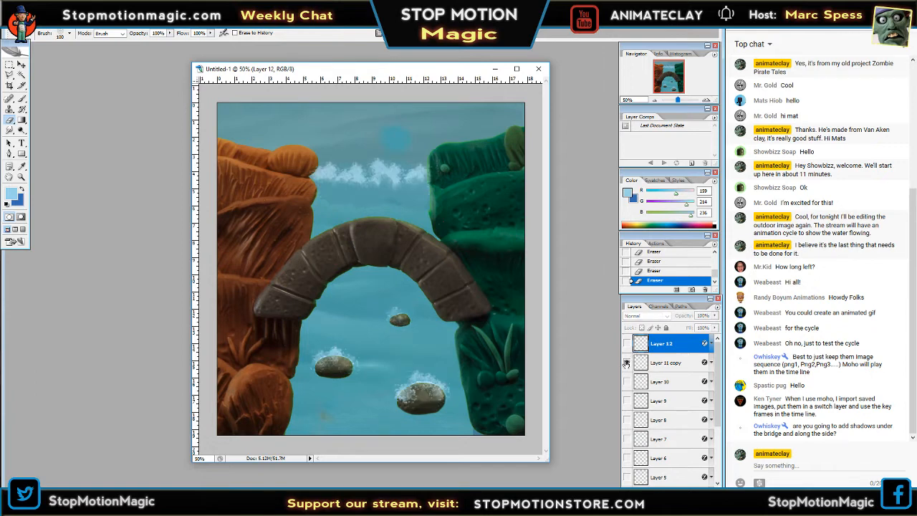
left_click(626, 362)
left_click(627, 381)
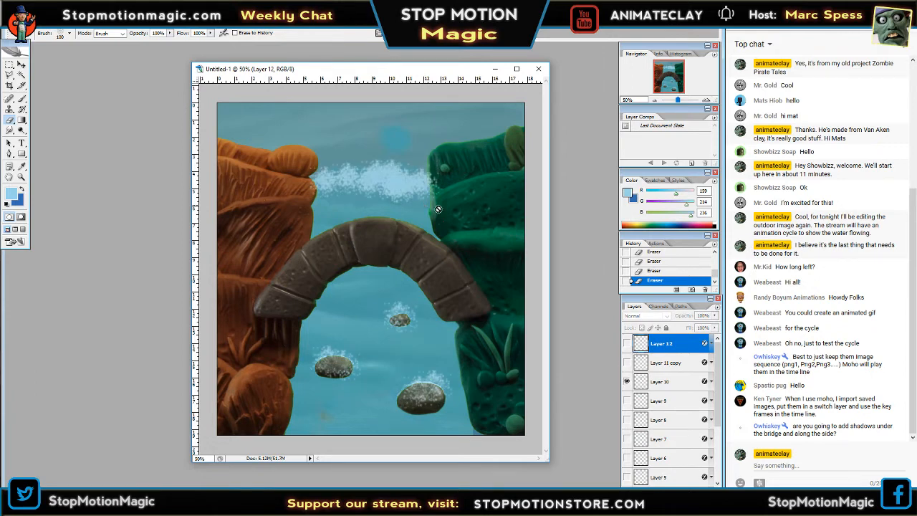
left_click(673, 382)
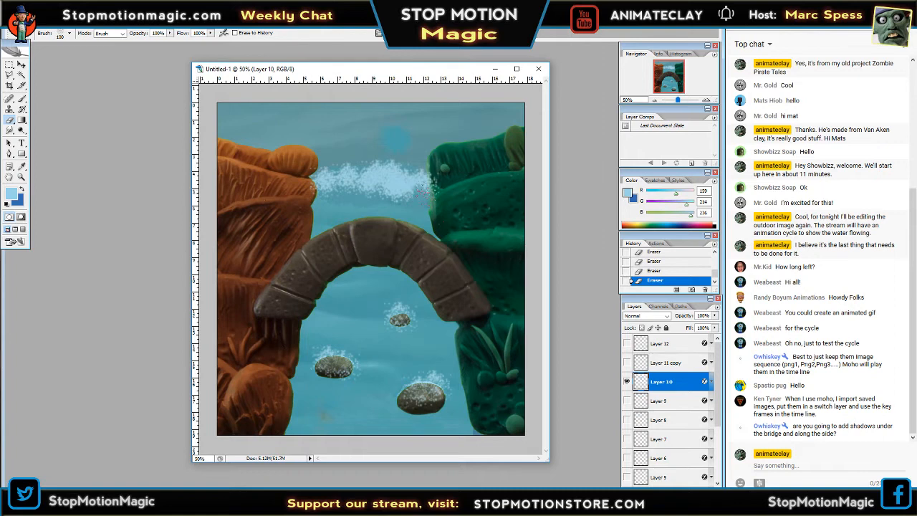
mouse_move(409, 213)
left_mouse_down()
mouse_move(396, 185)
mouse_move(391, 220)
mouse_move(383, 192)
mouse_move(377, 227)
mouse_move(360, 187)
mouse_move(356, 210)
left_mouse_up()
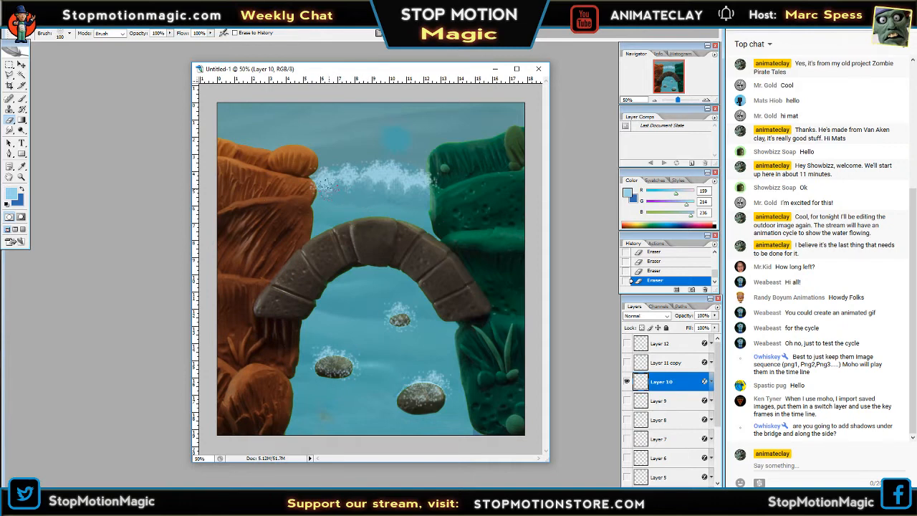
Show Layer 9 instead of Layer 10 and trim its upper foam band near the cliffs with the 100 px Eraser.
left_click(626, 382)
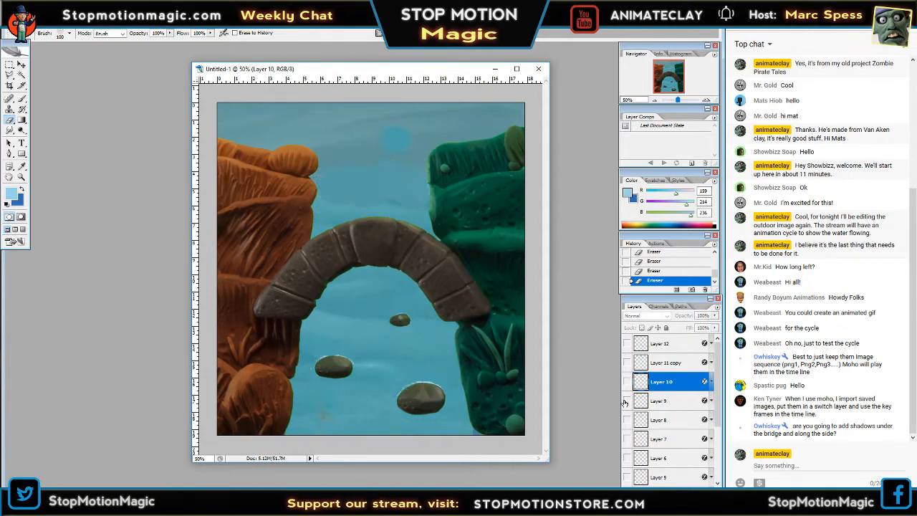
left_click(626, 401)
left_click(656, 400)
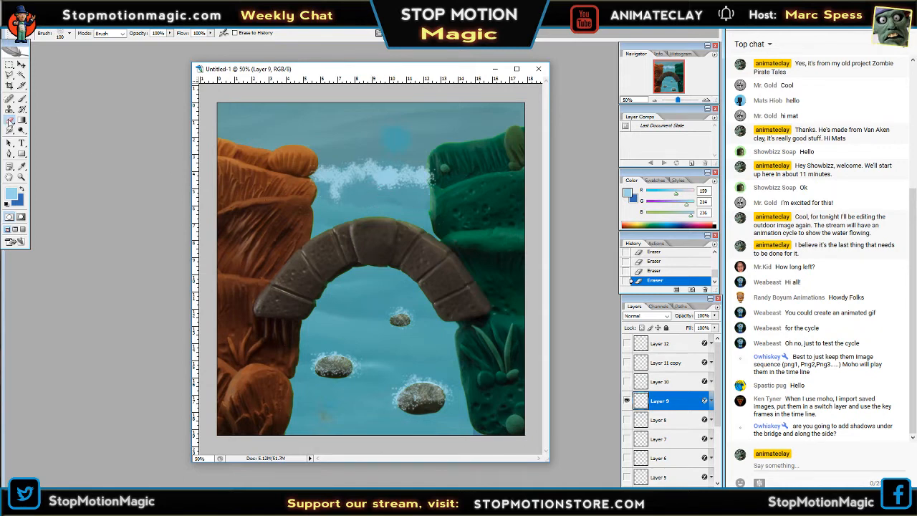
left_click(70, 34)
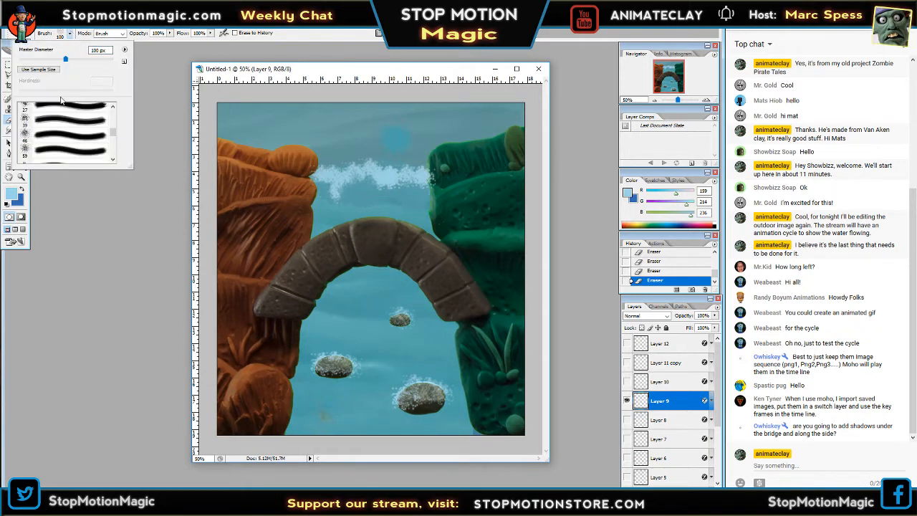
left_click(75, 224)
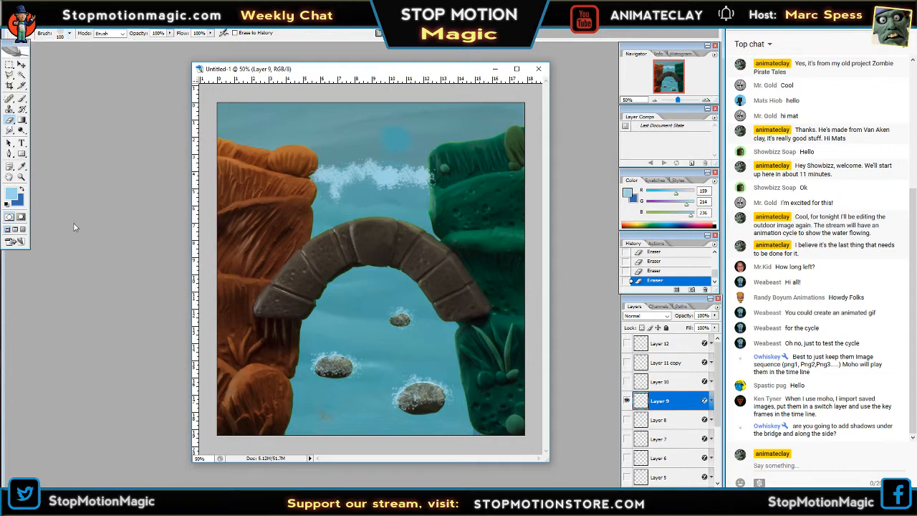
key("Tab")
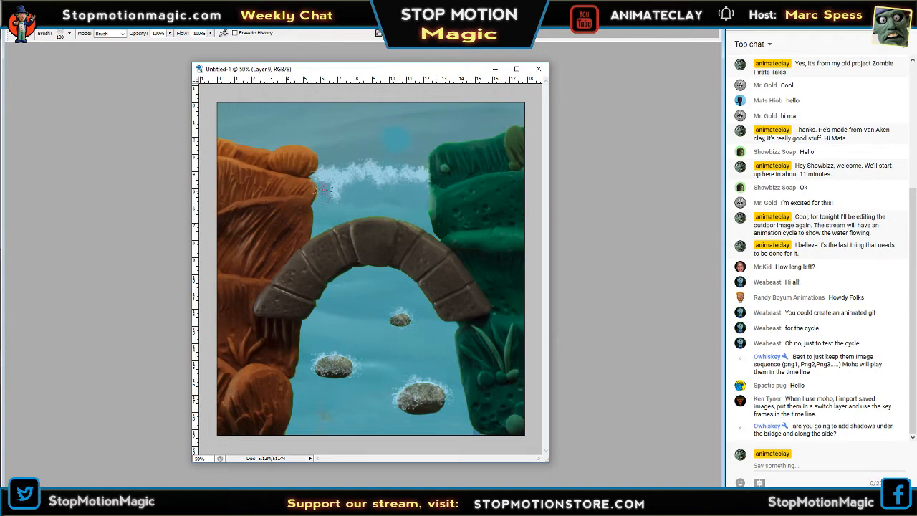
key("Tab")
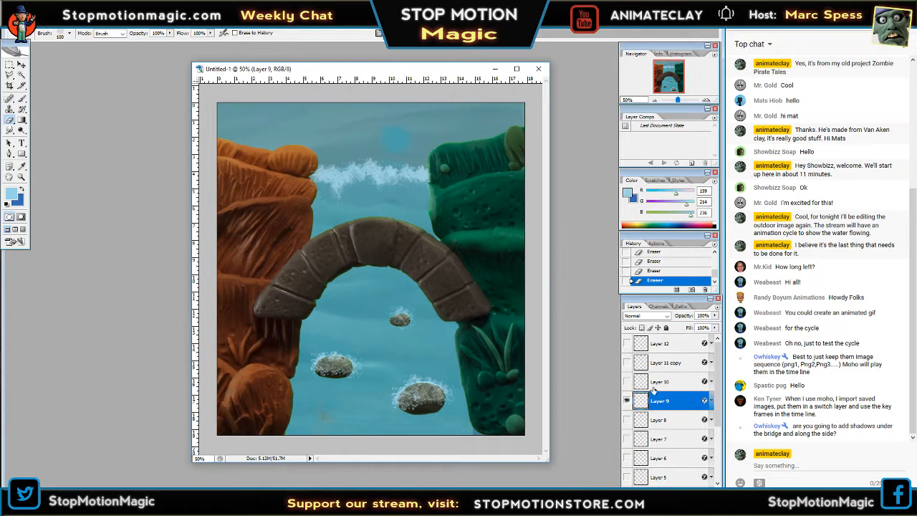
Show Layer 8 instead of Layer 9 and erase along its upper foam band's lower edge and where it overlaps the cliffs.
left_click(627, 401)
left_click(627, 419)
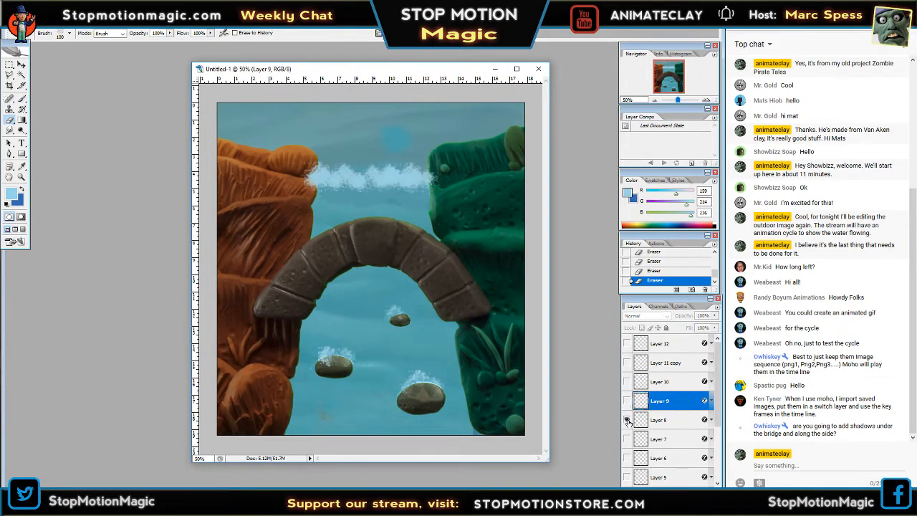
left_click(661, 421)
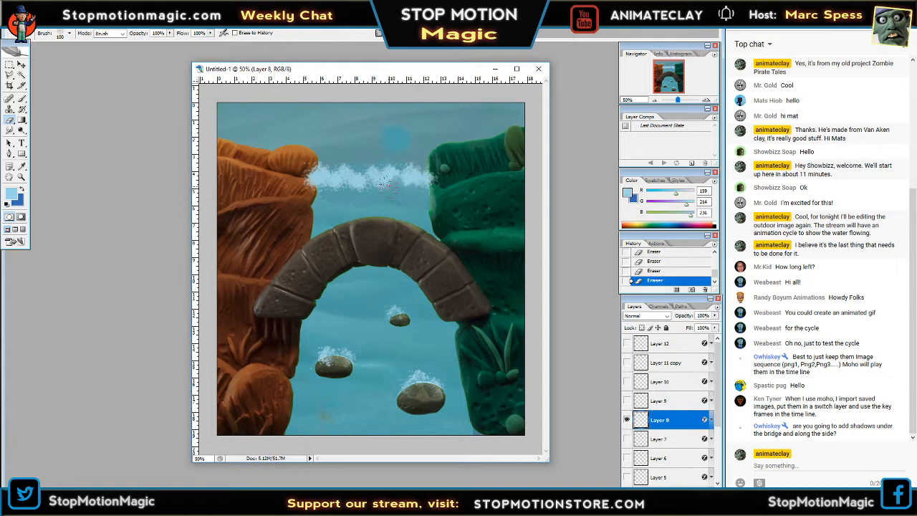
mouse_move(368, 188)
left_mouse_down()
mouse_move(349, 206)
mouse_move(348, 188)
mouse_move(341, 202)
mouse_move(330, 183)
mouse_move(303, 204)
mouse_move(312, 194)
mouse_move(392, 206)
mouse_move(413, 192)
mouse_move(407, 203)
mouse_move(292, 169)
mouse_move(298, 200)
left_mouse_up()
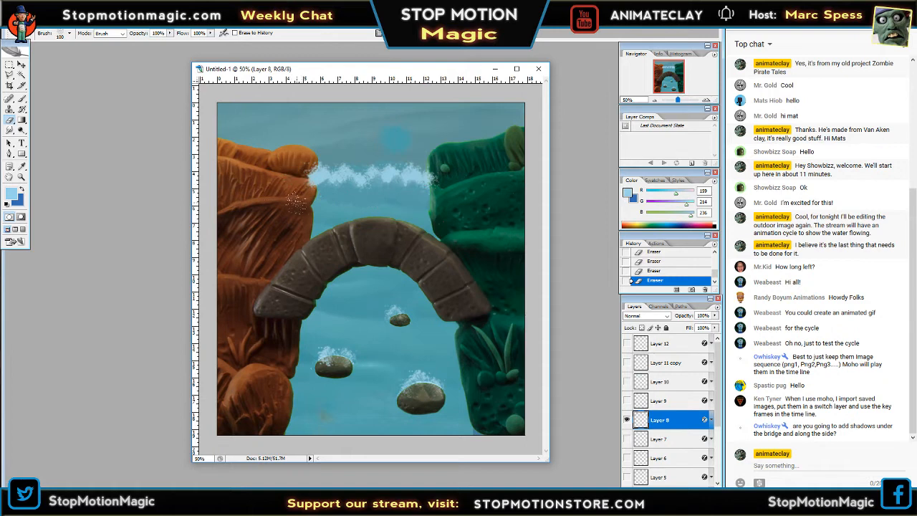
left_click_drag(434, 179, 439, 198)
Show Layer 7 instead of Layer 8 and erase patches along the lower edge of its foam band between the cliffs.
left_click(627, 421)
left_click(627, 439)
left_click(659, 438)
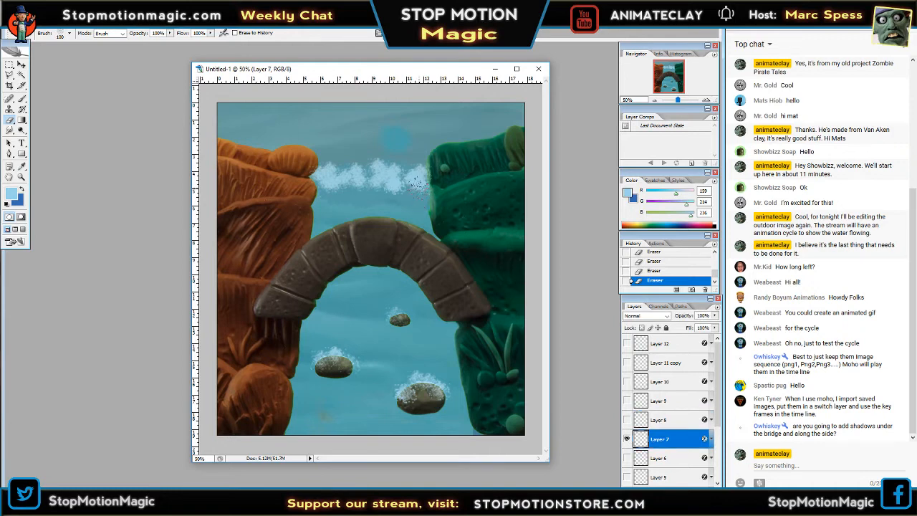
left_click(418, 186)
left_click(397, 185)
left_click(384, 182)
left_click(376, 186)
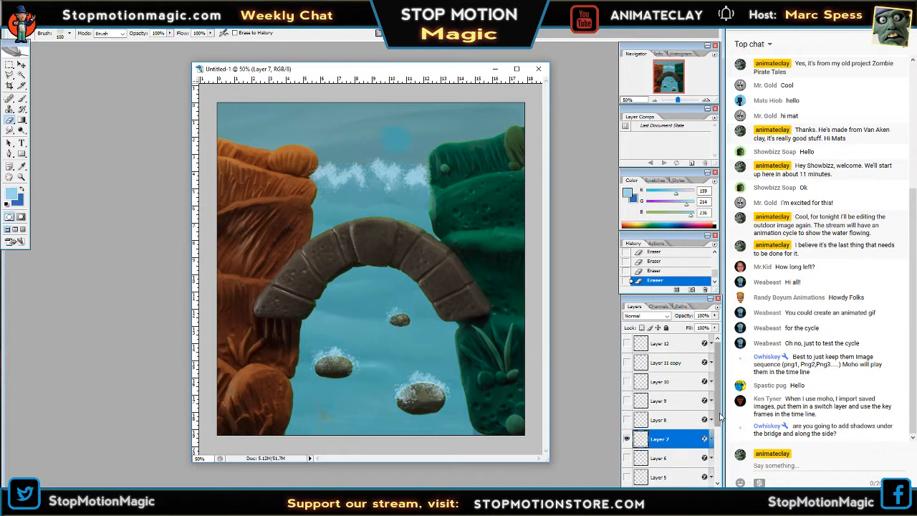
Show only Layer 6's foam and erase parts of its upper band between the cliffs with the 100 px Eraser.
left_click_drag(718, 418, 718, 464)
left_click(627, 363)
left_click(626, 381)
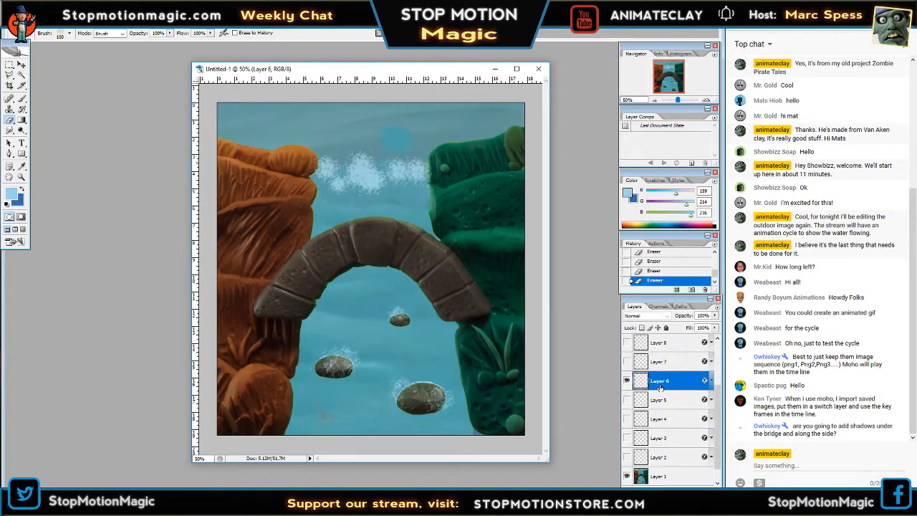
left_click(662, 380)
left_click(399, 178)
left_click_drag(401, 178, 414, 176)
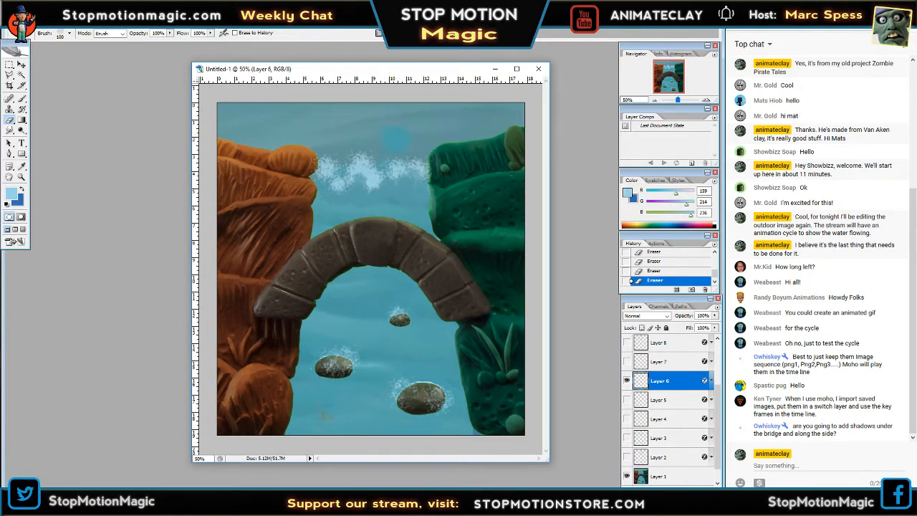
Inspect the foam on Layers 5, 4, 3 and 2 in turn, showing and selecting only one of them at a time.
left_click(627, 380)
left_click(626, 399)
left_click(659, 400)
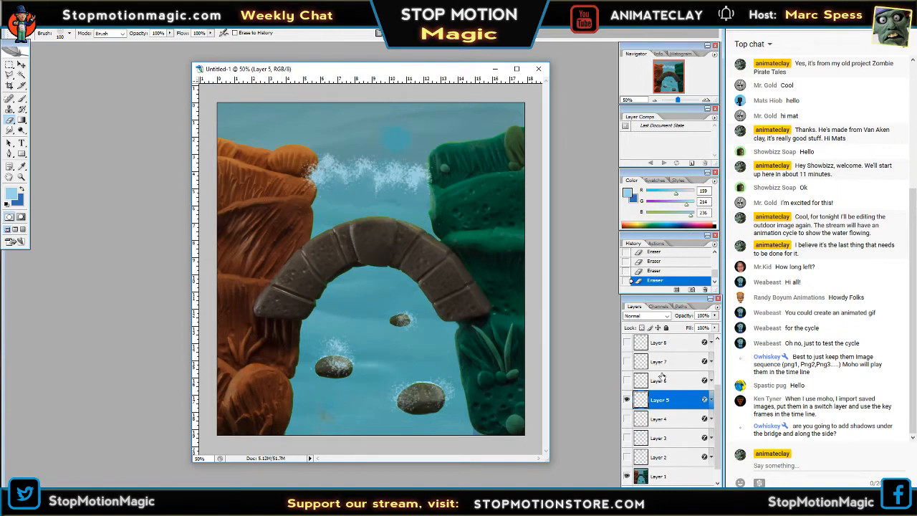
left_click(627, 399)
left_click(627, 418)
left_click(658, 418)
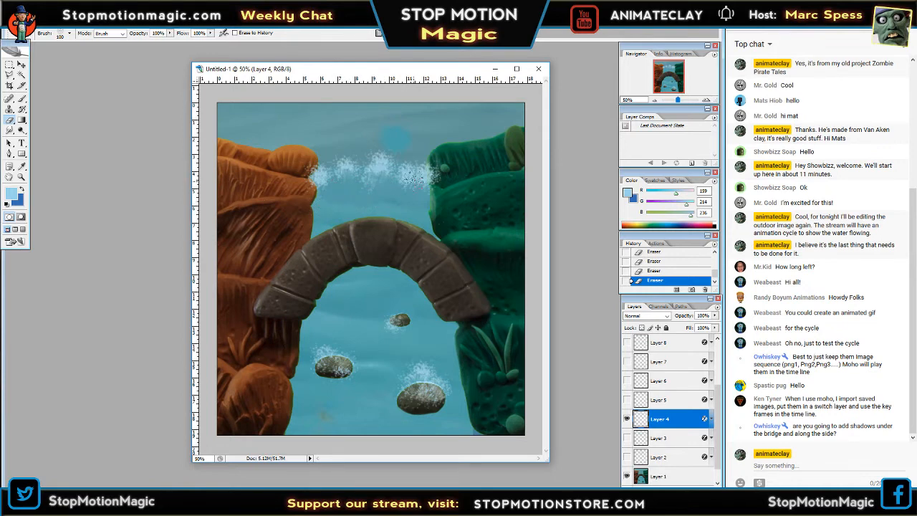
left_click(627, 418)
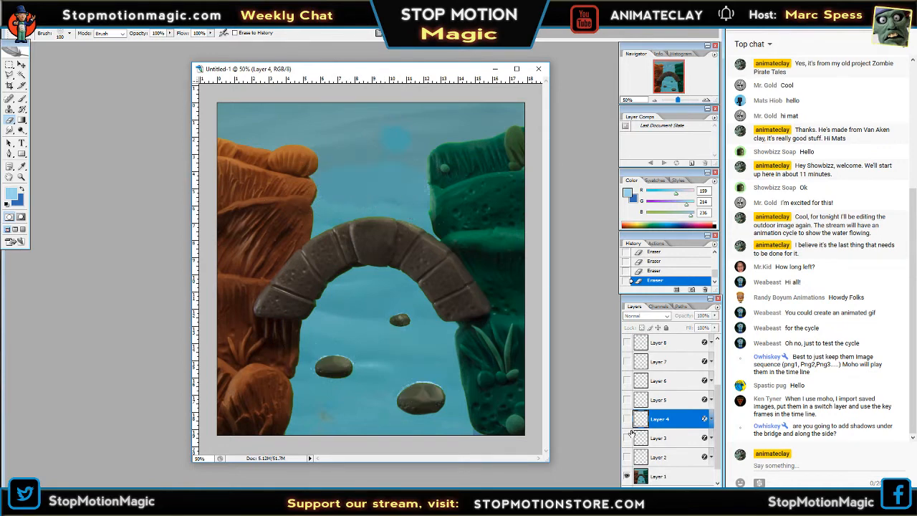
left_click(627, 437)
left_click(654, 437)
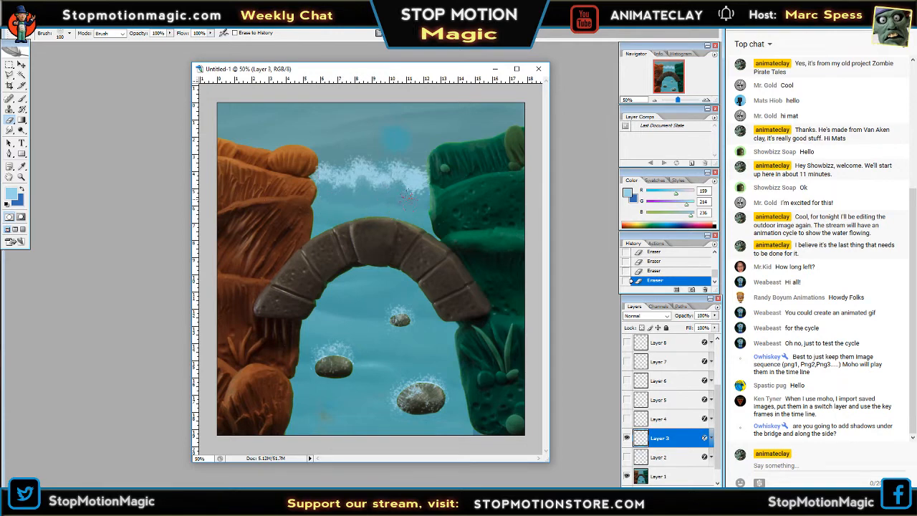
left_click(626, 436)
left_click(626, 457)
left_click(659, 456)
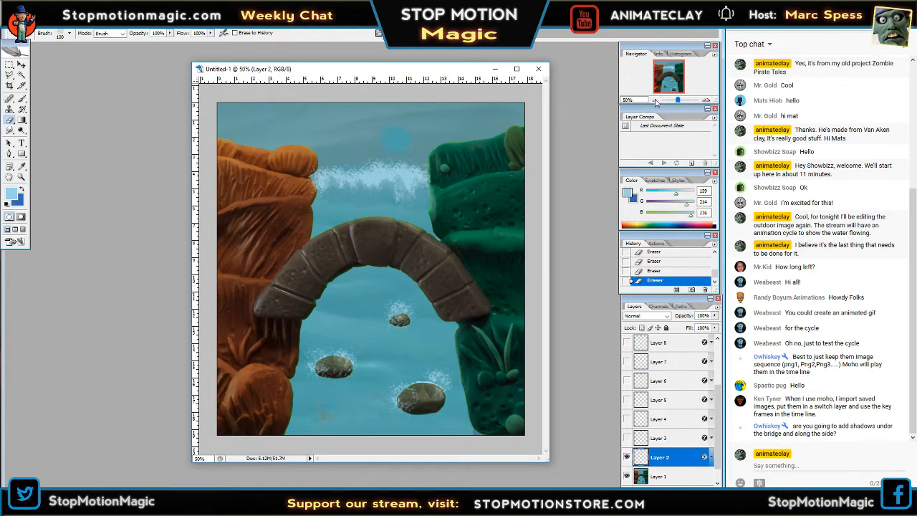
Preview the water cycle at 12.5% zoom by showing each foam layer alone in turn, from Layer 2 up to Layer 11 copy.
left_click(653, 101)
left_click(653, 101)
left_click(653, 101)
left_click(654, 101)
left_click(654, 101)
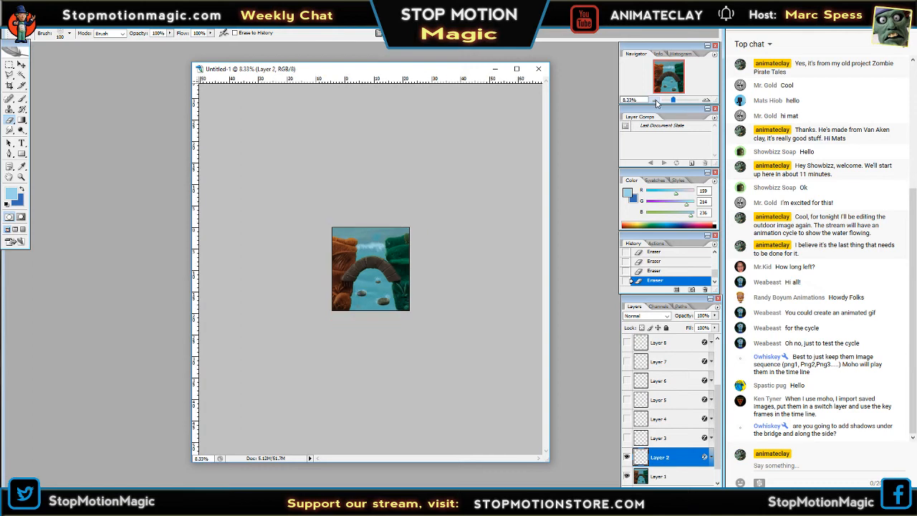
left_click(655, 102)
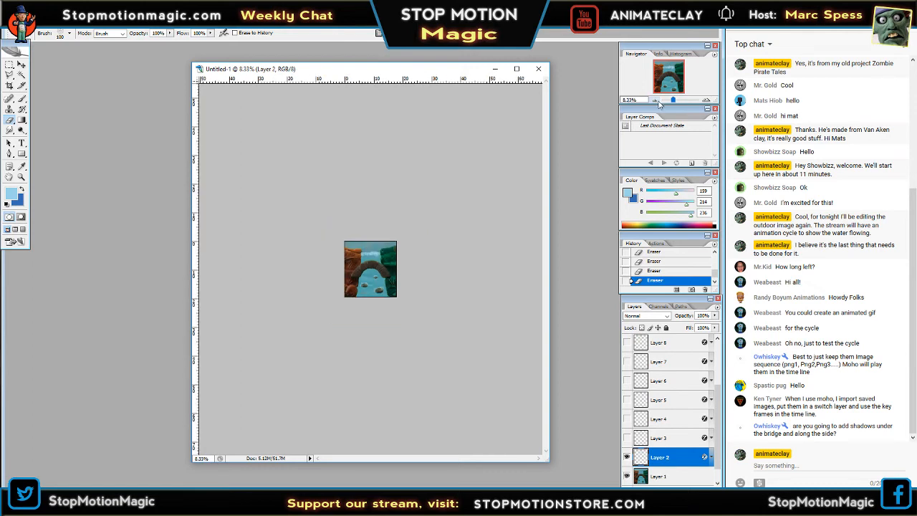
left_click(707, 100)
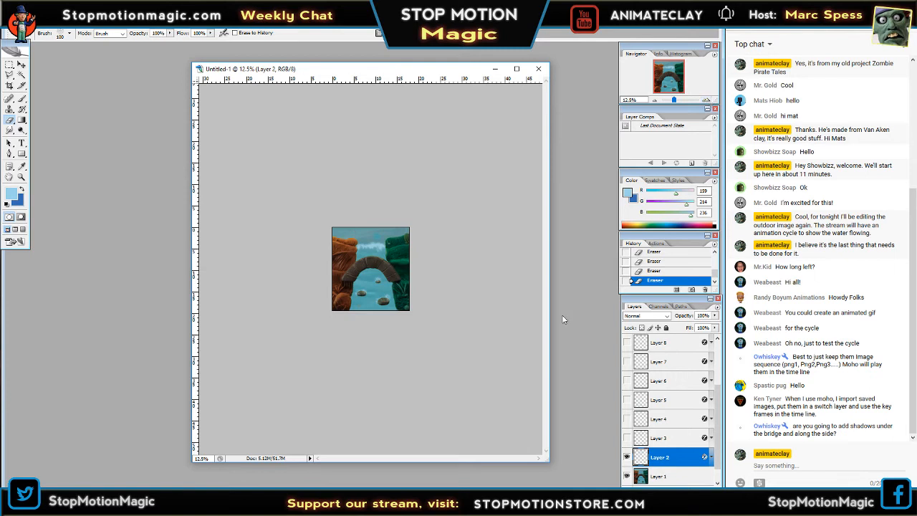
left_click(627, 457)
left_click(626, 438)
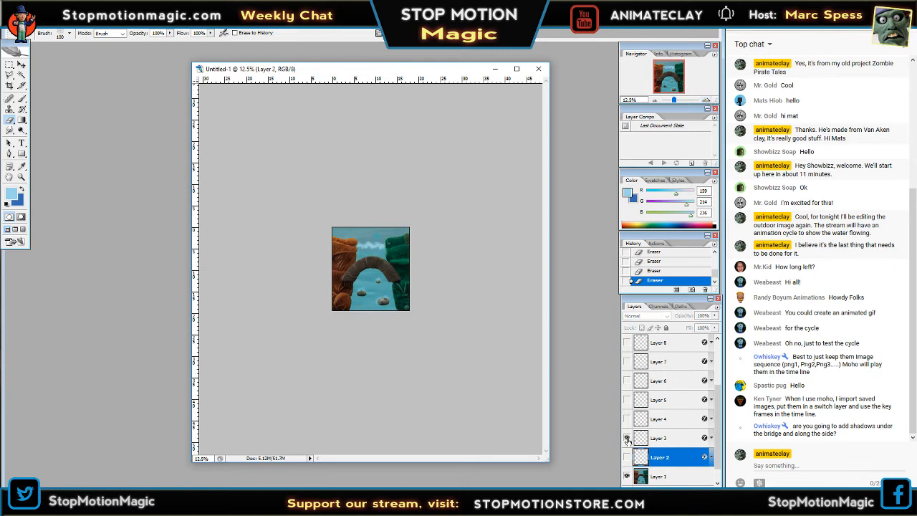
left_click(627, 438)
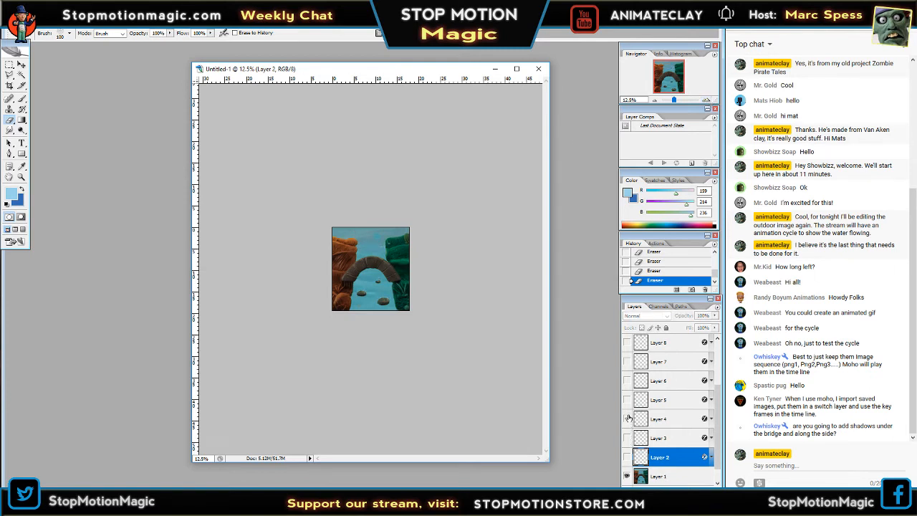
left_click(627, 419)
left_click(627, 418)
left_click(627, 400)
left_click(626, 400)
left_click(626, 380)
left_click(626, 380)
left_click(626, 362)
left_click(627, 362)
left_click(626, 342)
left_click(626, 343)
left_click_drag(718, 399, 720, 371)
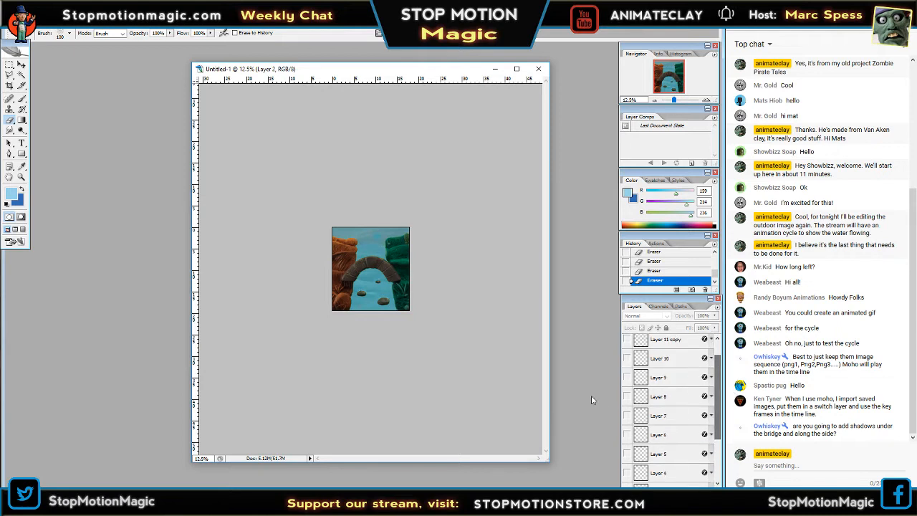
left_click(626, 377)
left_click(626, 377)
left_click(627, 358)
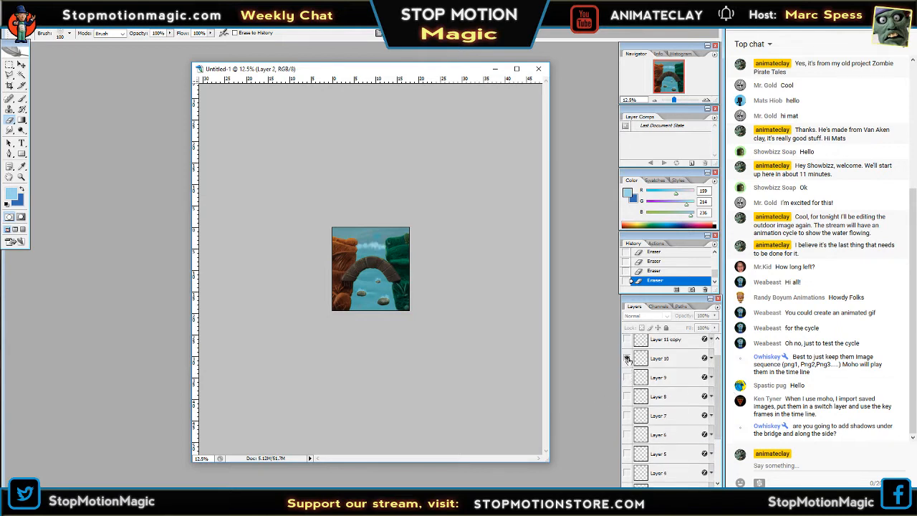
left_click(626, 358)
left_click(627, 339)
left_click(627, 339)
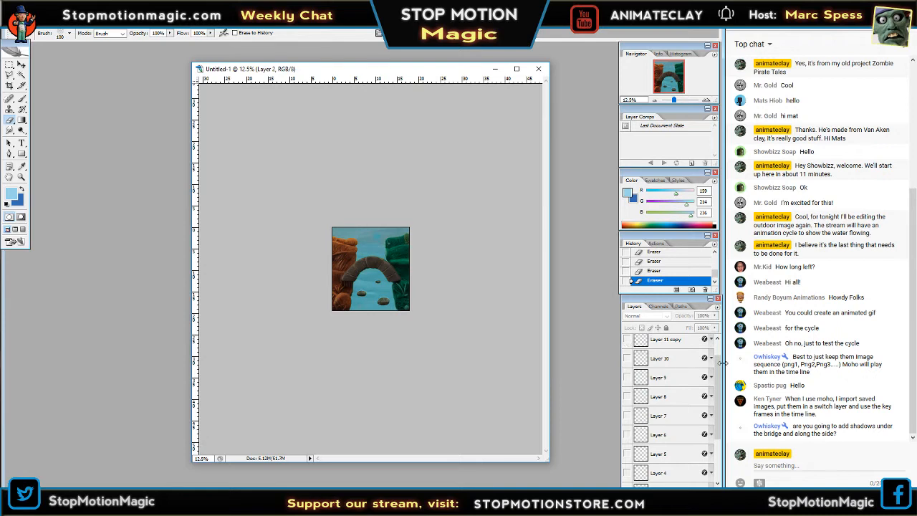
left_click_drag(720, 364, 720, 355)
left_click(627, 363)
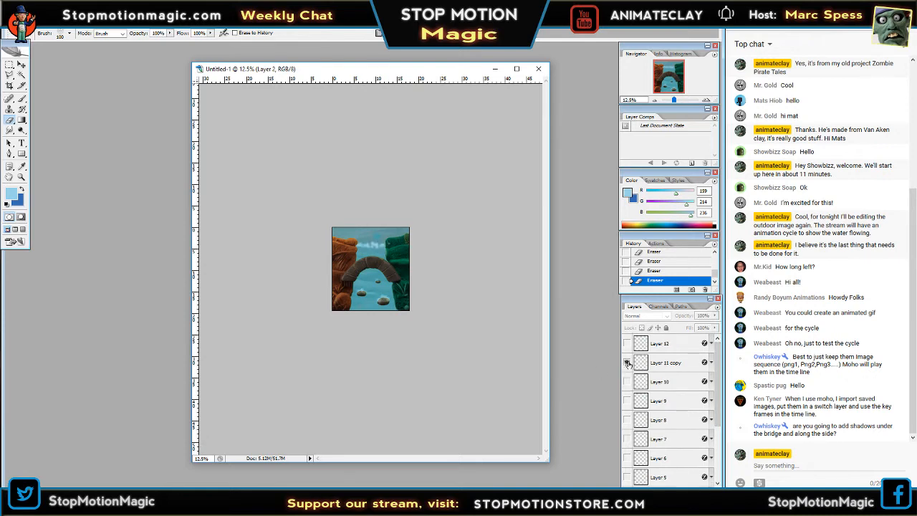
Rename the layer "Layer 11 copy" as "Layer 11".
left_click(665, 363)
right_click(666, 363)
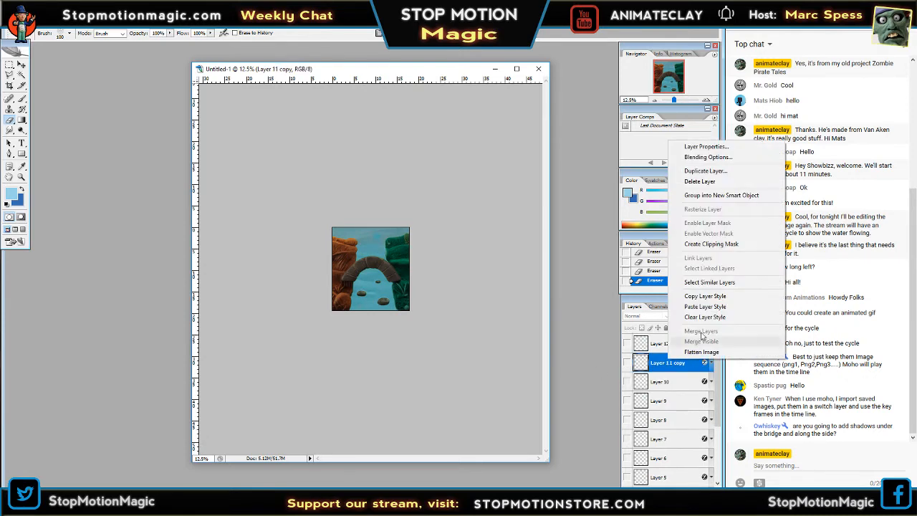
left_click(708, 147)
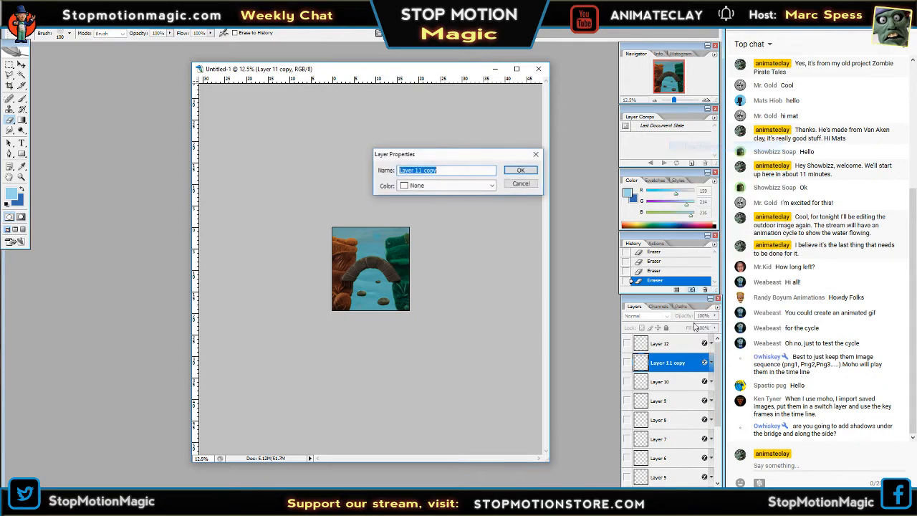
left_click(462, 171)
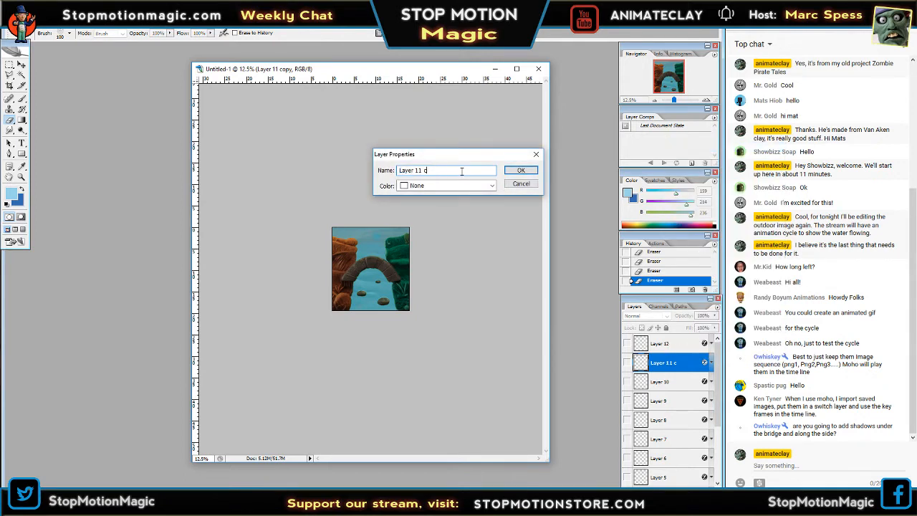
key("Return")
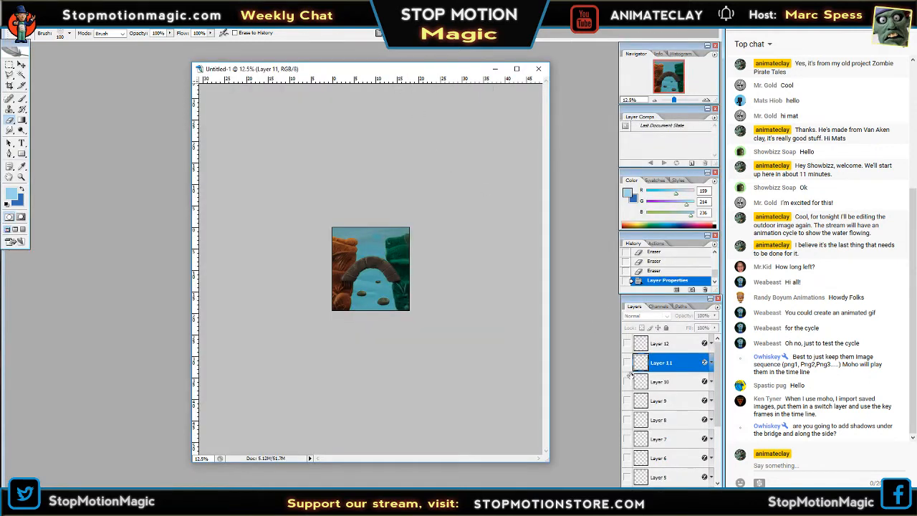
Compare the foam of Layer 11 and Layer 12 at 50% zoom by showing them alternately.
left_click(627, 364)
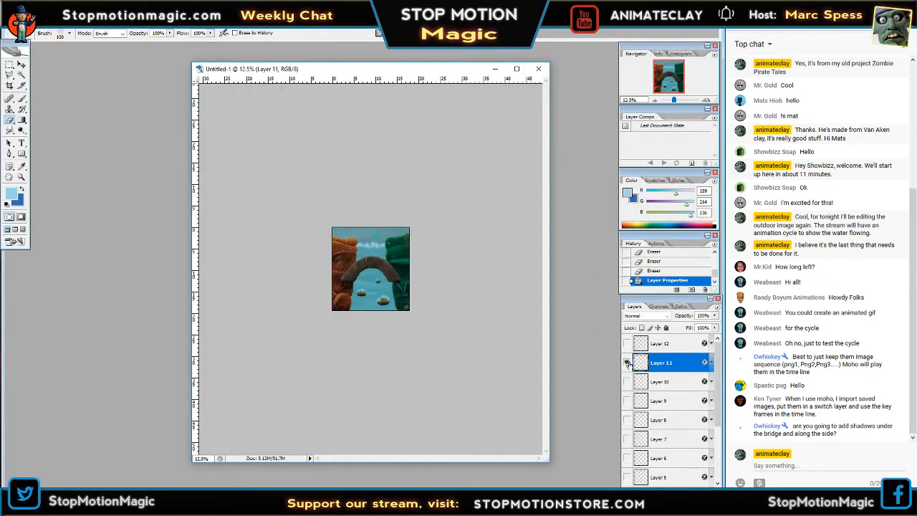
left_click(707, 100)
left_click(707, 101)
left_click(707, 101)
left_click(707, 100)
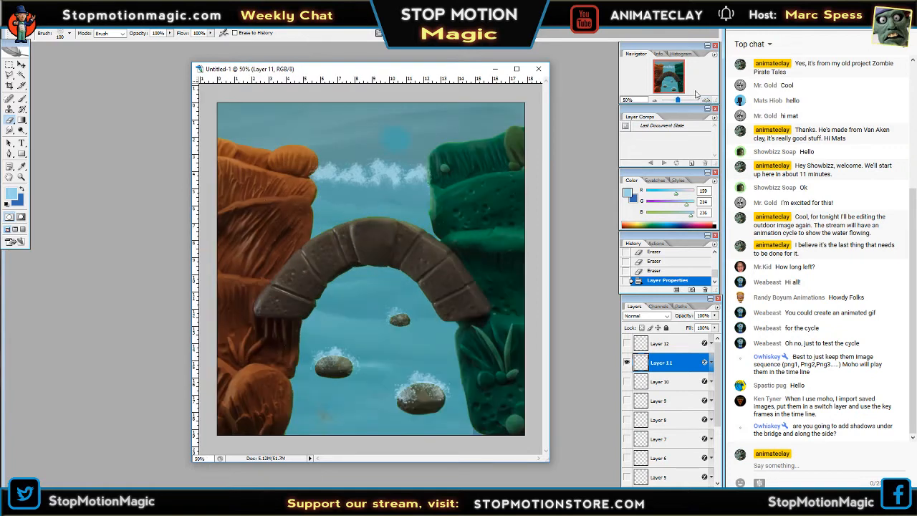
left_click(628, 364)
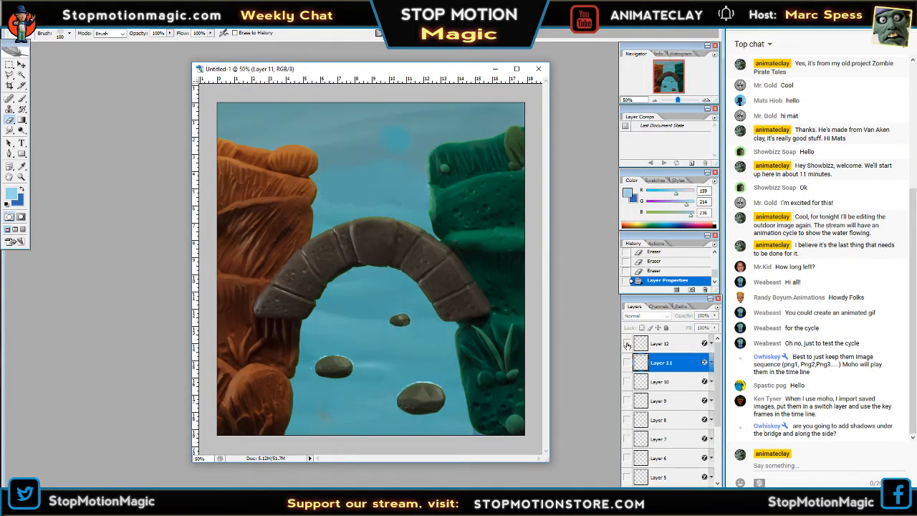
left_click(627, 344)
left_click(627, 344)
left_click(627, 343)
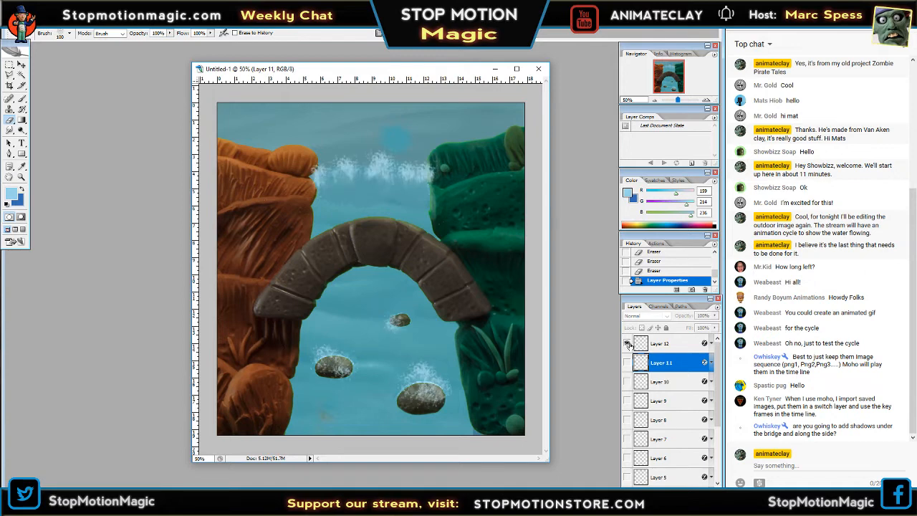
left_click(627, 343)
left_click(627, 363)
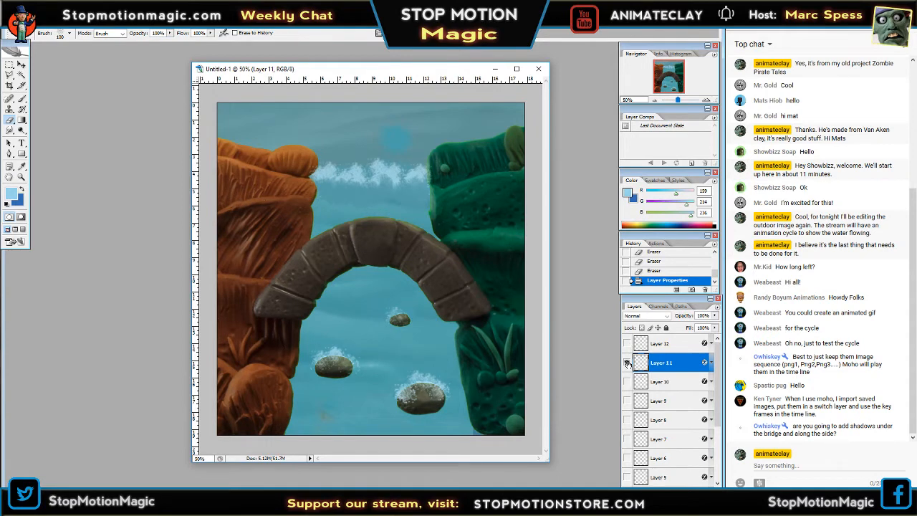
left_click(627, 363)
left_click(627, 363)
Try the Blur tool with a 66 px brush at 68% strength on Layer 11's foam.
left_click(10, 130)
left_click(13, 133)
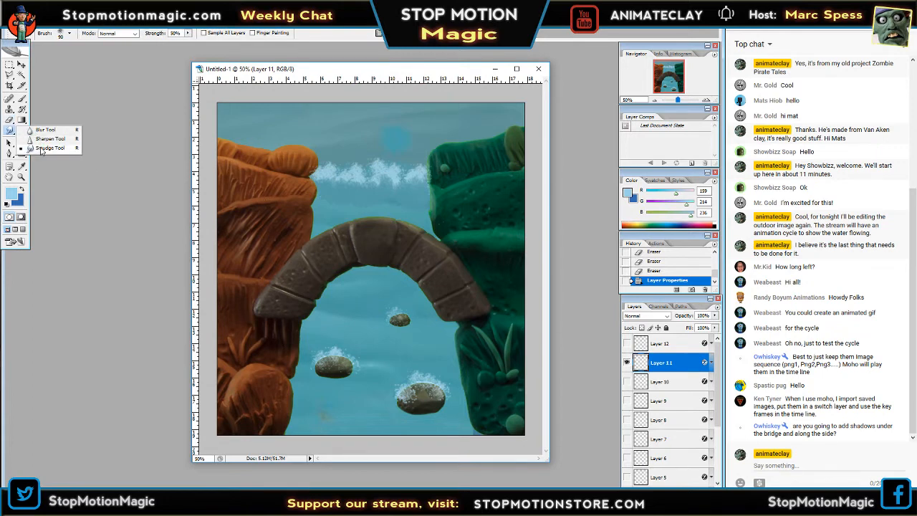
left_click(43, 139)
key("Tab")
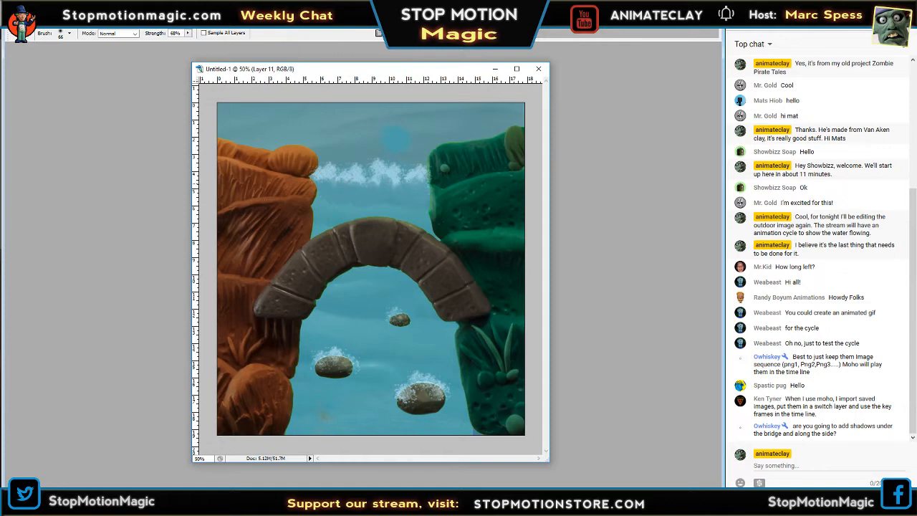
key("Tab")
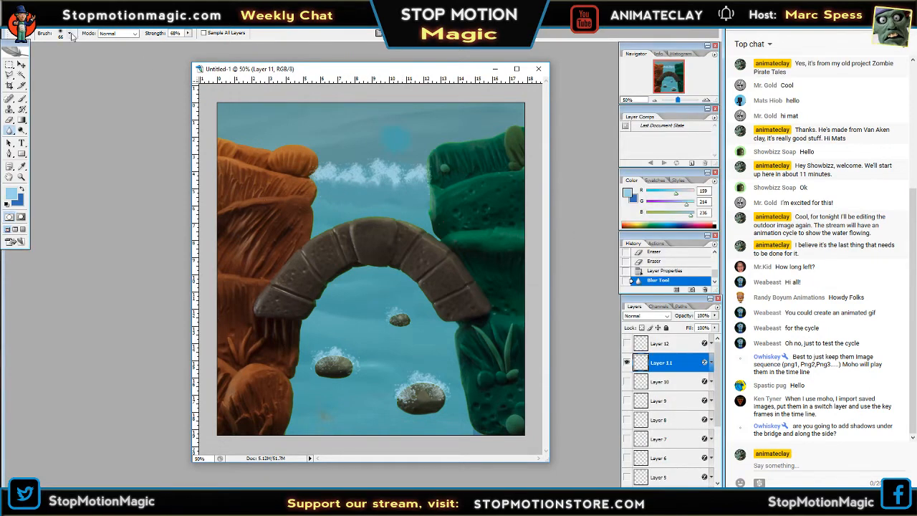
key("Tab")
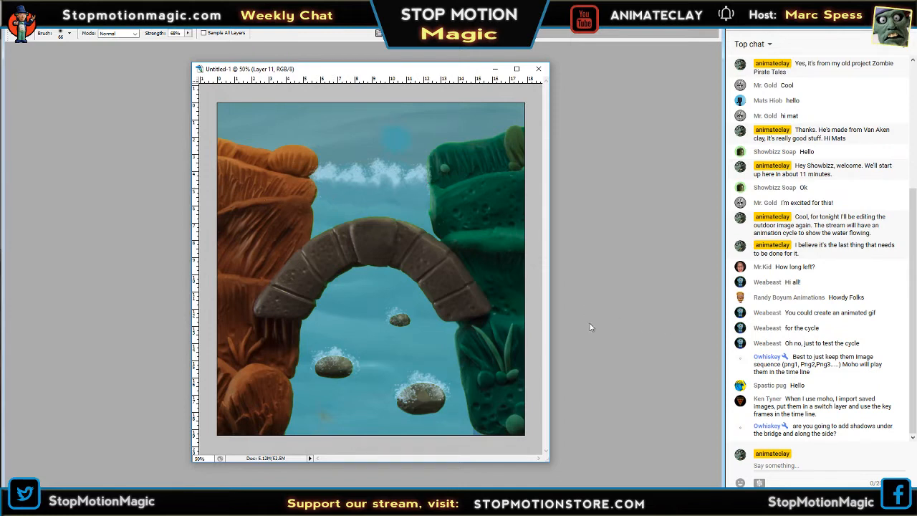
key("Tab")
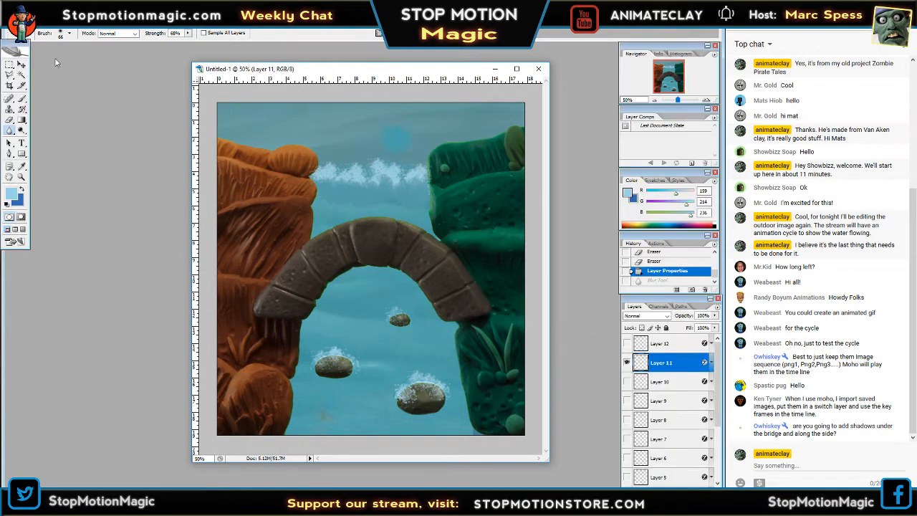
Smudge Layer 11's waterfall foam with the Smudge tool, using a 90 px brush at 50% strength.
left_click(10, 131)
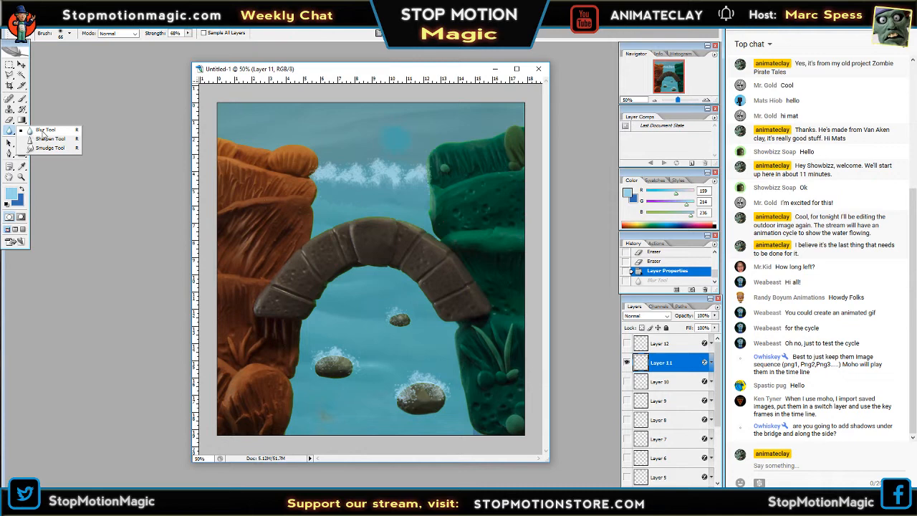
left_click(68, 148)
key("Tab")
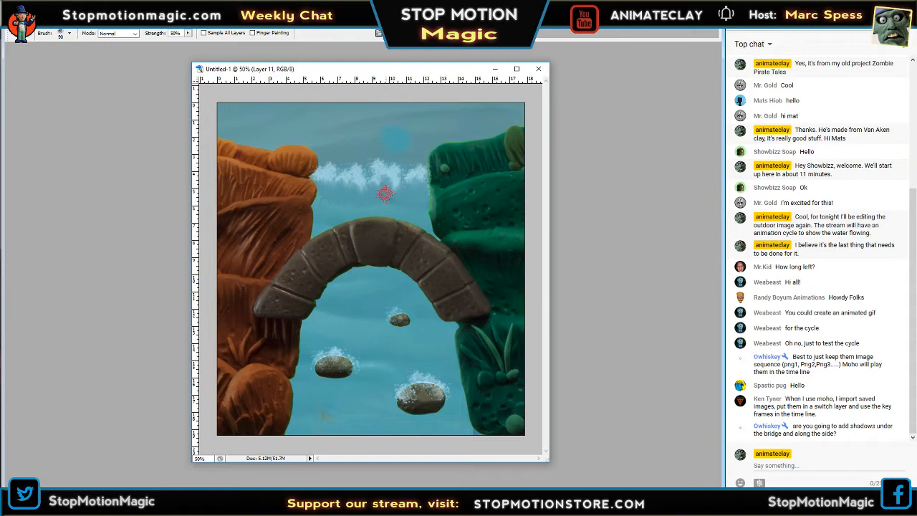
key("Tab")
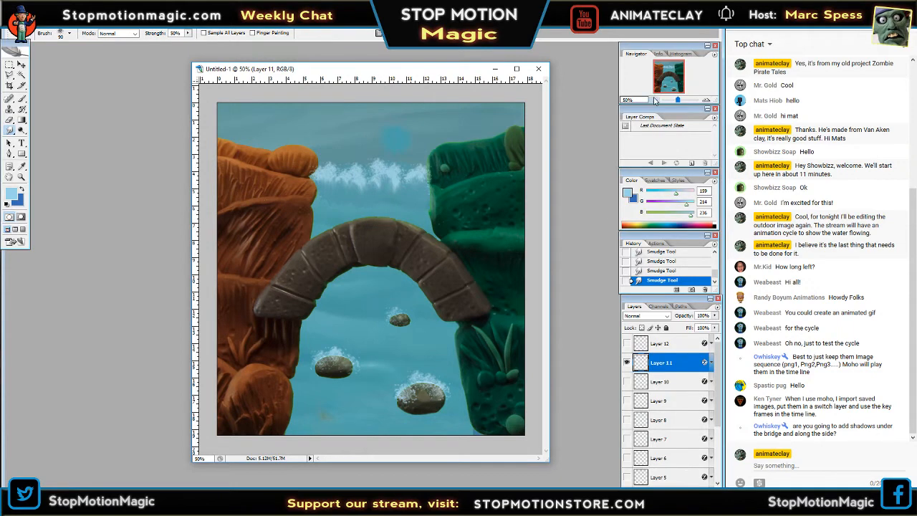
Hide Layer 11, show and select Layer 10, and smudge the lower edge of its waterfall foam downward.
key("ctrl+minus")
left_click(627, 362)
left_click(627, 381)
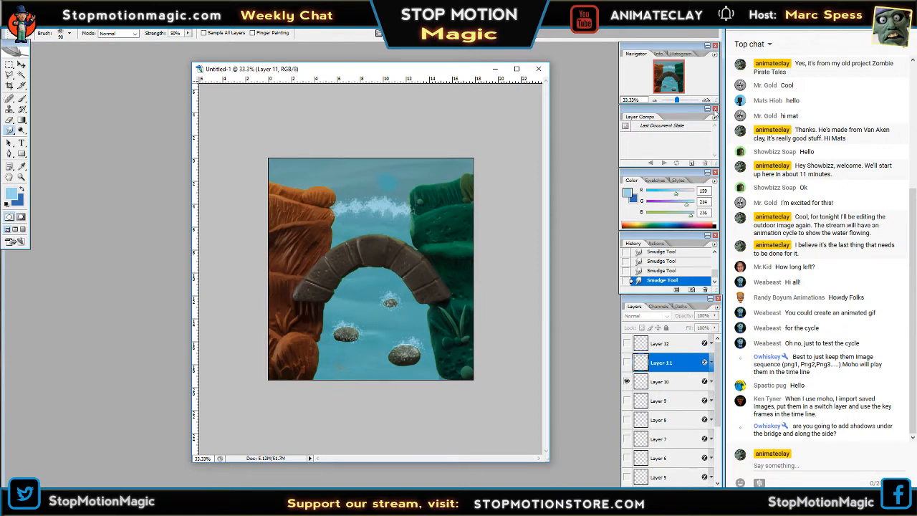
left_click(706, 99)
left_click(706, 99)
left_click_drag(677, 82, 678, 81)
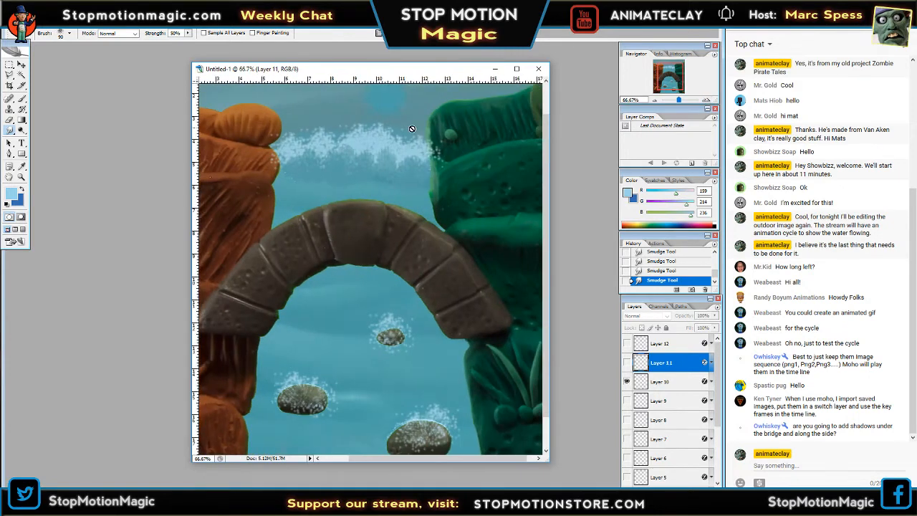
left_click(391, 177)
left_click(452, 190)
left_click(661, 381)
left_click_drag(398, 164, 398, 191)
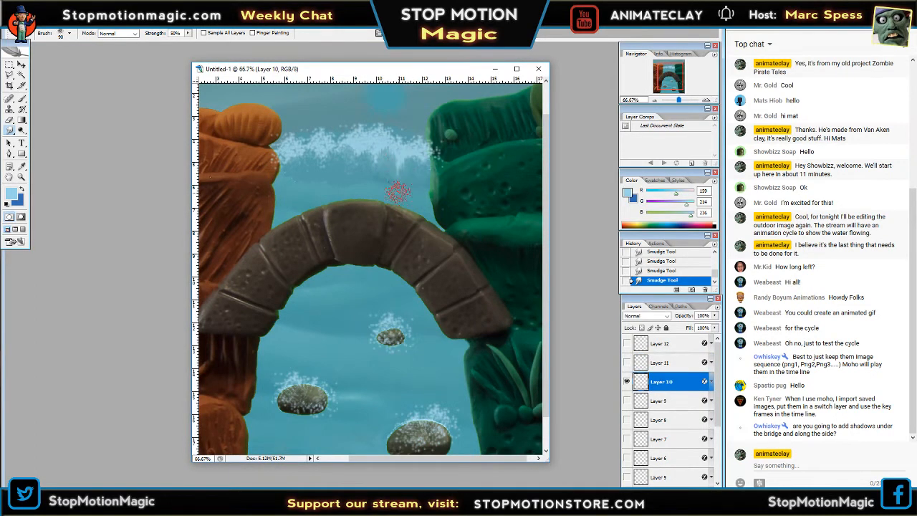
mouse_move(371, 154)
left_mouse_down()
mouse_move(352, 172)
mouse_move(324, 160)
mouse_move(315, 182)
mouse_move(324, 166)
mouse_move(326, 180)
mouse_move(289, 180)
left_mouse_up()
left_click_drag(422, 164, 414, 179)
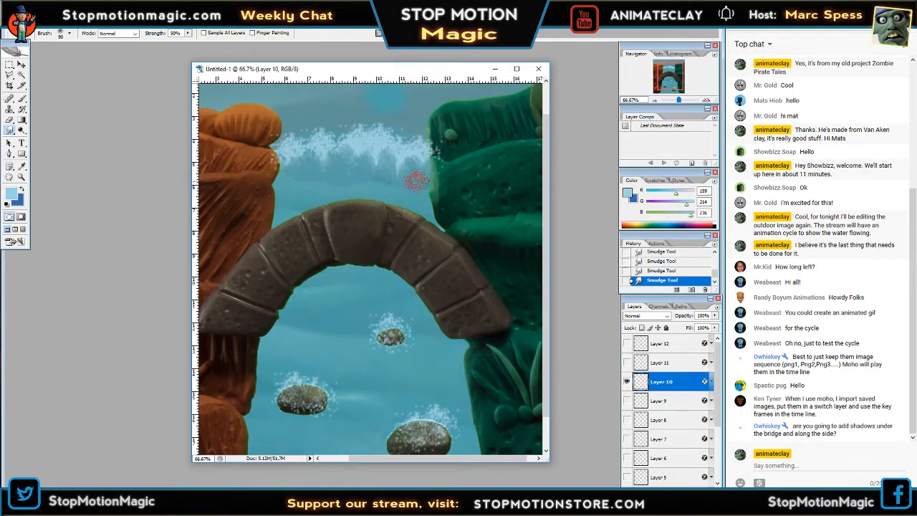
Hide Layer 10 and examine Layer 9's foam on its own.
left_click(627, 381)
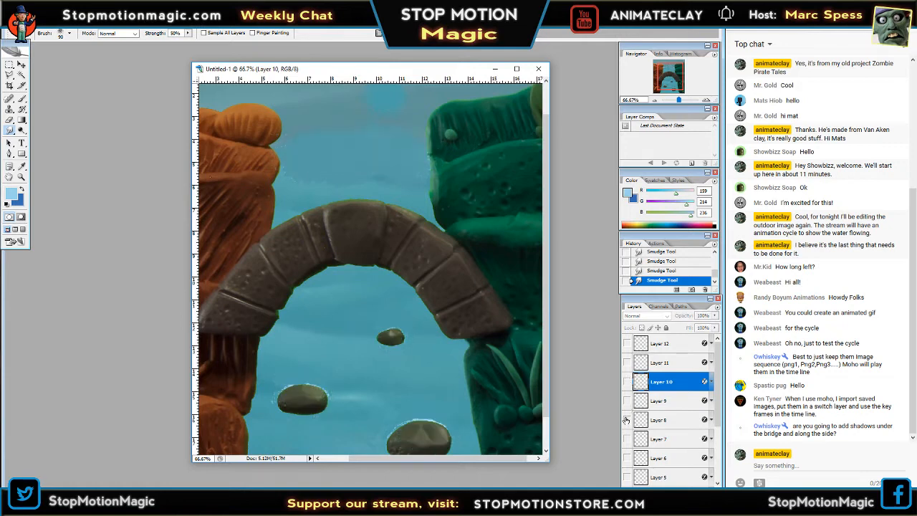
scroll(637, 380, "down", 1)
left_click(628, 384)
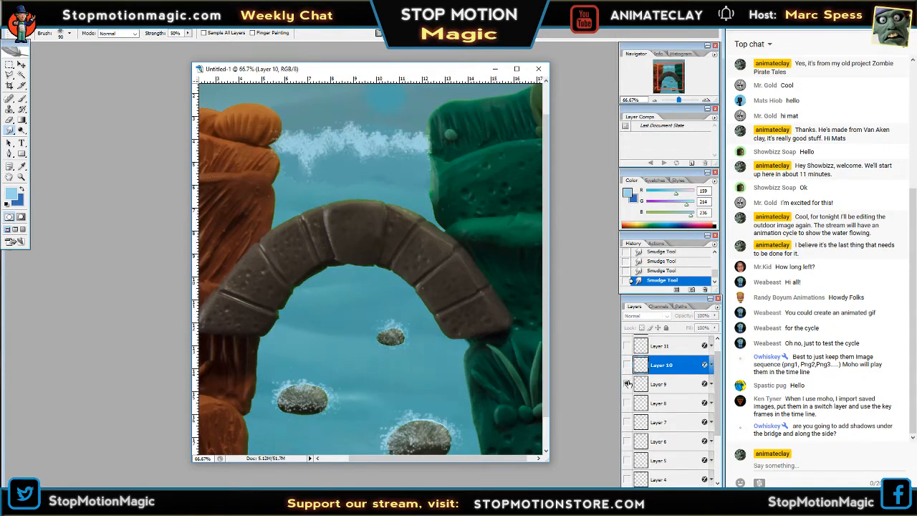
left_click(627, 384)
Show and select Layer 8, and smudge the foam band between the two cliffs.
left_click(627, 403)
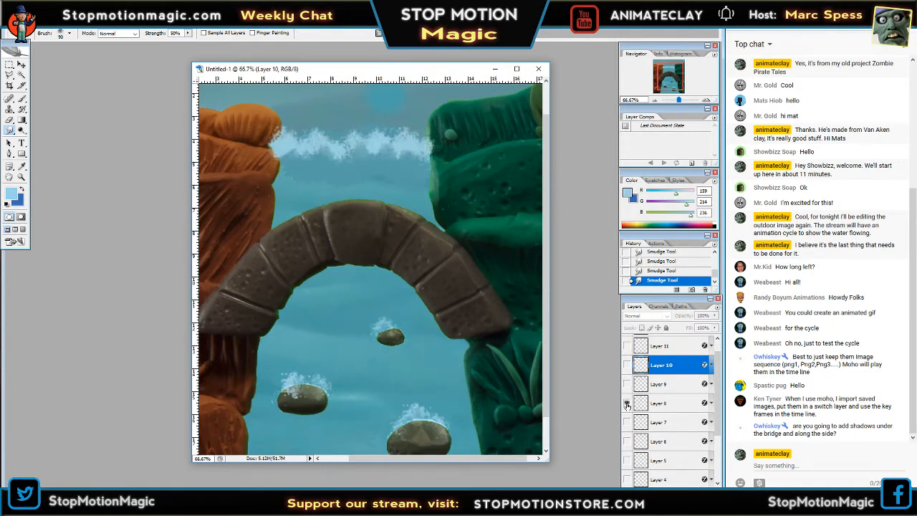
left_click(307, 171)
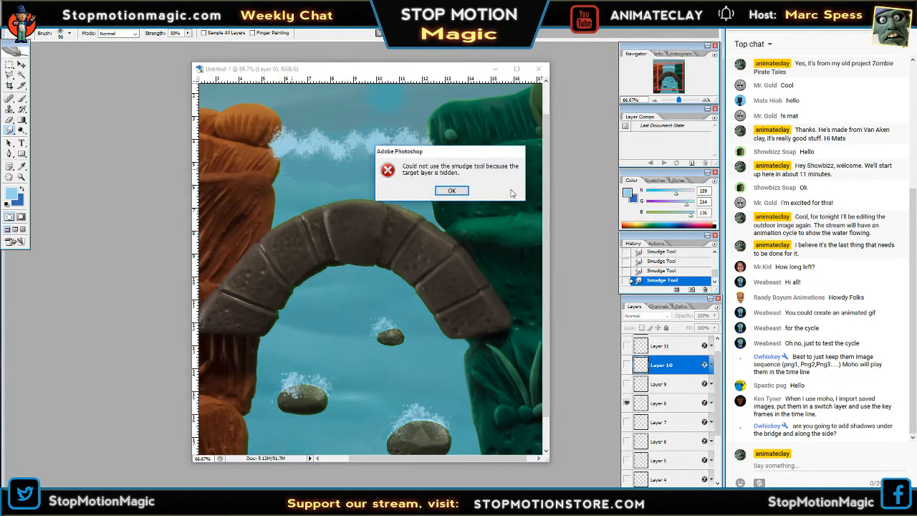
key("Return")
key("Tab")
left_click(658, 403)
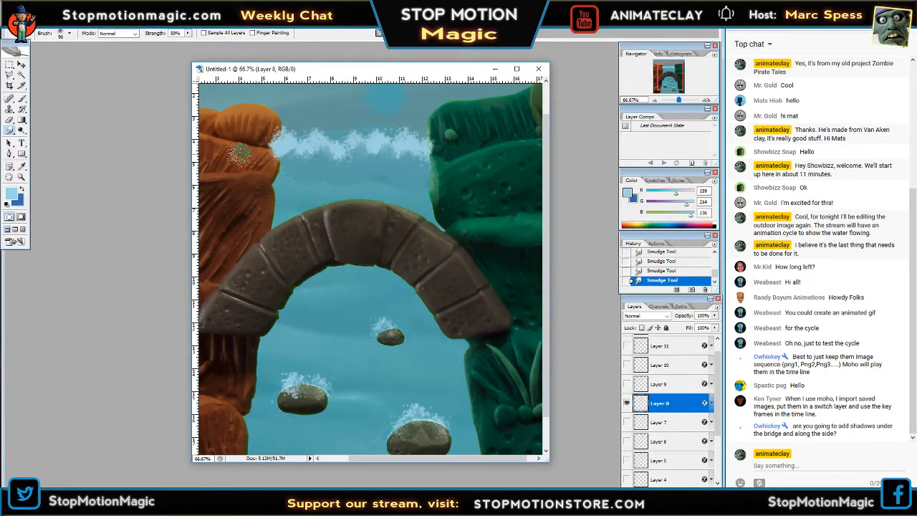
mouse_move(236, 152)
left_mouse_down()
mouse_move(255, 162)
mouse_move(288, 155)
mouse_move(292, 180)
mouse_move(303, 155)
mouse_move(303, 173)
mouse_move(334, 154)
mouse_move(346, 178)
mouse_move(355, 158)
mouse_move(379, 174)
mouse_move(396, 162)
mouse_move(396, 181)
mouse_move(417, 174)
left_mouse_up()
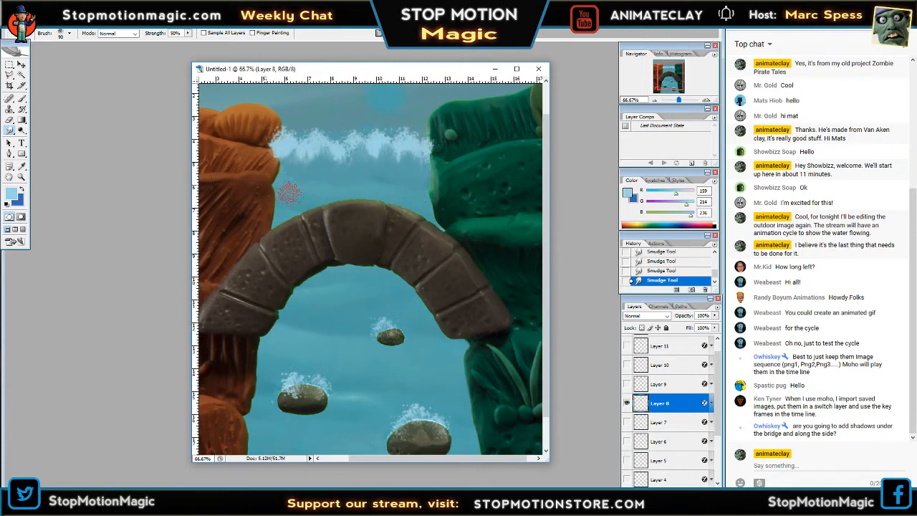
Trim the lower edge of Layer 8's waterfall foam with the Eraser, using the 100 px textured brush.
left_click(10, 119)
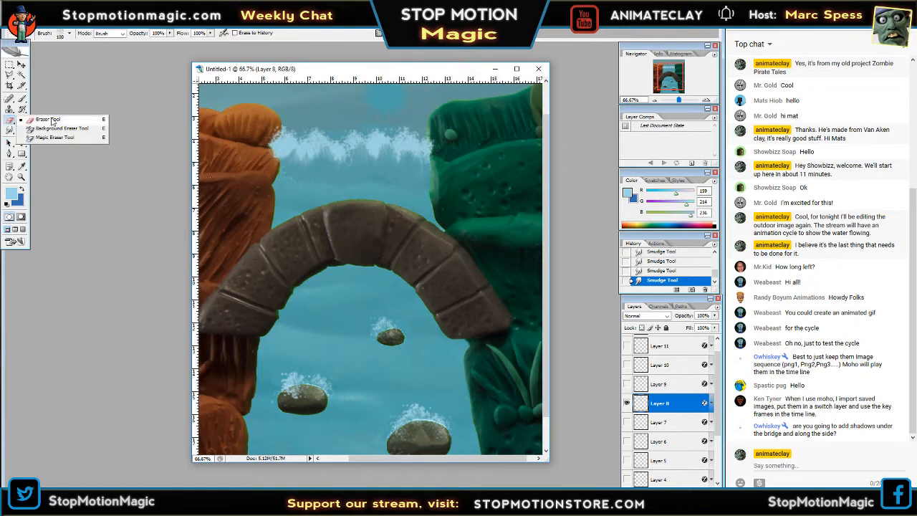
key("Tab")
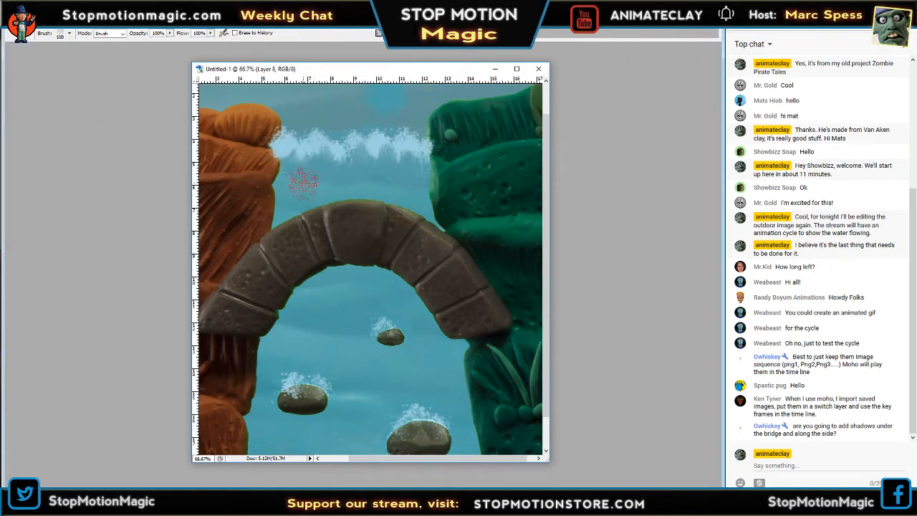
left_click_drag(281, 162, 277, 154)
key("Tab")
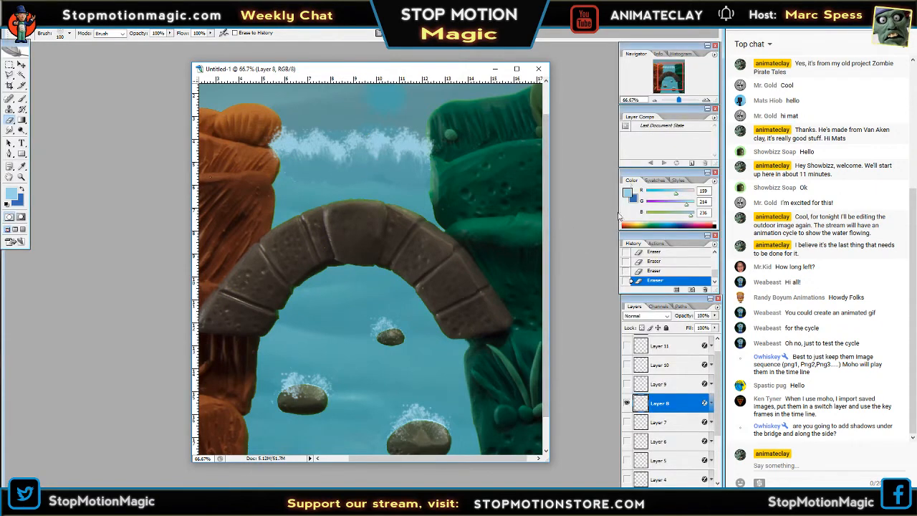
Hide Layer 8 and check Layer 7's foam on its own at 50% zoom.
left_click(654, 101)
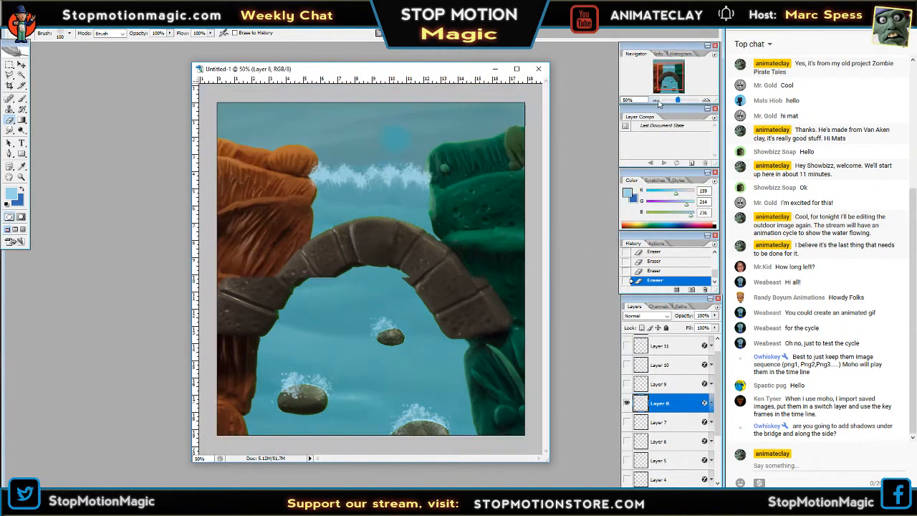
left_click(626, 403)
left_click(627, 422)
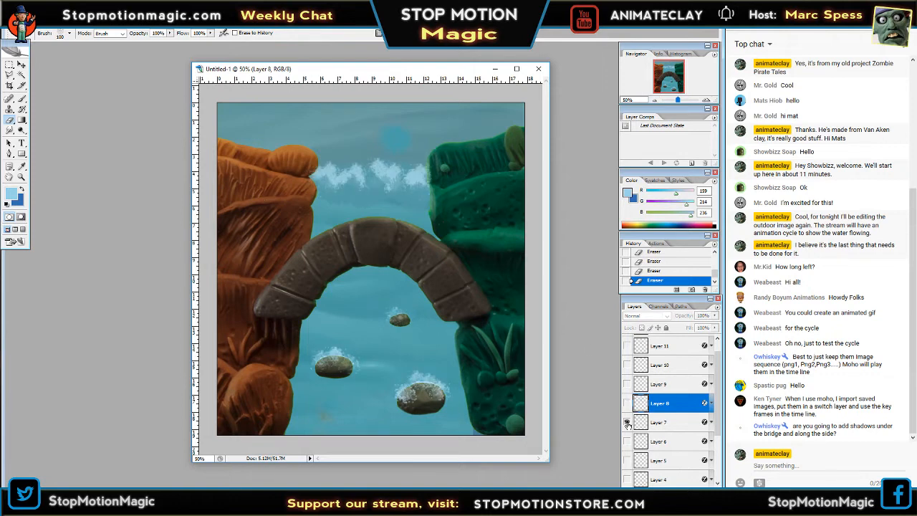
left_click(628, 424)
left_click(627, 423)
left_click(628, 424)
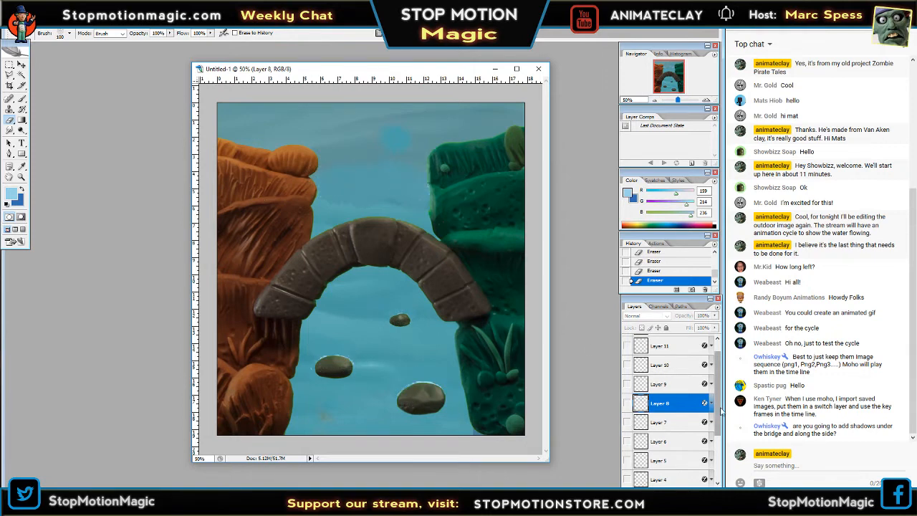
Select Layer 12 and make its foam visible.
scroll(717, 401, "up", 1)
left_click(663, 345)
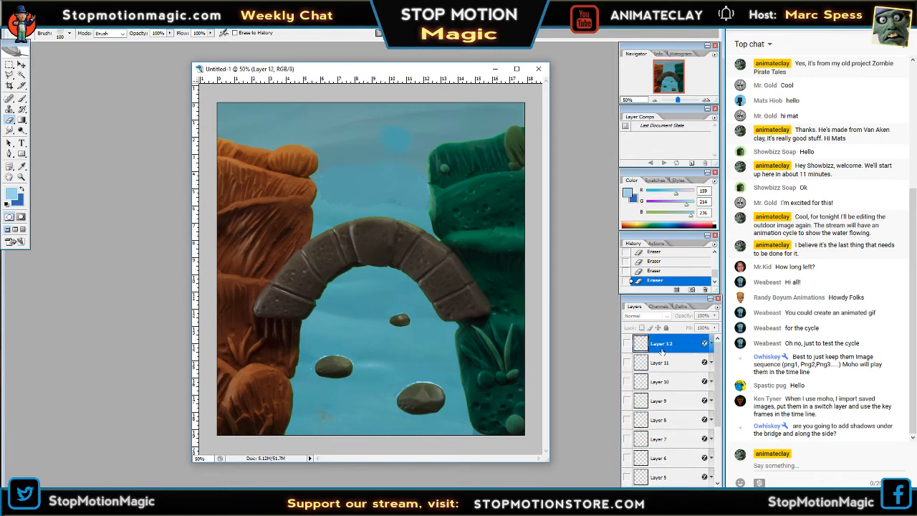
left_click(626, 344)
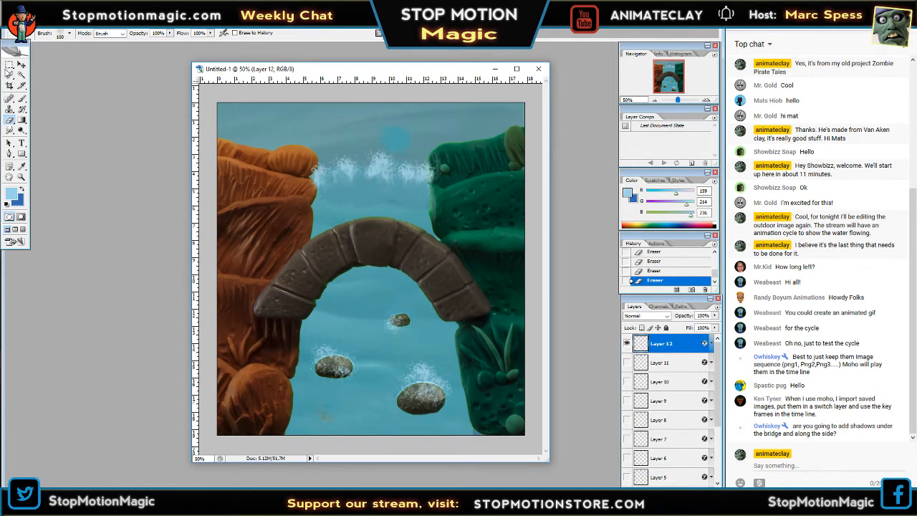
left_click(70, 34)
left_click_drag(113, 134, 115, 155)
left_click(104, 131)
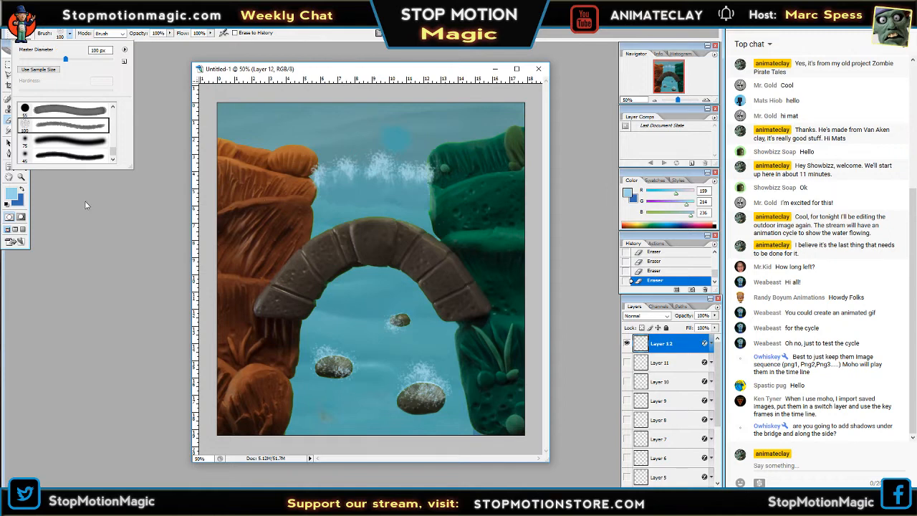
key("Tab")
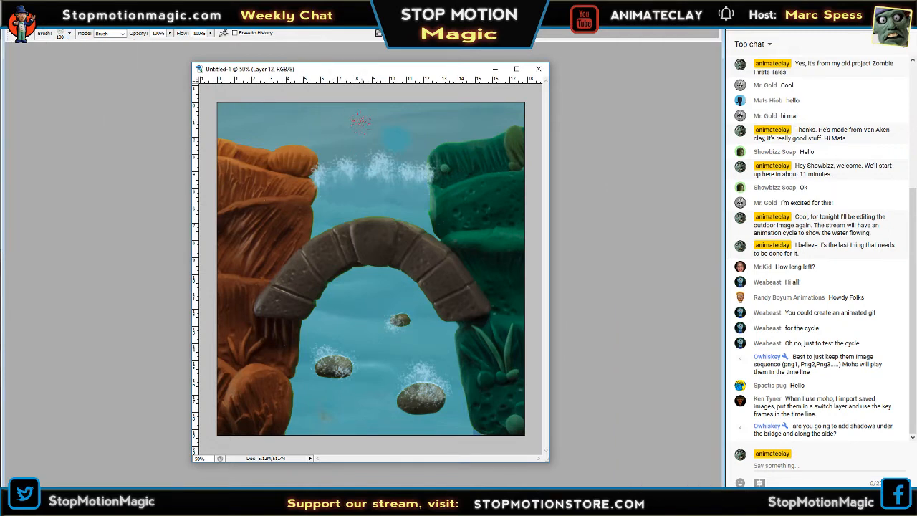
key("Tab")
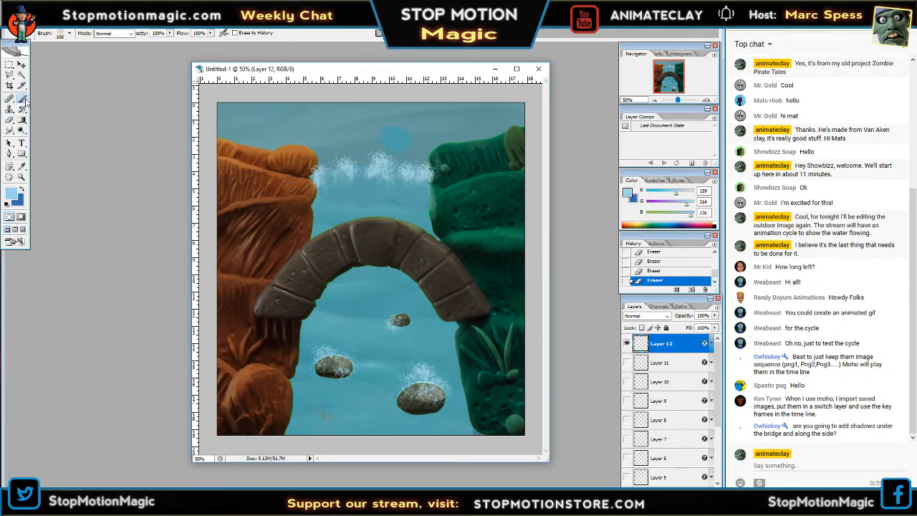
Try a Brush stroke with the 100 px textured tip above the waterfall foam on Layer 12, and undo it.
left_click(22, 99)
left_click(69, 33)
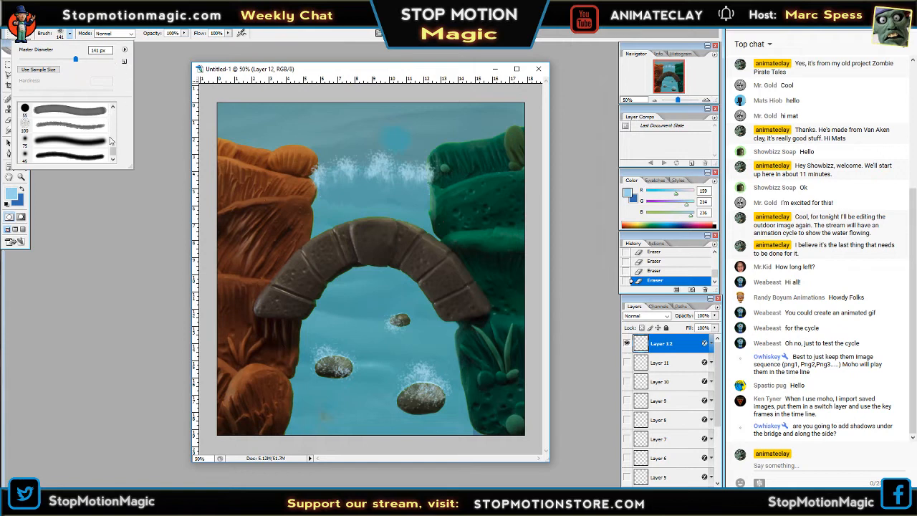
left_click(87, 126)
key("Tab")
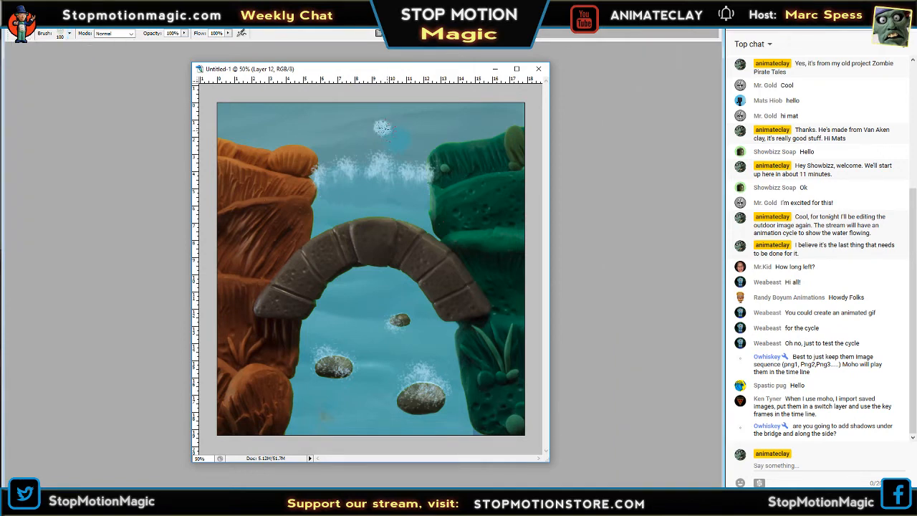
left_click_drag(375, 131, 478, 117)
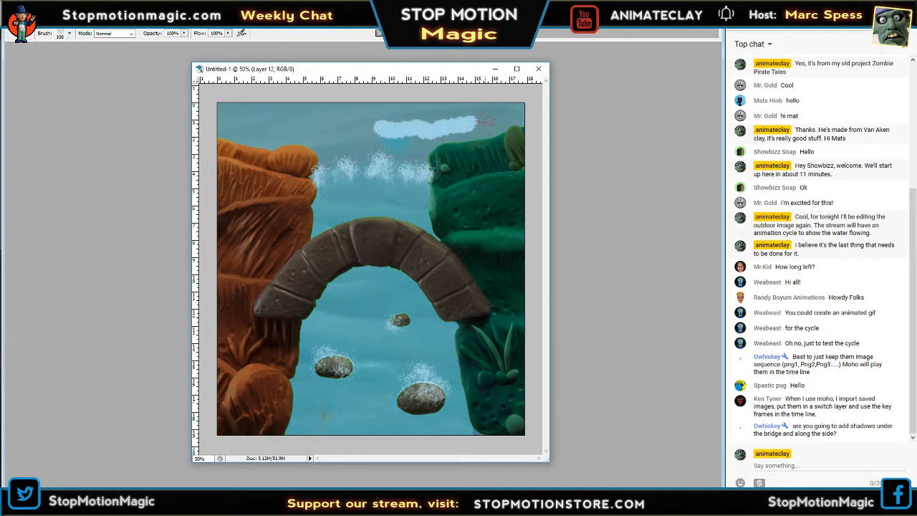
key("ctrl+z")
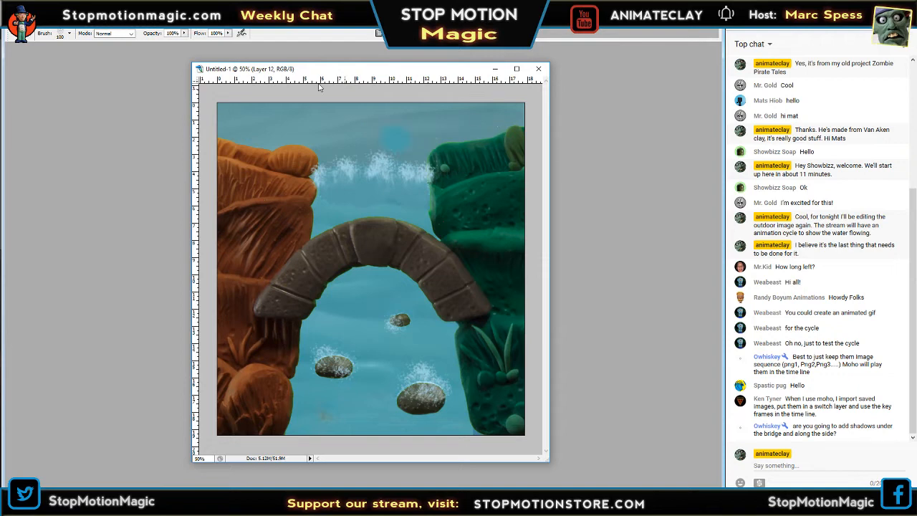
Try a wavy stroke with the 45 px soft brush above the waterfall foam on Layer 12, and undo it.
key("Tab")
left_click(69, 33)
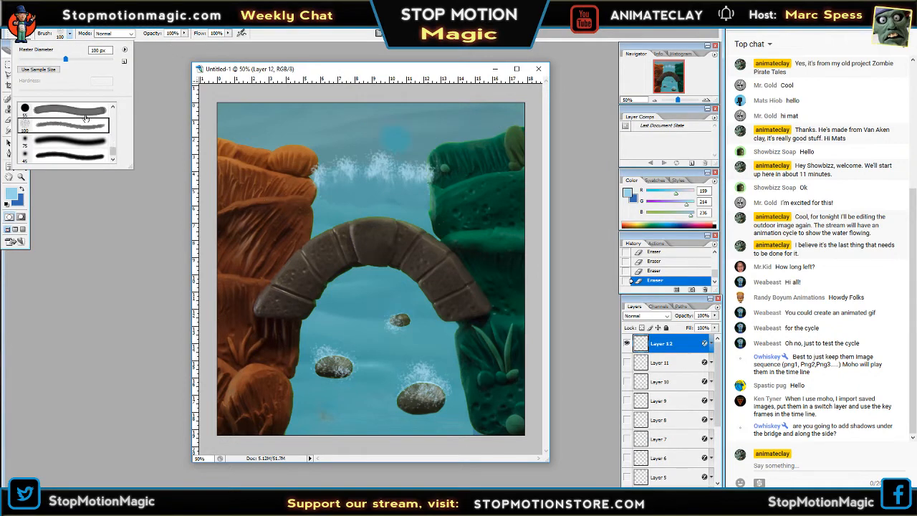
left_click(81, 114)
left_click(81, 144)
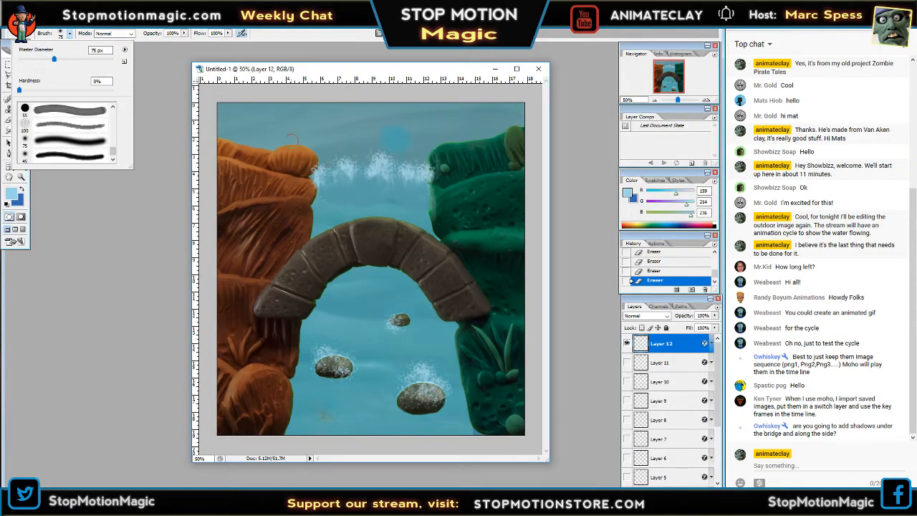
left_click(82, 157)
key("Tab")
left_click_drag(352, 122, 421, 125)
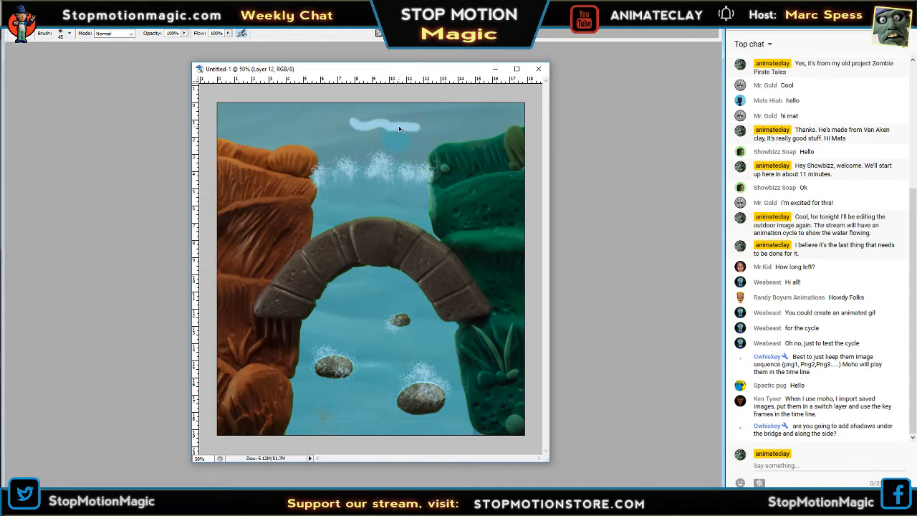
key("ctrl+z")
Switch the Brush to the 14 px textured tip, try a short stroke above the waterfall foam on Layer 12, and undo it.
key("Tab")
left_click(69, 33)
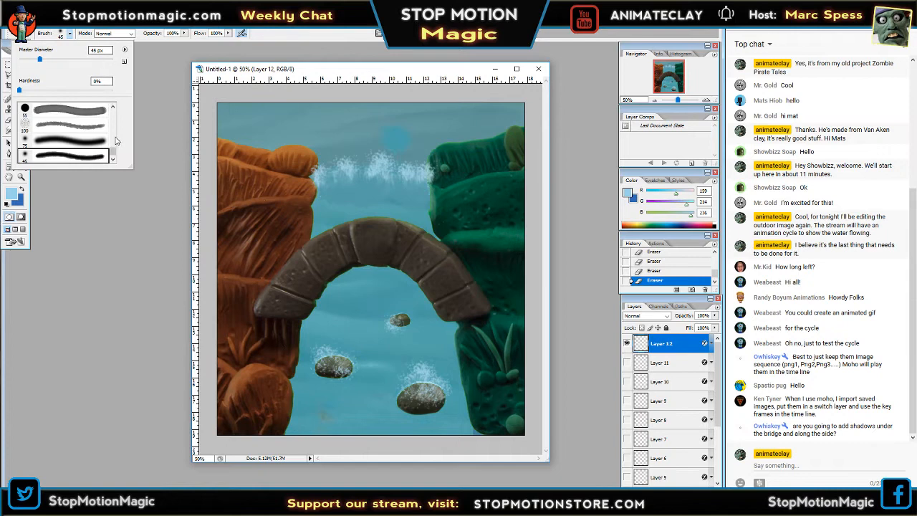
scroll(116, 146, "down", 5)
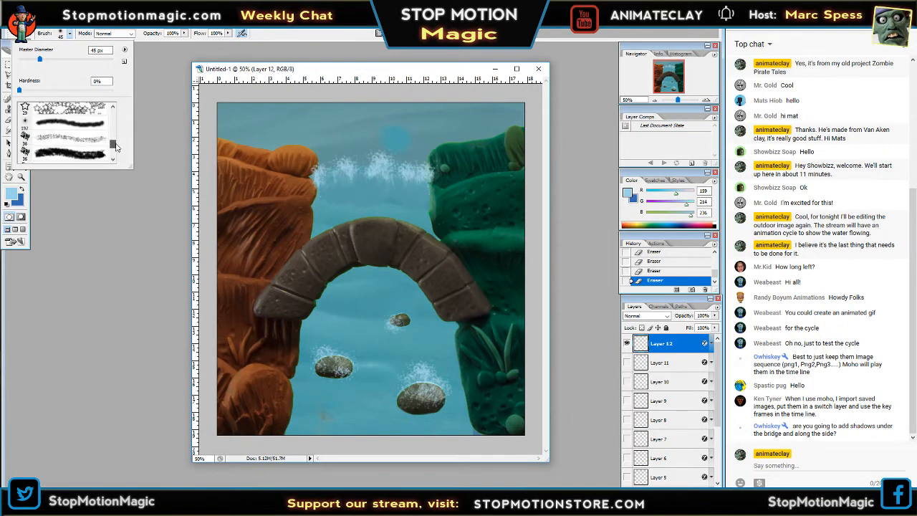
scroll(116, 146, "up", 4)
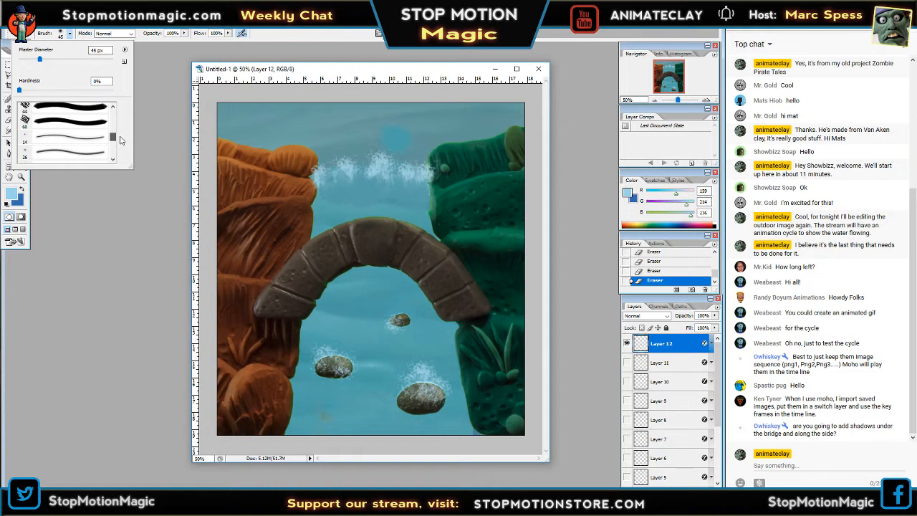
scroll(120, 139, "up", 2)
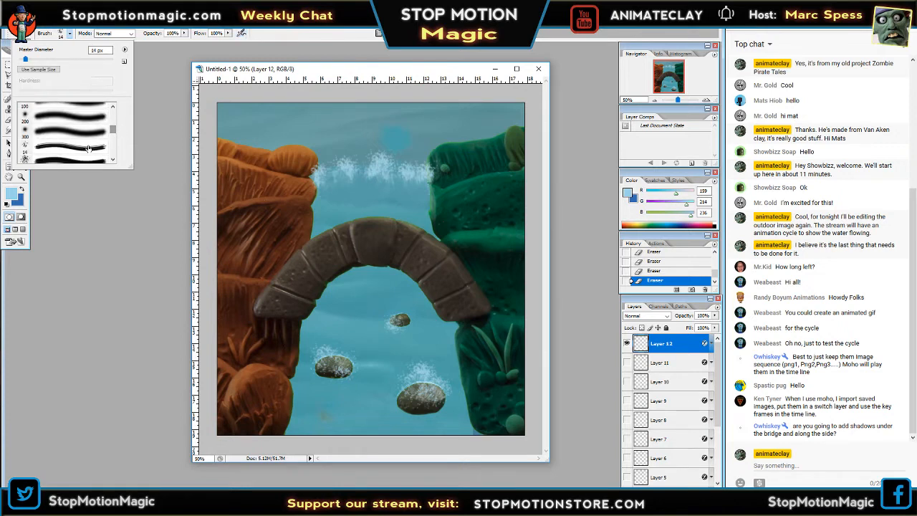
key("Tab")
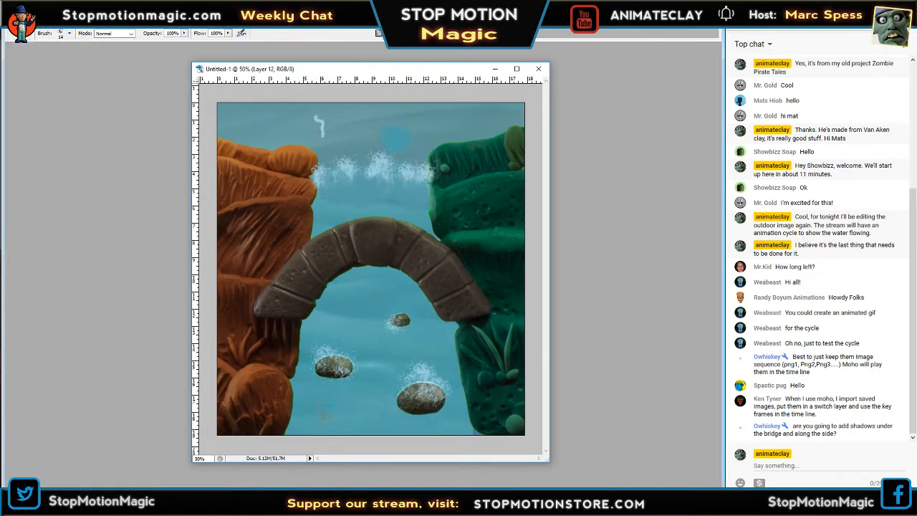
key("Tab")
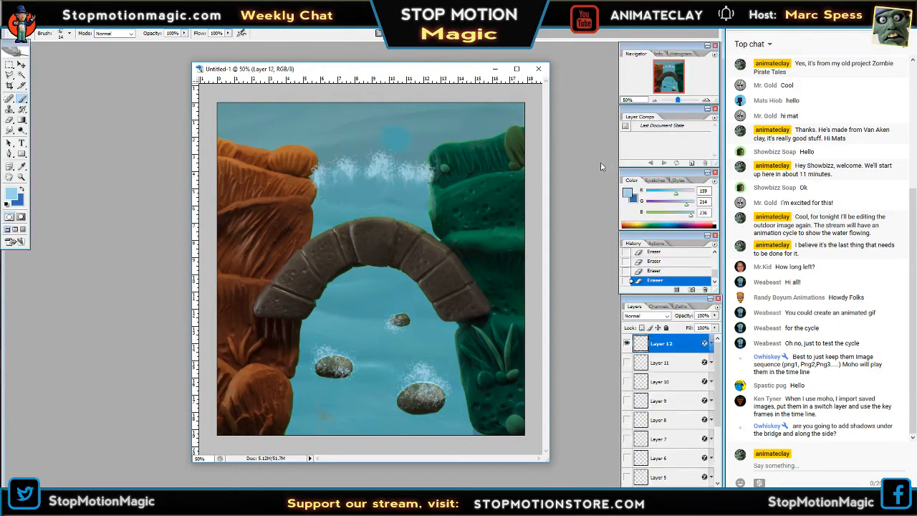
Try a short 14 px stroke above the waterfall foam at 100% zoom, and undo it.
left_click(707, 101)
left_click(708, 101)
left_click_drag(672, 77, 671, 69)
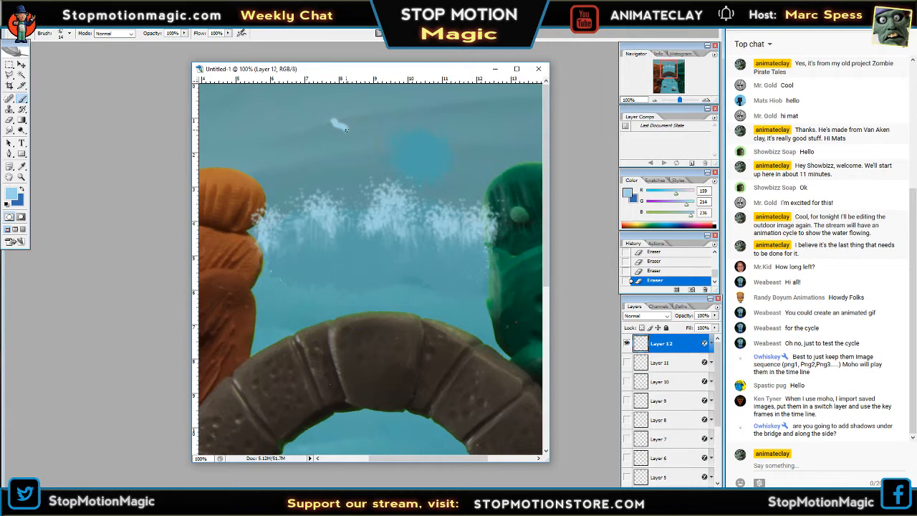
left_click_drag(345, 129, 348, 134)
key("ctrl+z")
Lower the brush's opacity to 49% and its flow to 53%.
left_click(69, 32)
mouse_move(114, 131)
left_mouse_down()
mouse_move(118, 118)
mouse_move(116, 135)
left_mouse_up()
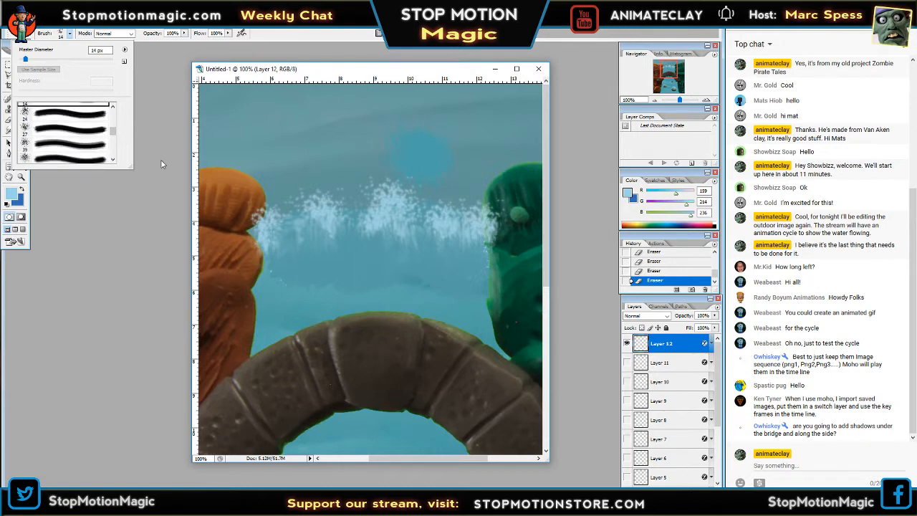
left_click(185, 34)
left_click_drag(184, 42, 159, 44)
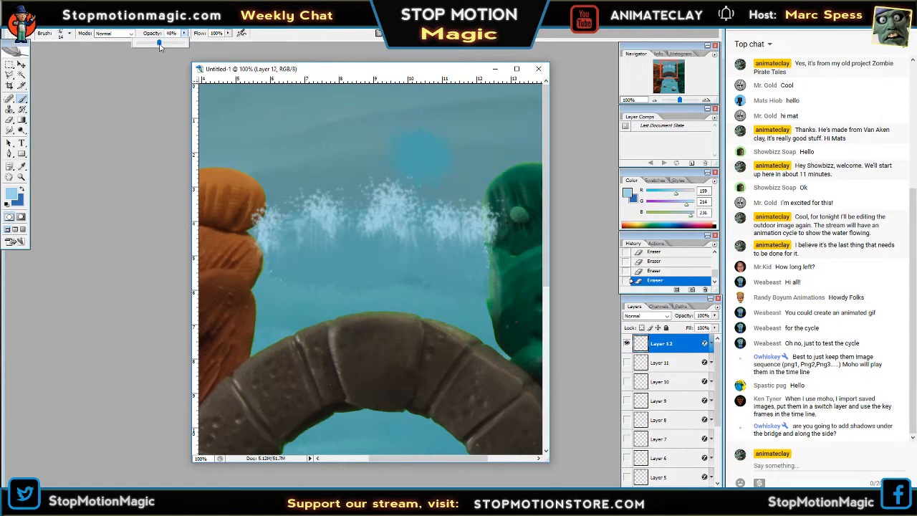
left_click(228, 33)
left_click_drag(229, 41, 206, 49)
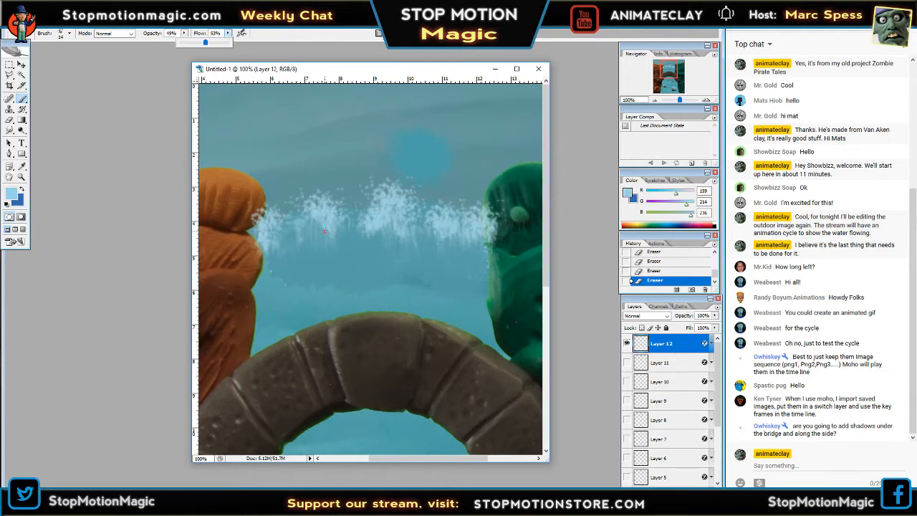
Try a vertical stroke in the water between the waterfall foam and the bridge, and undo it.
key("Tab")
left_click_drag(308, 243, 309, 297)
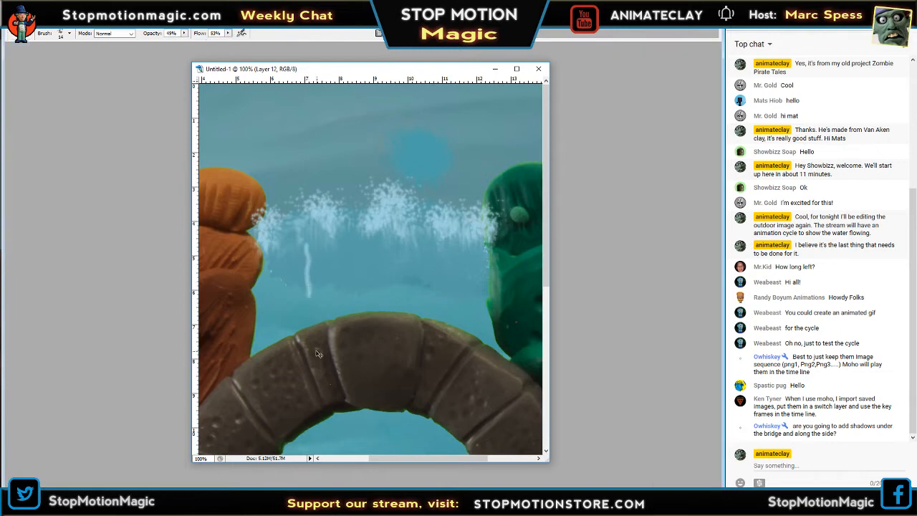
key("ctrl+z")
Set the brush flow to 18%, try a diagonal stroke above the waterfall foam, and undo it.
key("Tab")
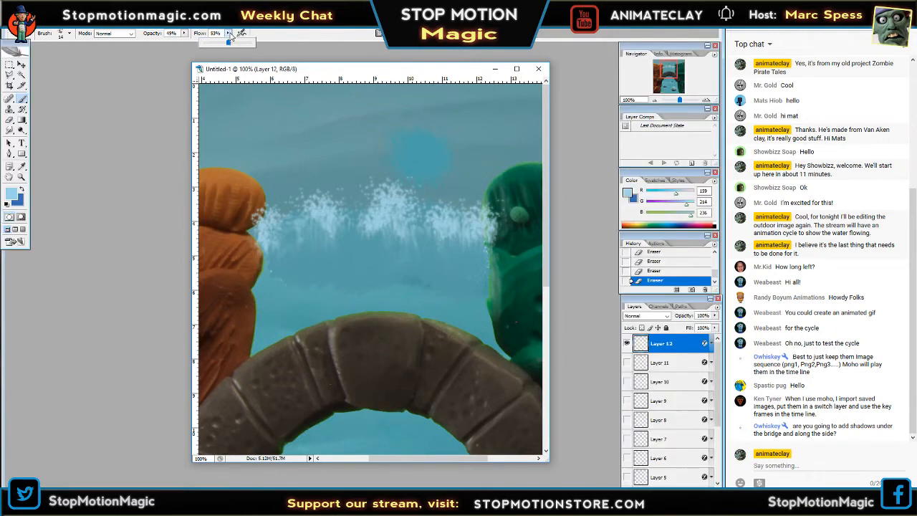
left_click(228, 34)
left_click_drag(229, 41, 212, 45)
key("Tab")
left_click_drag(314, 132, 367, 165)
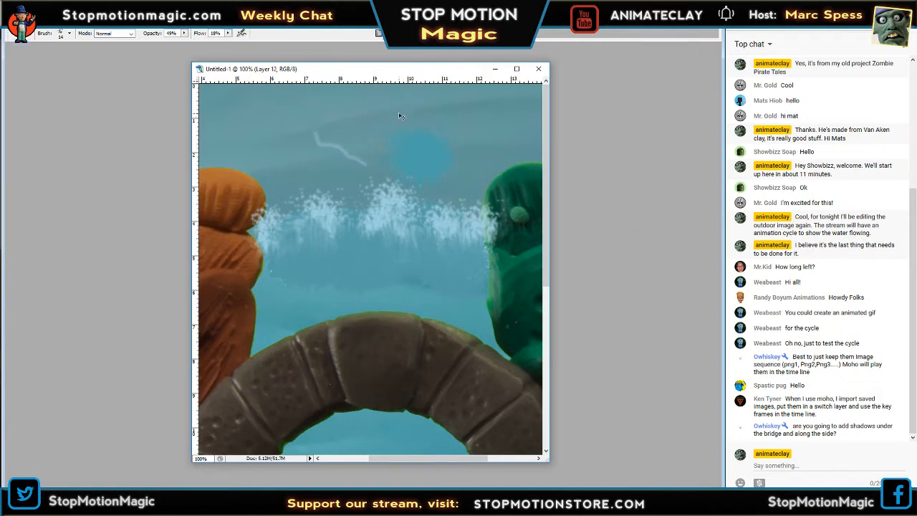
key("ctrl+z")
Try a wavy horizontal stroke above the waterfall foam, check how it reads at 12.5% zoom, and undo it.
left_click_drag(332, 149, 465, 139)
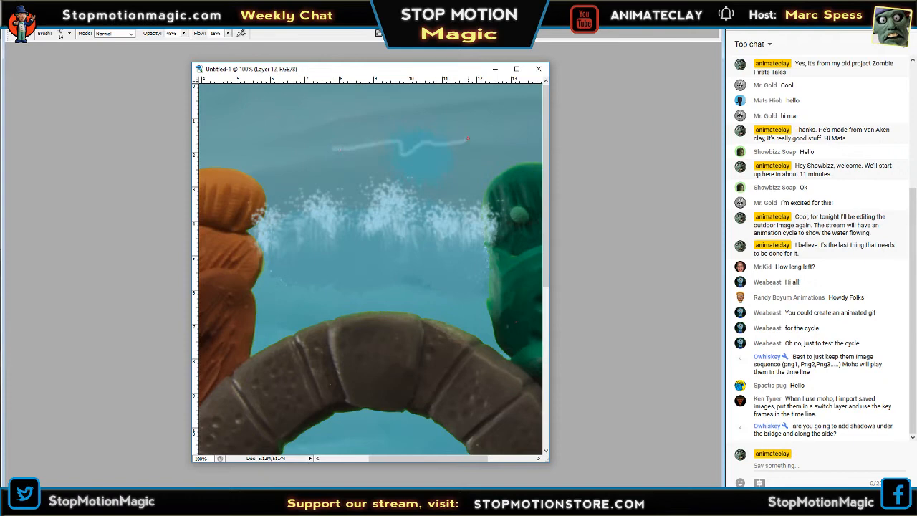
key("Tab")
left_click(655, 101)
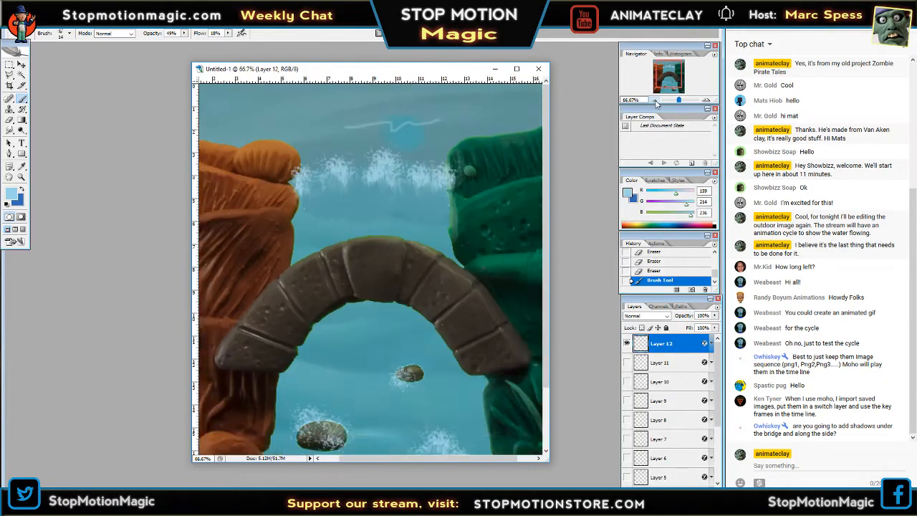
left_click(655, 101)
left_click(655, 101)
left_click(655, 101)
left_click(655, 101)
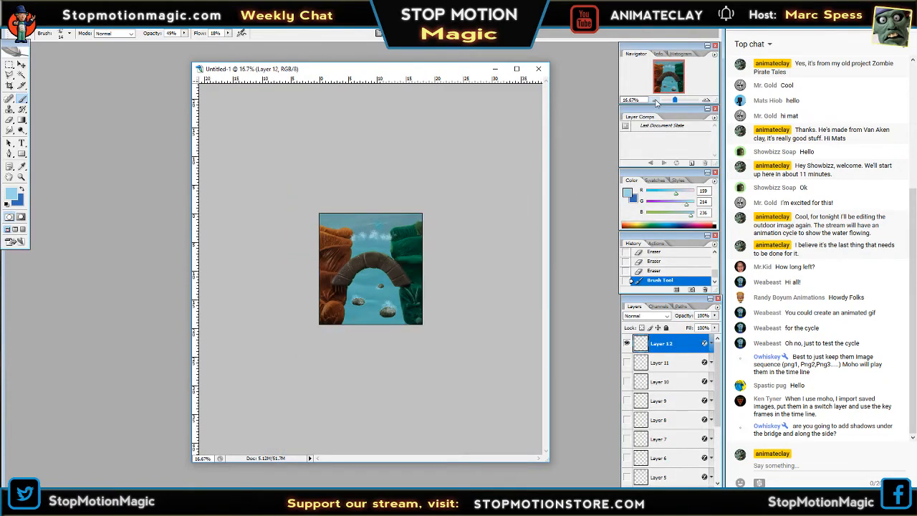
left_click(655, 101)
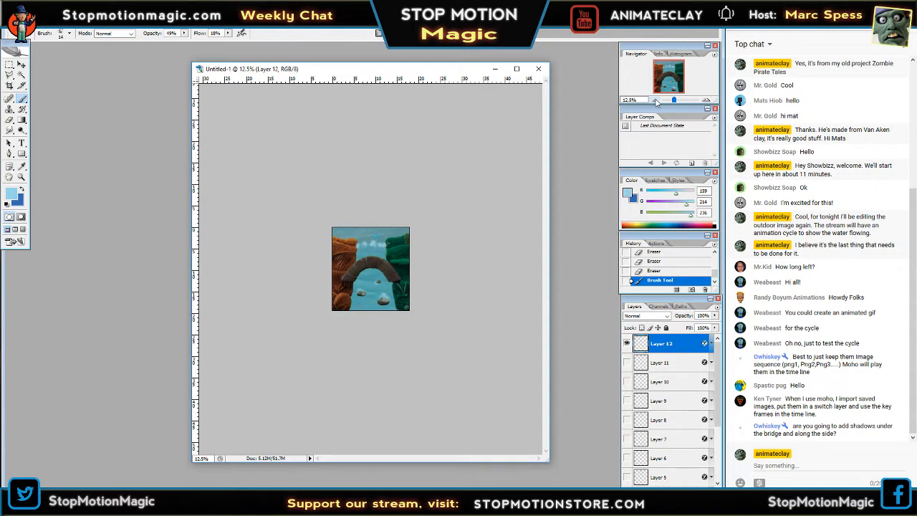
key("ctrl+z")
Set the brush flow to 26% and bring the whole painting back to 50% zoom.
left_click_drag(228, 33, 232, 45)
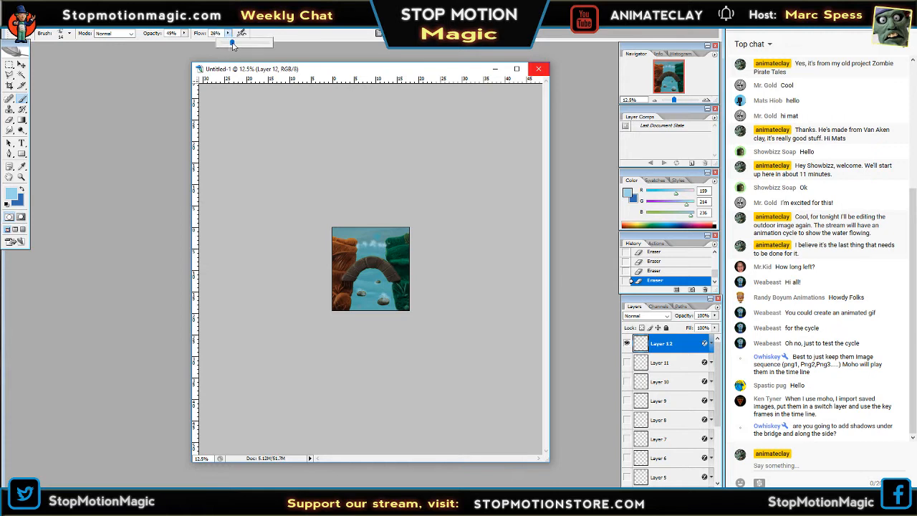
key("Tab")
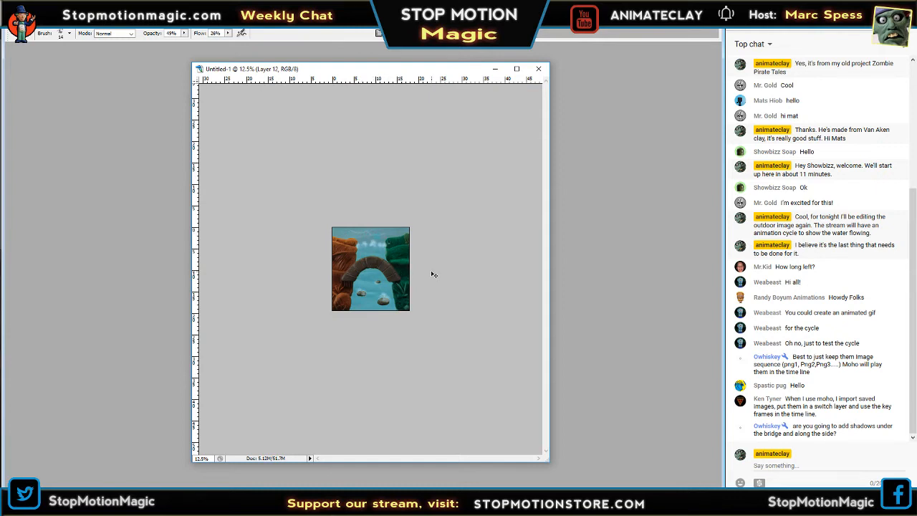
key("Tab")
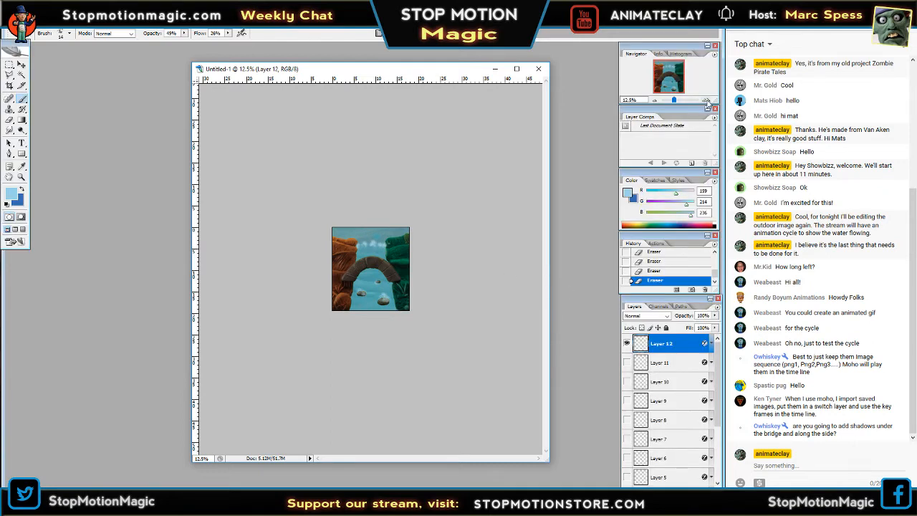
left_click(706, 100)
left_click(706, 100)
left_click(706, 100)
left_click(706, 101)
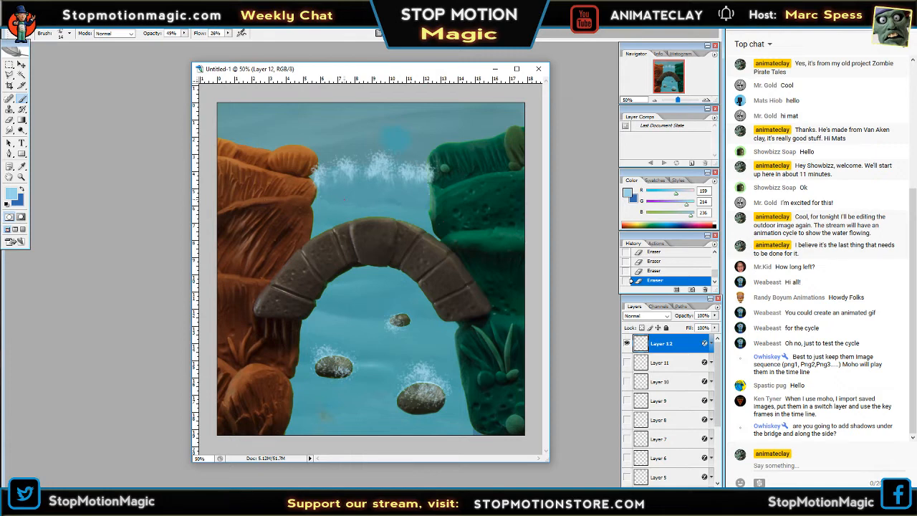
Try short vertical streaks across the creek on Layer 12, check how they read at 16.67% zoom, and undo them all.
left_click_drag(344, 214, 380, 205)
left_click_drag(370, 295, 371, 300)
left_click_drag(394, 373, 394, 377)
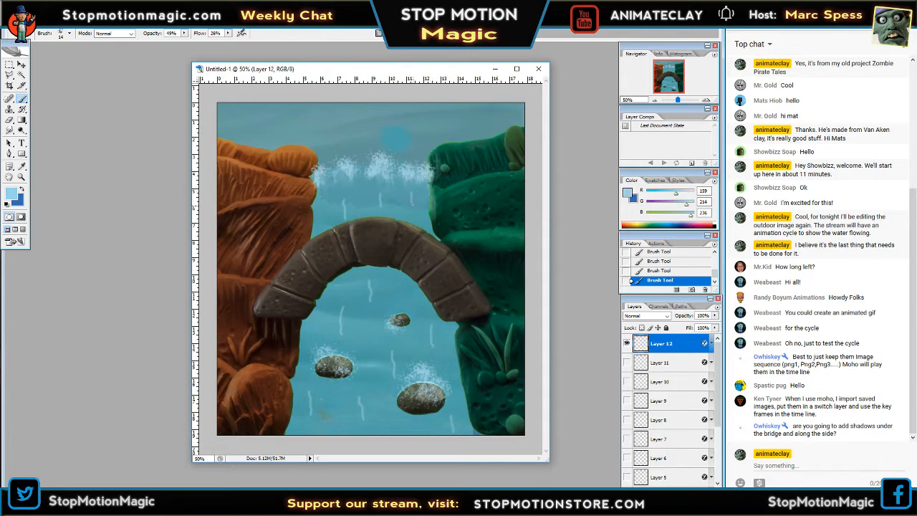
left_click(653, 101)
left_click(654, 101)
left_click(654, 100)
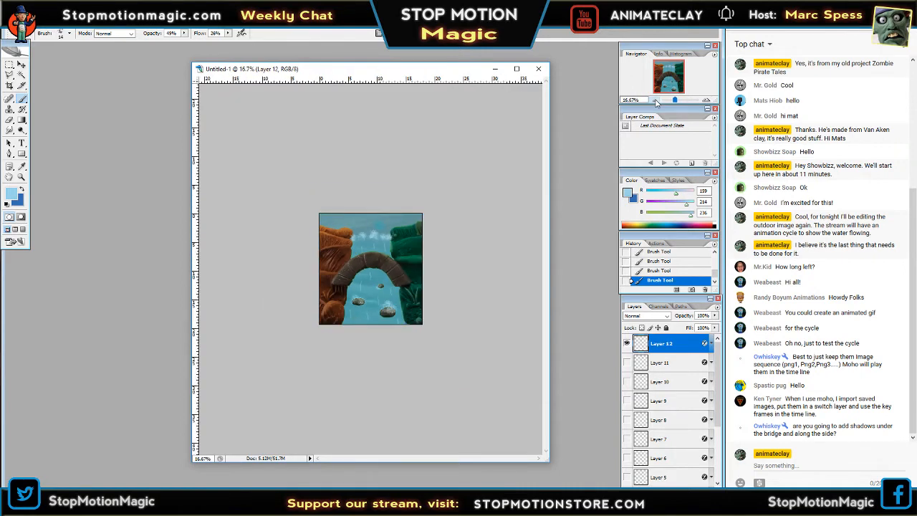
key("ctrl+alt+z")
key("ctrl+alt+z")
key("ctrl+alt+z")
key("ctrl+alt+z")
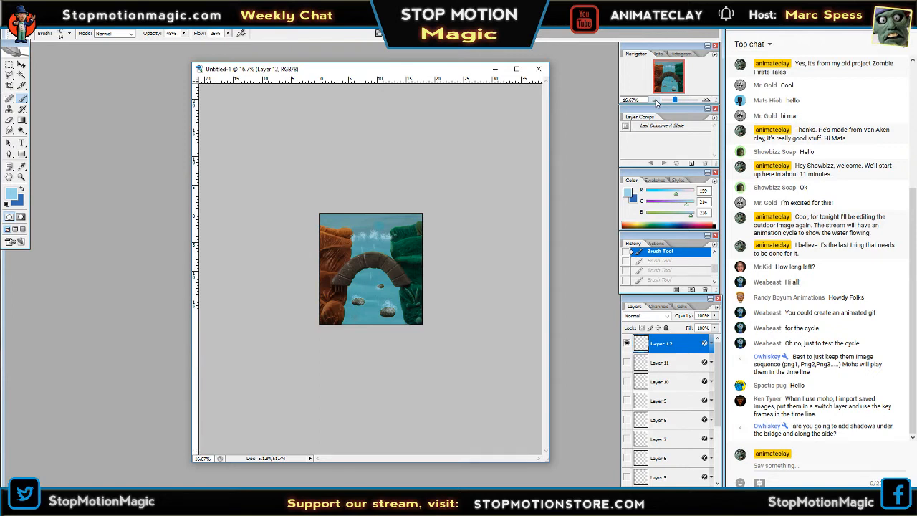
key("ctrl+alt+z")
left_click(707, 100)
left_click(706, 100)
left_click(707, 101)
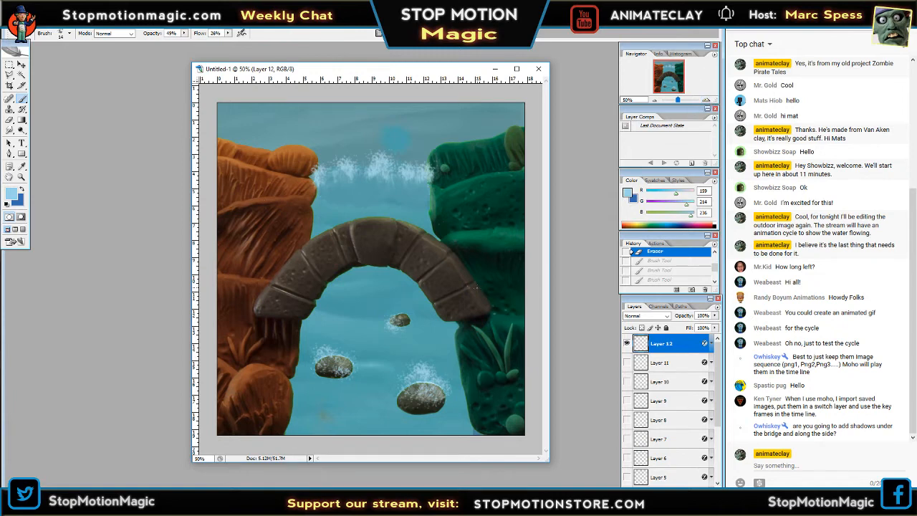
Move the document window slightly higher and set the brush diameter to 37 px.
left_click_drag(442, 69, 444, 60)
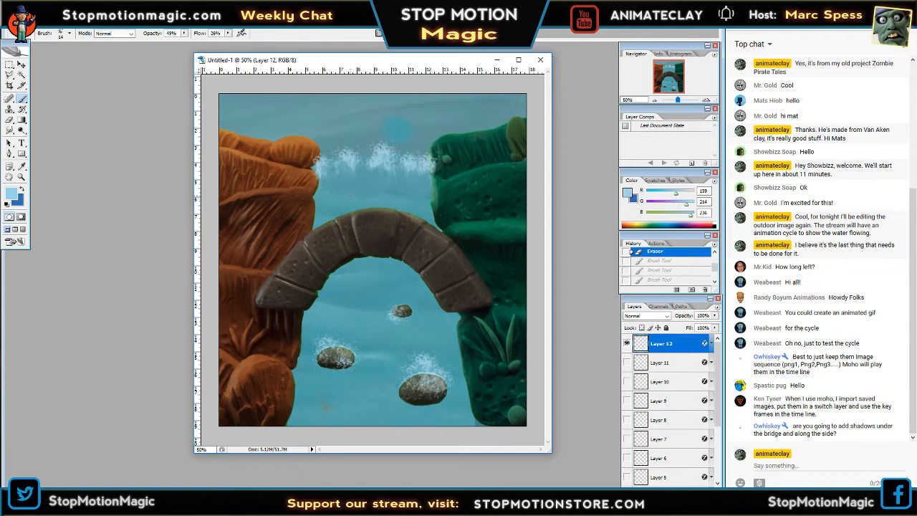
left_click(69, 34)
left_click_drag(48, 57, 35, 61)
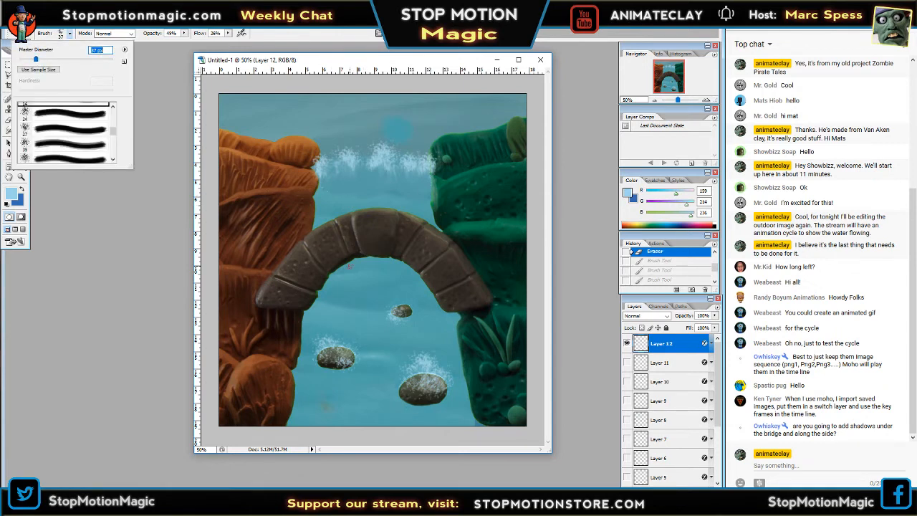
Hide the panels, try staggered vertical strokes down the water under the bridge, and undo them.
key("Tab")
mouse_move(360, 284)
left_mouse_down()
mouse_move(370, 383)
mouse_move(389, 385)
mouse_move(388, 428)
left_mouse_up()
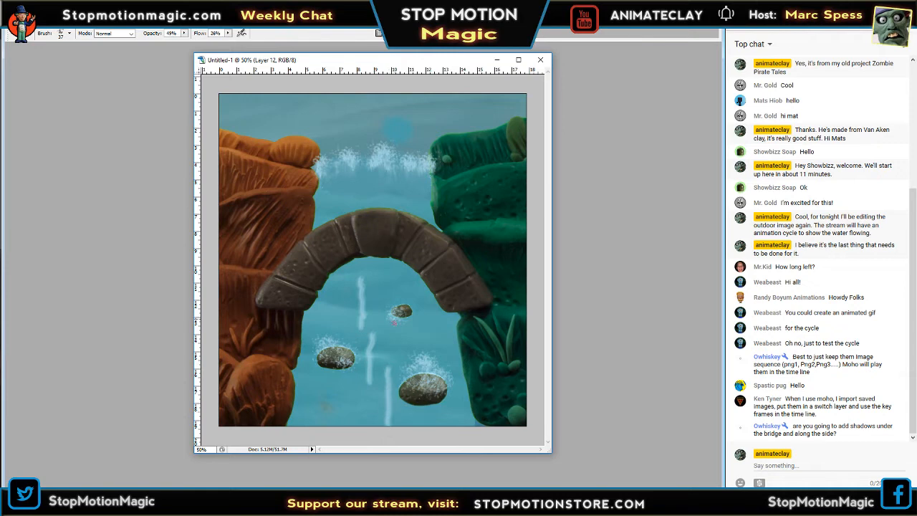
left_click_drag(387, 280, 388, 298)
key("ctrl+alt+z")
key("ctrl+alt+z")
key("ctrl+alt+z")
key("ctrl+alt+z")
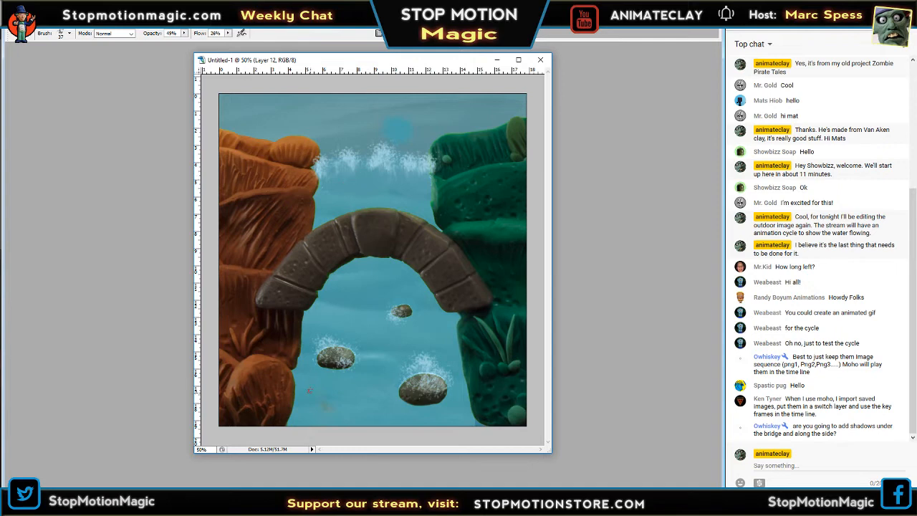
Try three long straight light-blue lines fanning from the waterfall foam to the creek's lower edge, undo them, and show the panels again.
left_click(313, 413, "shift")
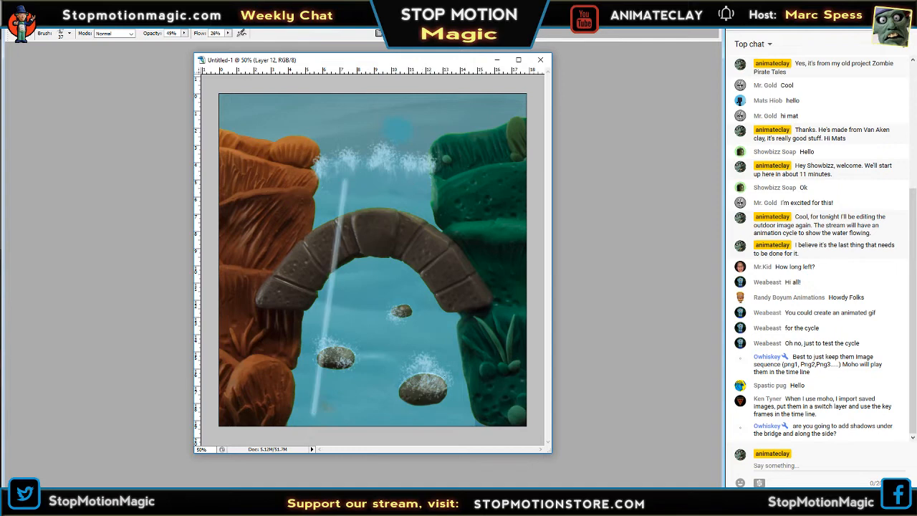
left_click(462, 417, "shift")
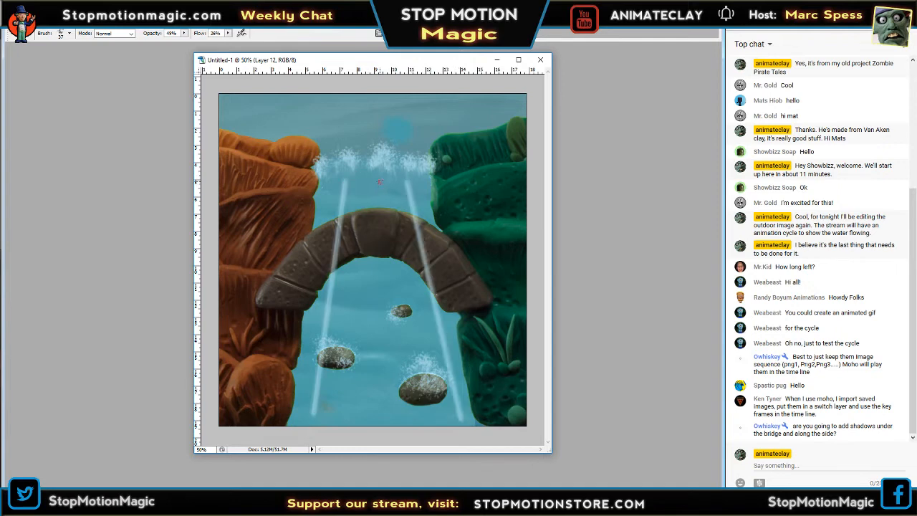
left_click(381, 416, "shift")
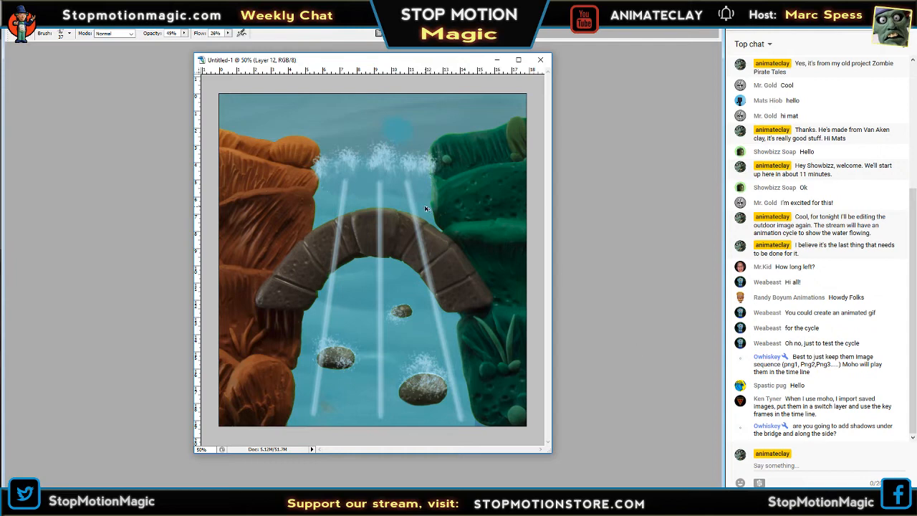
key("ctrl+z")
key("ctrl+z")
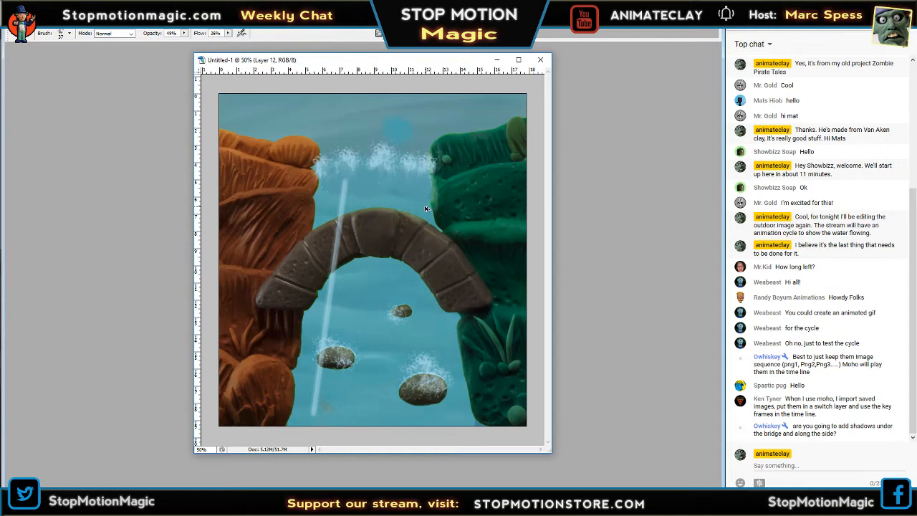
key("ctrl+alt+z")
key("Tab")
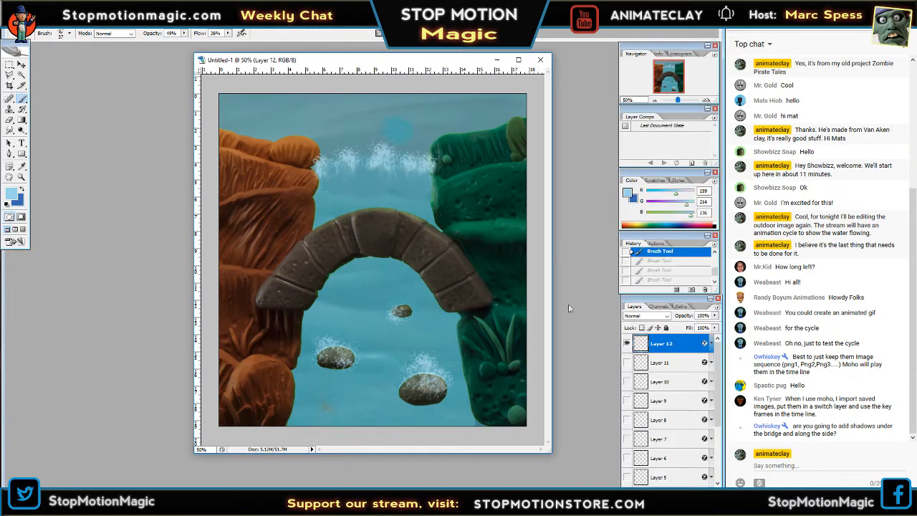
Add a new layer above Layer 12 and set the foreground color to bright magenta, fc12f4.
key("ctrl+shift+alt+n")
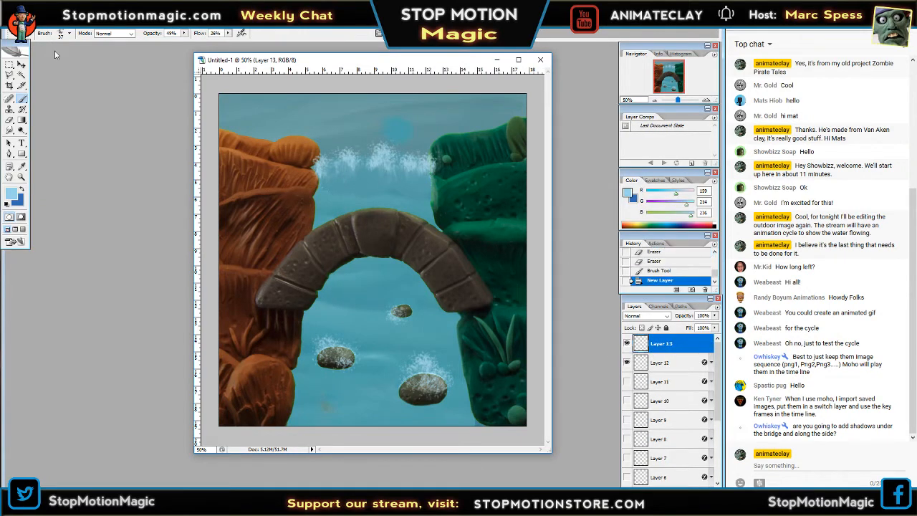
left_click(21, 189)
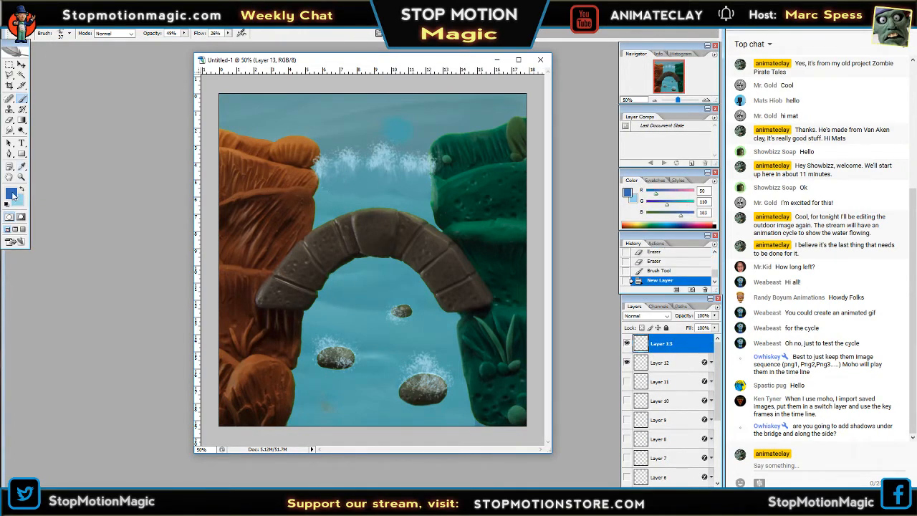
left_click(11, 192)
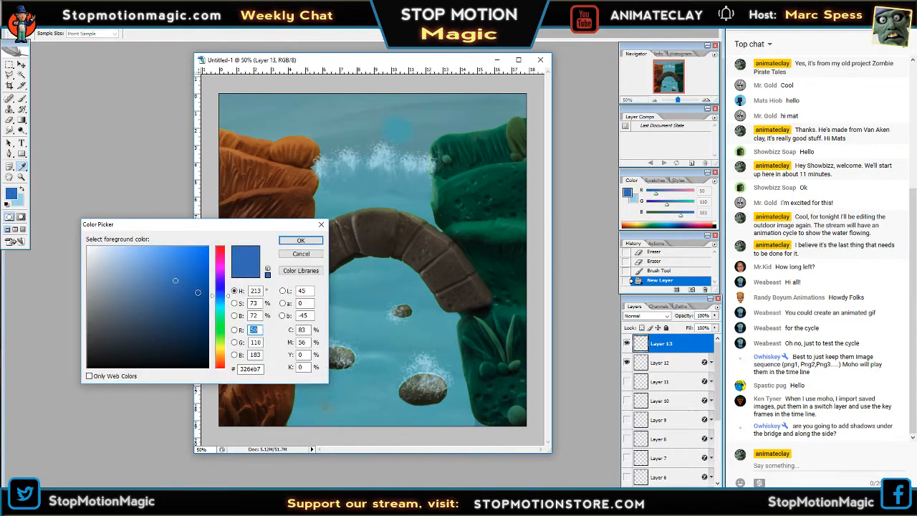
left_click(223, 320)
left_click(220, 266)
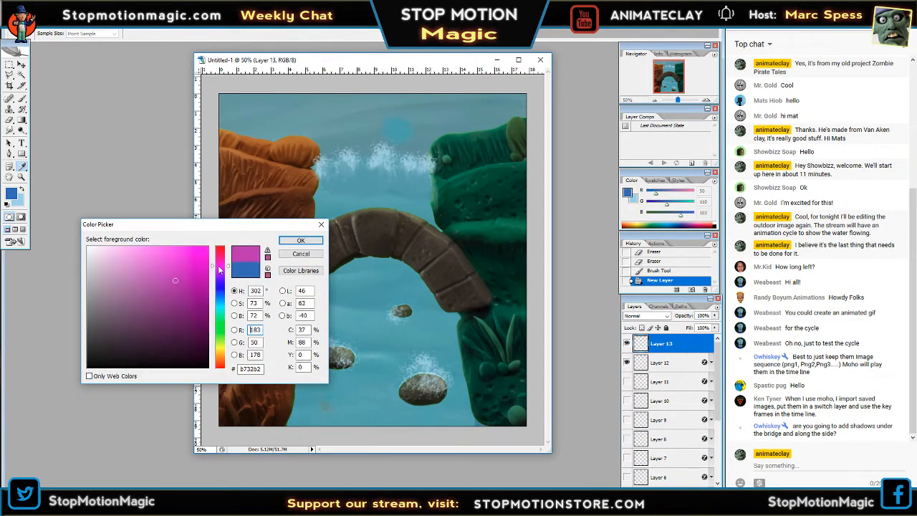
left_click(200, 248)
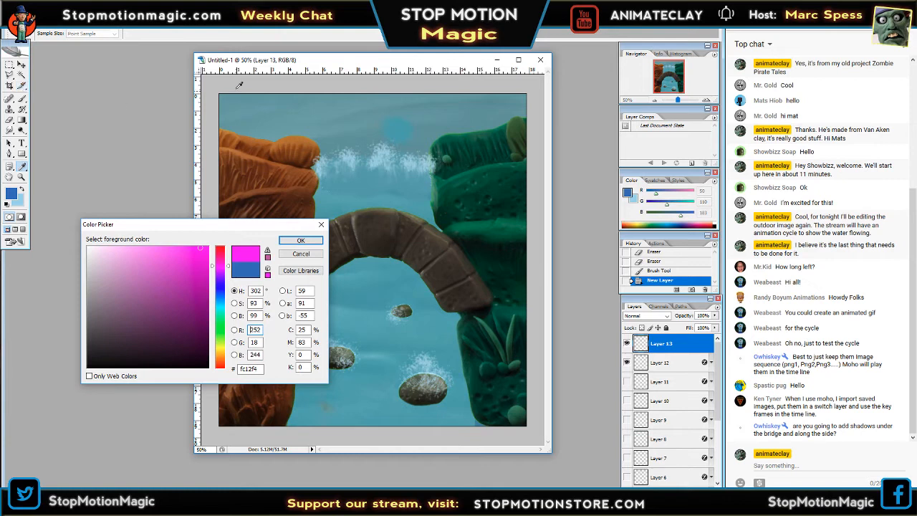
left_click(302, 241)
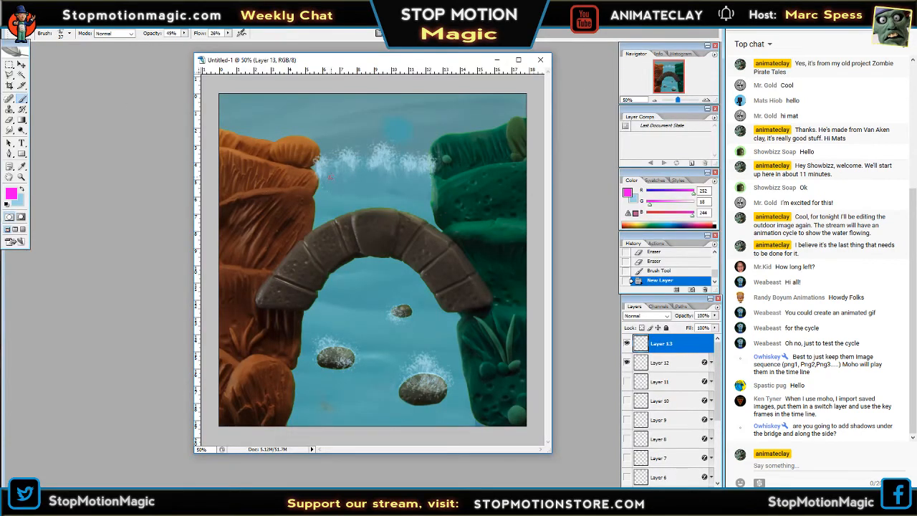
Draw five straight magenta guide lines on Layer 13, fanning from the waterfall foam down to the creek's lower edge.
key("Tab")
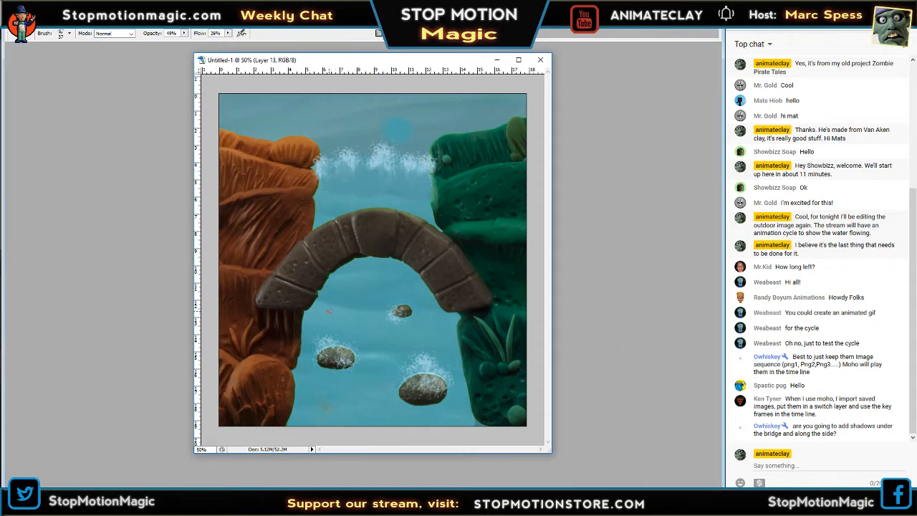
left_click(308, 420, "shift")
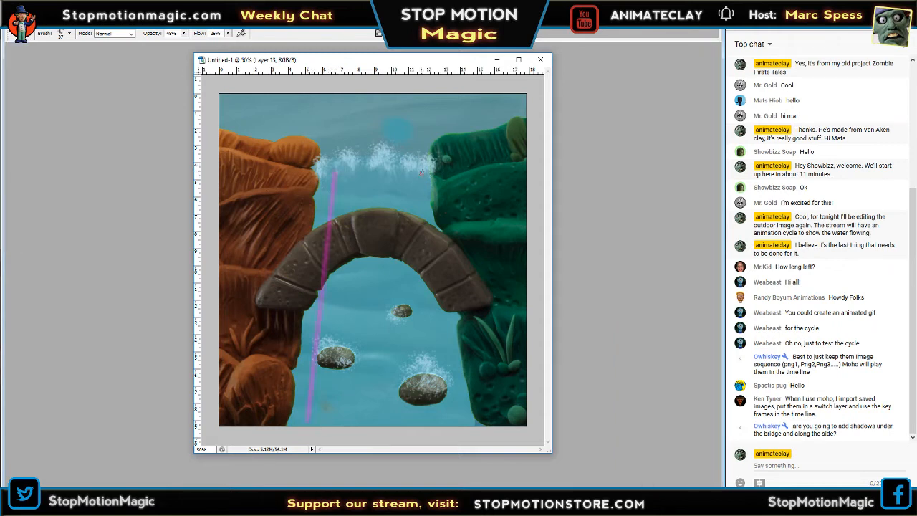
left_click(453, 421, "shift")
left_click(377, 422, "shift")
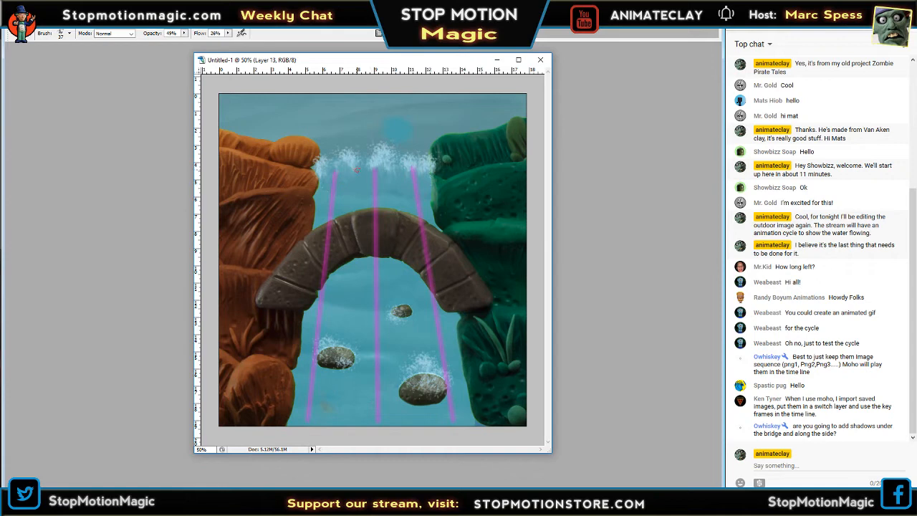
left_click(357, 170)
left_click(337, 421, "shift")
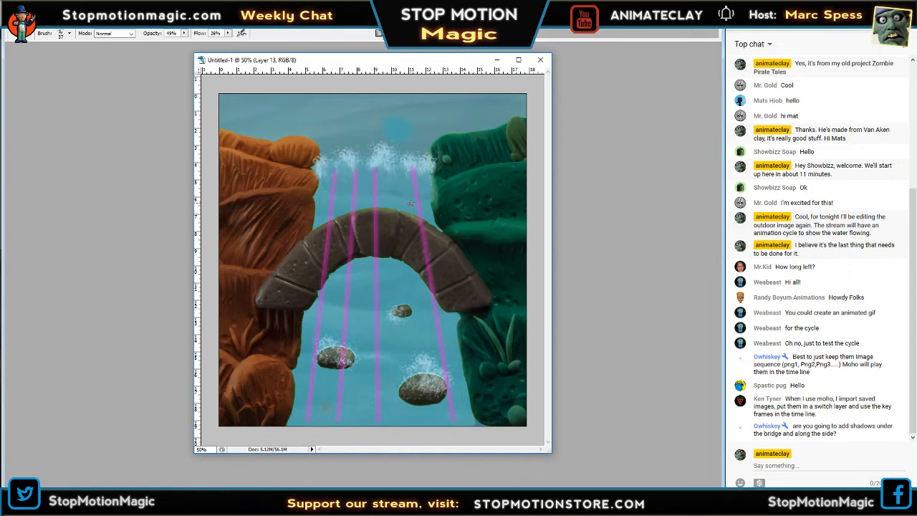
left_click(413, 421, "shift")
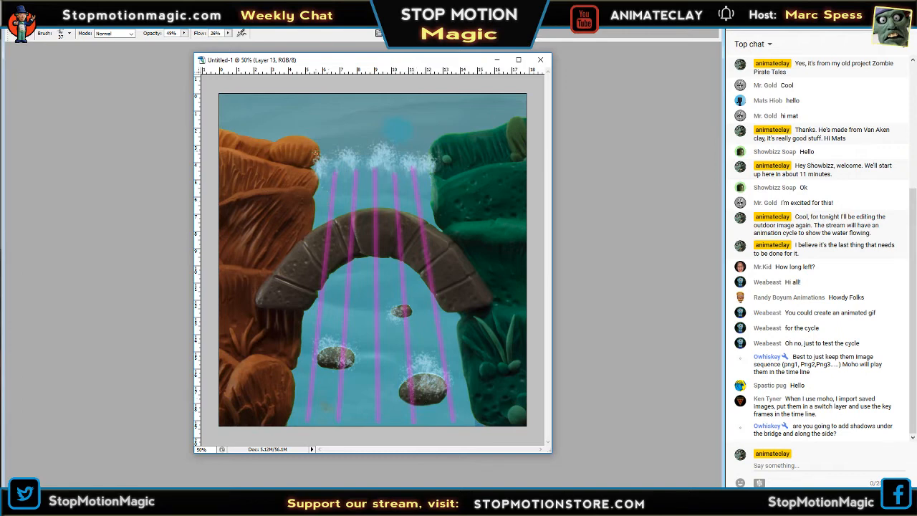
Bring back the panels, make Layer 12 active, and swap the foreground color back to light blue.
key("Tab")
left_click(666, 365)
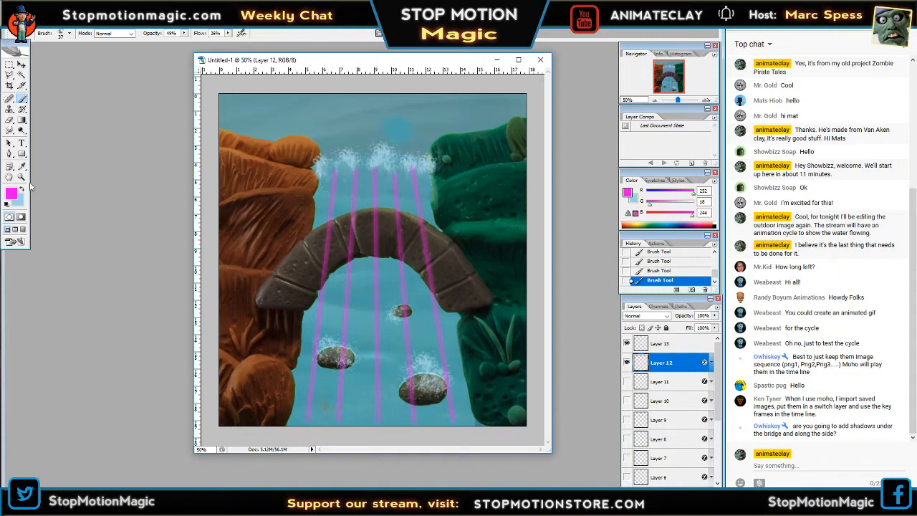
left_click(21, 189)
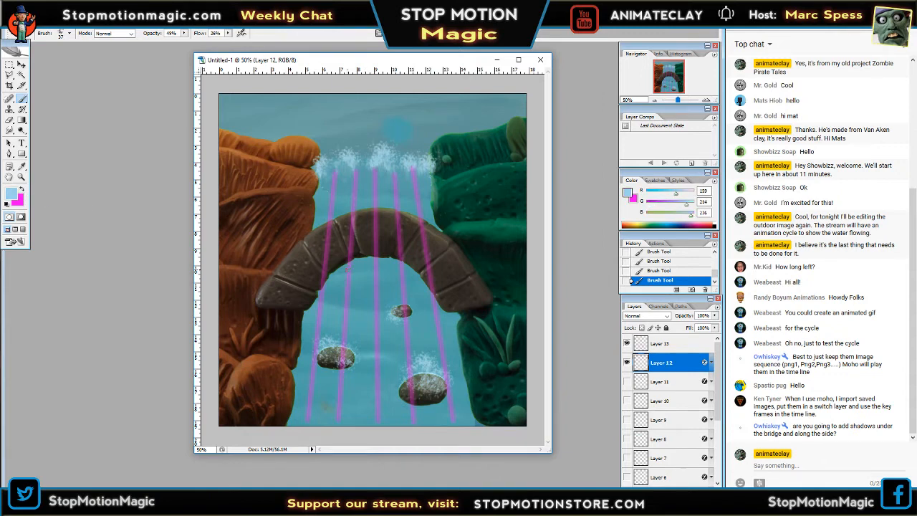
Paint short wavy light-blue strokes on Layer 12 along the magenta guide lines, above and below the bridge.
left_click_drag(350, 270, 350, 303)
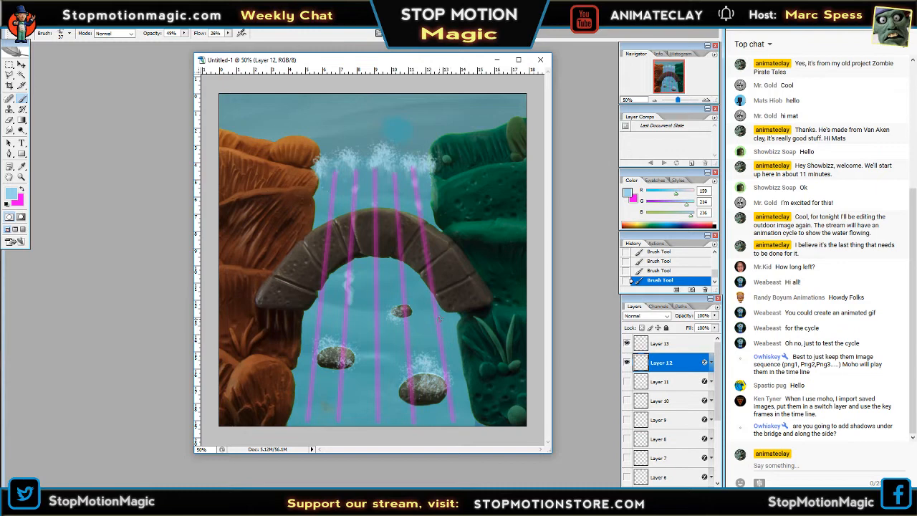
left_click_drag(439, 317, 445, 357)
left_click_drag(377, 338, 380, 408)
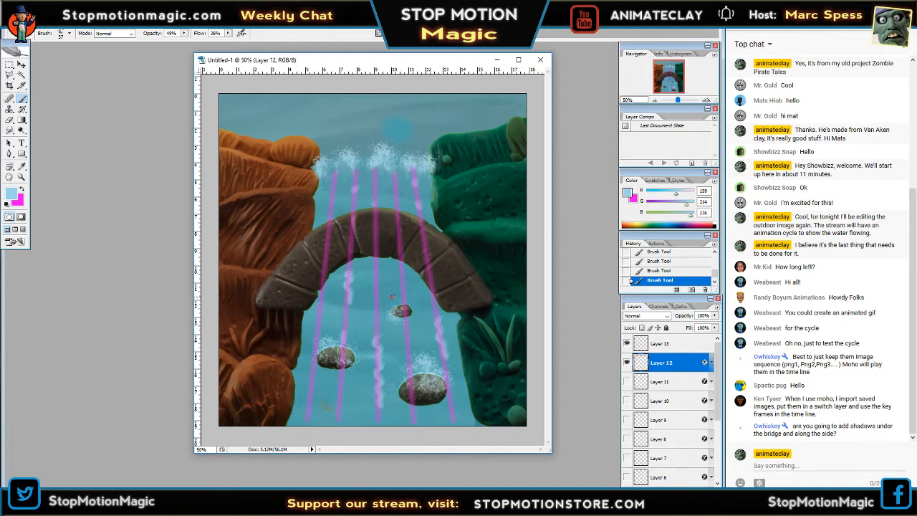
Hide the Layer 13 guide lines and check how the wavy strokes read at 12.5% zoom.
left_click(626, 343)
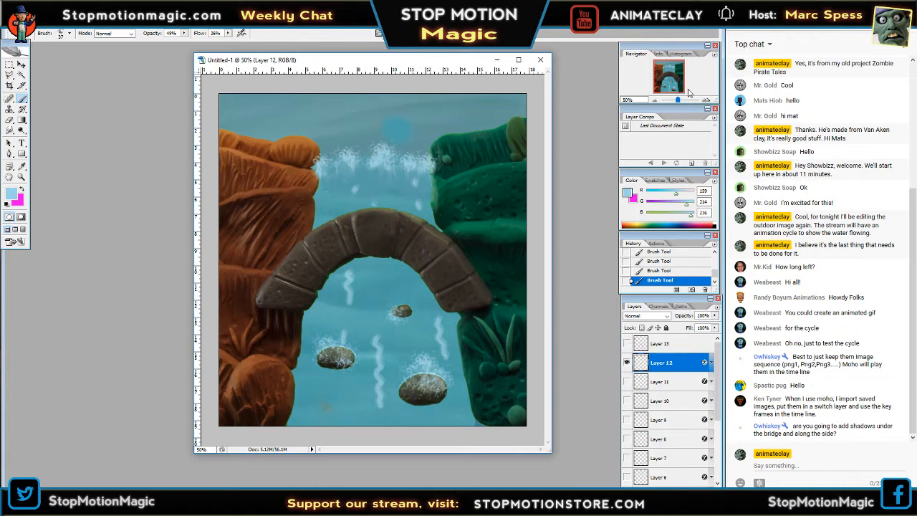
left_click(655, 101)
left_click(654, 101)
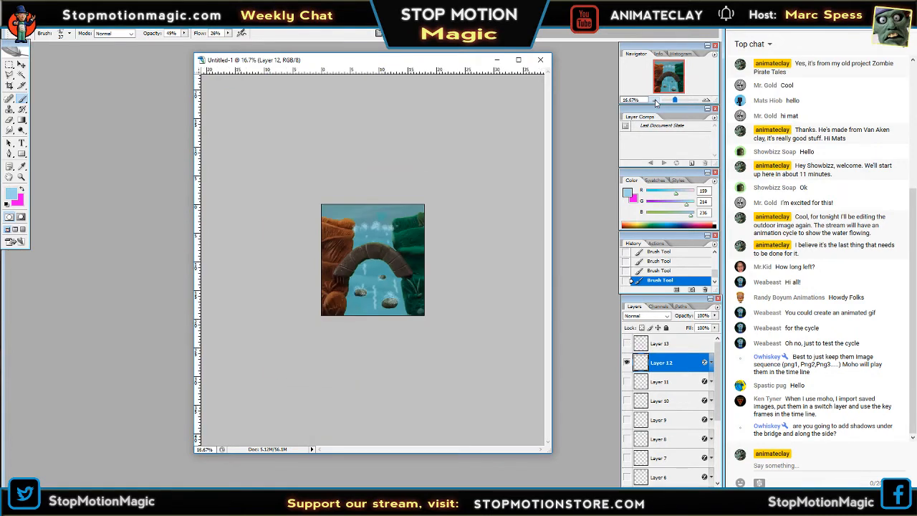
left_click(706, 101)
left_click(707, 101)
left_click(707, 102)
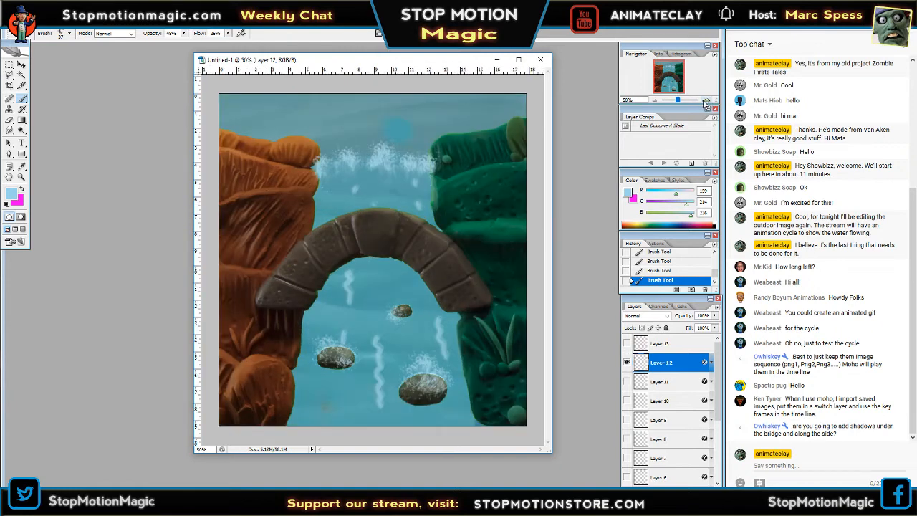
Undo the wavy light-blue strokes painted on Layer 12.
key("ctrl+z")
key("ctrl+alt+z")
key("ctrl+alt+z")
key("ctrl+alt+z")
key("ctrl+alt+z")
key("ctrl+alt+z")
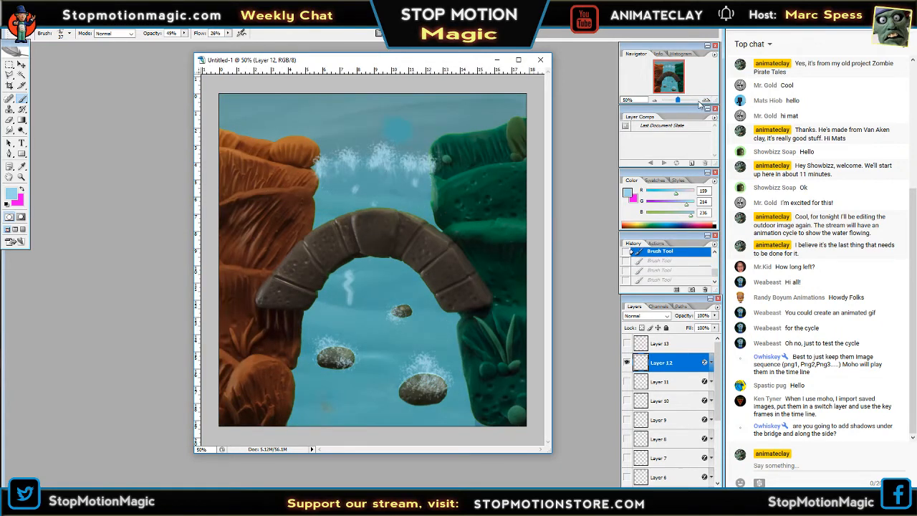
Make Layer 13 active and choose the 39 px spatter brush tip after trying the 24 px and 27 px ones.
key("alt+bracketright")
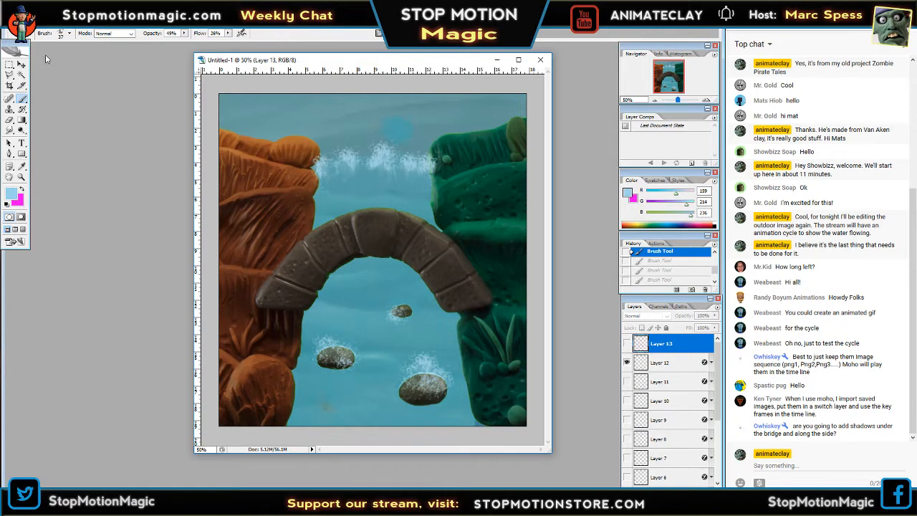
left_click(70, 34)
left_click_drag(114, 132, 114, 130)
left_click(77, 127)
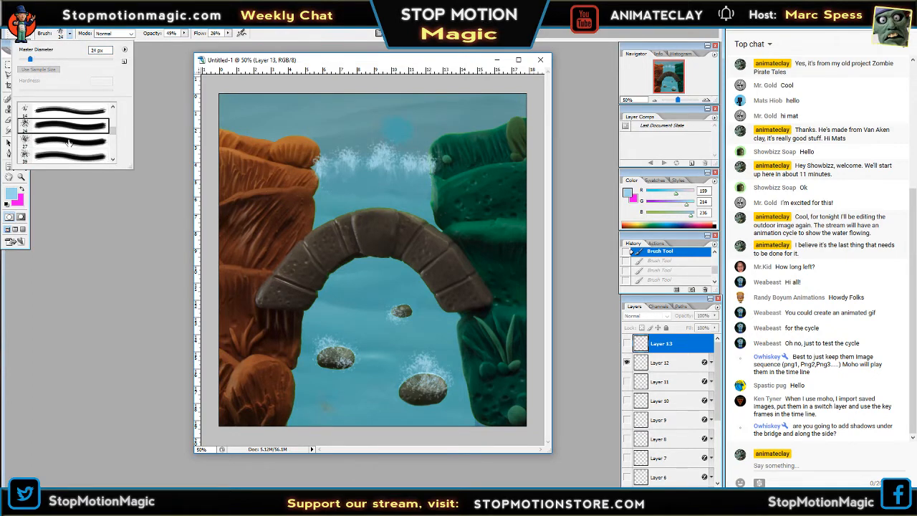
left_click(68, 142)
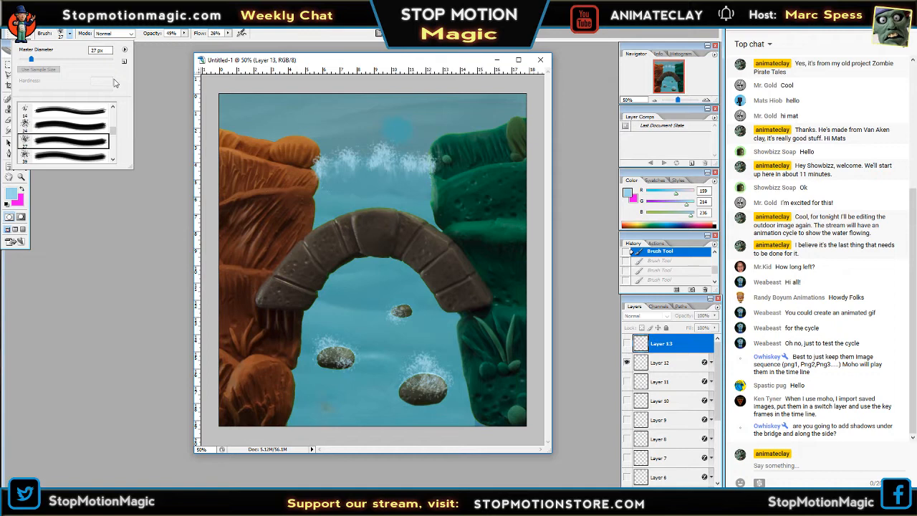
left_click(77, 157)
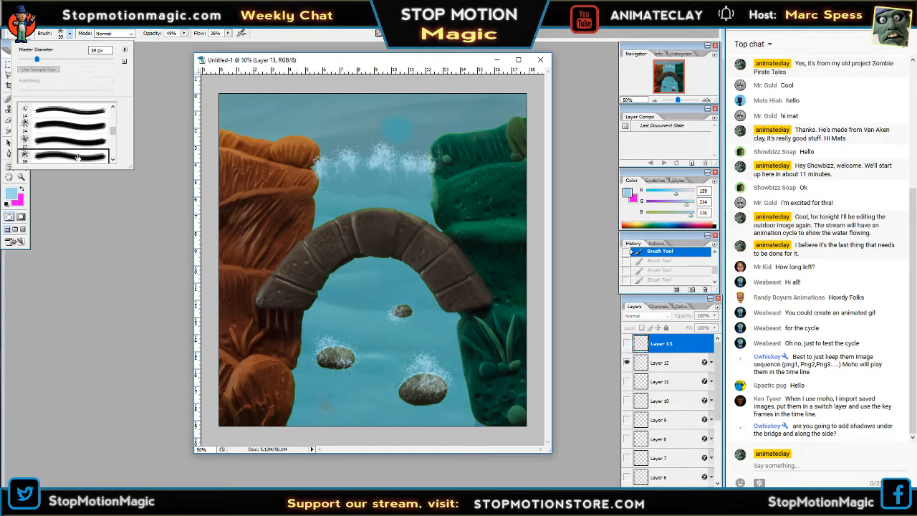
Choose the 59 px spatter brush tip, make Layer 12 active, and enlarge the brush diameter well beyond its default size.
left_click_drag(113, 132, 114, 138)
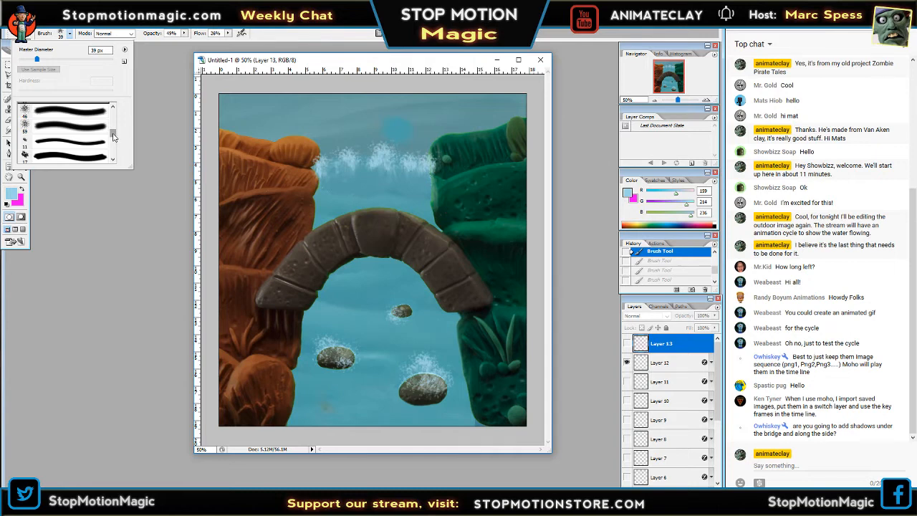
left_click(80, 127)
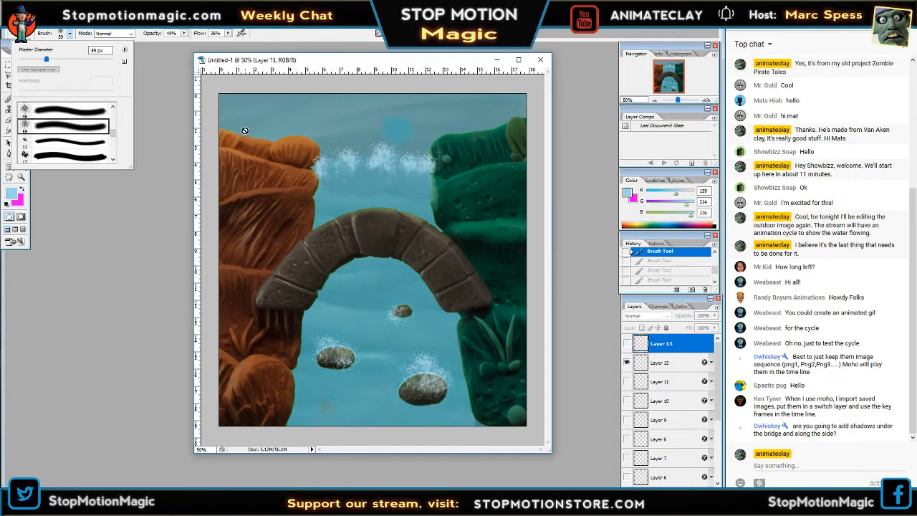
key("Tab")
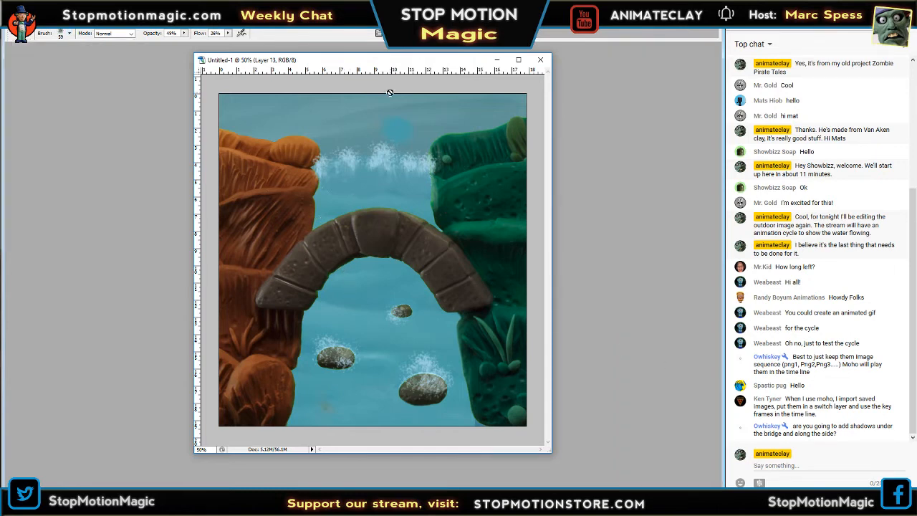
key("Tab")
left_click(662, 362)
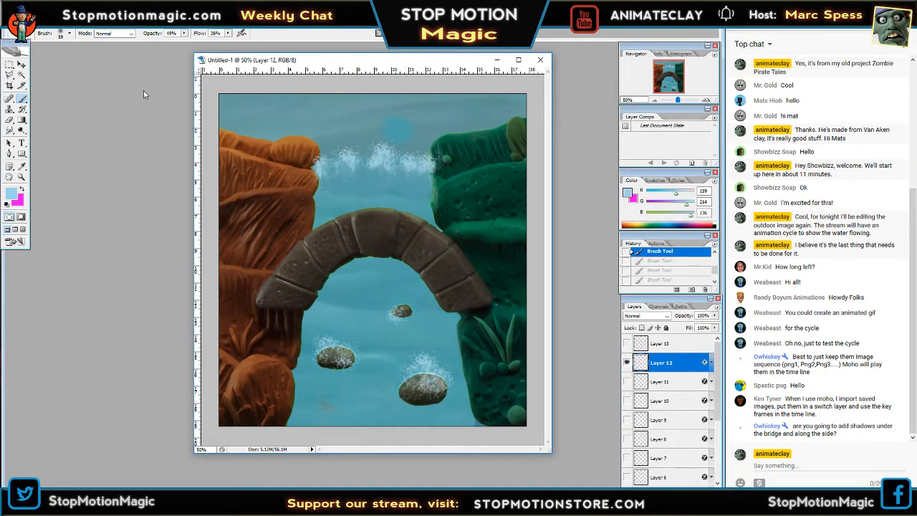
left_click(69, 34)
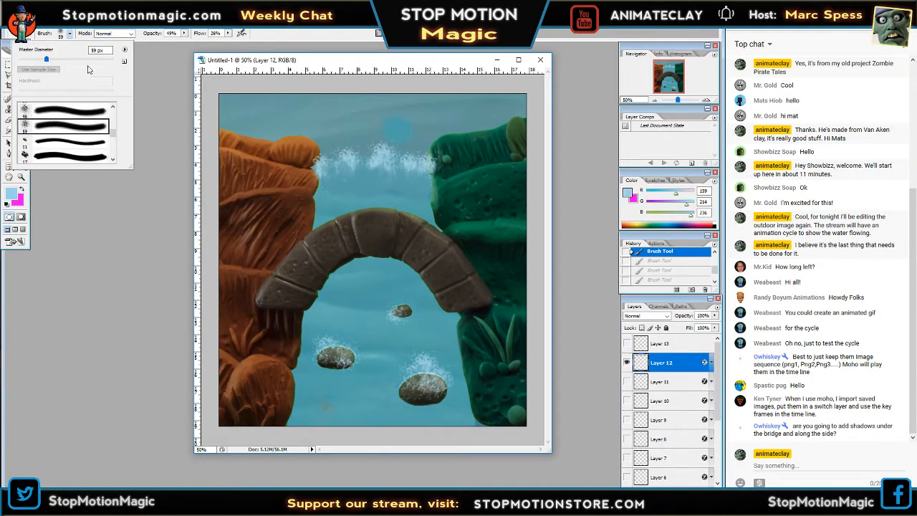
left_click(85, 59)
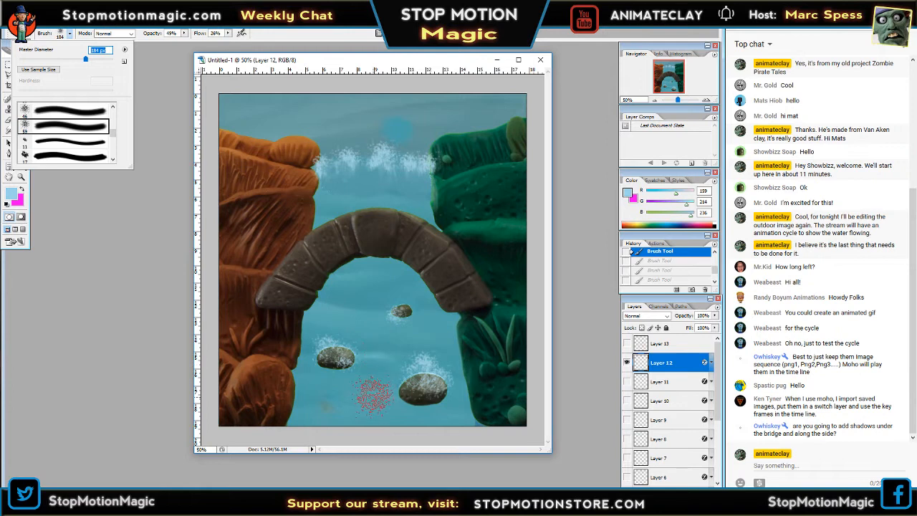
Paint faint light-blue spatter patches on Layer 12 across the water beneath the bridge and around the rocks.
key("Tab")
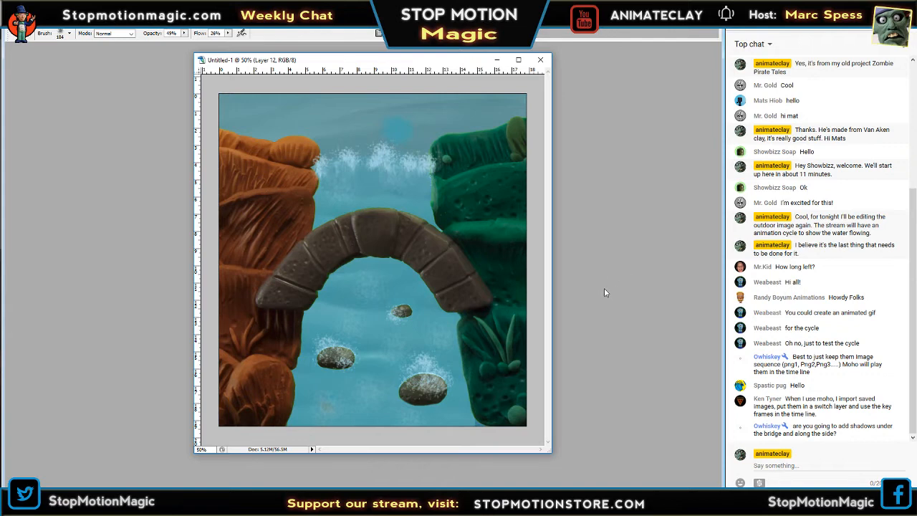
left_click_drag(497, 378, 499, 402)
key("Tab")
Compare the foam on Layers 12 and 11 by toggling their visibility, and check the spatter at 12.5% zoom.
left_click(627, 363)
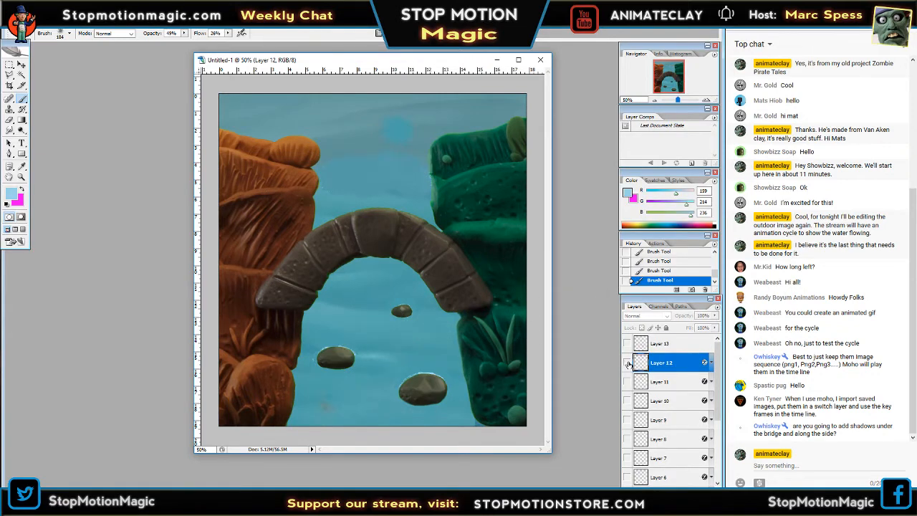
left_click(627, 363)
left_click(627, 382)
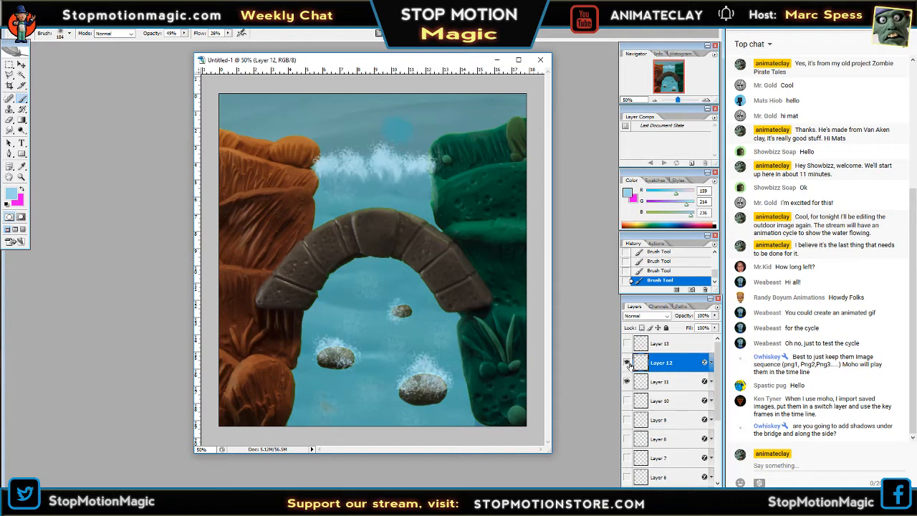
left_click(627, 363)
left_click(627, 363)
left_click(626, 381)
left_click(628, 381)
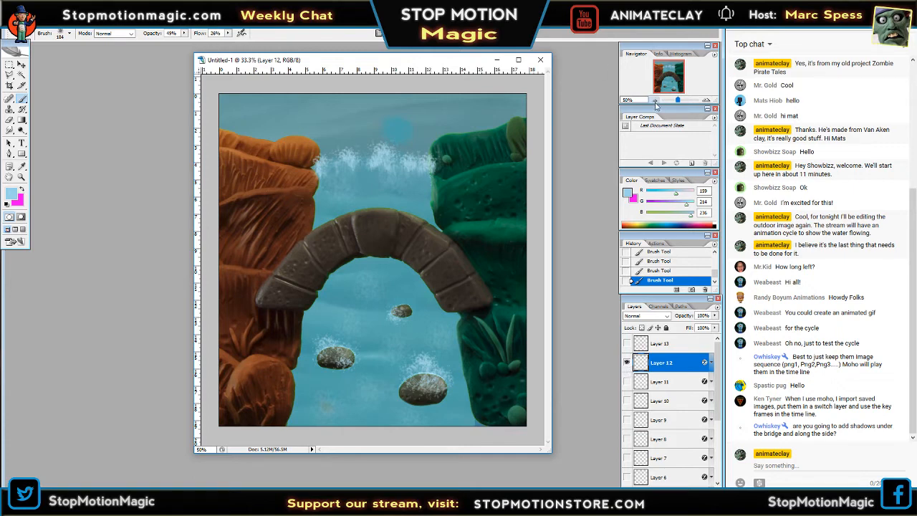
left_click(655, 102)
left_click(655, 101)
left_click(656, 101)
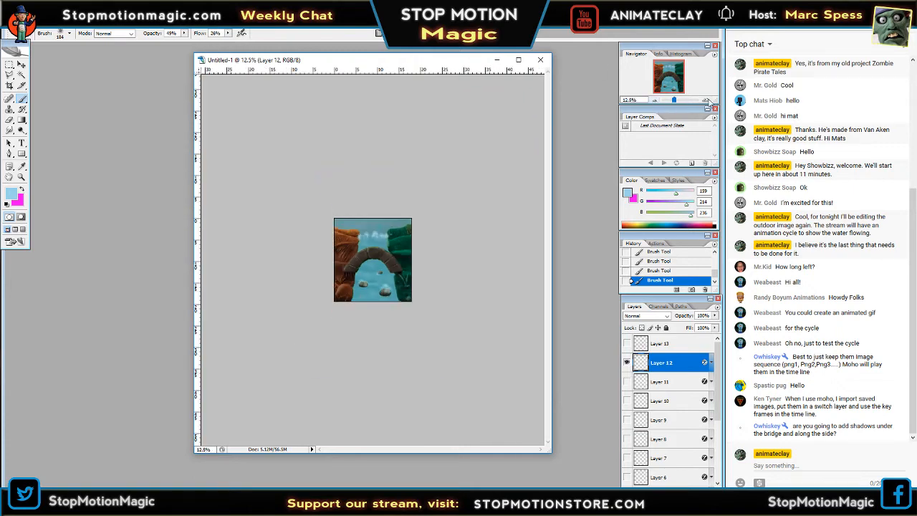
left_click(707, 100)
left_click(706, 101)
left_click(707, 101)
left_click(707, 101)
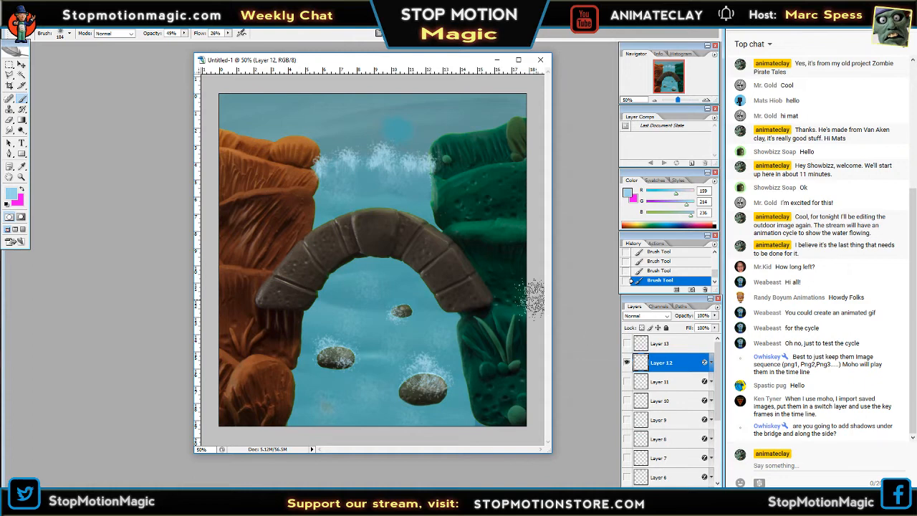
Undo the faint spatter patches painted on Layer 12.
key("ctrl+alt+z")
key("ctrl+alt+z")
key("ctrl+alt+z")
key("ctrl+alt+z")
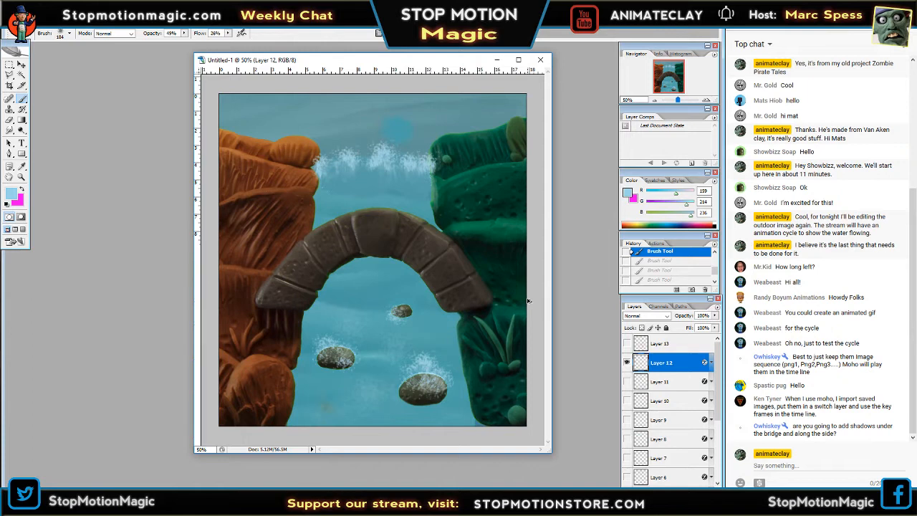
Raise the brush flow to 49% and paint test spatter on Layer 12 in the water under the bridge.
key("alt+bracketright")
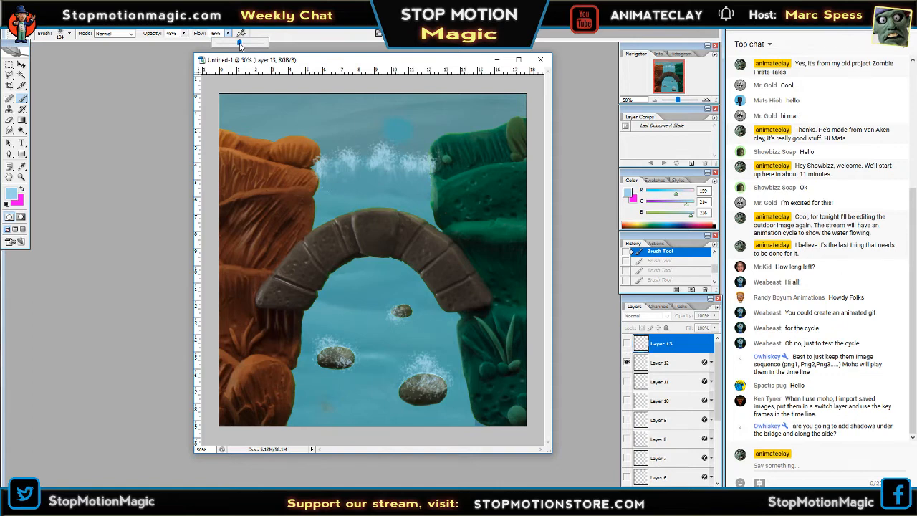
key("Tab")
left_click(342, 184)
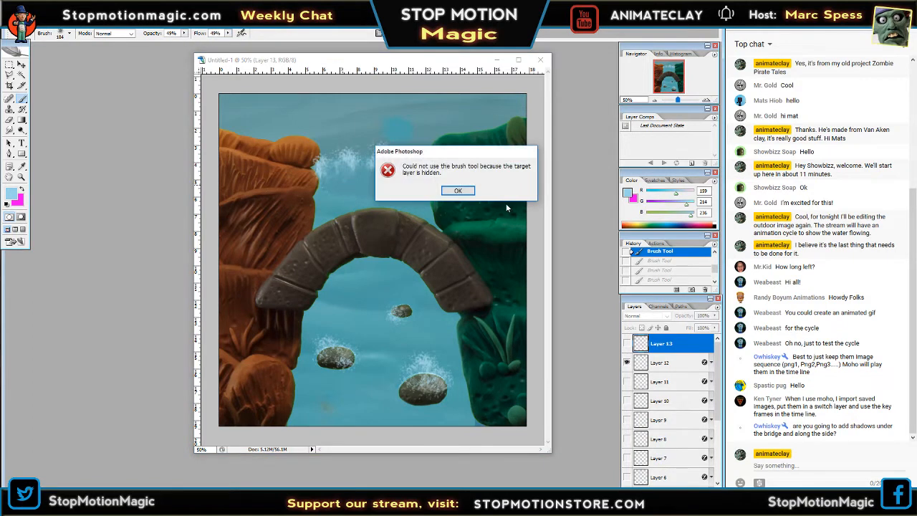
left_click(464, 192)
key("Tab")
left_click(665, 364)
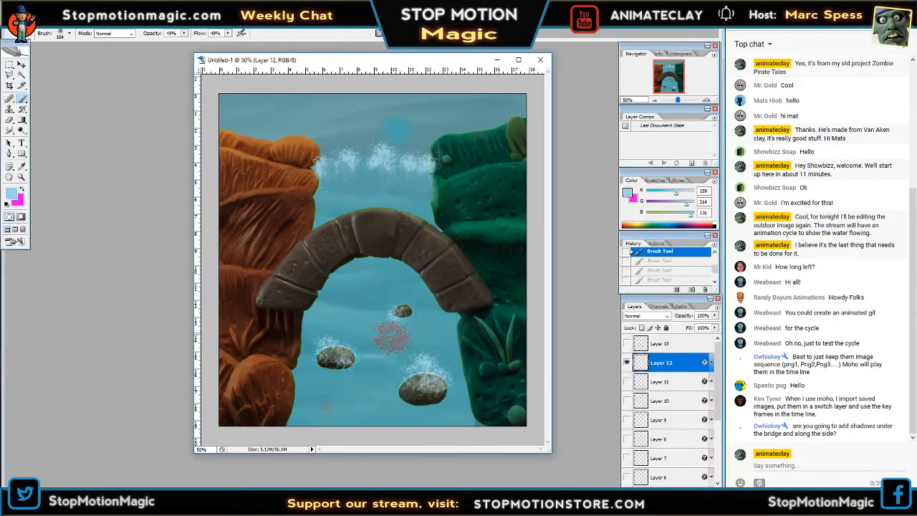
left_click(358, 287)
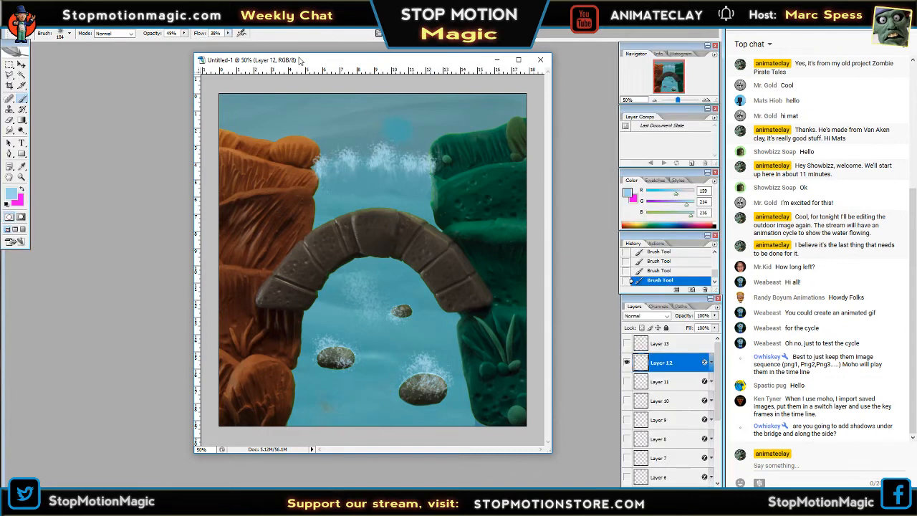
Undo the test spatter and repaint soft foam patches at 38% flow on Layer 12, under the bridge and around the rocks.
key("ctrl+alt+z")
key("ctrl+alt+z")
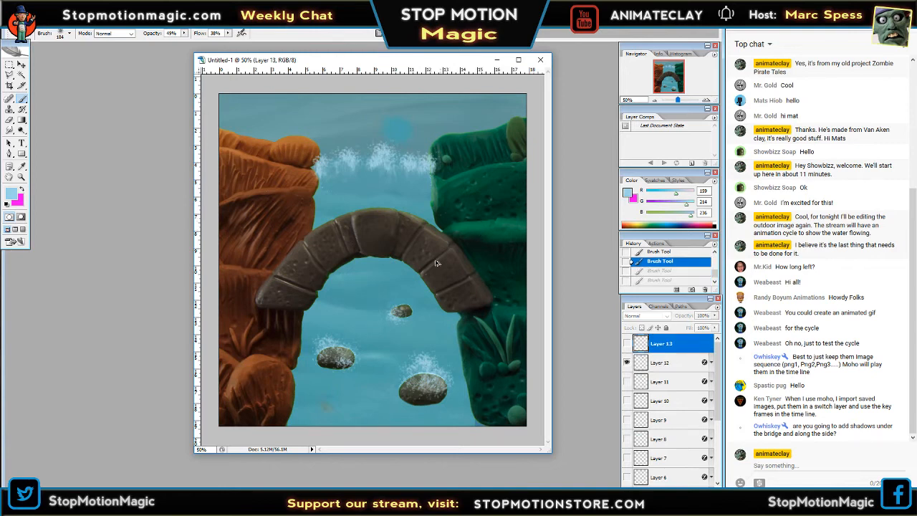
left_click(652, 365)
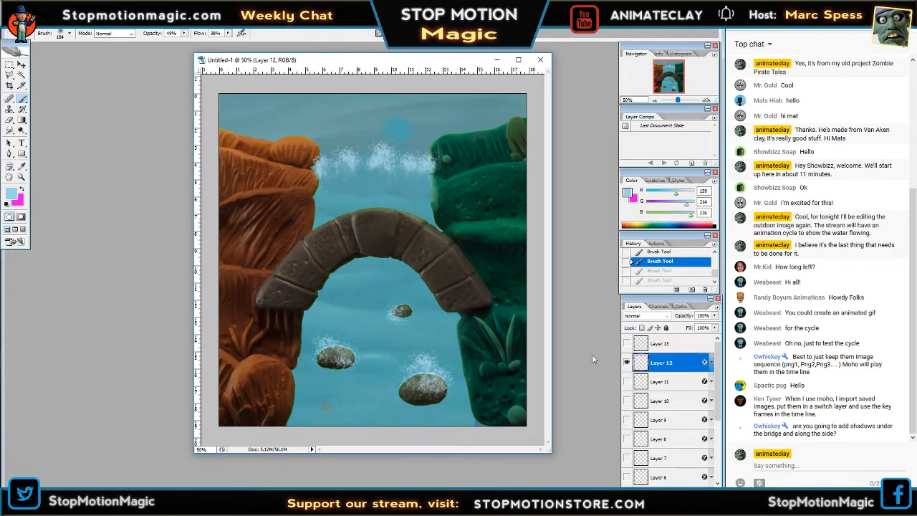
left_click(352, 287)
left_click(363, 313)
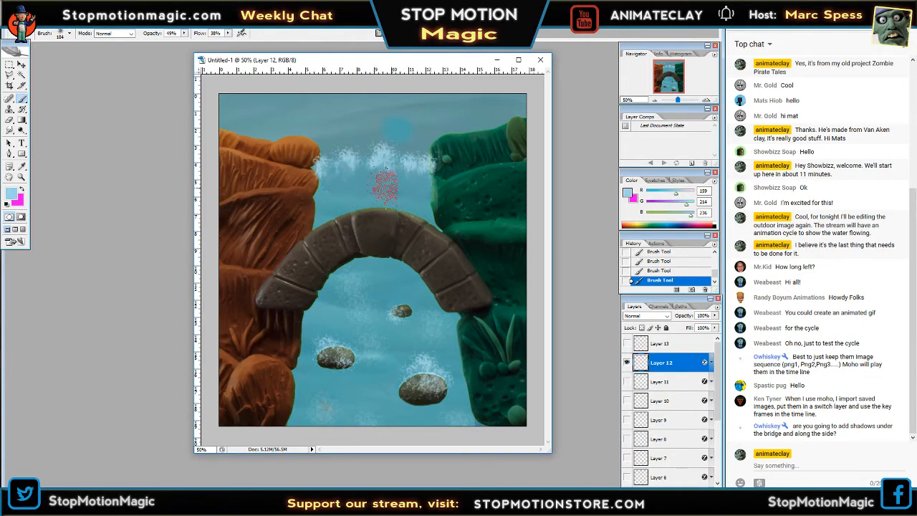
Show Layer 11 instead of Layer 12 and paint soft spatter patches on its water between the bridge and the rocks.
left_click(627, 363)
left_click(626, 381)
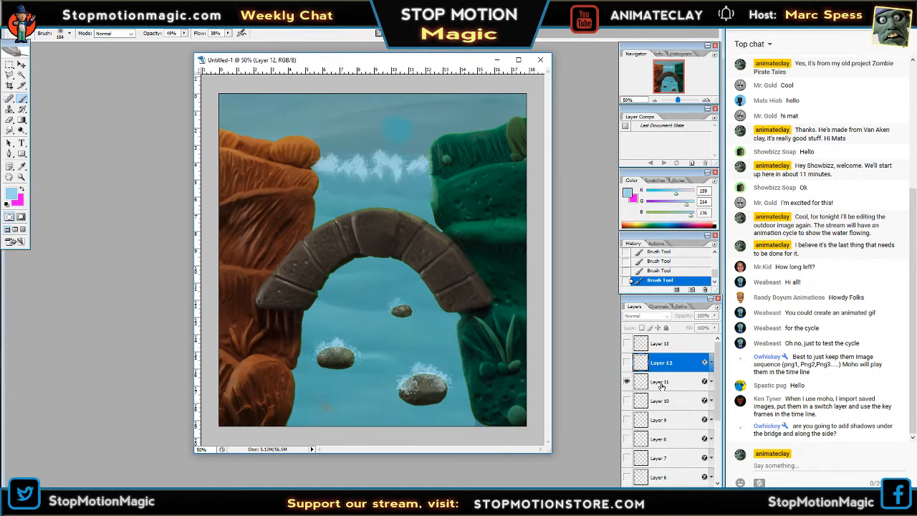
left_click(660, 384)
mouse_move(358, 284)
left_mouse_down()
mouse_move(383, 345)
mouse_move(404, 341)
left_mouse_up()
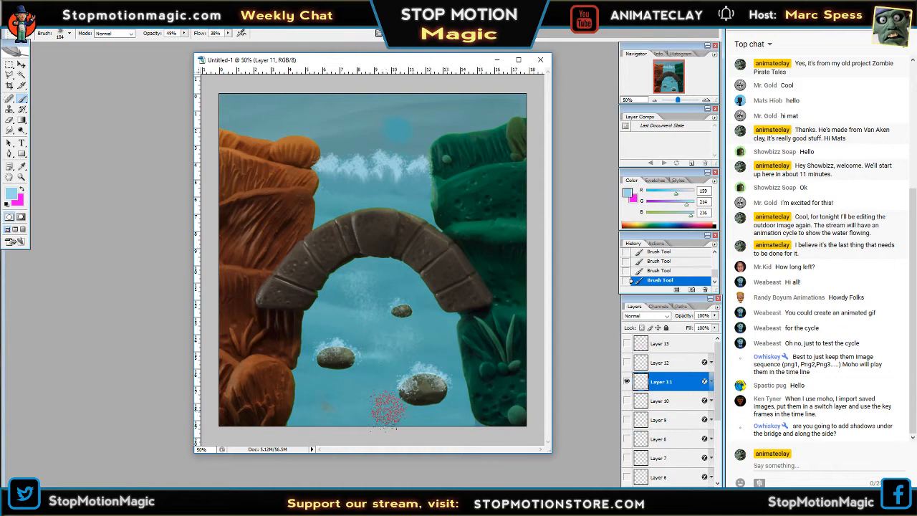
left_click_drag(371, 390, 373, 395)
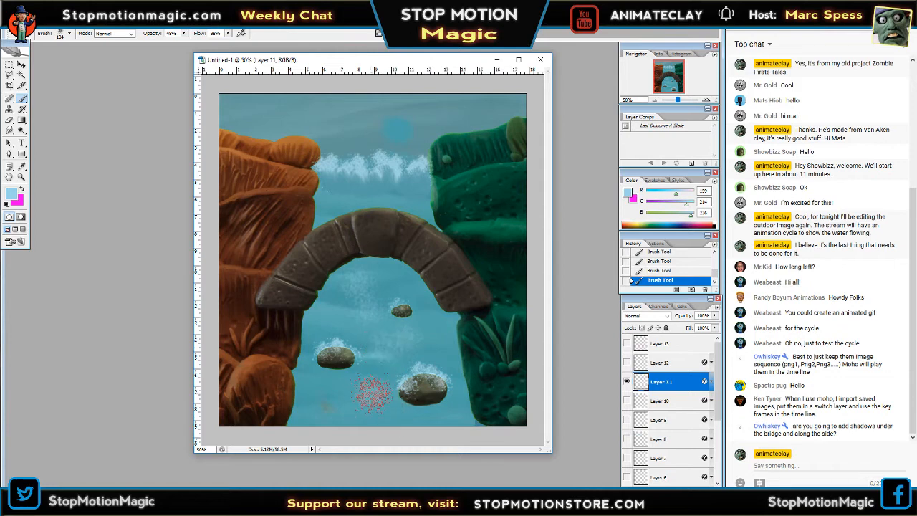
Switch from Layer 11 to Layer 10 and paint differently placed spatter patches on the water below the bridge.
left_click(627, 382)
left_click(659, 400)
left_click(627, 401)
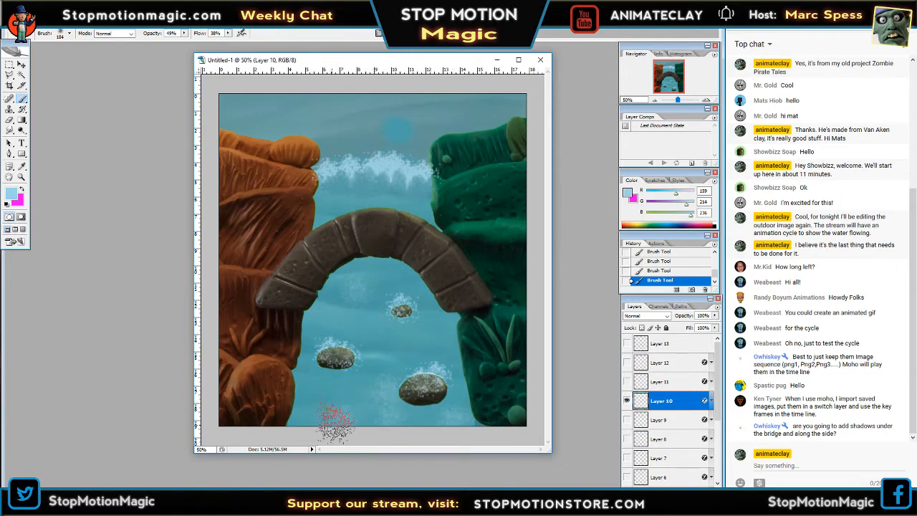
Hide Layer 10, show Layer 9, and paint spatter patches under the bridge and along the creek's lower edge.
left_click(626, 401)
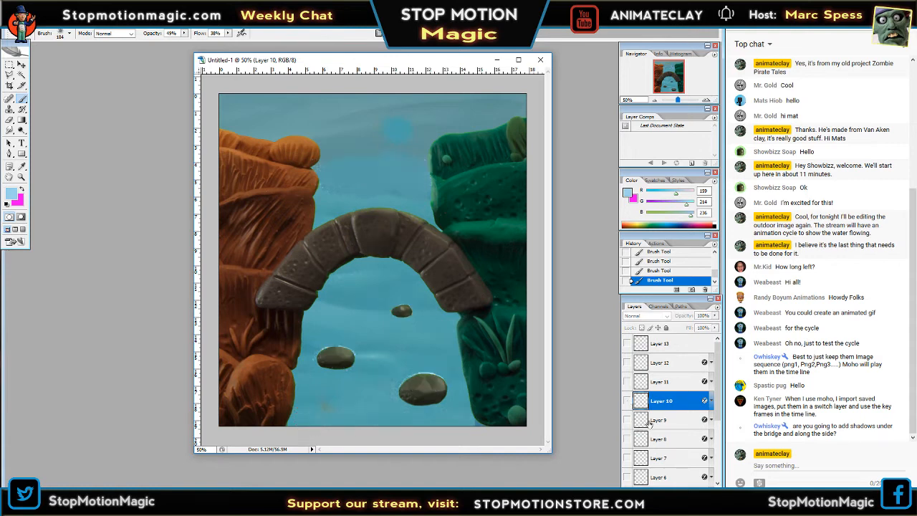
left_click(655, 420)
left_click(627, 419)
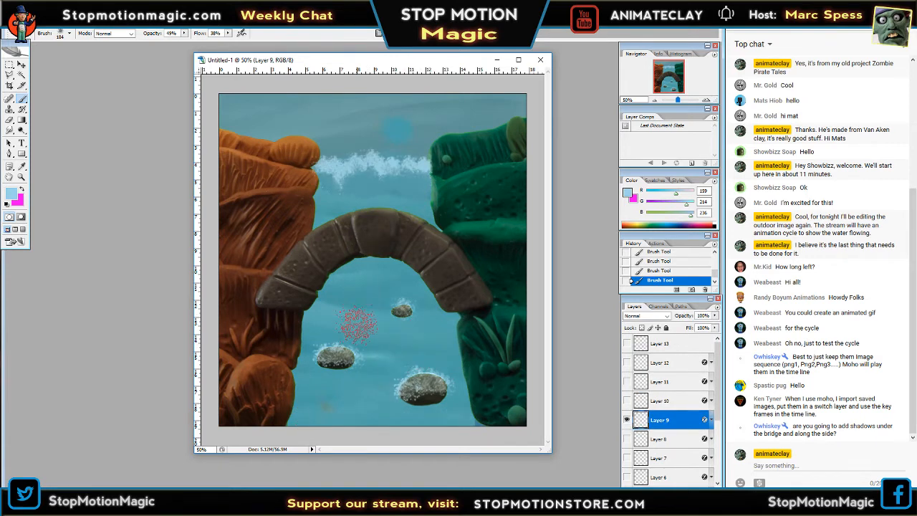
left_click_drag(357, 331, 356, 308)
left_click_drag(378, 389, 380, 399)
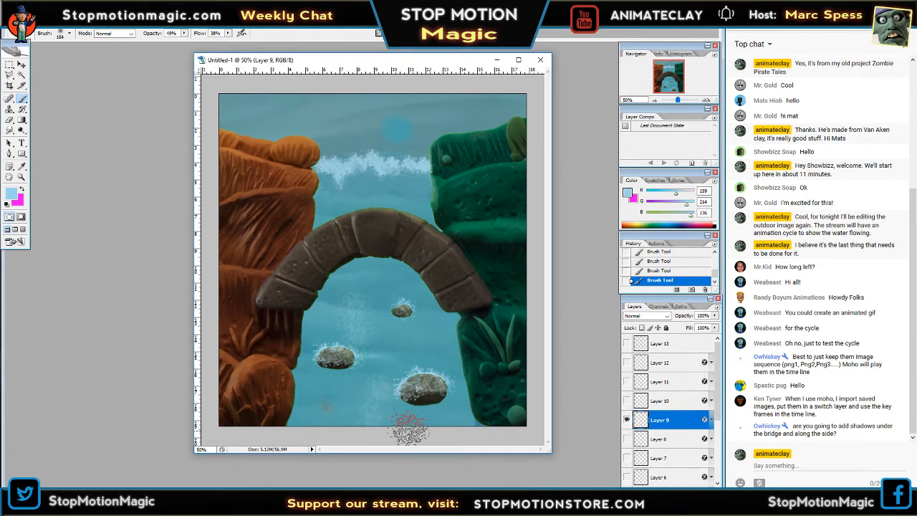
left_click_drag(339, 424, 320, 421)
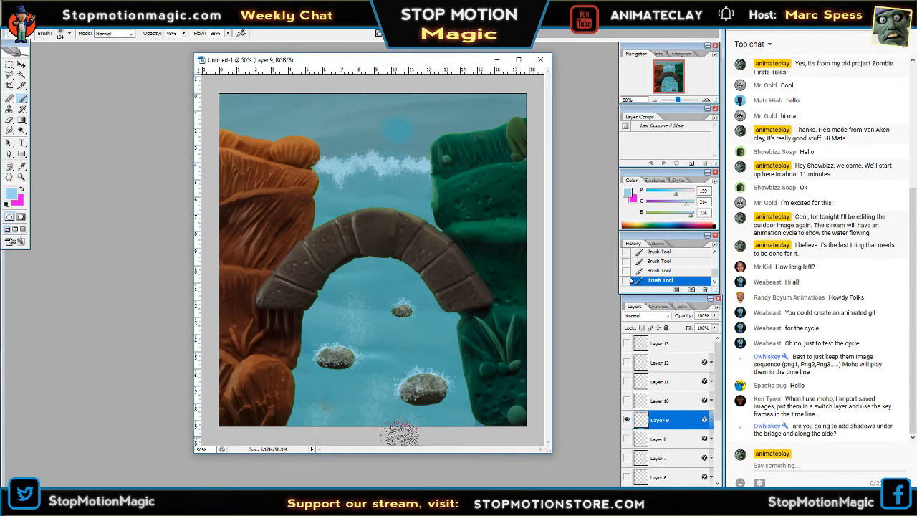
Show Layer 8 instead of Layer 9 and dab soft spatter patches on the water around the three rocks.
left_click(627, 420)
left_click(627, 439)
left_click(659, 439)
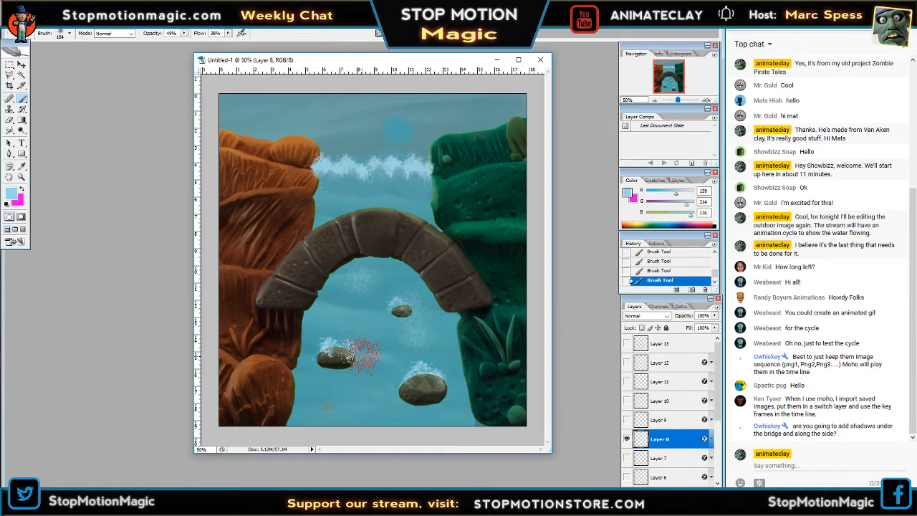
left_click(317, 333)
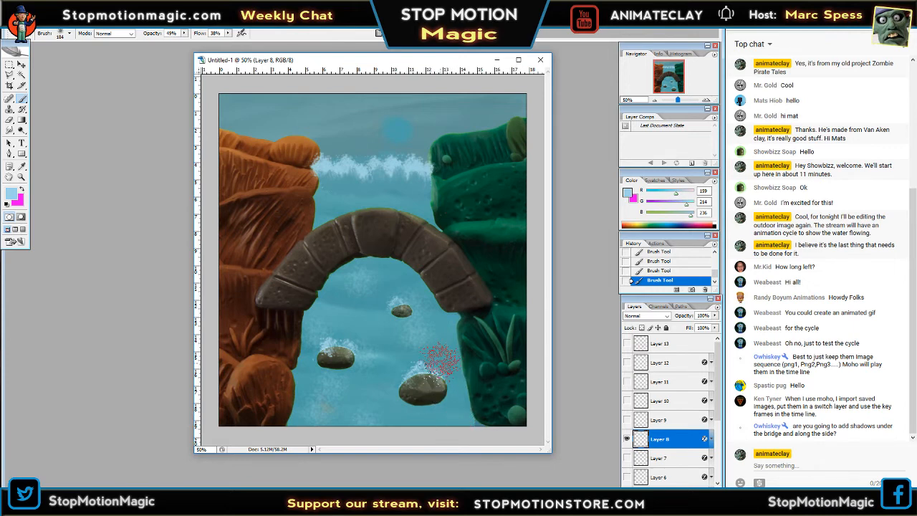
Hide Layer 8, make Layer 7 visible and active, and paint faint spatter down the middle of the creek.
left_click(627, 439)
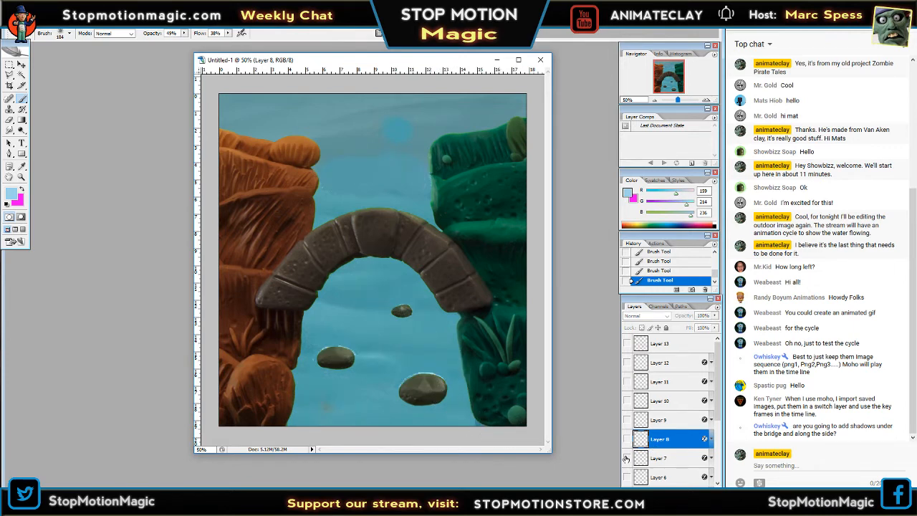
left_click(627, 458)
left_click(658, 457)
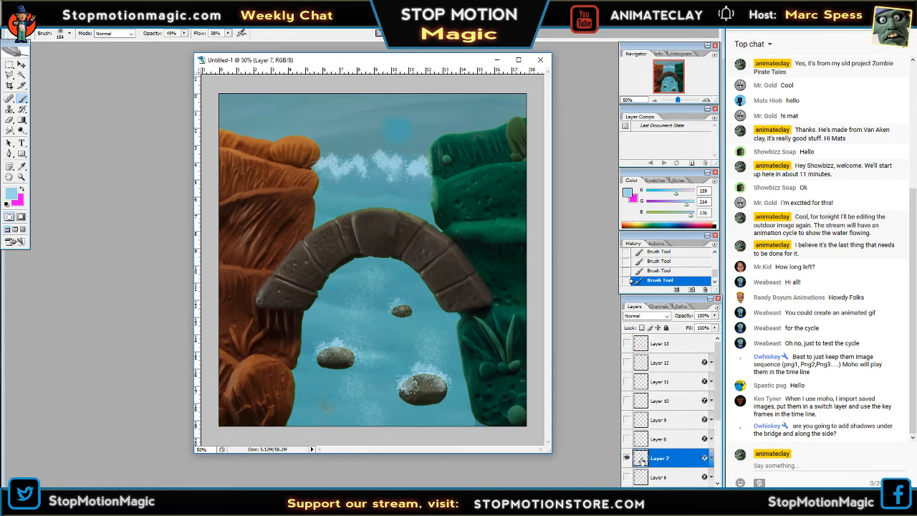
Switch from Layer 7 to Layer 6 and paint scattered spatter patches on the water beneath the bridge.
scroll(715, 414, "down", 3)
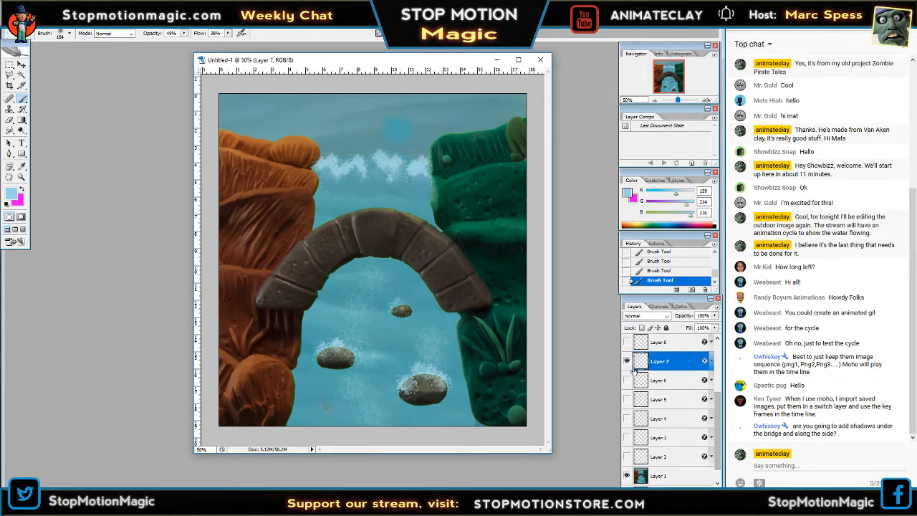
left_click(627, 360)
left_click(627, 379)
left_click(666, 385)
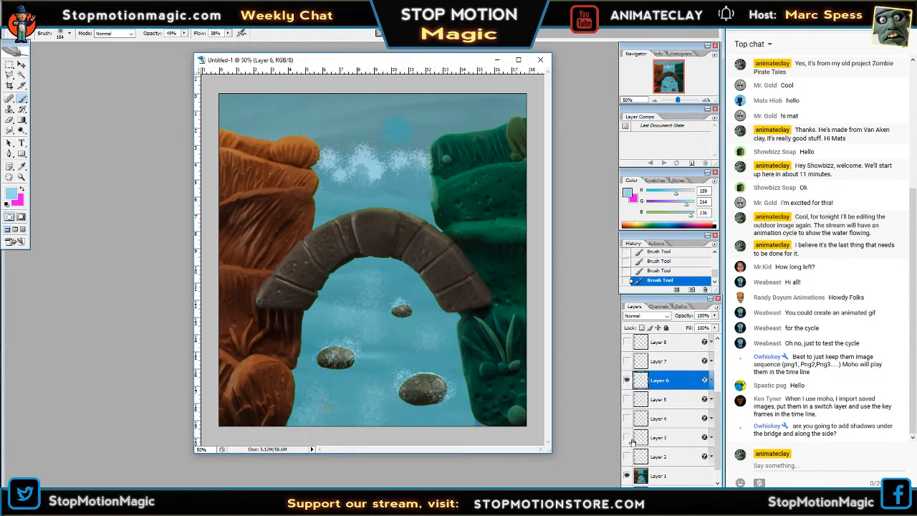
Hide Layer 6, show Layer 5 as the active layer, and paint spatter patches on the water between the rocks.
left_click(627, 380)
left_click(627, 399)
left_click(659, 399)
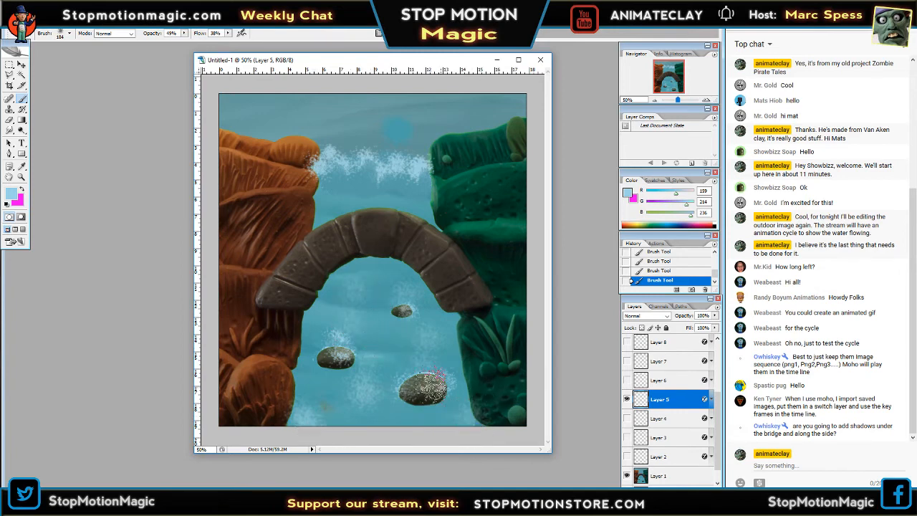
Hide Layer 5, show Layer 4 as the active layer, and paint soft spatter patches on the water beneath the bridge and between the rocks.
left_click(626, 399)
left_click(626, 418)
left_click(658, 418)
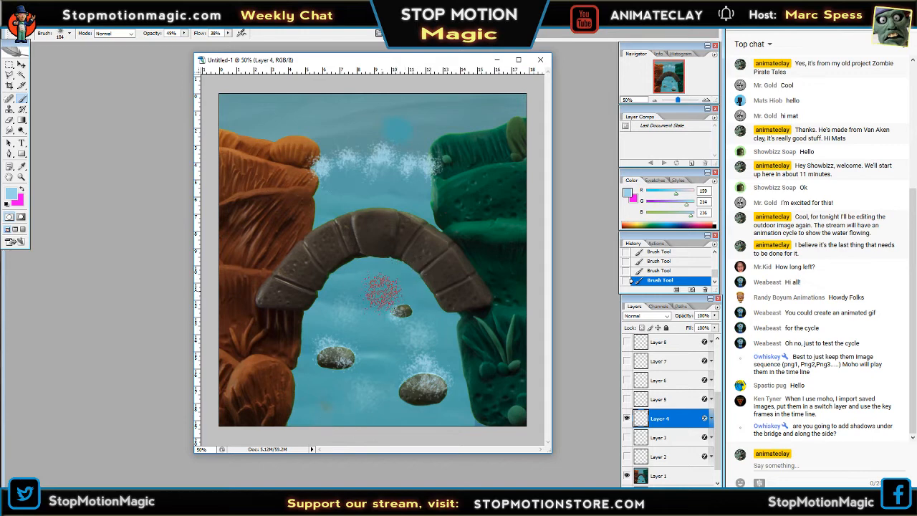
Switch from Layer 4 to Layer 3 and paint faint spatter patches on the water beneath the bridge and around the rocks.
left_click(627, 418)
left_click(627, 437)
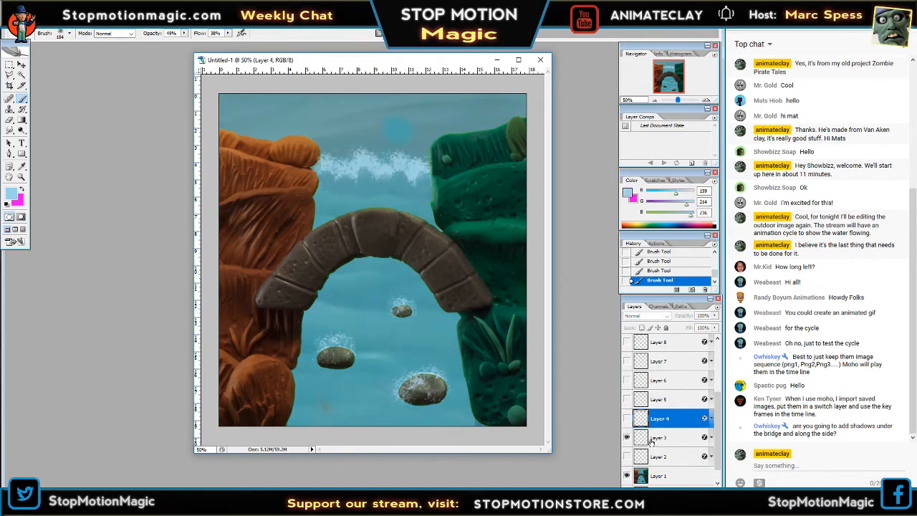
left_click(653, 437)
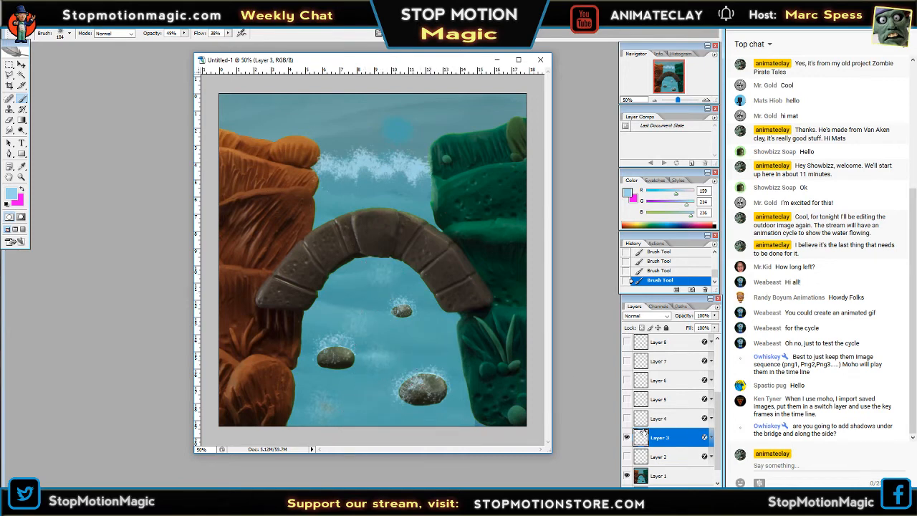
Replace Layer 3 with Layer 2 as the visible, active layer and paint spatter on the water from the bridge down past the rocks.
left_click(625, 437)
left_click(638, 456)
left_click(626, 456)
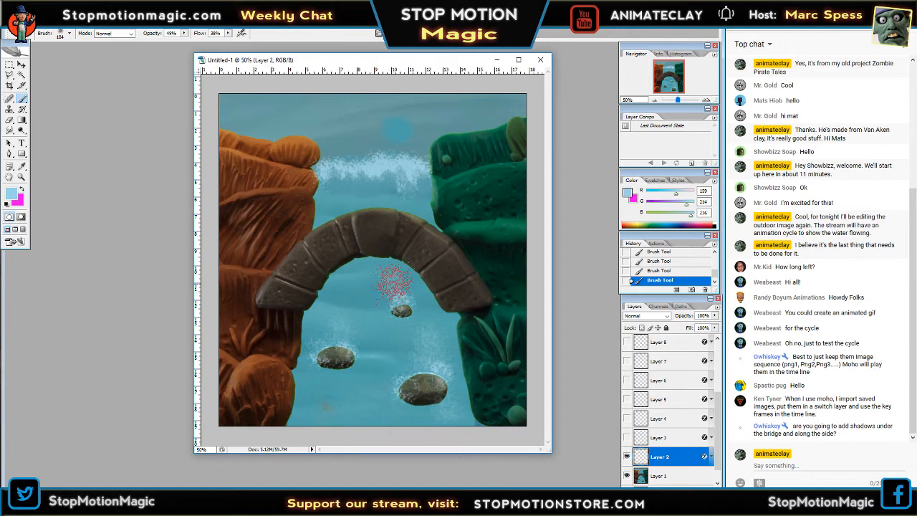
left_click_drag(380, 285, 398, 315)
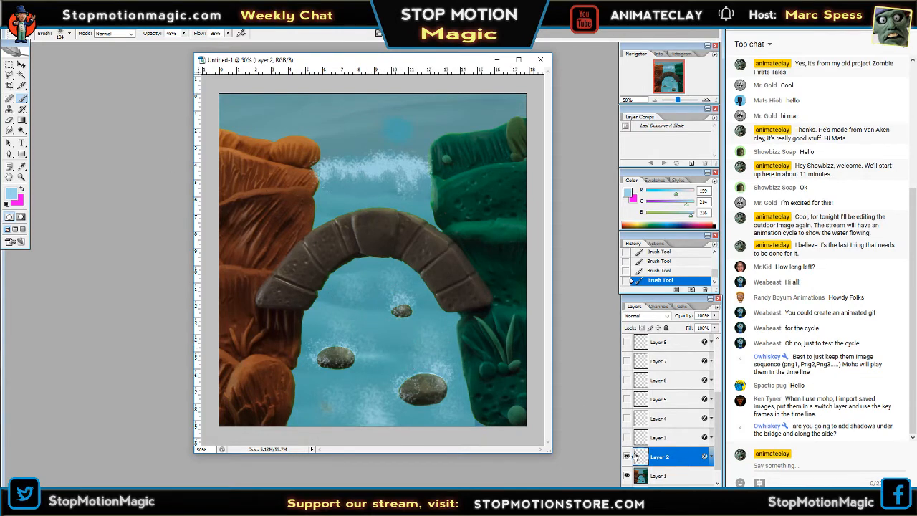
Reduce the brush size to 79, then hide Layer 2 and make Layer 3 visible and active for fainter spatter upstream of the bridge.
left_click(70, 34)
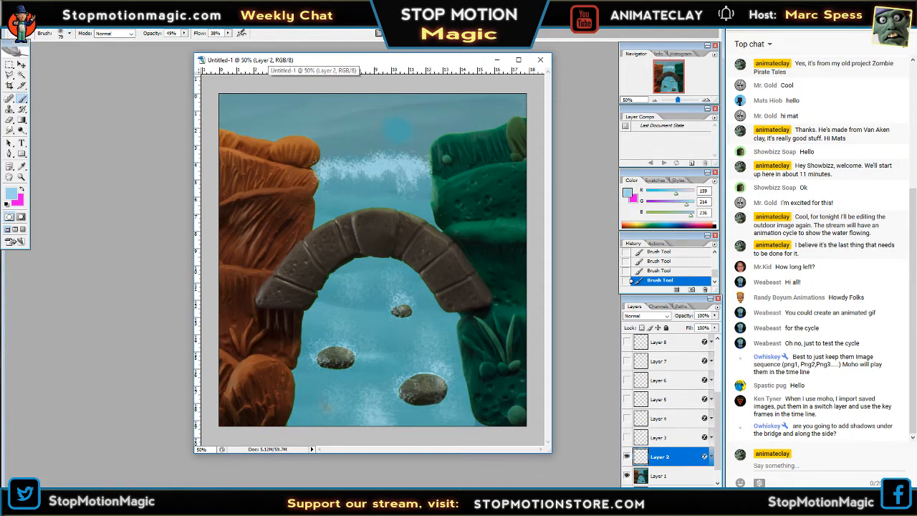
key("Return")
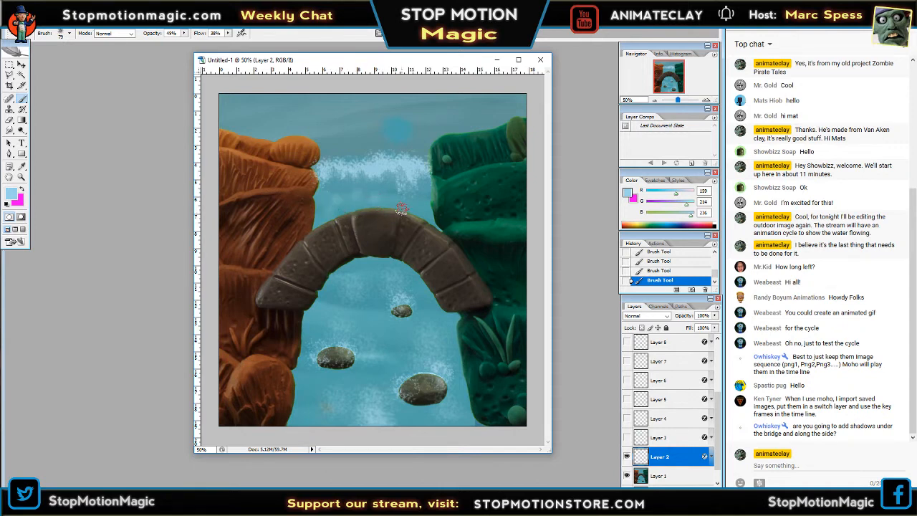
left_click(627, 457)
left_click(628, 437)
left_click(659, 437)
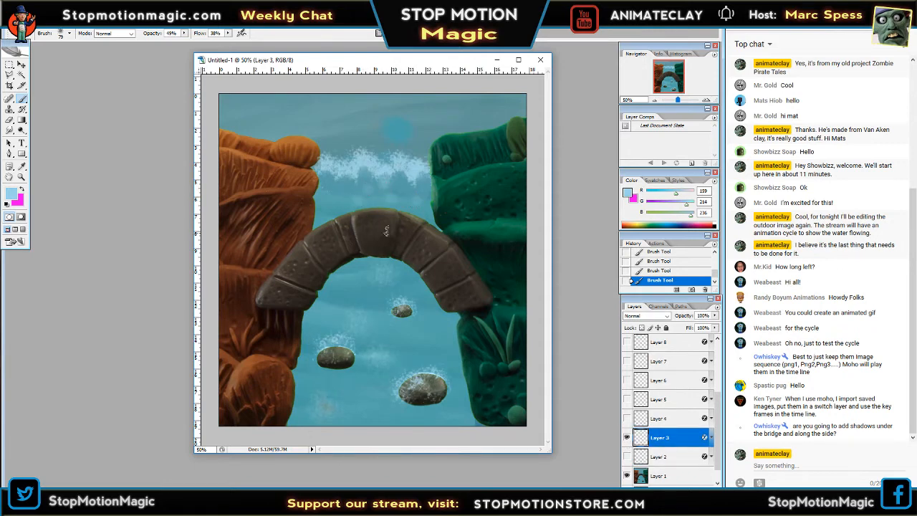
Switch from Layer 3 to Layer 4 and dab faint spatter on the water between the waterfall and the bridge.
left_click(626, 437)
left_click(627, 417)
left_click(659, 418)
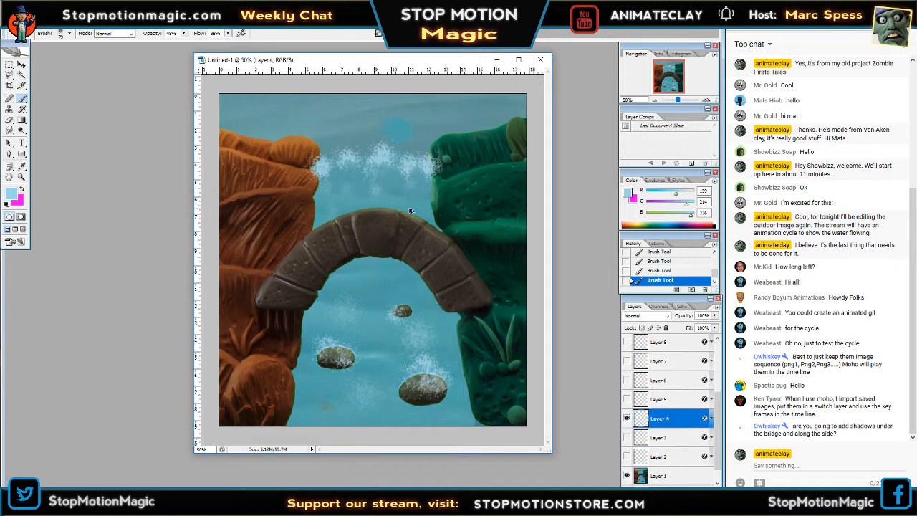
Undo the last two brush strokes on Layer 4 and restore them.
key("ctrl+alt+z")
key("ctrl+alt+z")
key("ctrl+shift+z")
key("ctrl+shift+z")
Hide Layer 4, show Layer 5 as the active layer, and dab faint spatter on the water upstream of the bridge.
left_click(628, 418)
left_click(627, 399)
left_click(659, 399)
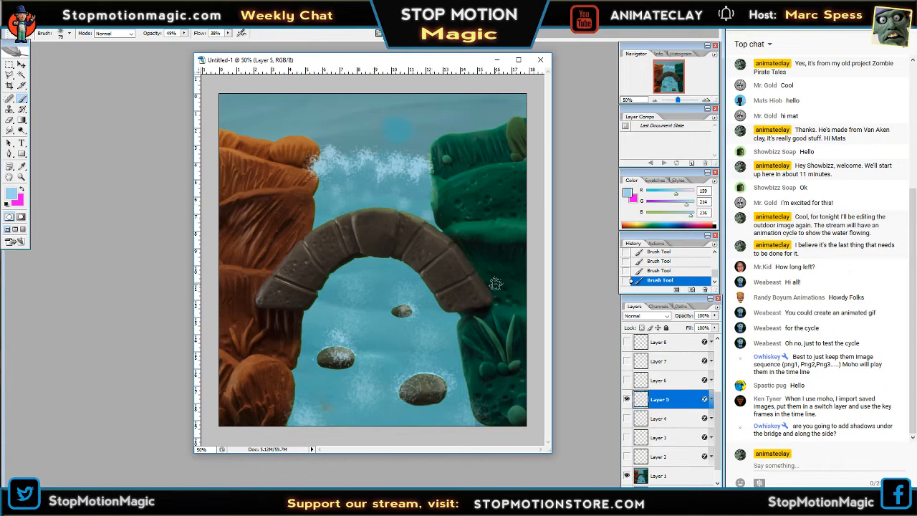
Switch from Layer 5 to Layer 6, undo the first dab, and repaint faint spatter on the water beside the orange cliff above the bridge.
left_click(627, 399)
left_click(626, 380)
left_click(659, 380)
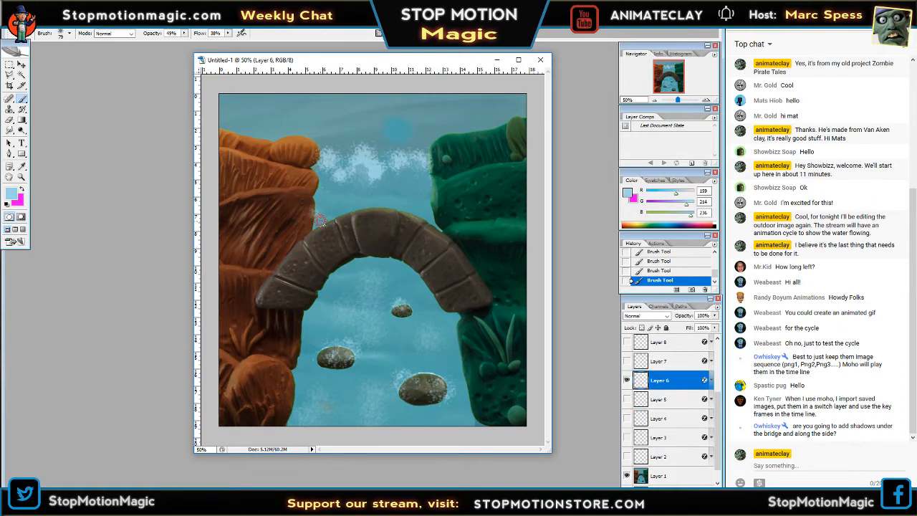
key("ctrl+z")
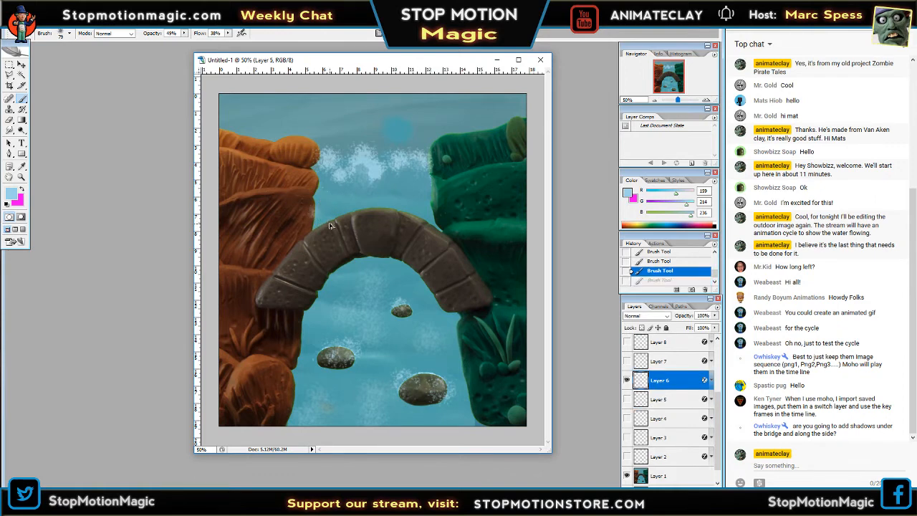
left_click(324, 200)
left_click(457, 190)
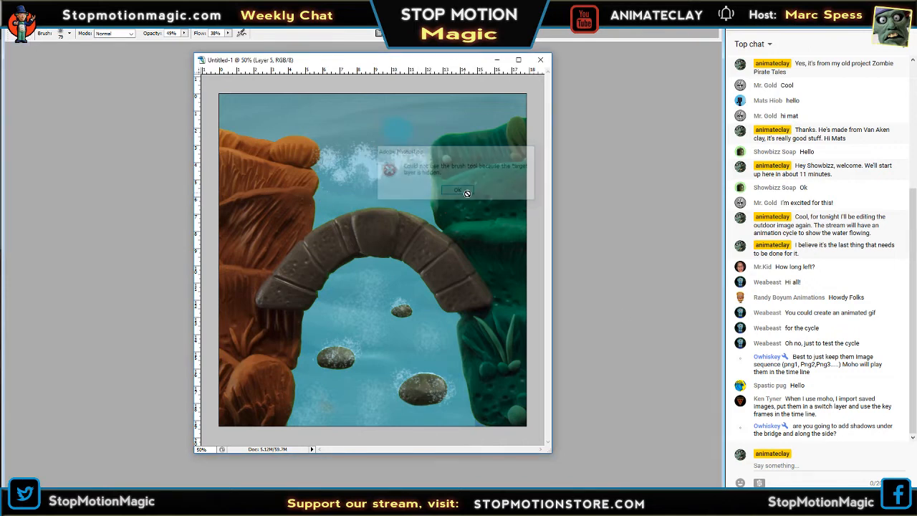
left_click(659, 380)
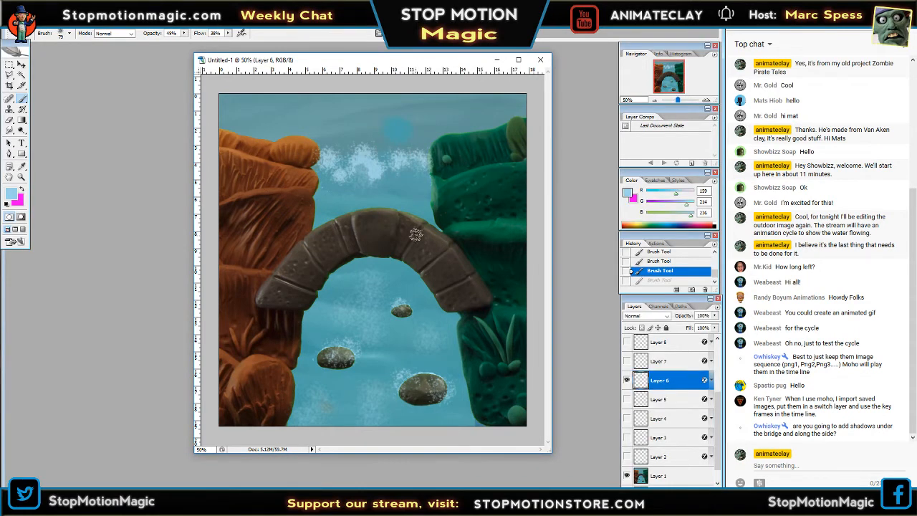
left_click(327, 197)
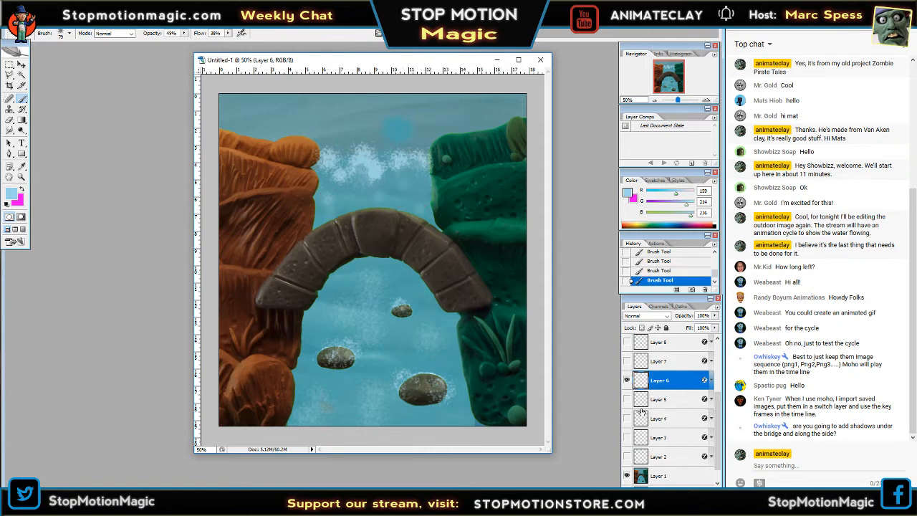
Hide Layer 6, make Layer 7 visible and active, and undo the last three brush strokes above the bridge.
left_click(627, 380)
left_click(627, 361)
left_click(659, 361)
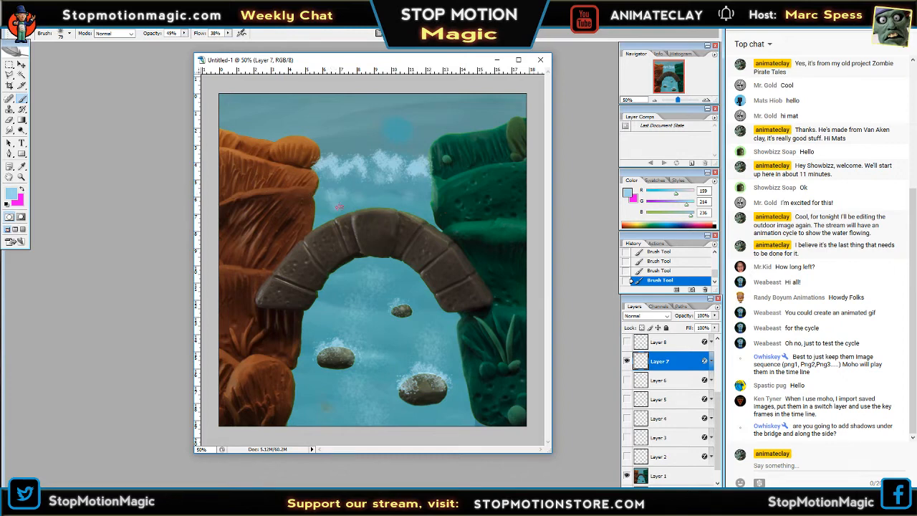
key("ctrl+alt+z")
key("ctrl+alt+z")
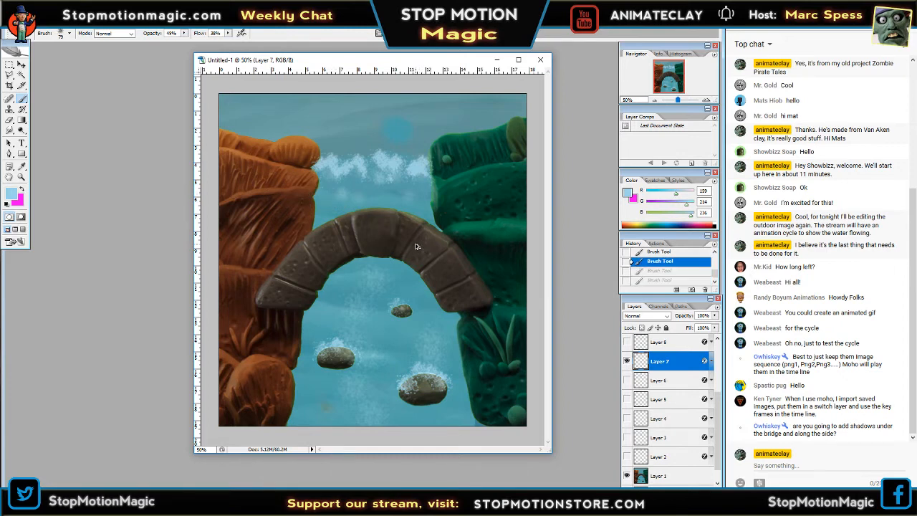
key("ctrl+alt+z")
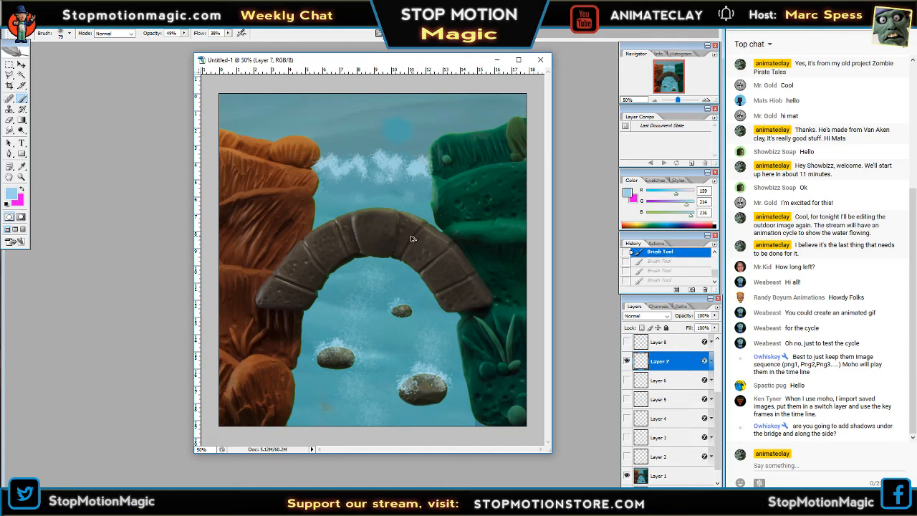
Lower the brush flow to 27% and dab fainter spatter on Layer 7's water between the waterfall and the bridge.
left_click(228, 34)
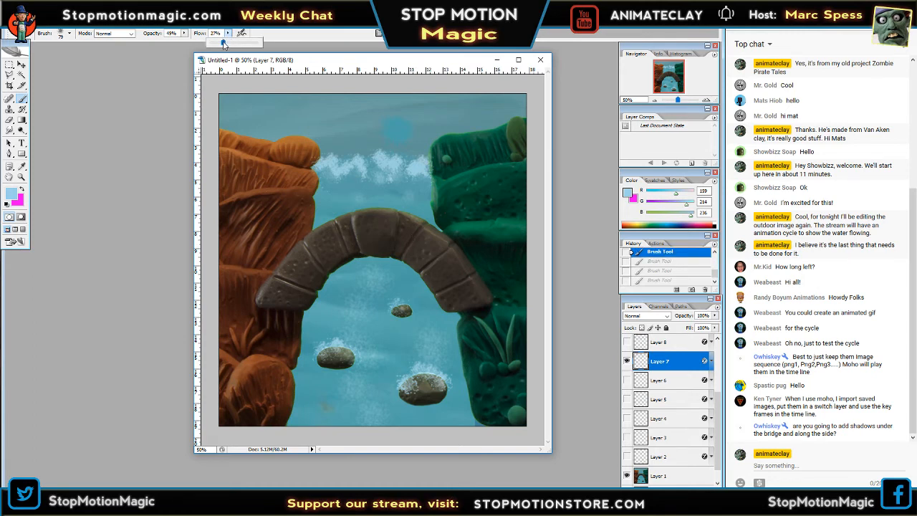
key("Tab")
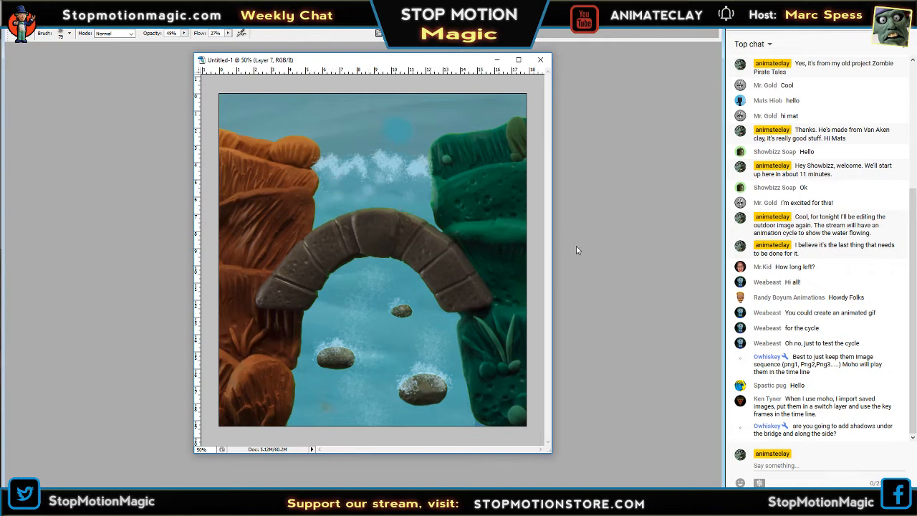
key("Tab")
Hide Layer 7 and make Layer 8 the visible, active layer.
left_click(627, 361)
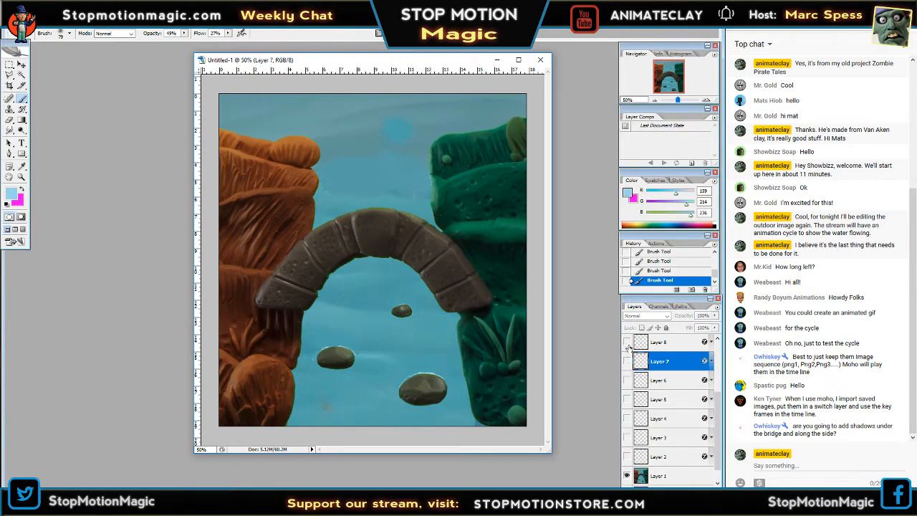
left_click(627, 342)
left_click_drag(718, 399, 723, 371)
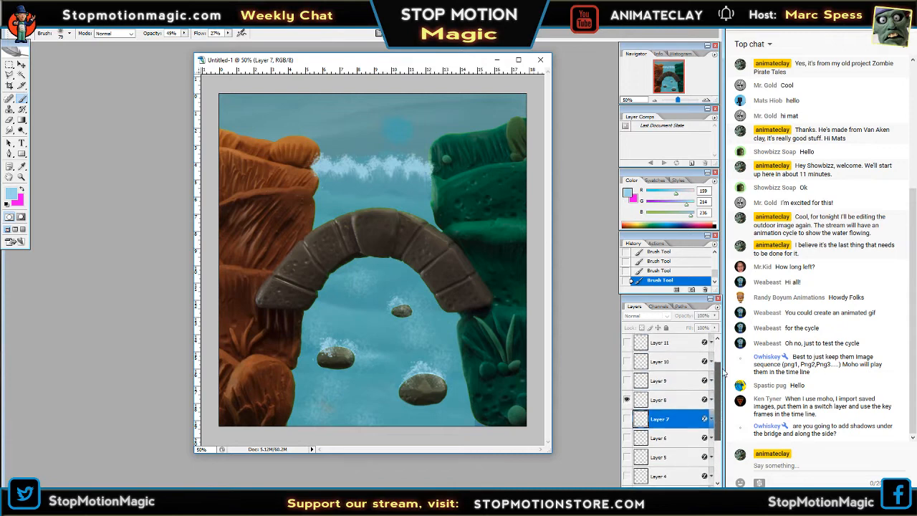
left_click(385, 185)
left_click(458, 192)
key("Tab")
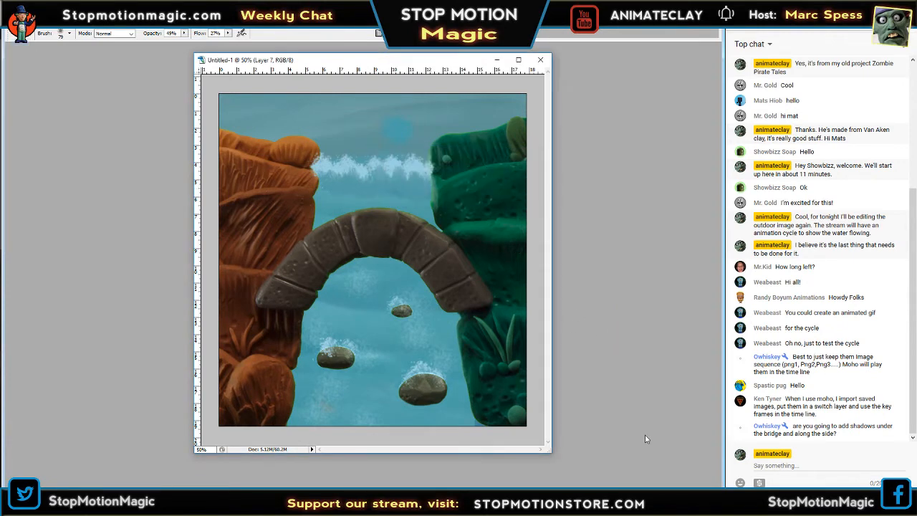
key("Tab")
left_click(659, 404)
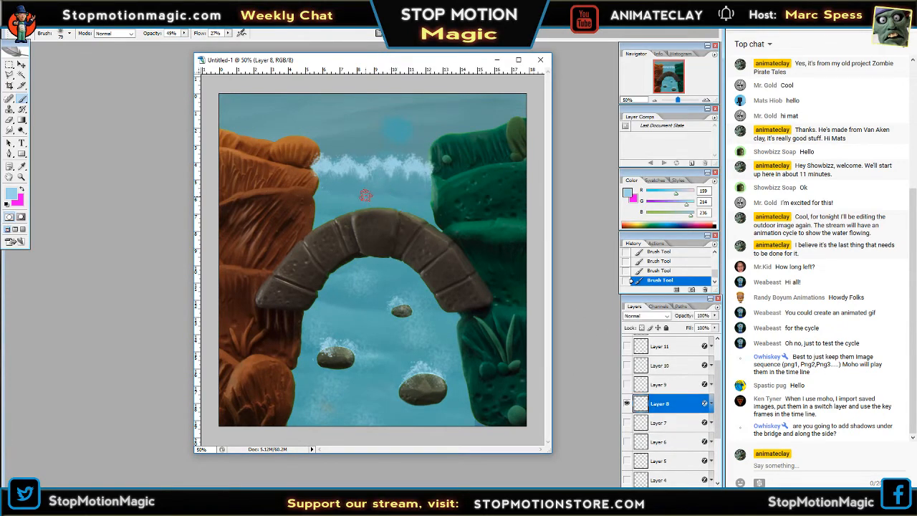
Dab faint spatter on Layer 8's water near the green cliff above the bridge, undoing the trial dabs and repainting them.
left_click(420, 208)
left_click(412, 184)
key("ctrl+alt+z")
key("ctrl+alt+z")
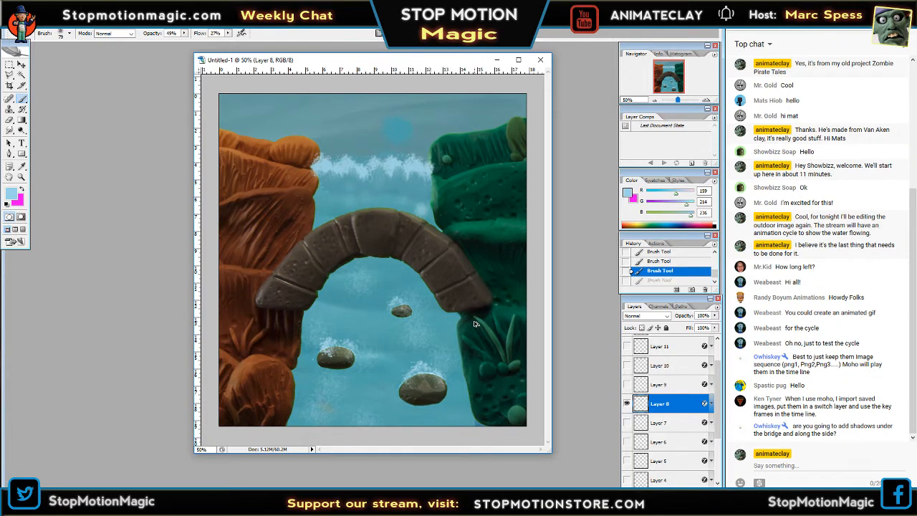
left_click(423, 207)
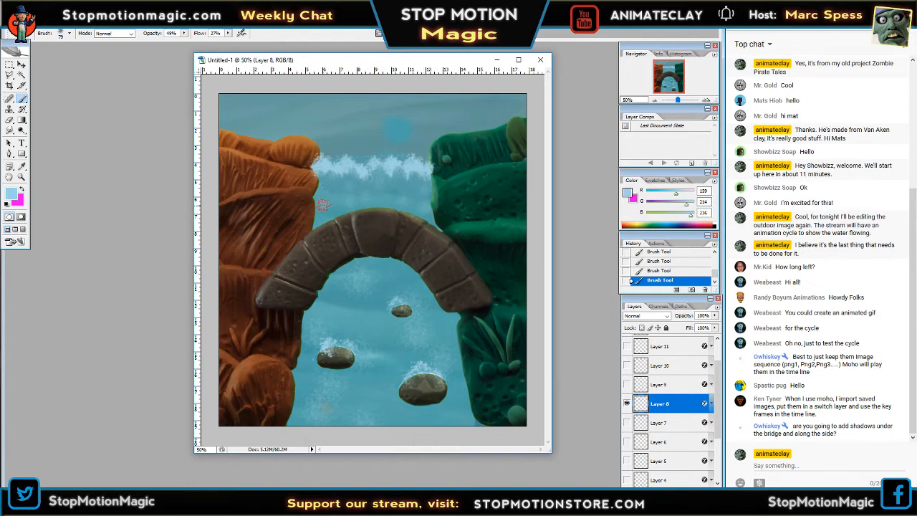
Switch from Layer 8 to Layer 9 and dab faint spatter on the water just above the bridge.
left_click(627, 404)
left_click(626, 385)
left_click(656, 384)
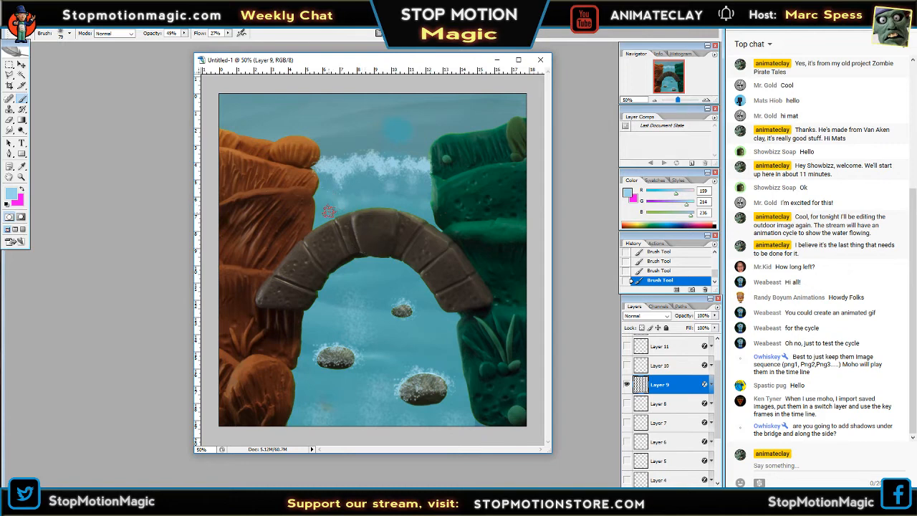
Replace Layer 9 with Layer 10 as the visible, active layer, undo the first dab, and repaint faint spatter above the bridge.
left_click(626, 385)
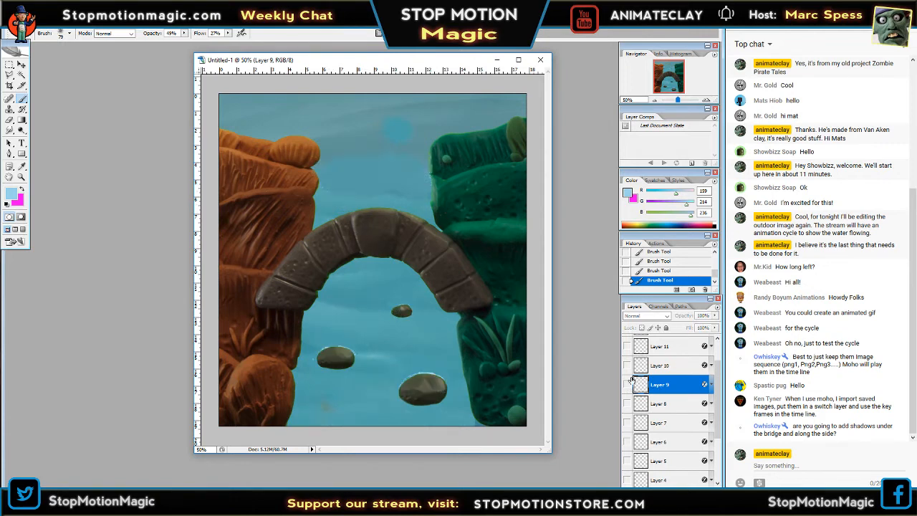
left_click(627, 366)
left_click(658, 365)
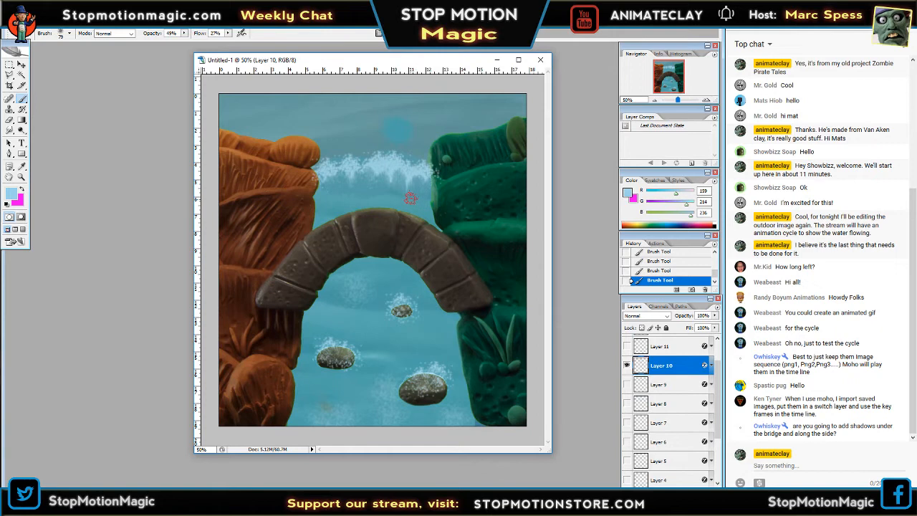
key("ctrl+z")
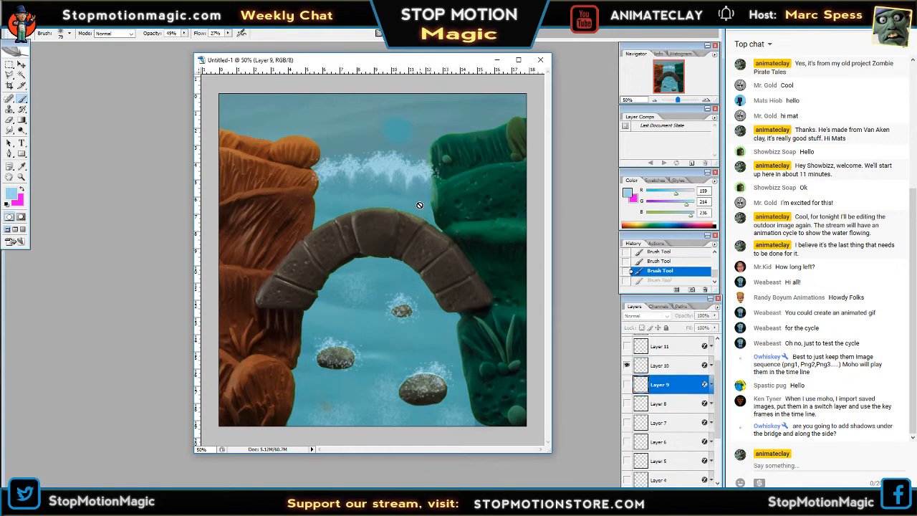
left_click(422, 202)
left_click(468, 189)
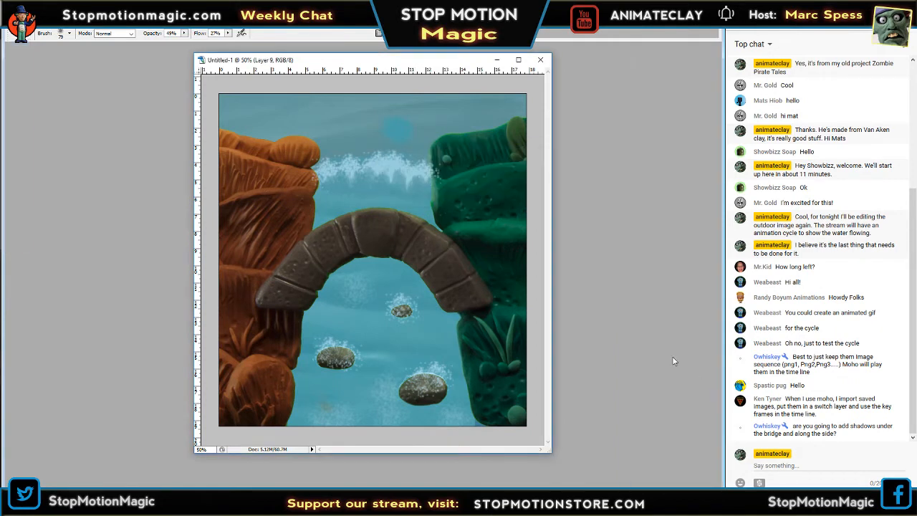
key("Tab")
left_click(662, 365)
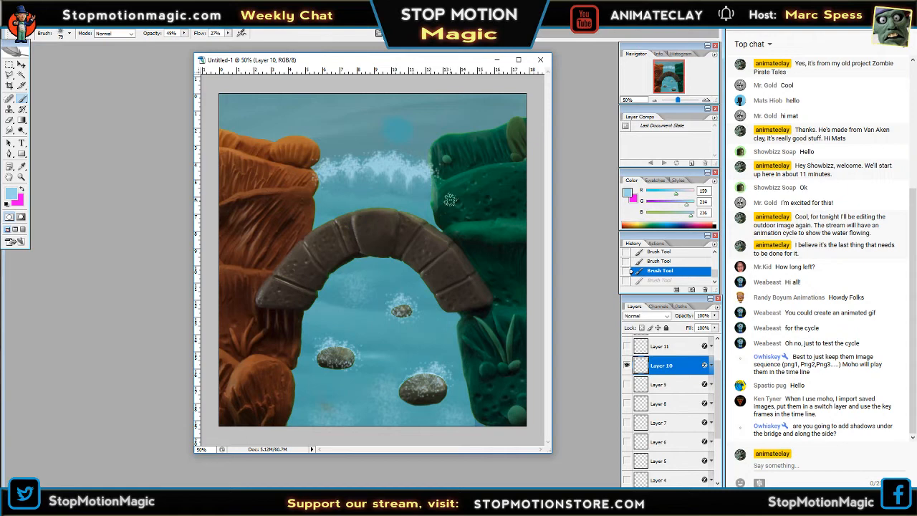
left_click(408, 195)
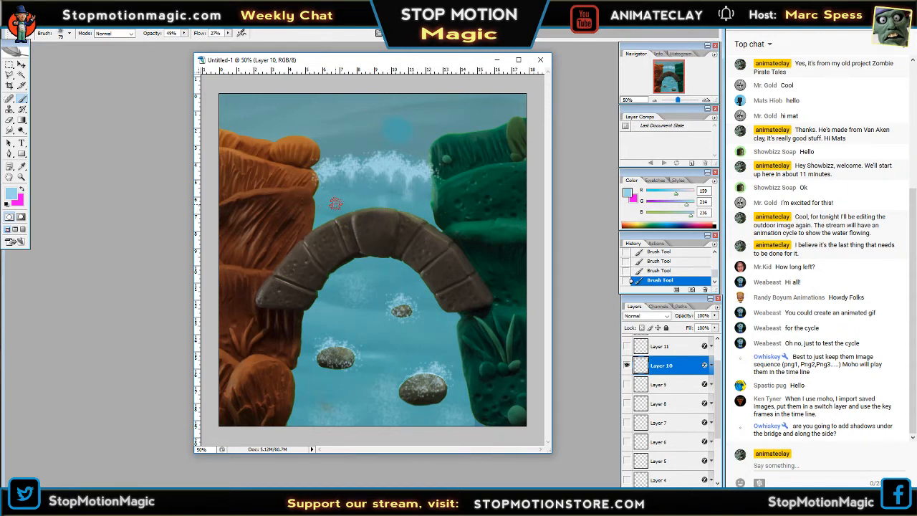
Hide Layer 10 and make Layer 11 the visible, active layer.
left_click(627, 366)
left_click(627, 347)
left_click(676, 350)
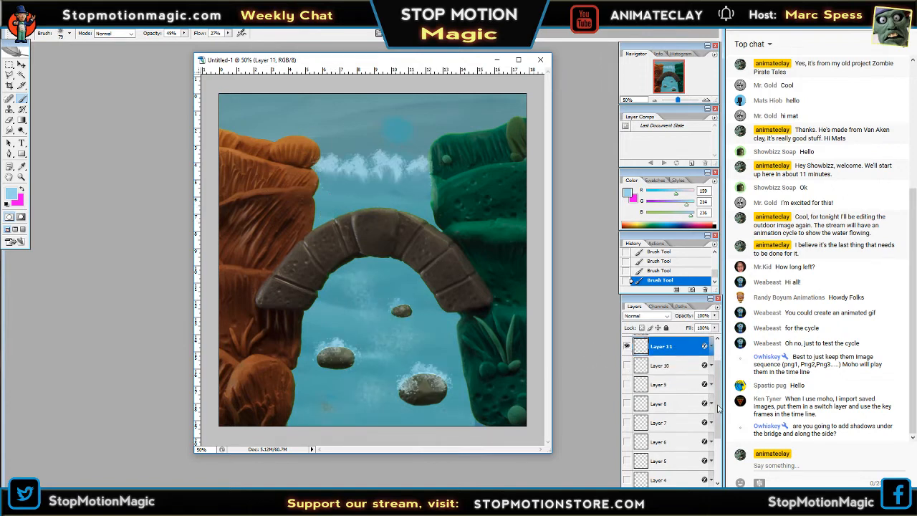
left_click_drag(718, 404, 723, 383)
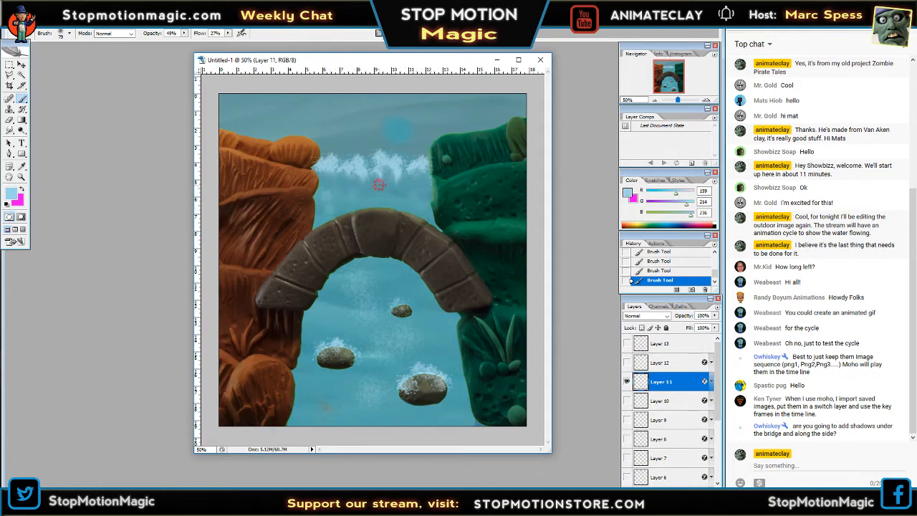
Hide Layer 11 and make Layer 12 the visible, active layer.
left_click(626, 381)
left_click(626, 362)
left_click(660, 362)
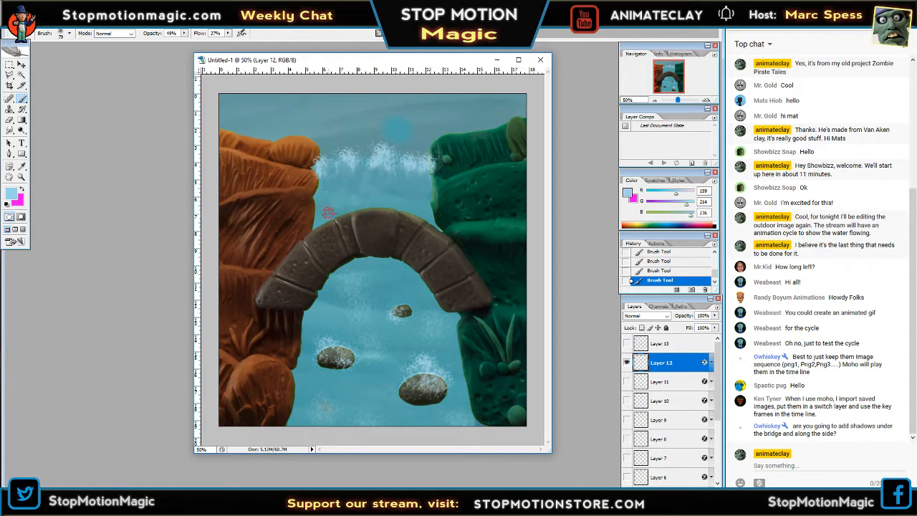
Delete Layer 13 with the magenta guide lines and leave Layer 12 as the visible frame.
left_click(626, 362)
left_click(626, 343)
left_click(662, 343)
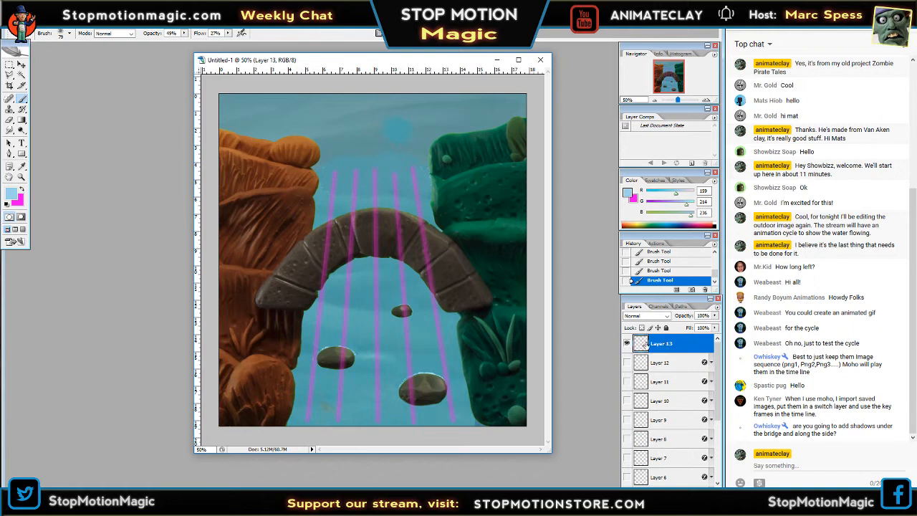
left_click(707, 492)
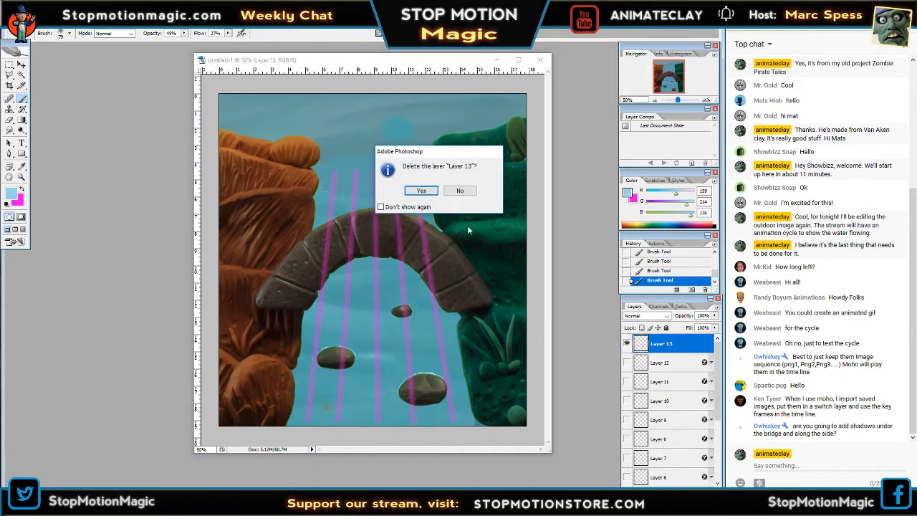
left_click(422, 191)
left_click(627, 344)
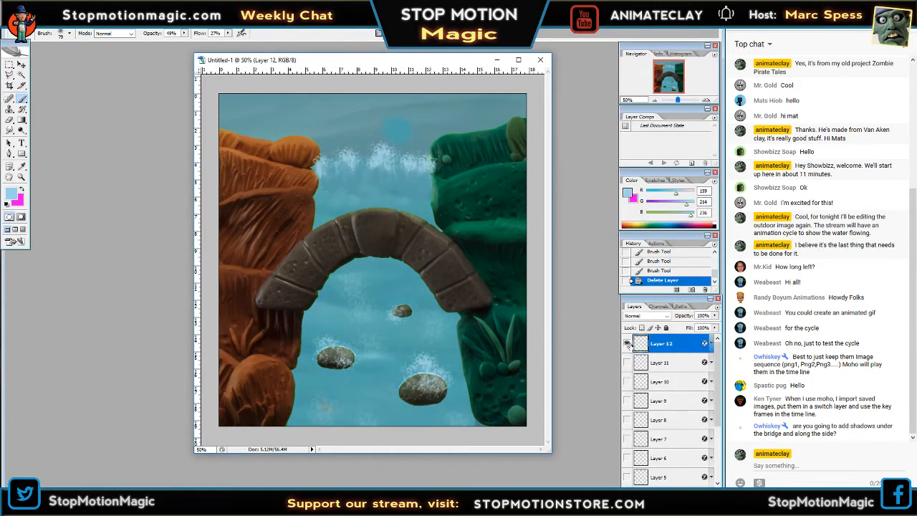
Examine the whole creek scene with Layer 12's foam at several reduced viewing sizes.
left_click(654, 101)
left_click(654, 101)
left_click(654, 101)
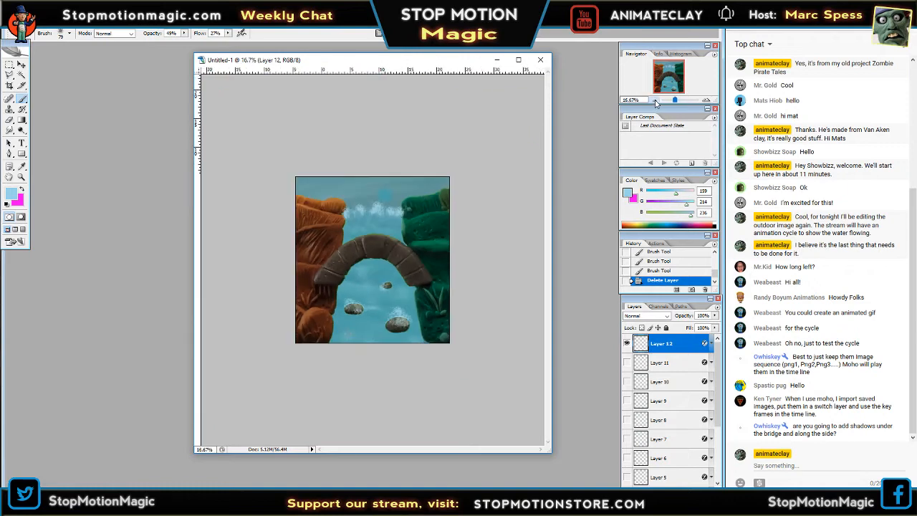
left_click(654, 103)
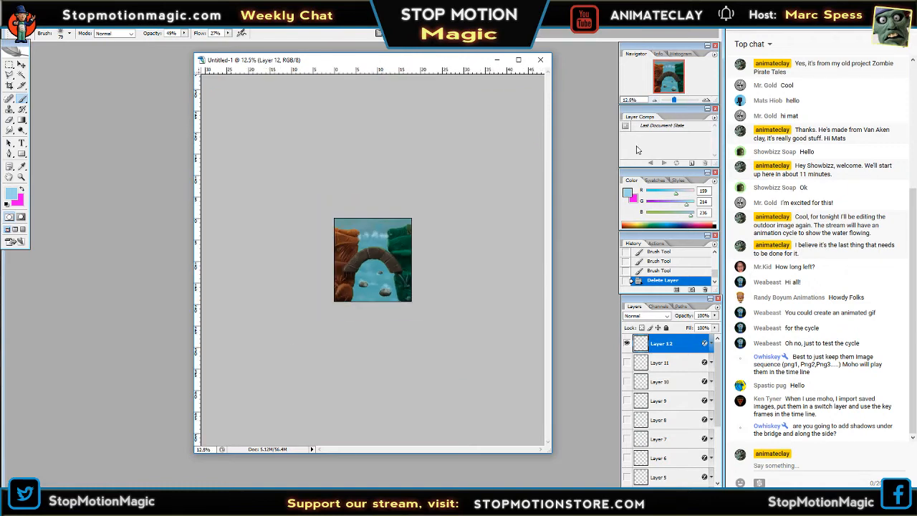
left_click(707, 101)
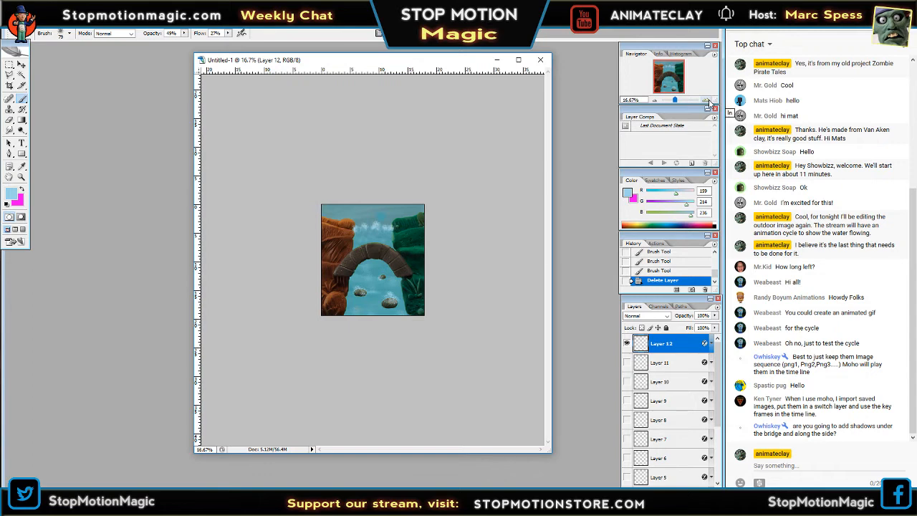
left_click(706, 100)
left_click(706, 101)
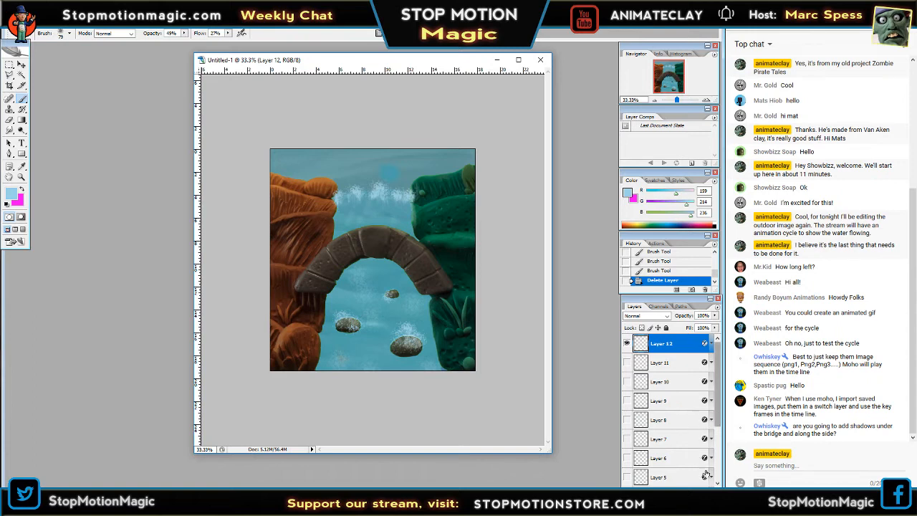
Add a new layer above Layer 12 and set the foreground colour to black (000000).
left_click(692, 492)
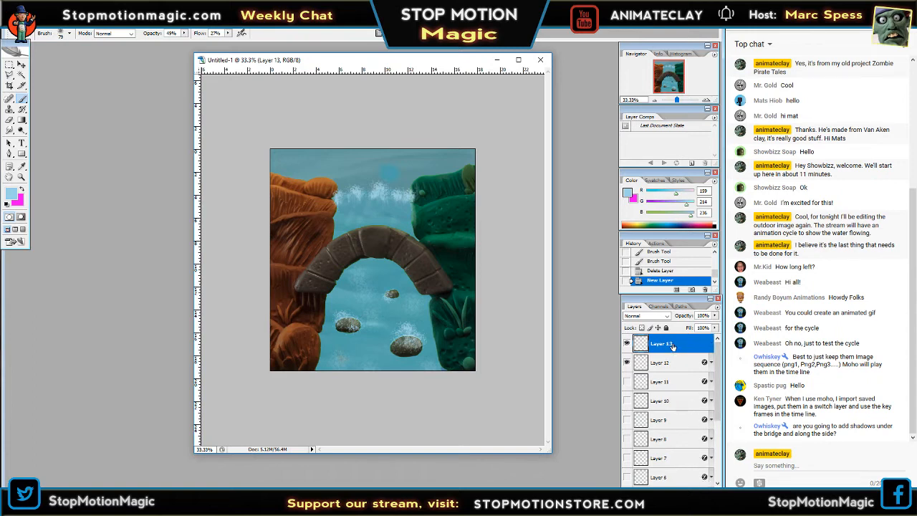
left_click(23, 189)
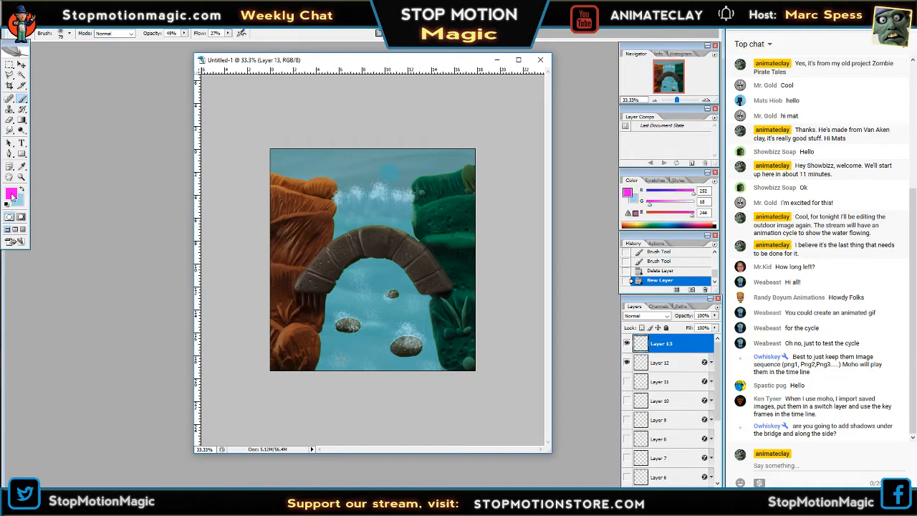
left_click(11, 194)
mouse_move(208, 294)
left_mouse_down()
mouse_move(84, 306)
mouse_move(75, 371)
left_mouse_up()
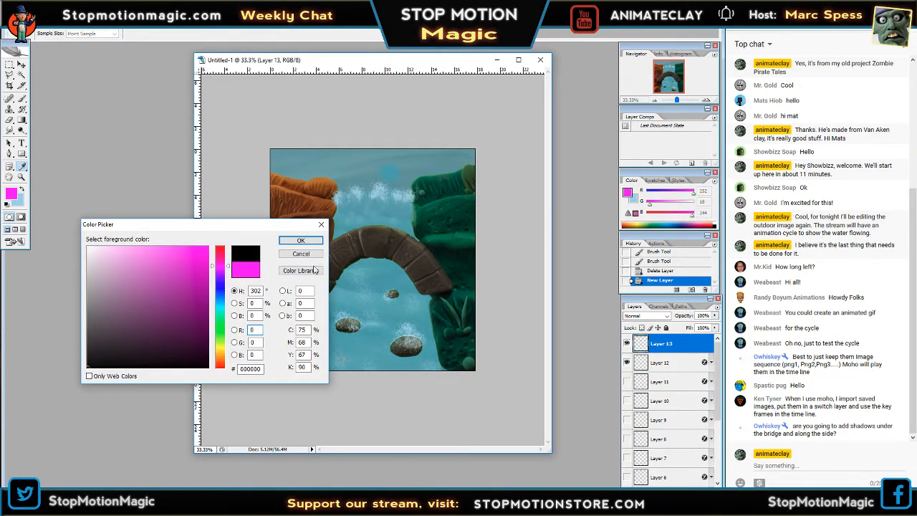
left_click(301, 240)
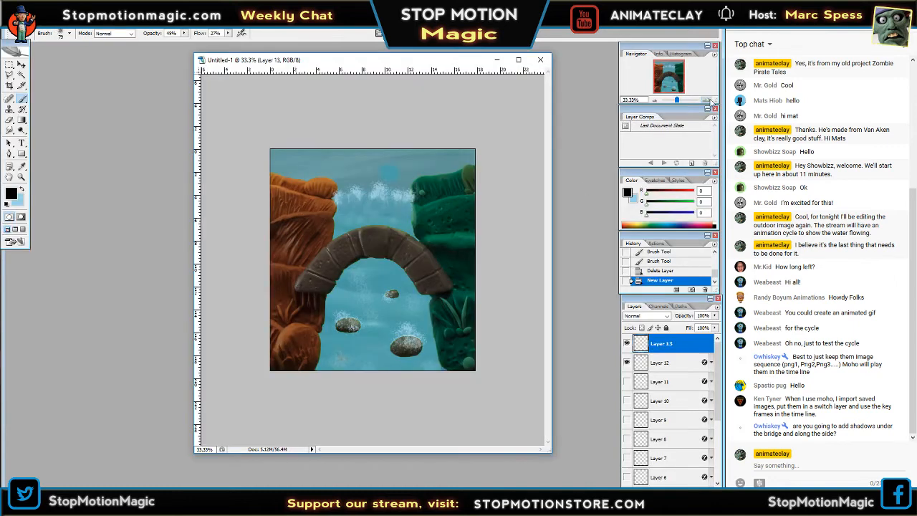
Choose the soft round 200 px brush with 0% hardness.
left_click(708, 100)
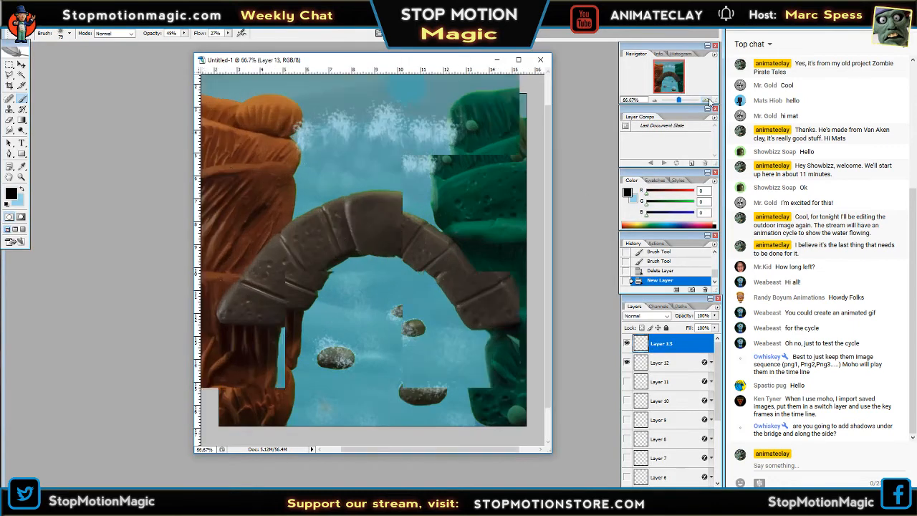
left_click(71, 34)
scroll(106, 128, "up", 5)
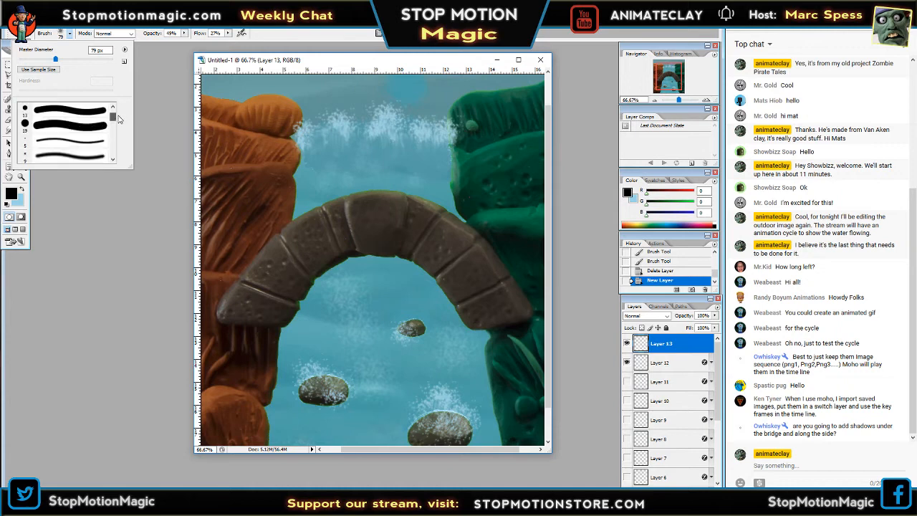
scroll(119, 123, "down", 5)
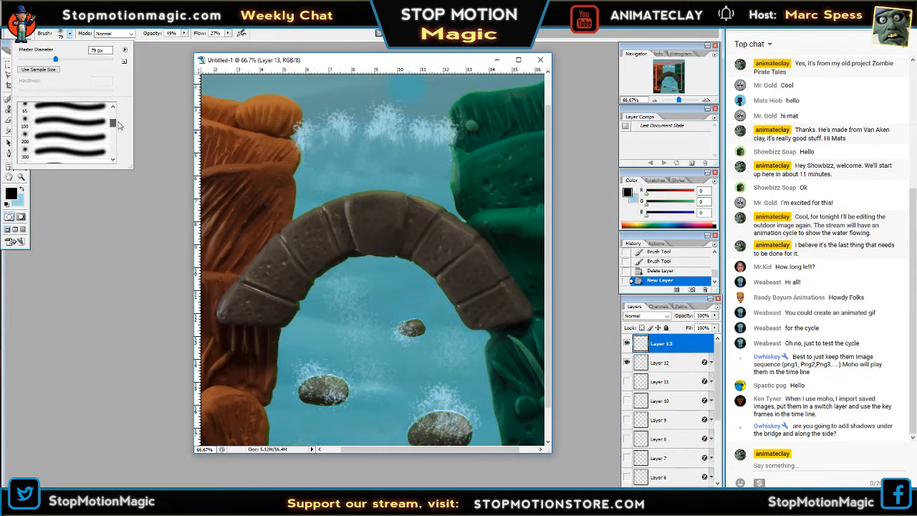
left_click(87, 139)
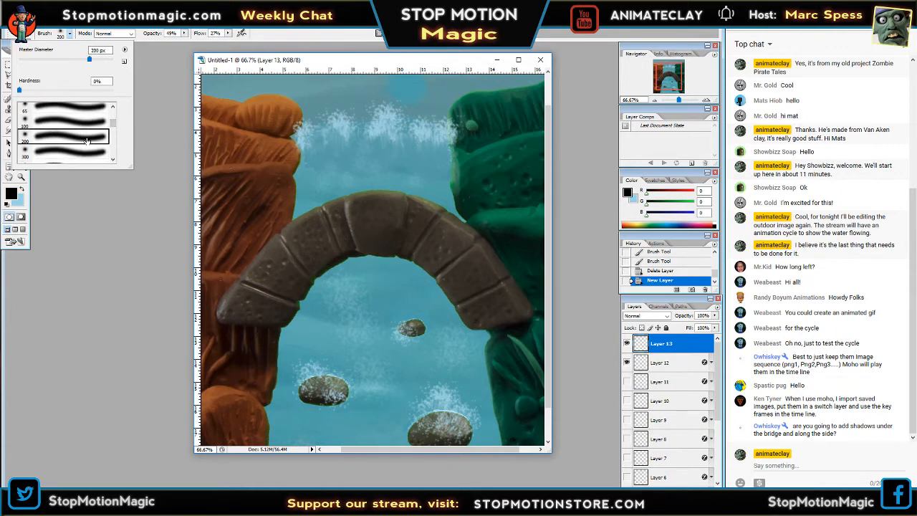
left_click(116, 296)
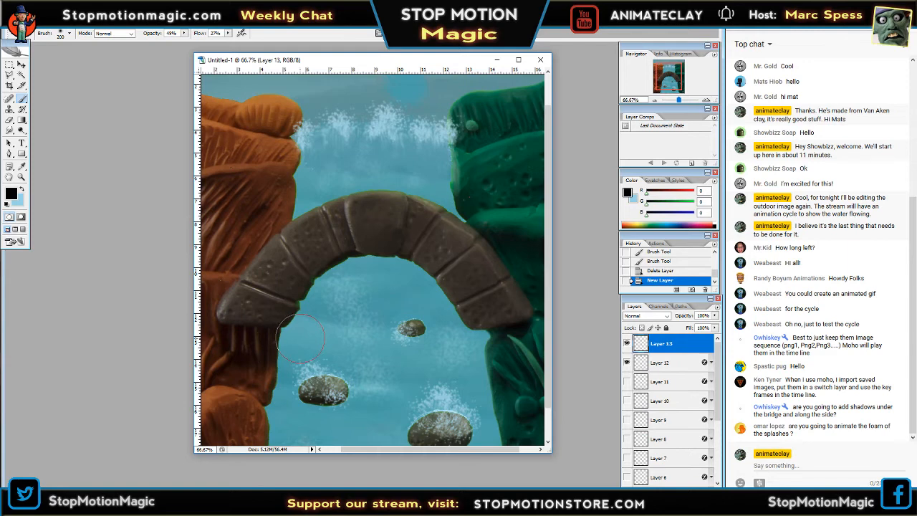
Paint a soft black shadow band across the water beneath the bridge on Layer 13.
key("Tab")
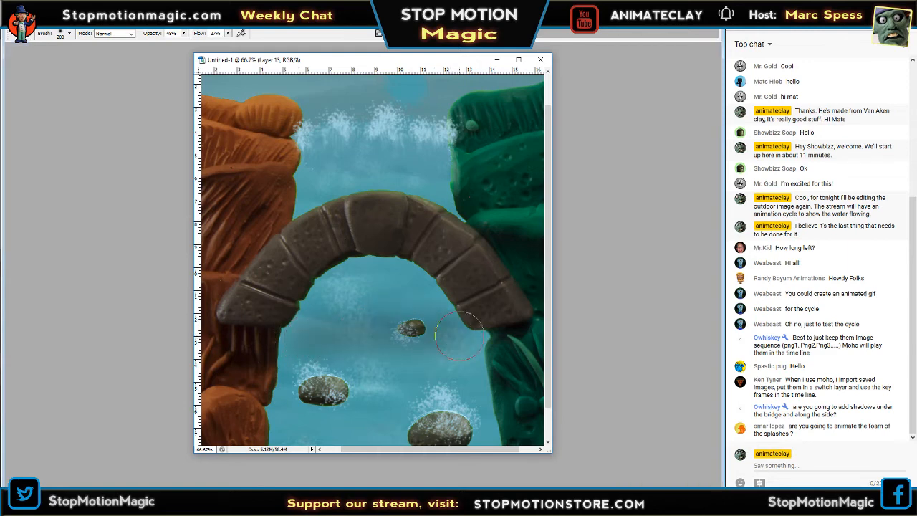
mouse_move(459, 336)
left_mouse_down()
mouse_move(280, 336)
mouse_move(480, 322)
mouse_move(287, 340)
mouse_move(472, 333)
mouse_move(276, 340)
mouse_move(501, 331)
mouse_move(346, 335)
mouse_move(443, 324)
left_mouse_up()
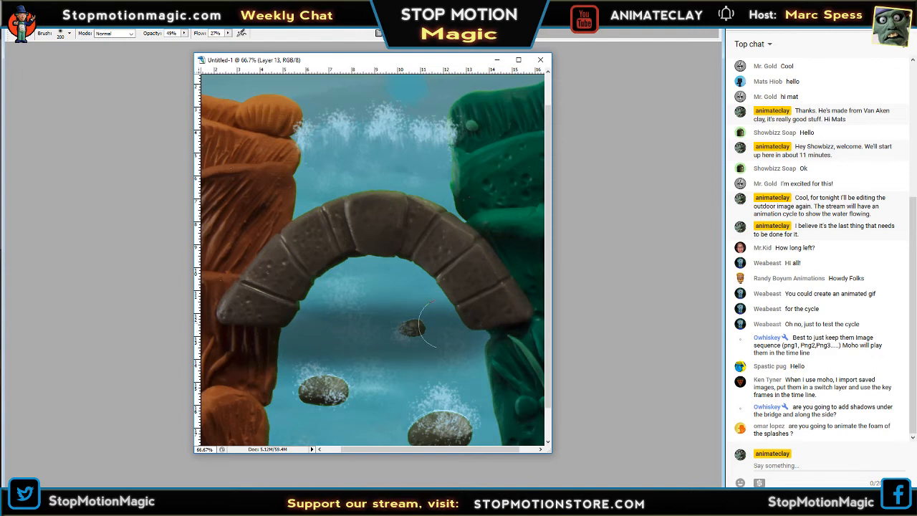
key("Tab")
left_click(653, 100)
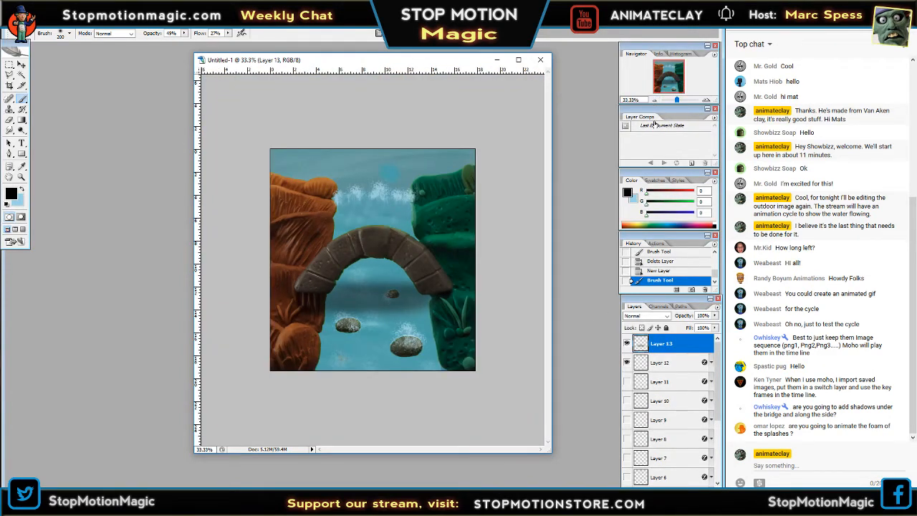
Toggle the visibility of Layers 12 and 11 to compare their foam frames with the bridge shadow.
left_click(628, 363)
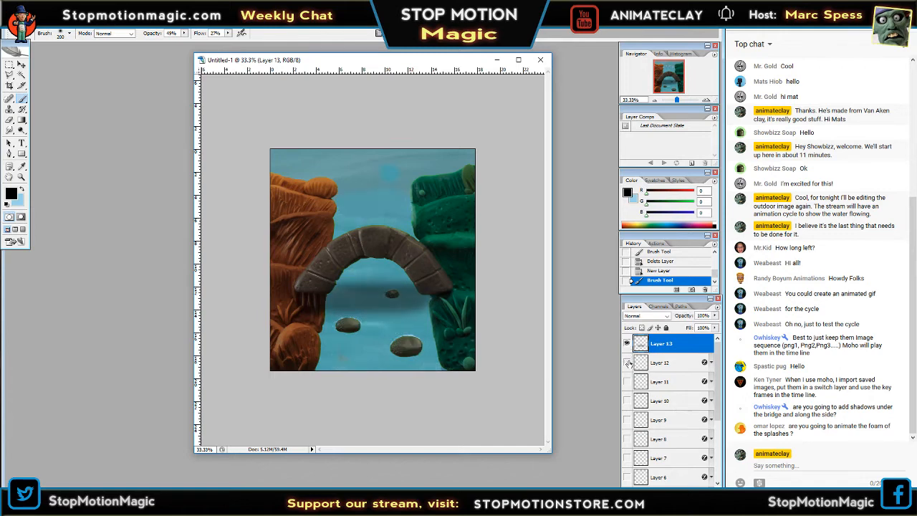
left_click(628, 362)
left_click(627, 381)
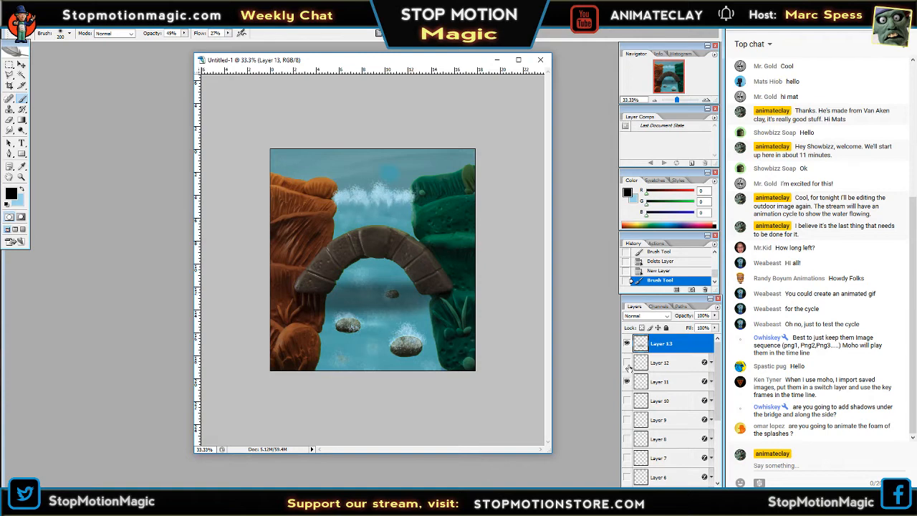
left_click(628, 363)
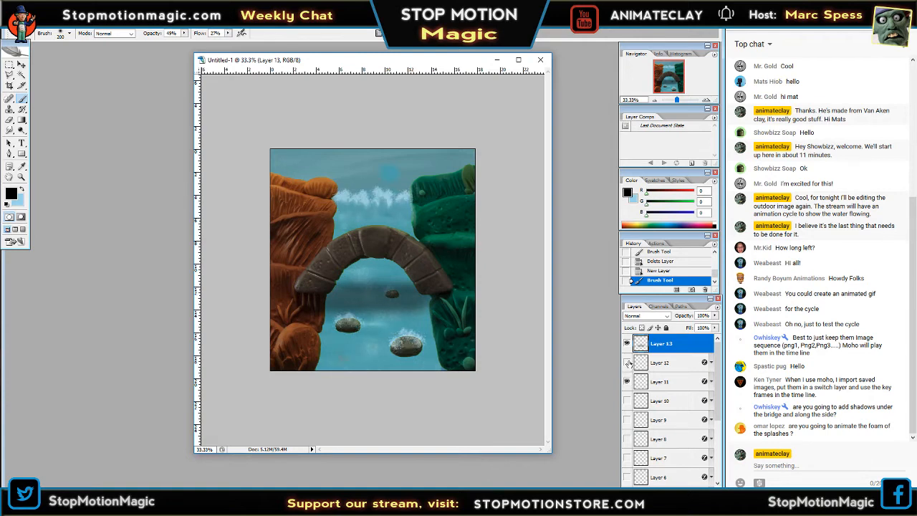
left_click(628, 363)
left_click(627, 381)
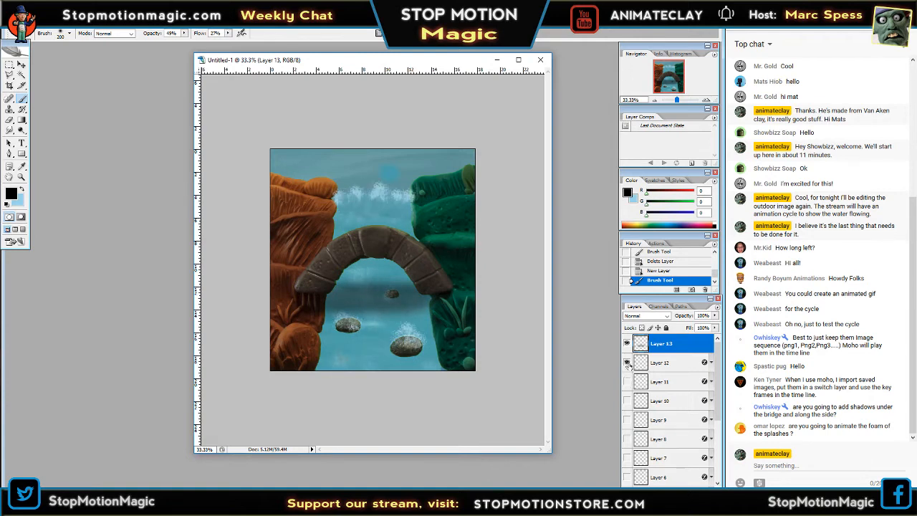
left_click(627, 364)
left_click(627, 364)
left_click(627, 364)
left_click(628, 382)
left_click(628, 381)
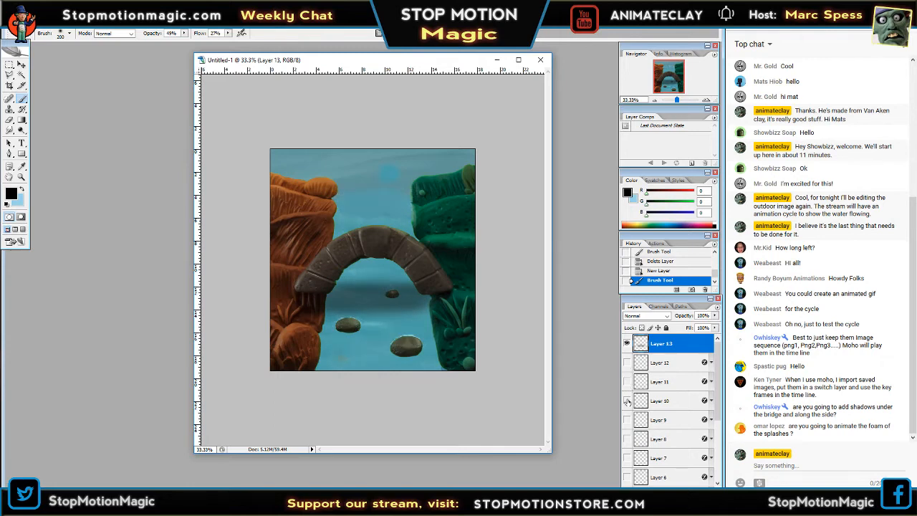
Preview the foam frames with the shadow one at a time from Layer 10 down to Layer 4, leaving Layer 4 shown.
left_click(627, 401)
left_click(627, 401)
left_click(627, 419)
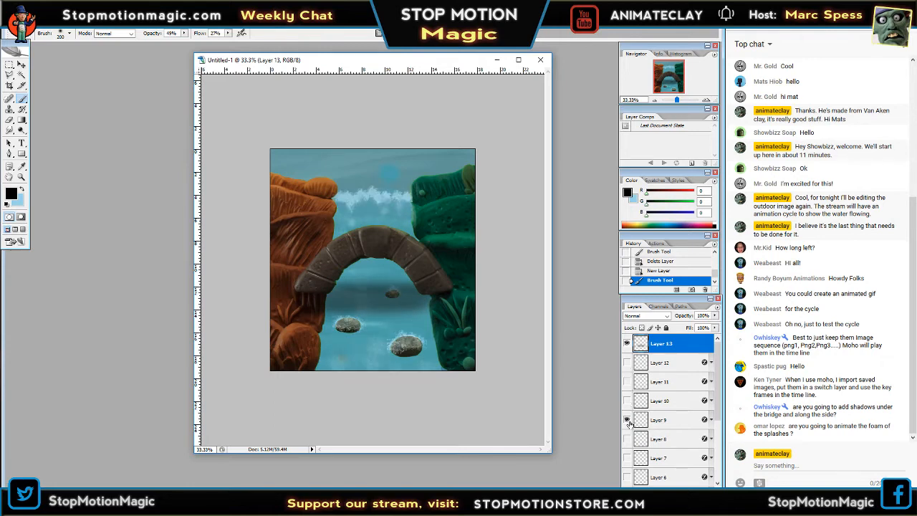
left_click(627, 419)
left_click(628, 438)
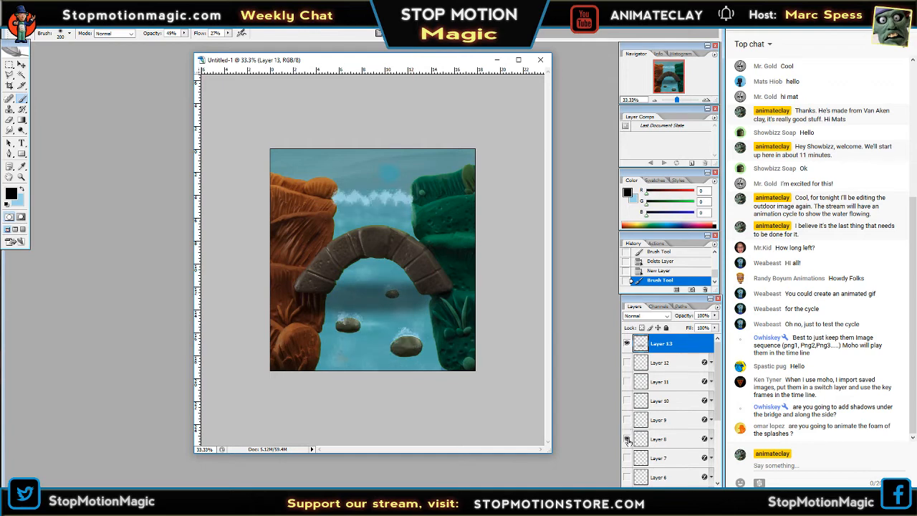
left_click(627, 439)
left_click(627, 458)
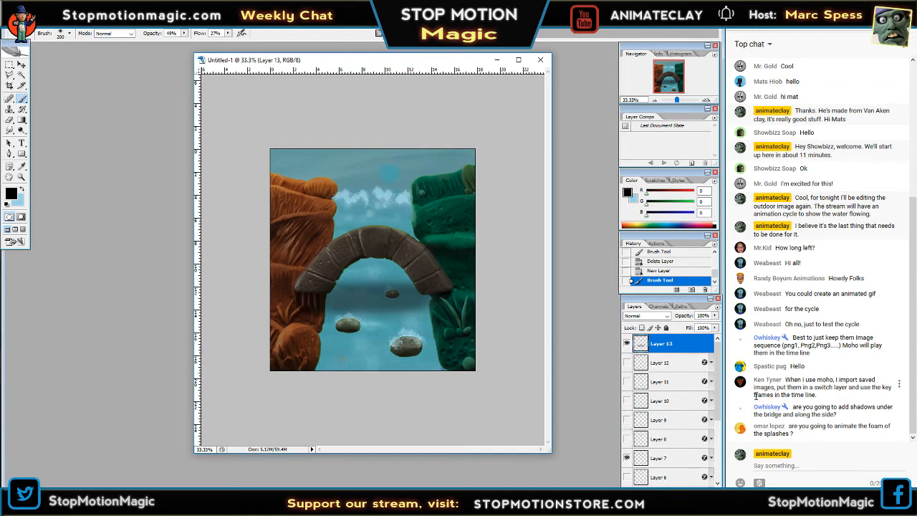
scroll(652, 403, "down", 3)
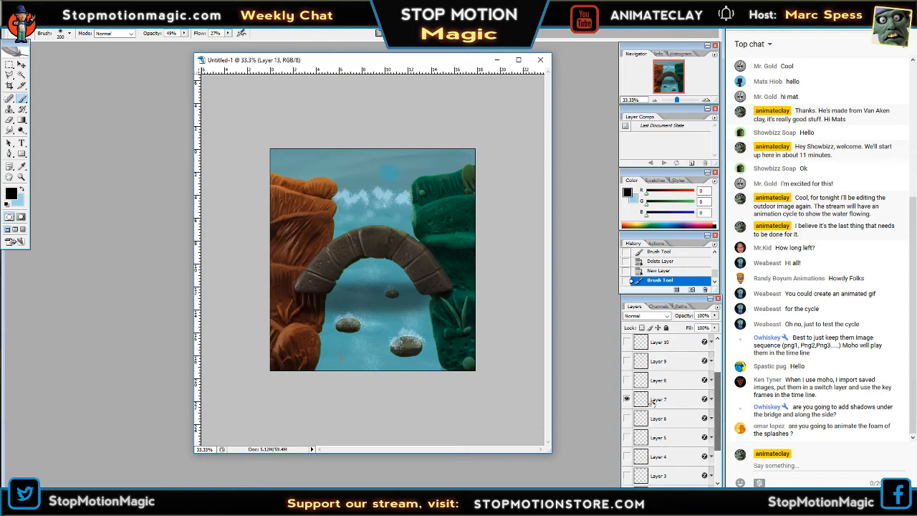
left_click(627, 399)
left_click(627, 419)
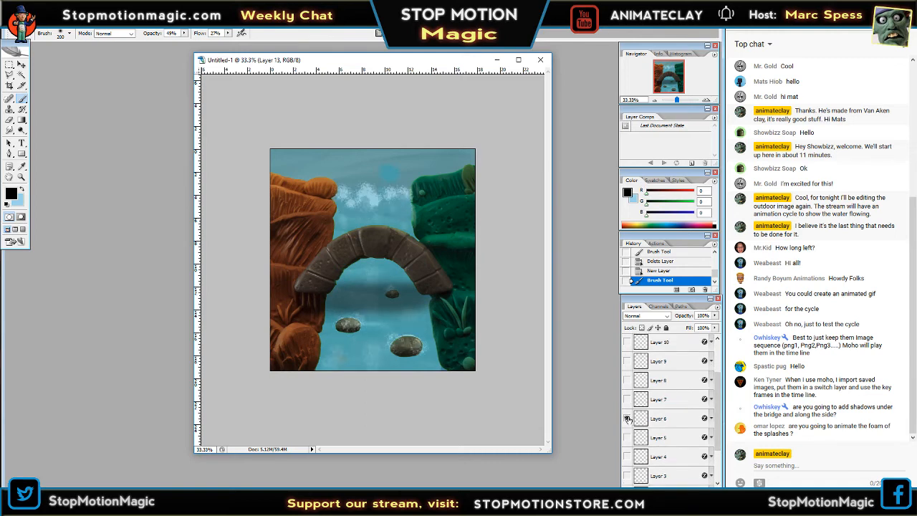
left_click(628, 419)
left_click(627, 437)
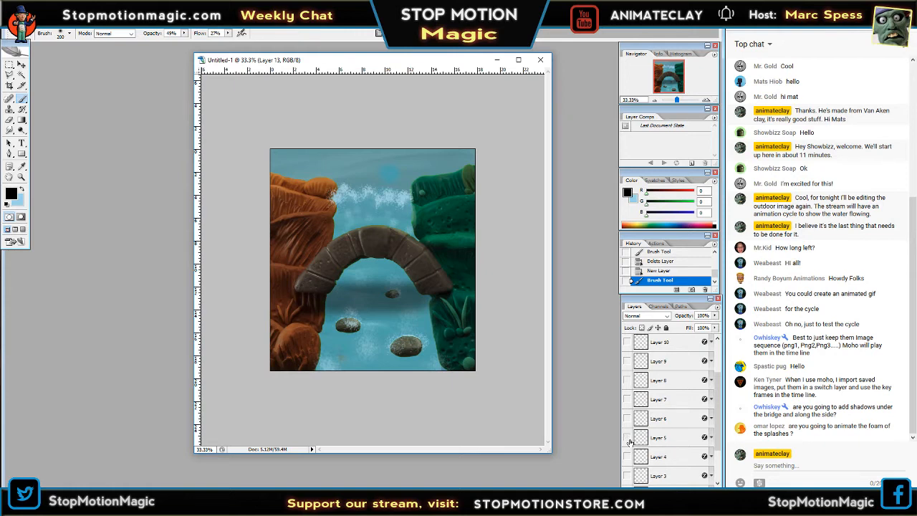
left_click(628, 438)
left_click(627, 456)
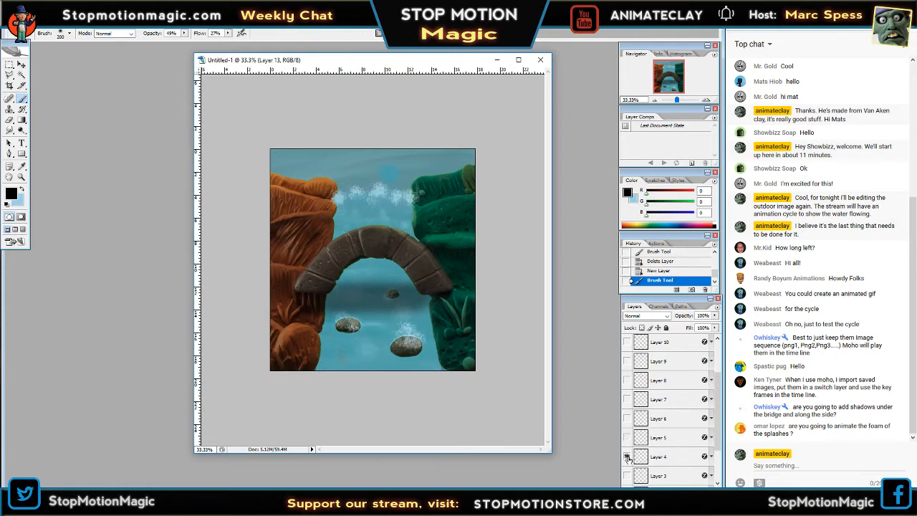
Choose the Eraser with the soft round 35 px brush for cleaning up foam around the rocks.
left_click(706, 100)
left_click(706, 100)
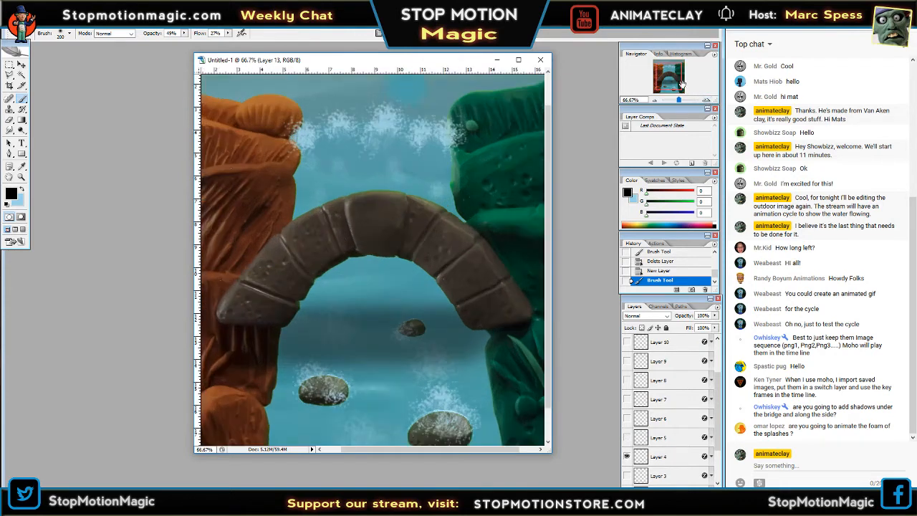
left_click(672, 84)
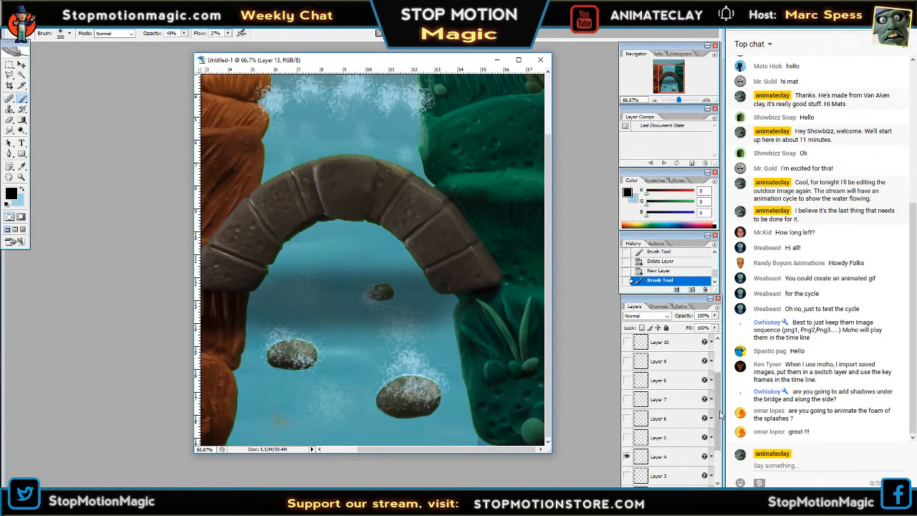
left_click_drag(719, 411, 723, 437)
left_click(10, 121)
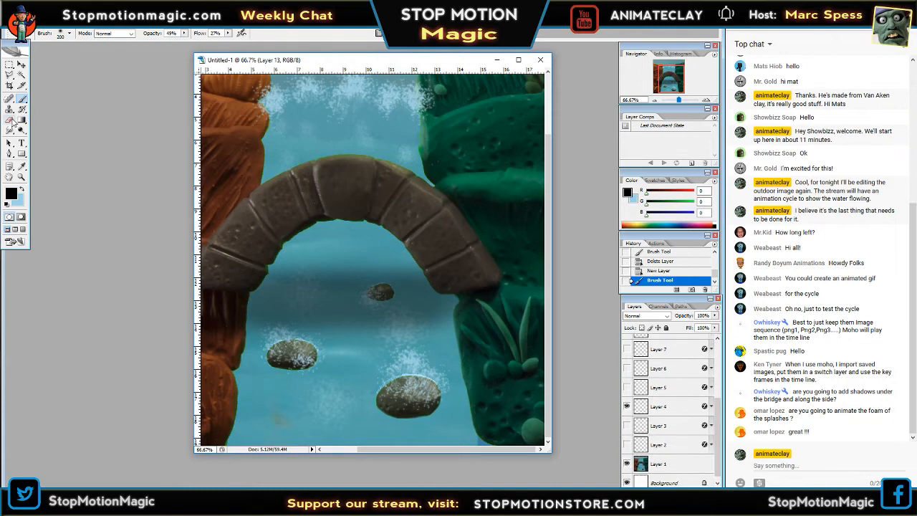
key("Tab")
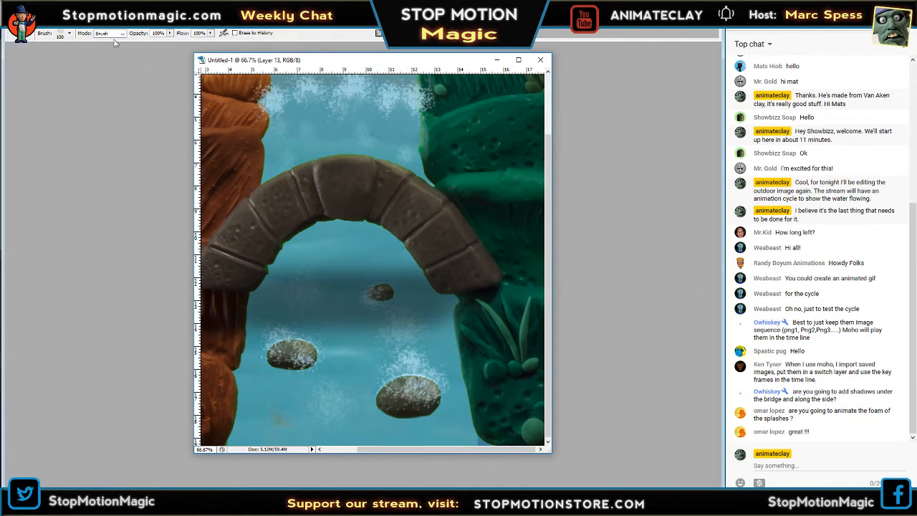
key("Tab")
left_click(69, 34)
scroll(112, 127, "down", 1)
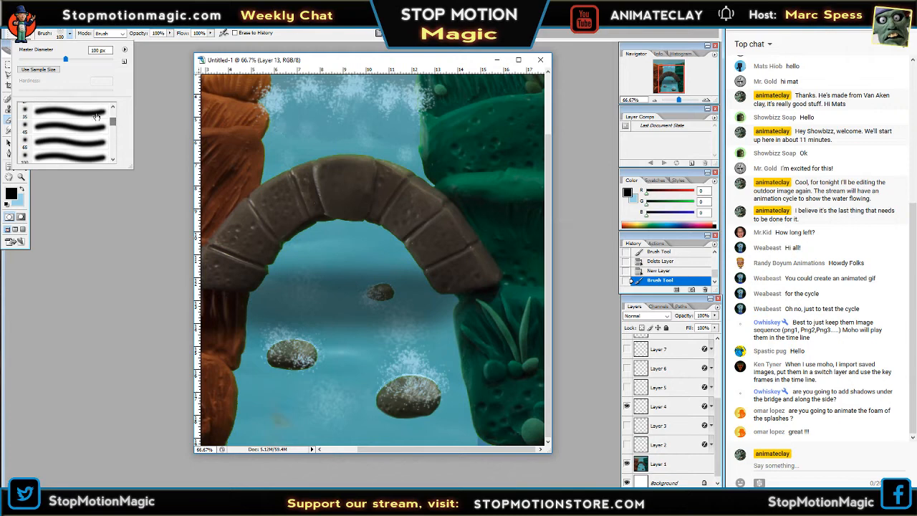
left_click(87, 113)
Try erasing the foam that covers the faces of the three creek rocks on Layer 4.
key("Tab")
left_click_drag(285, 355, 297, 353)
key("Tab")
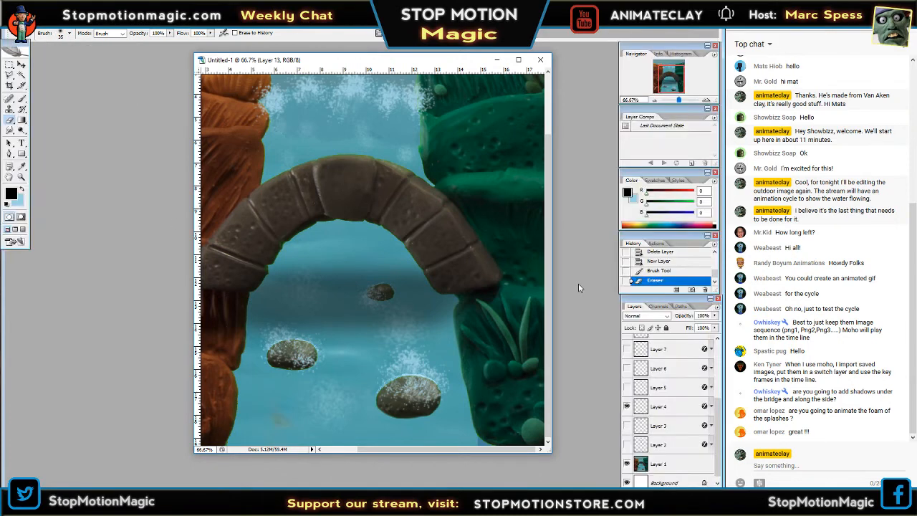
left_click(666, 407)
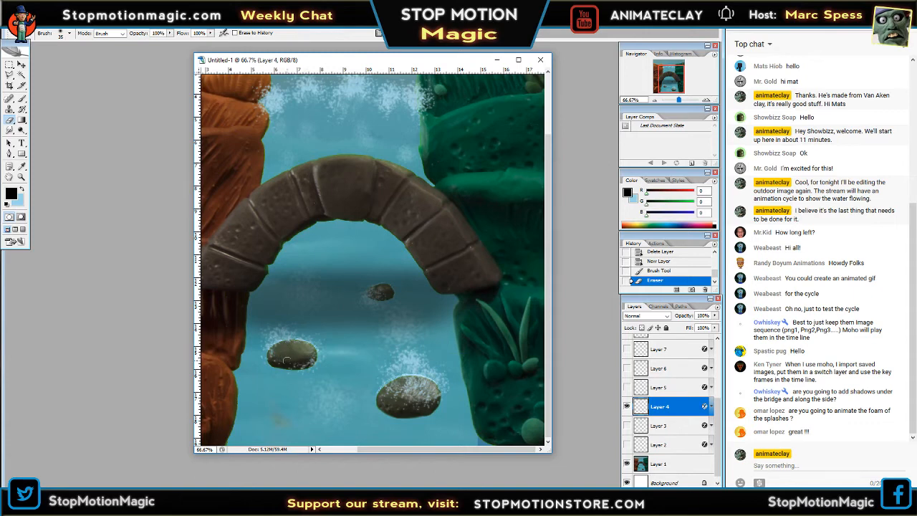
left_click_drag(289, 363, 274, 351)
mouse_move(421, 398)
left_mouse_down()
mouse_move(393, 387)
mouse_move(391, 401)
mouse_move(409, 394)
mouse_move(407, 381)
mouse_move(426, 405)
left_mouse_up()
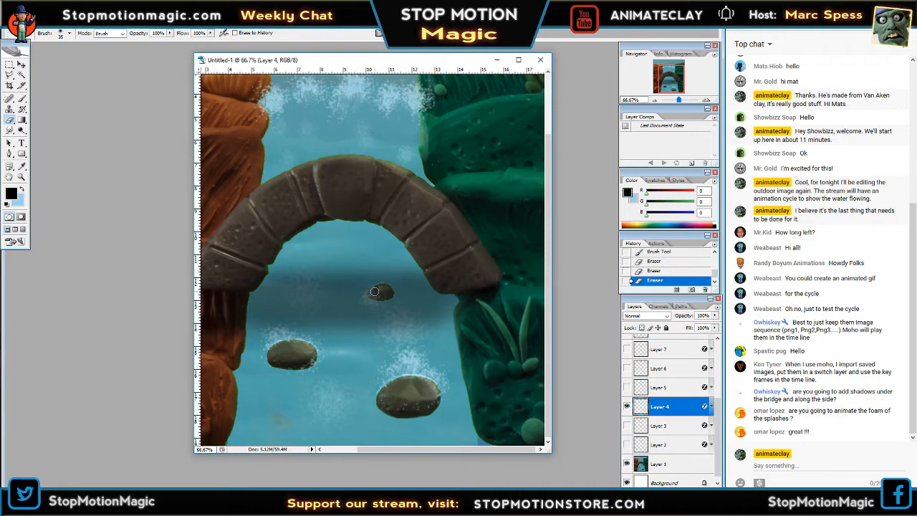
left_click_drag(388, 295, 389, 293)
Inspect the erased rocks at small and medium sizes and undo the foam erasures on Layer 4.
left_click(655, 101)
left_click(655, 101)
left_click(655, 101)
left_click(655, 101)
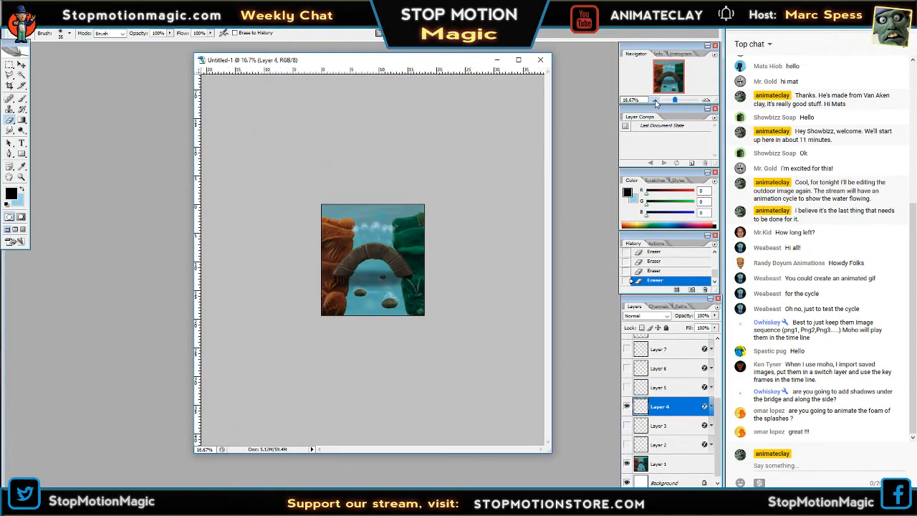
left_click(655, 101)
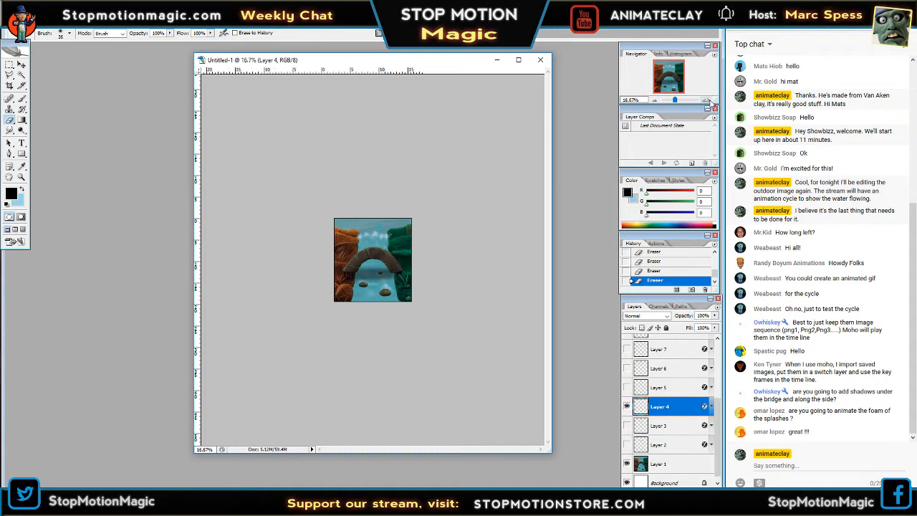
left_click(707, 101)
left_click(707, 101)
left_click(708, 101)
left_click(708, 101)
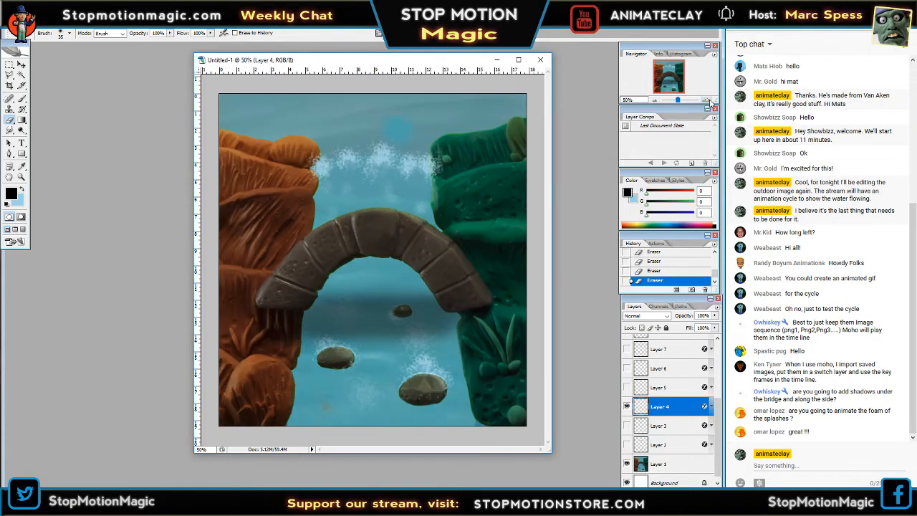
key("ctrl+z")
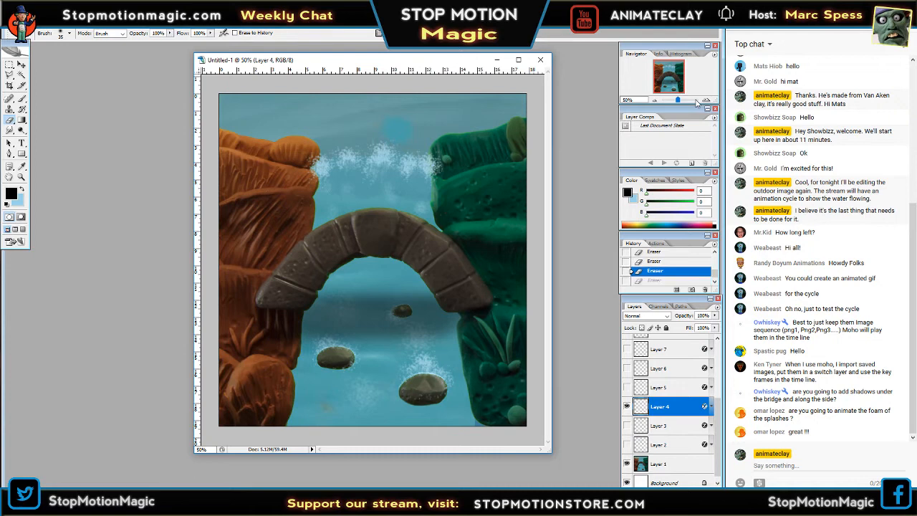
key("ctrl+alt+z")
key("ctrl+alt+z")
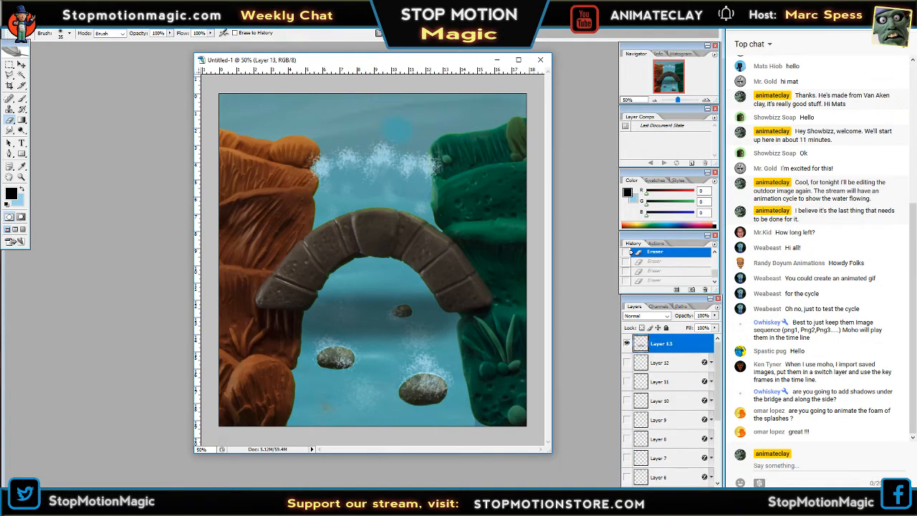
Start saving the document under a new name and shift the document window slightly.
left_click(13, 23)
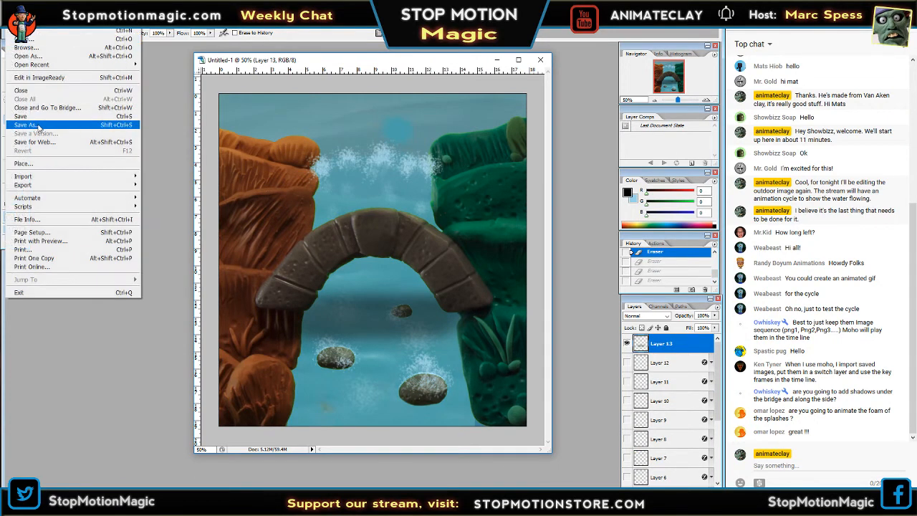
left_click(37, 126)
left_click_drag(409, 62, 389, 63)
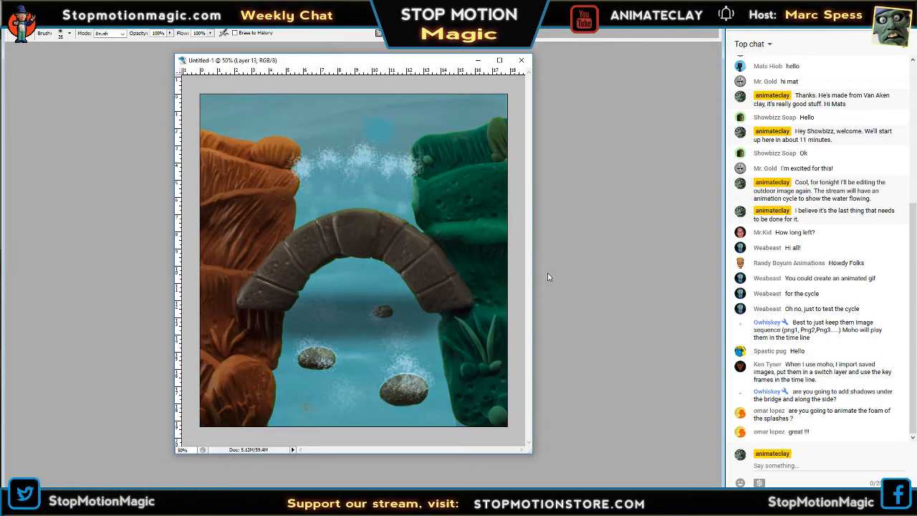
key("Tab")
Compare the picture with Layer 13's bridge shadow hidden and shown, and shrink the document window closely around the picture.
left_click(655, 101)
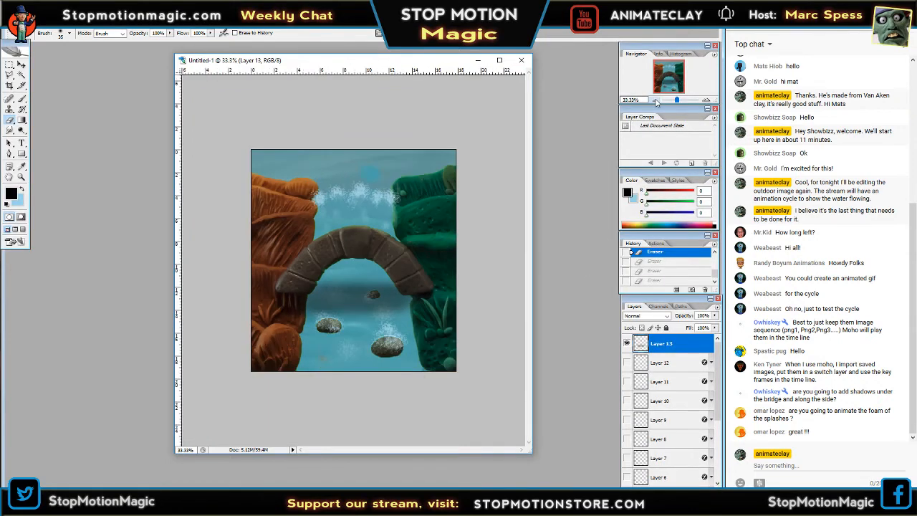
left_click(655, 101)
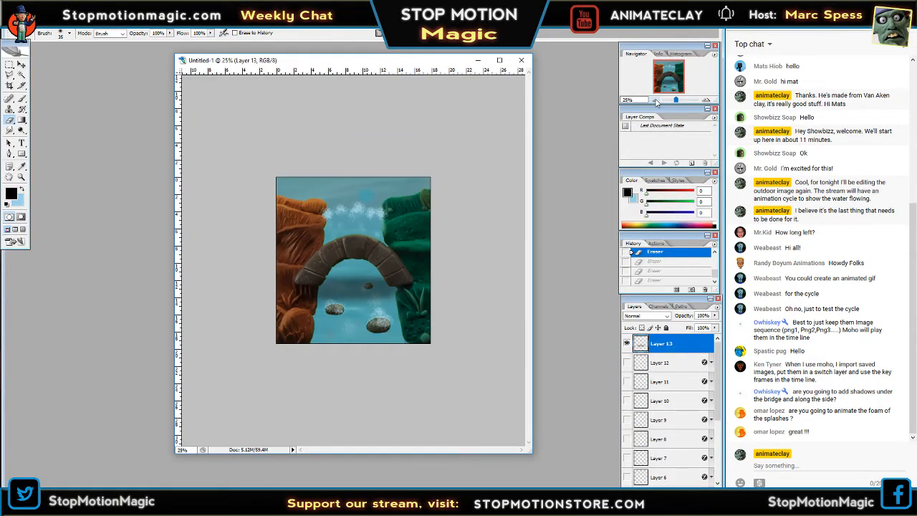
left_click(628, 345)
left_click(628, 345)
left_click(627, 345)
left_click(627, 345)
left_click(655, 101)
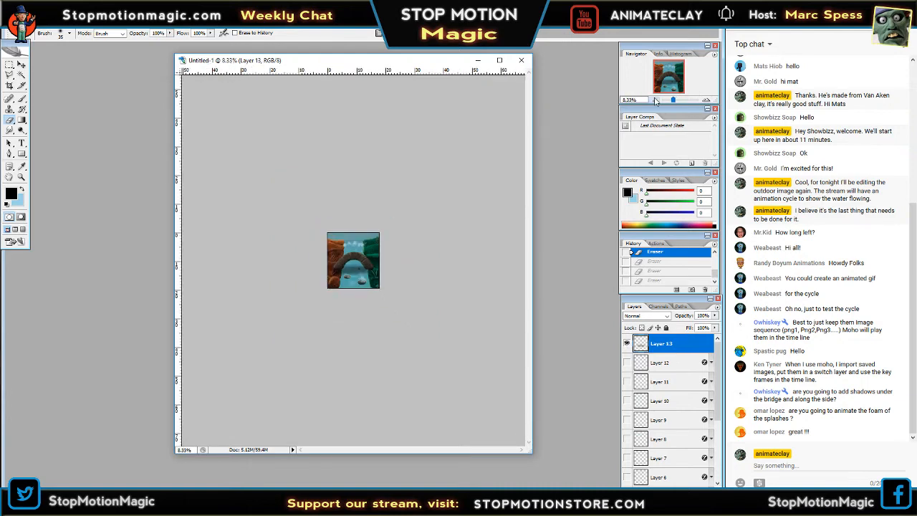
left_click(708, 101)
left_click(708, 101)
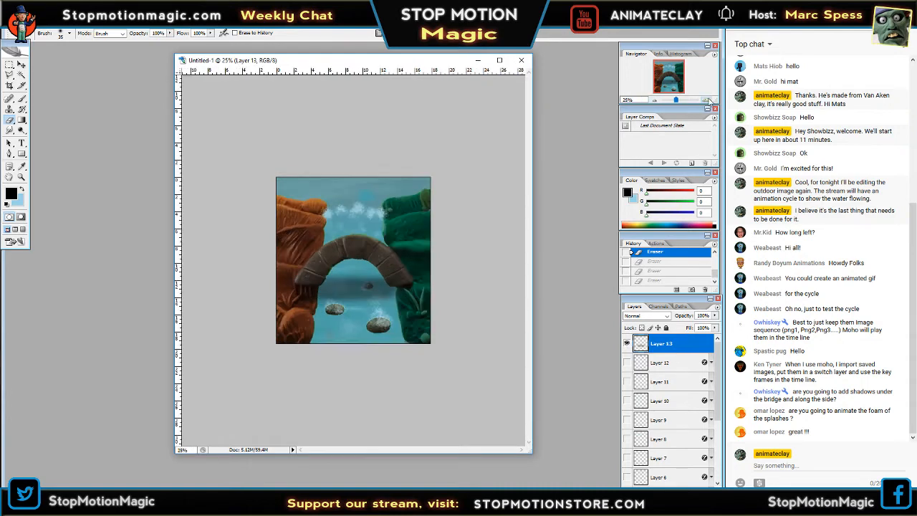
left_click(707, 101)
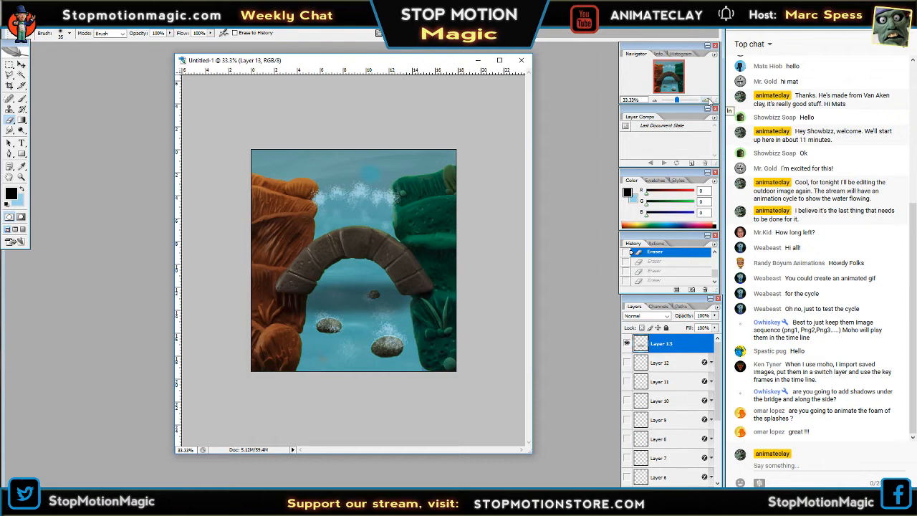
left_click(707, 101)
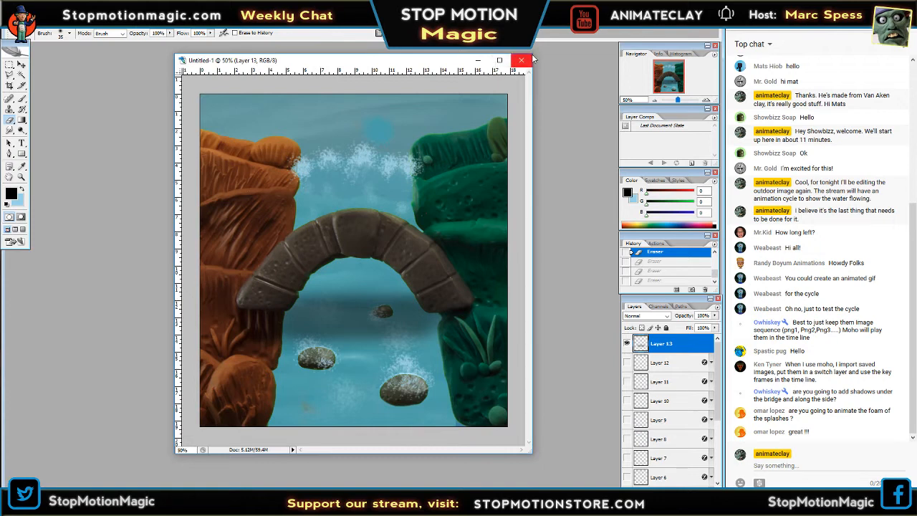
left_click_drag(533, 53, 501, 84)
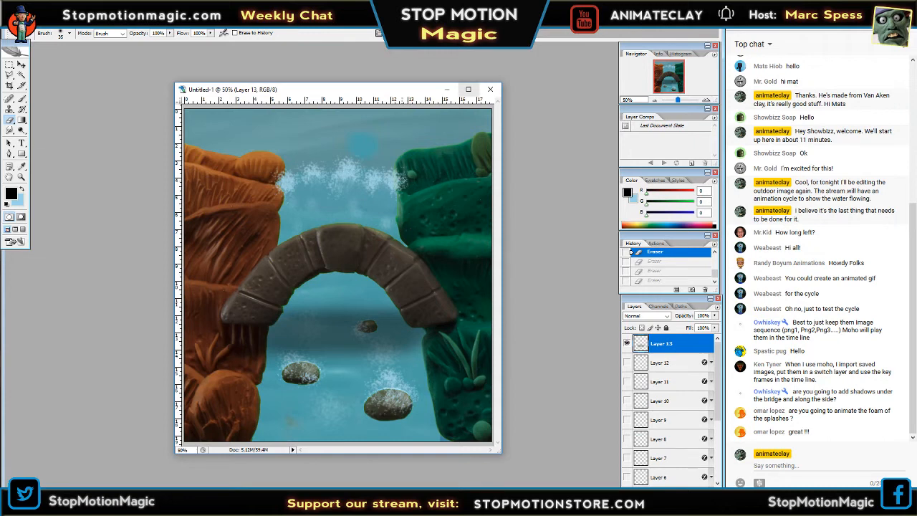
Try erasing the Layer 4 foam that overlaps the edge of the green cliff, and undo that erasure.
left_click(403, 179)
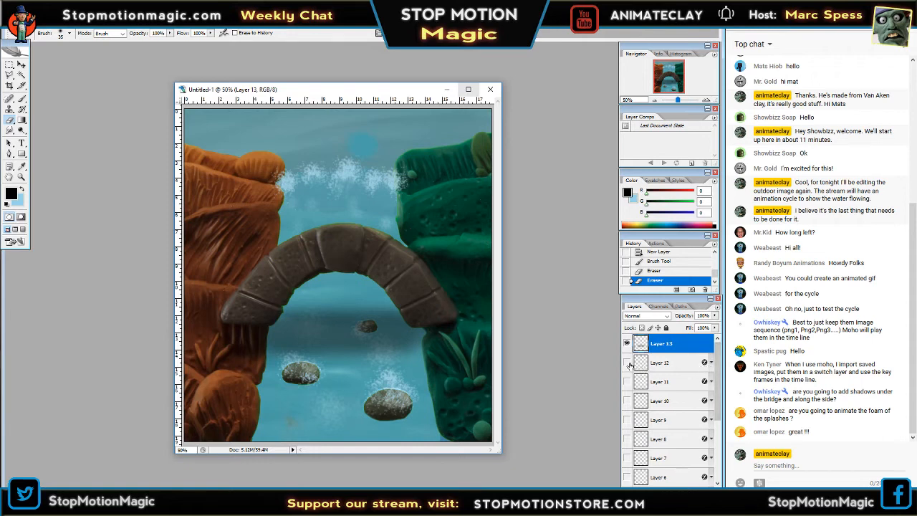
left_click_drag(718, 383, 717, 447)
left_click(659, 401)
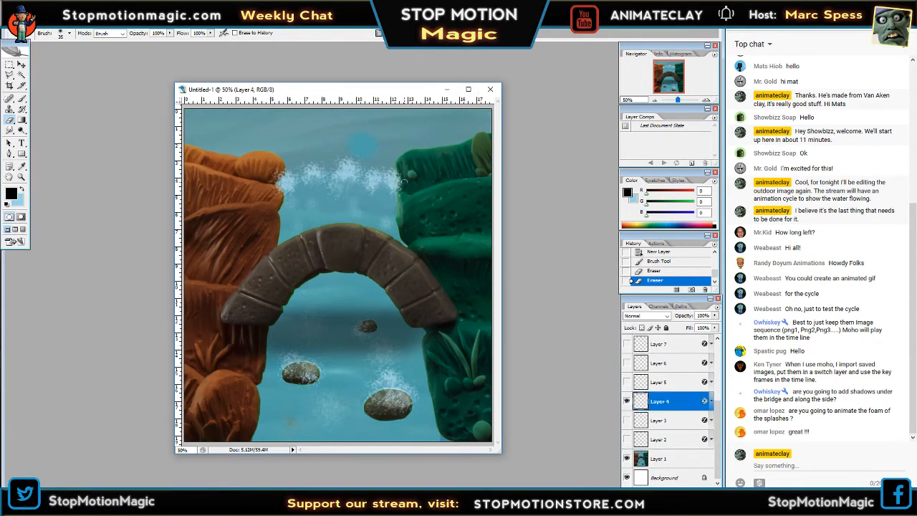
mouse_move(401, 163)
left_mouse_down()
mouse_move(399, 179)
mouse_move(412, 188)
left_mouse_up()
key("ctrl+z")
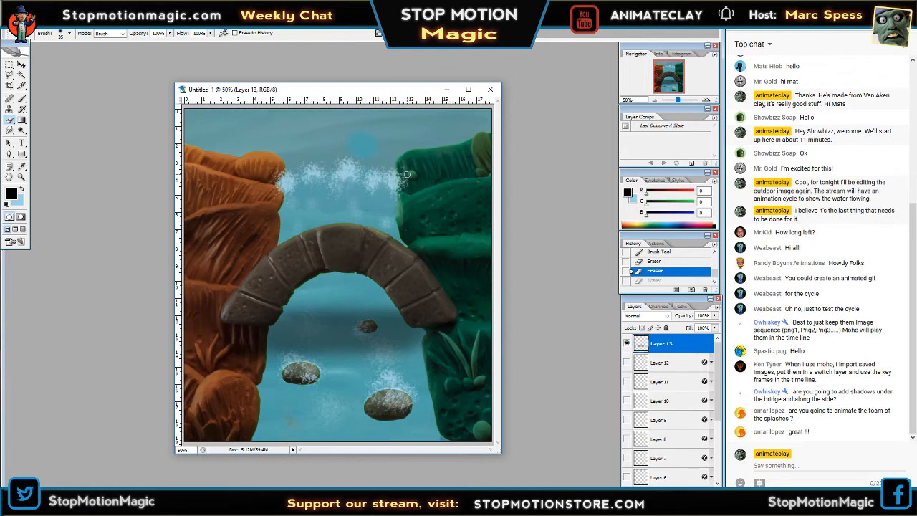
left_click(403, 163)
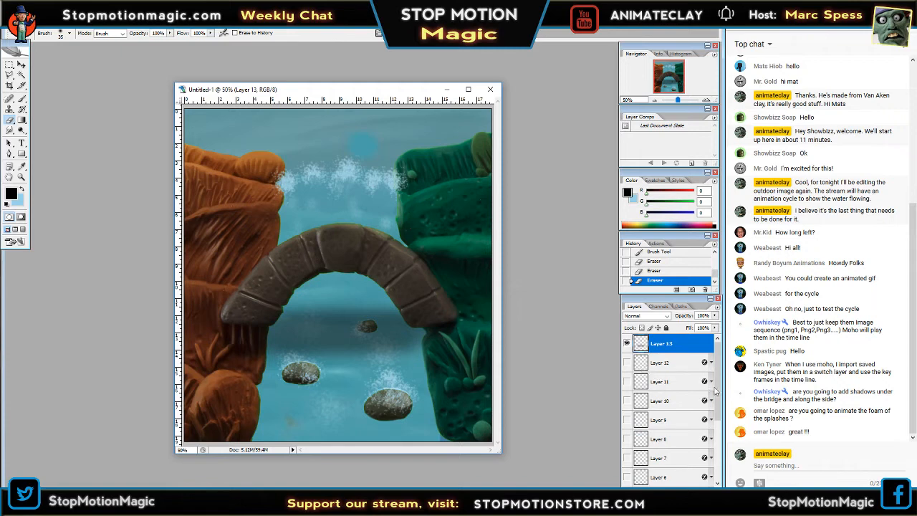
Hide the Layer 4 foam frame and preview Layers 3 and 5 one at a time.
left_click_drag(716, 392, 727, 439)
left_click(627, 420)
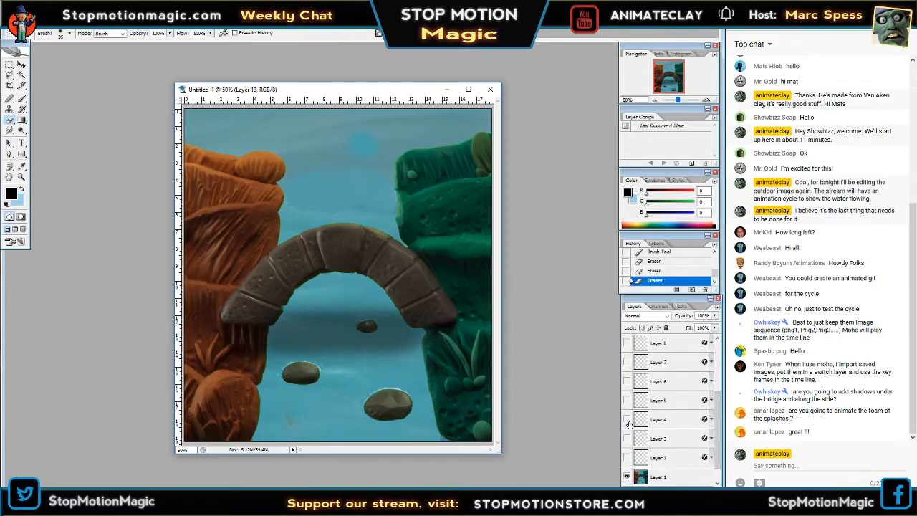
left_click(628, 438)
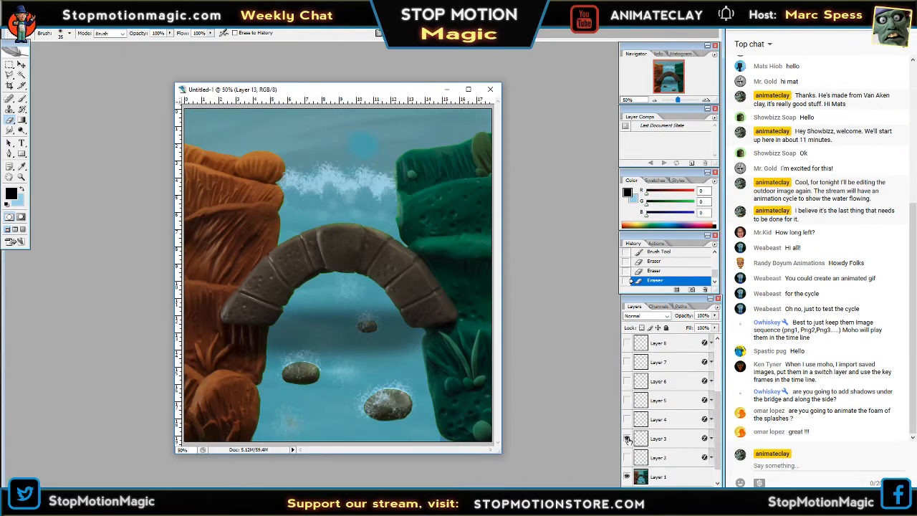
left_click(627, 438)
left_click(626, 401)
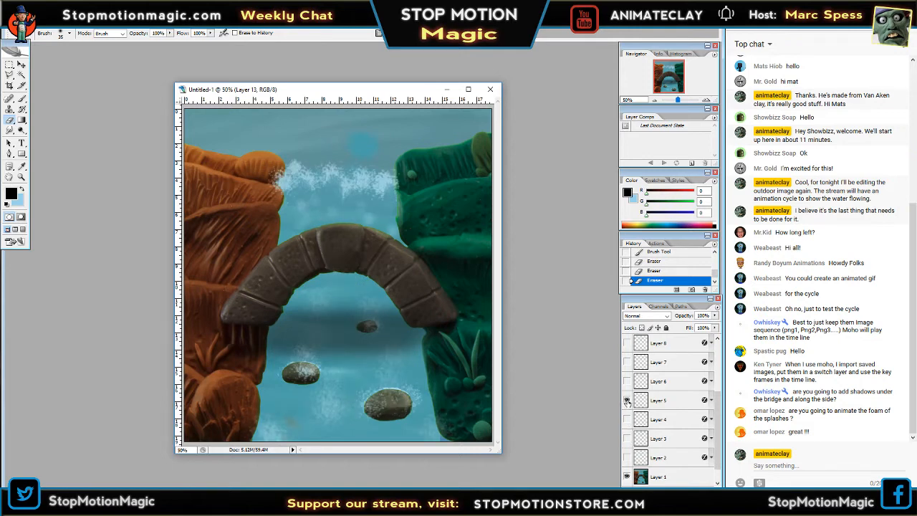
left_click(627, 400)
Preview the foam frames on Layers 6, 7 and 8 one at a time, hiding each after viewing.
left_click(626, 381)
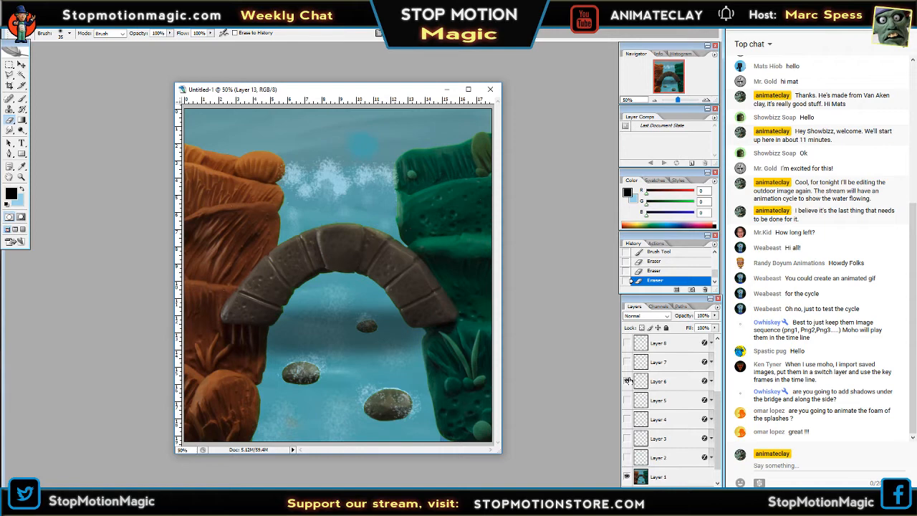
left_click(627, 381)
left_click(626, 362)
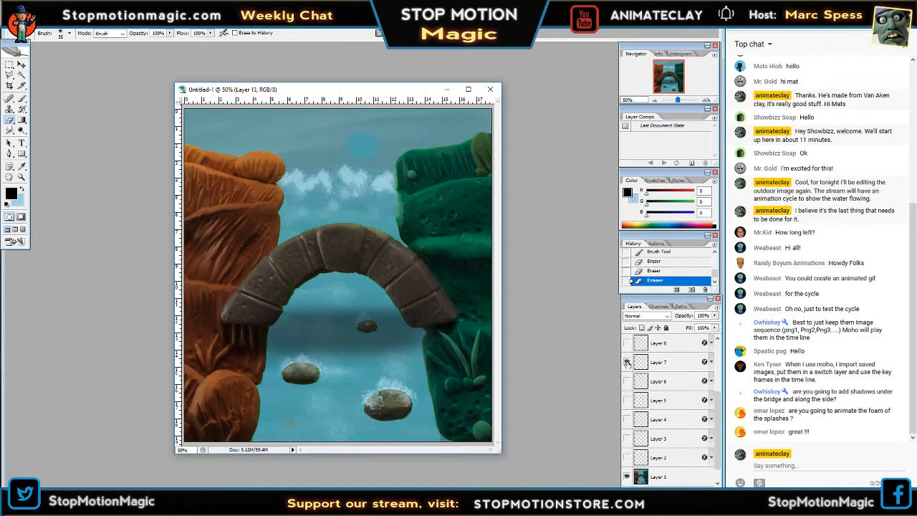
left_click(626, 362)
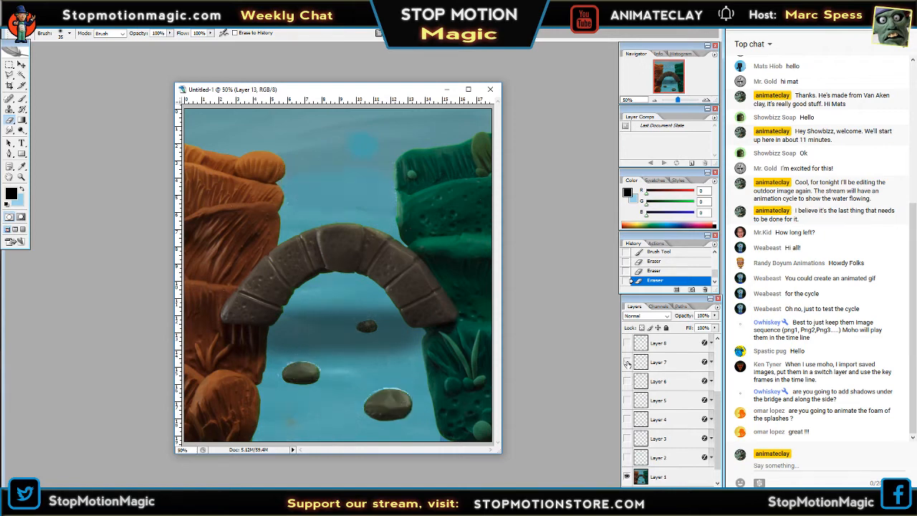
left_click(627, 342)
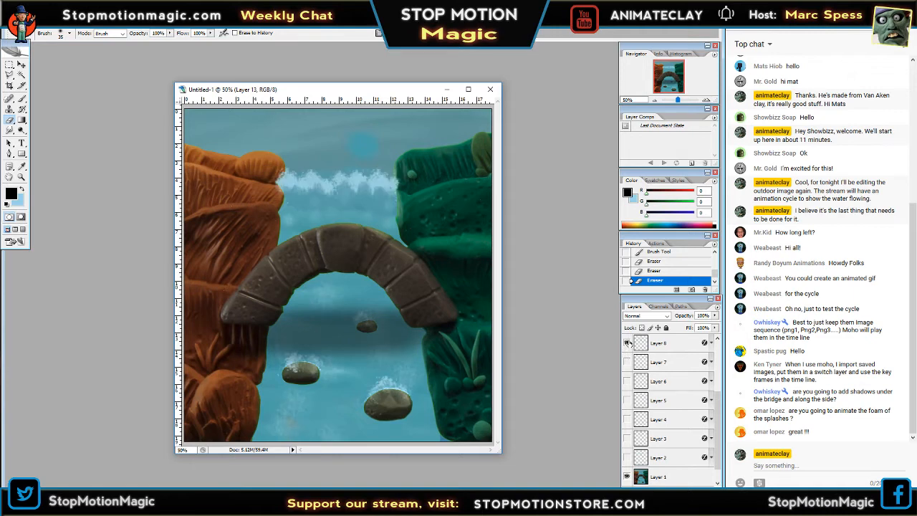
left_click(627, 342)
Preview the foam on Layers 9 and 10 in turn, and check Layer 9 once more for comparison.
scroll(629, 406, "up", 3)
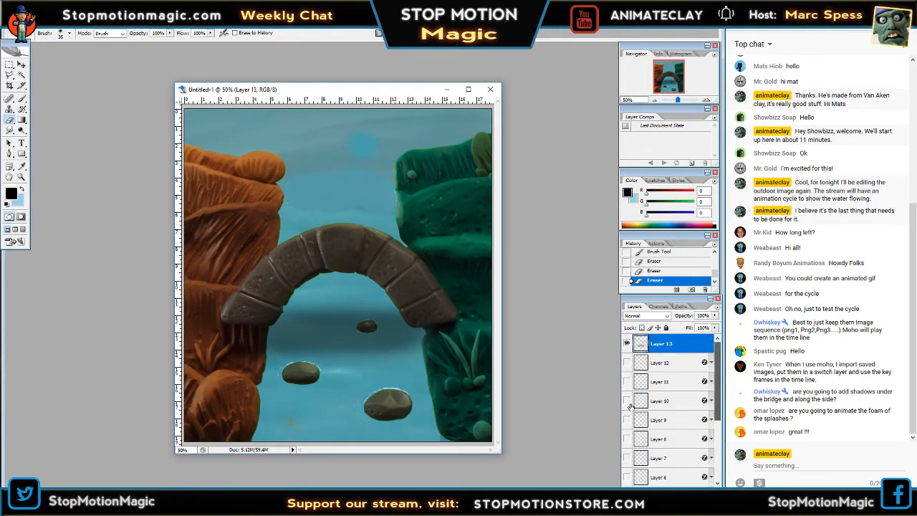
left_click(626, 420)
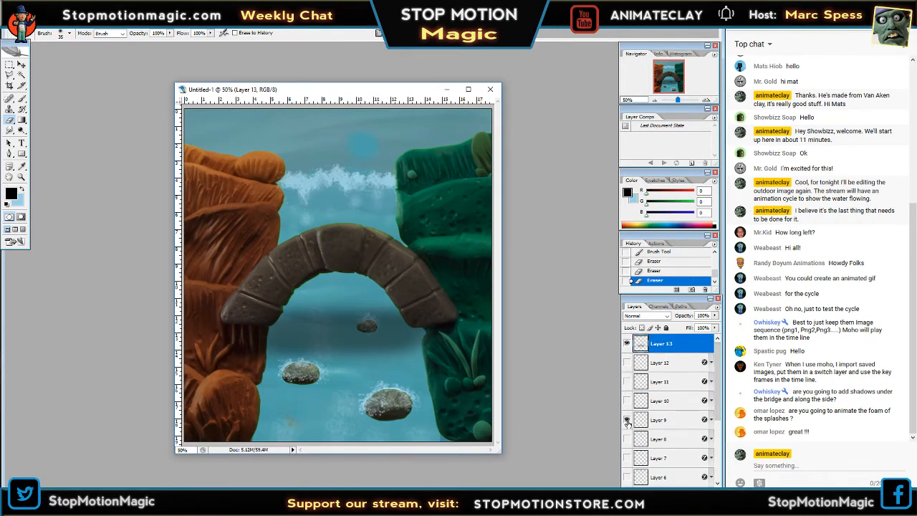
left_click(626, 420)
left_click(626, 400)
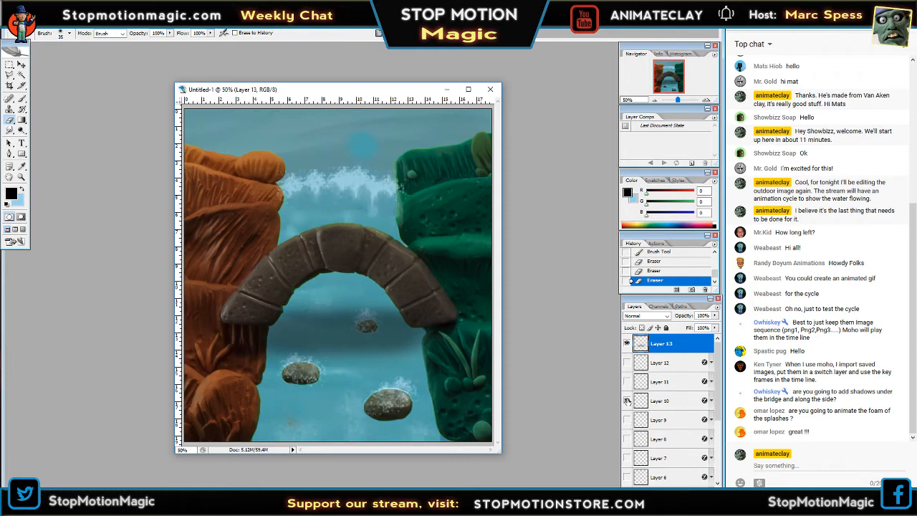
left_click(626, 400)
left_click(626, 420)
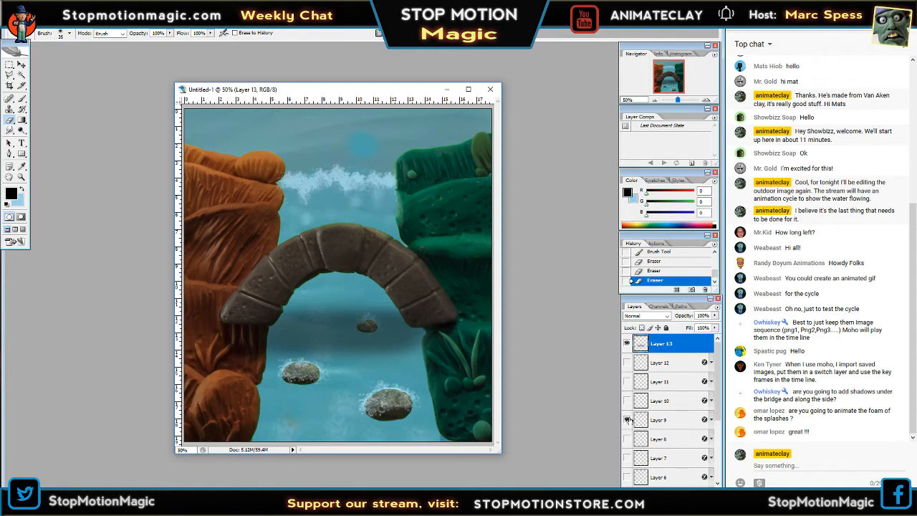
left_click(627, 419)
Preview the foam frames on Layers 11 and 12 by showing and hiding each one twice.
left_click(627, 381)
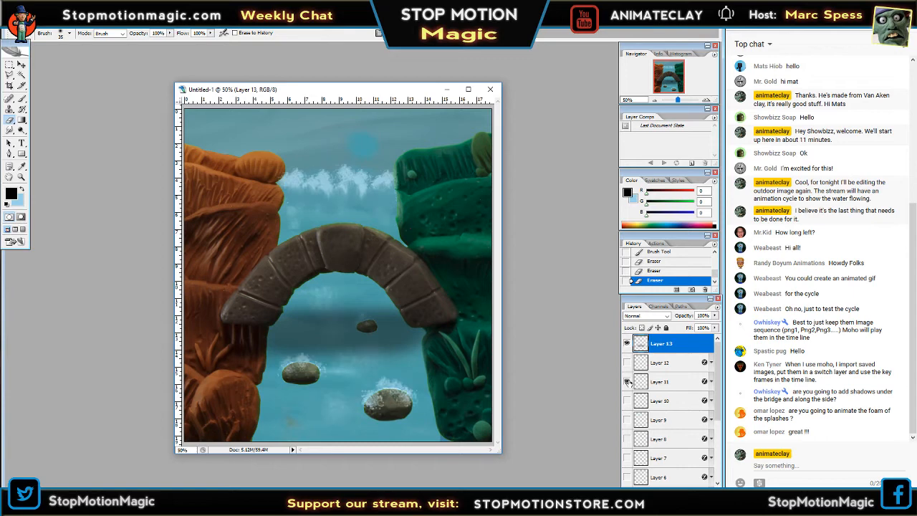
left_click(626, 381)
left_click(626, 381)
left_click(627, 381)
left_click(627, 362)
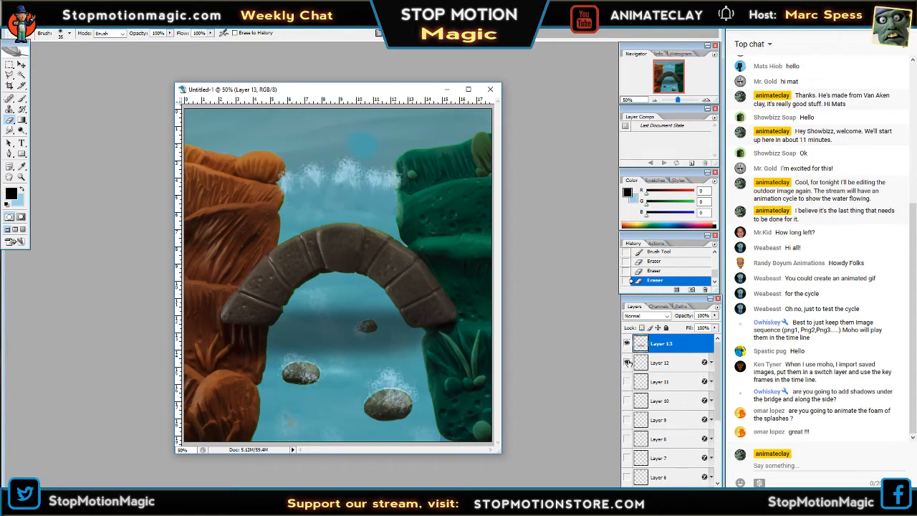
left_click(626, 363)
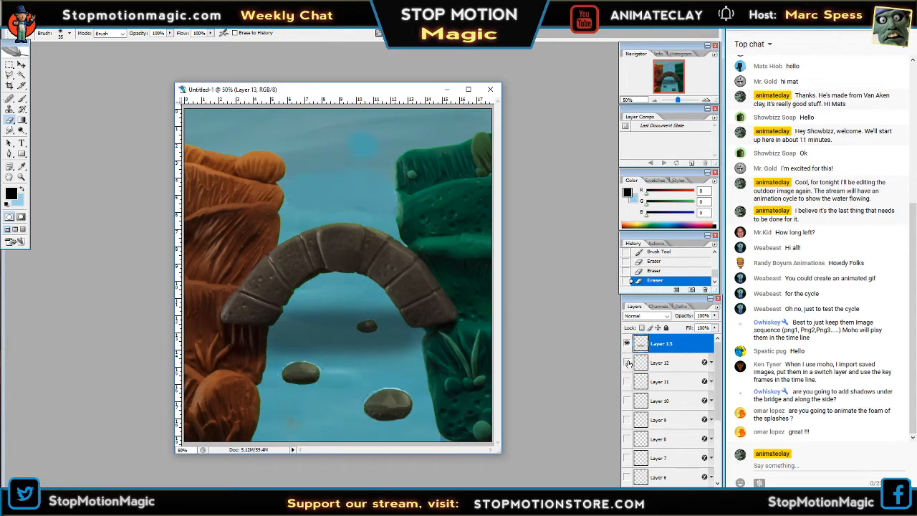
left_click(627, 363)
left_click(627, 362)
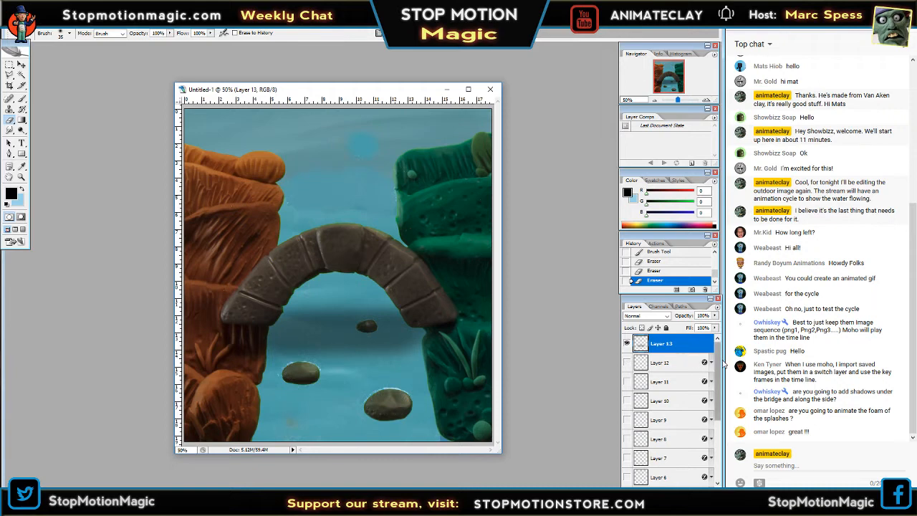
Recheck the Layer 5 foam, hide it, and show the Layer 4 foam frame.
left_click_drag(722, 365, 718, 437)
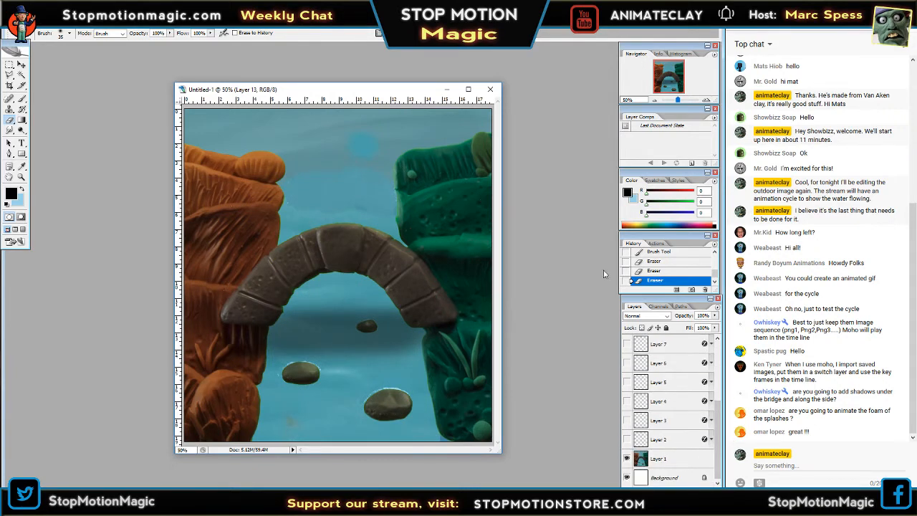
left_click(627, 382)
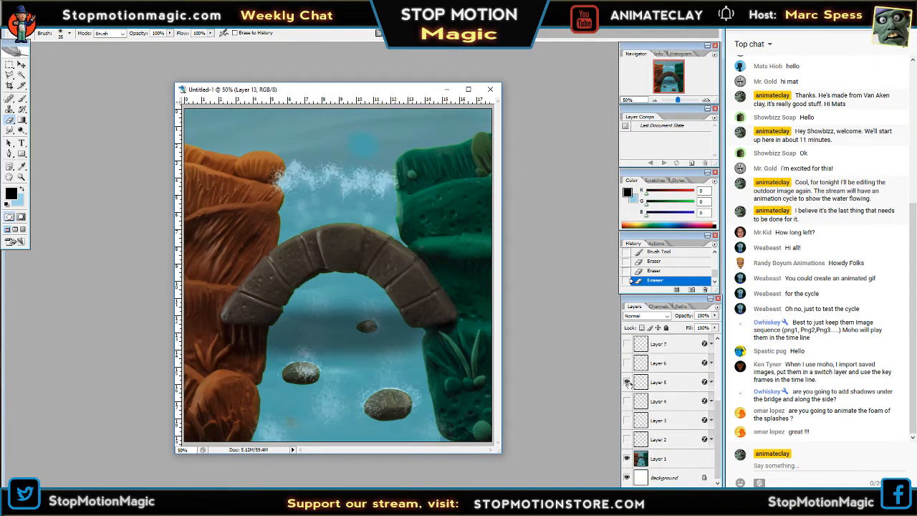
left_click(627, 382)
left_click(626, 401)
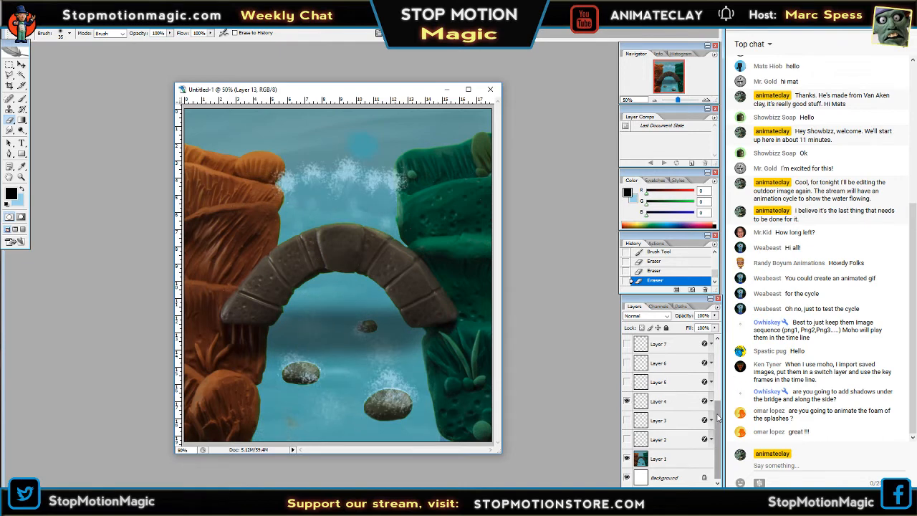
left_click_drag(718, 416, 718, 353)
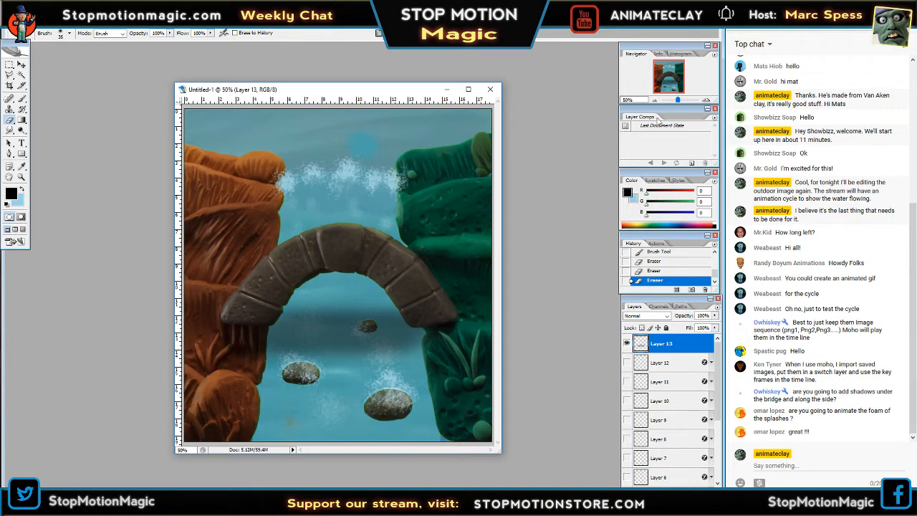
Inspect the picture at 33.33% zoom and at closer magnifications to judge the foam overlap on the cliffs.
left_click(654, 101)
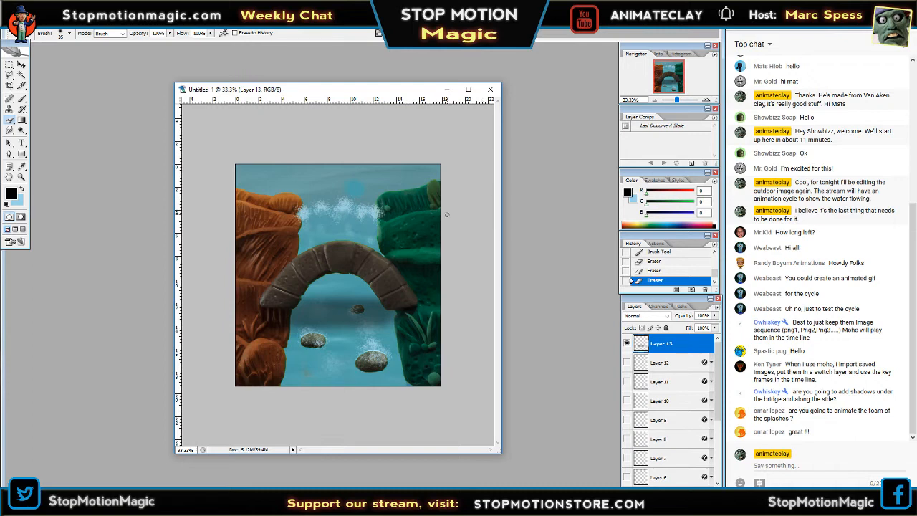
left_click(706, 101)
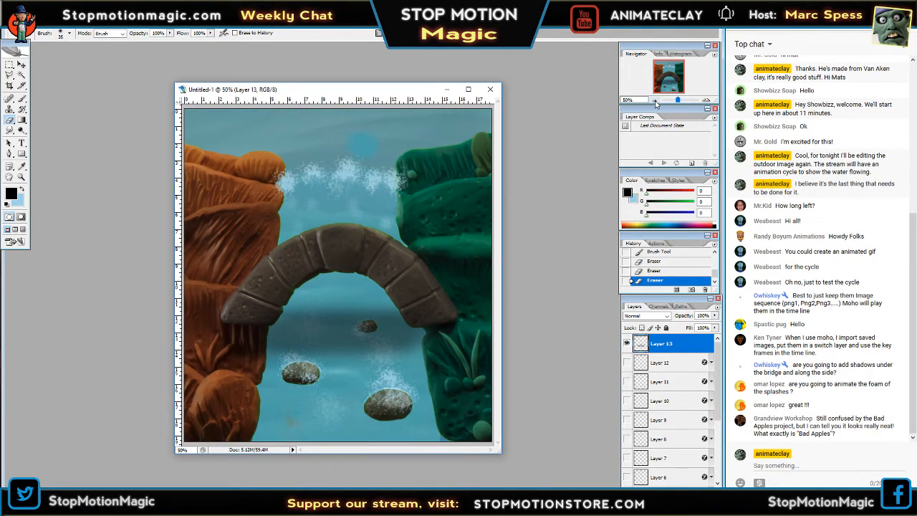
left_click(706, 100)
left_click_drag(686, 88, 682, 75)
left_click(654, 101)
left_click(653, 100)
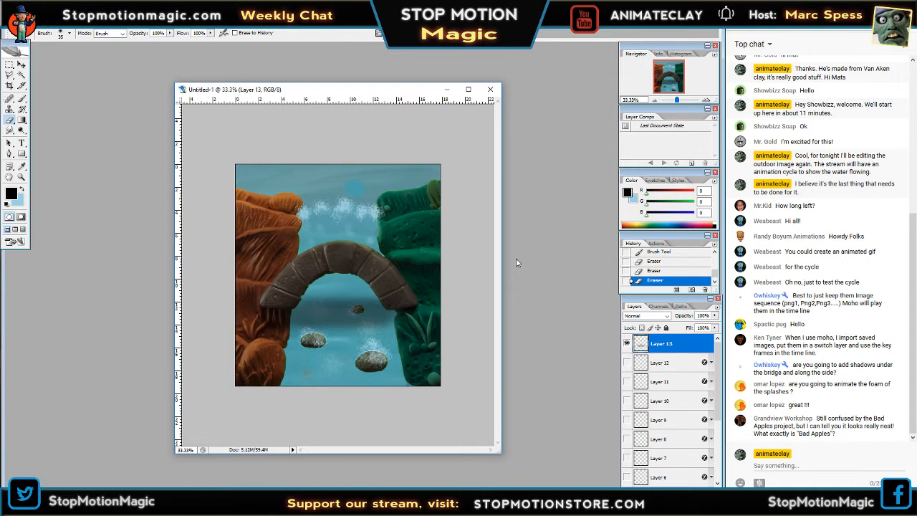
Return the picture to 50% zoom and enlarge the document window so it has room around the picture.
left_click(706, 99)
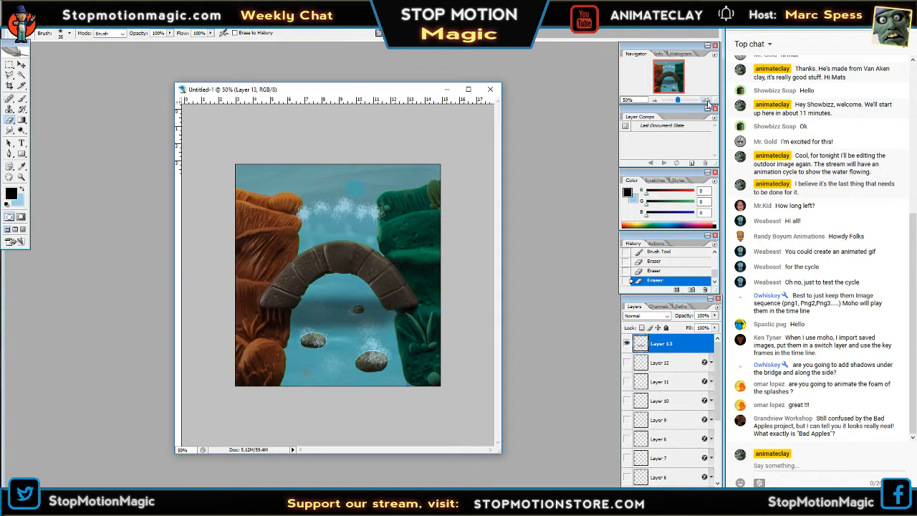
left_click_drag(501, 83, 551, 42)
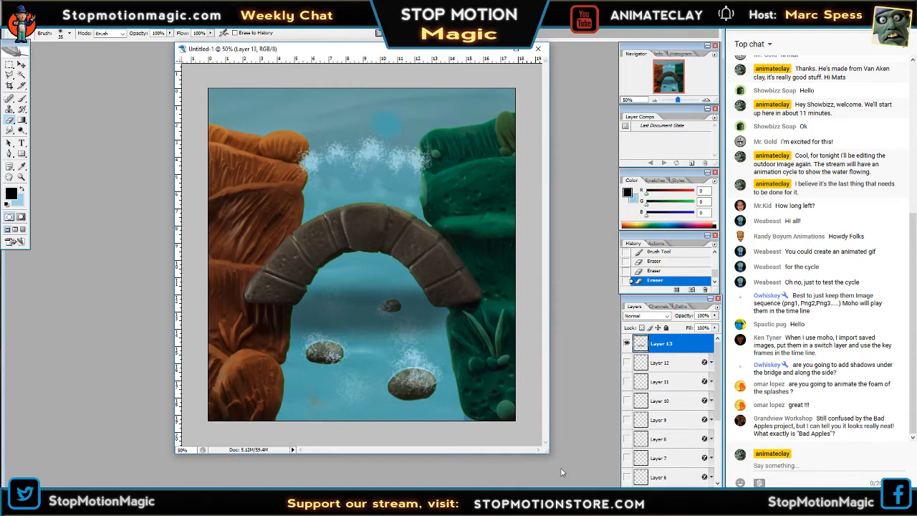
left_click_drag(544, 452, 568, 488)
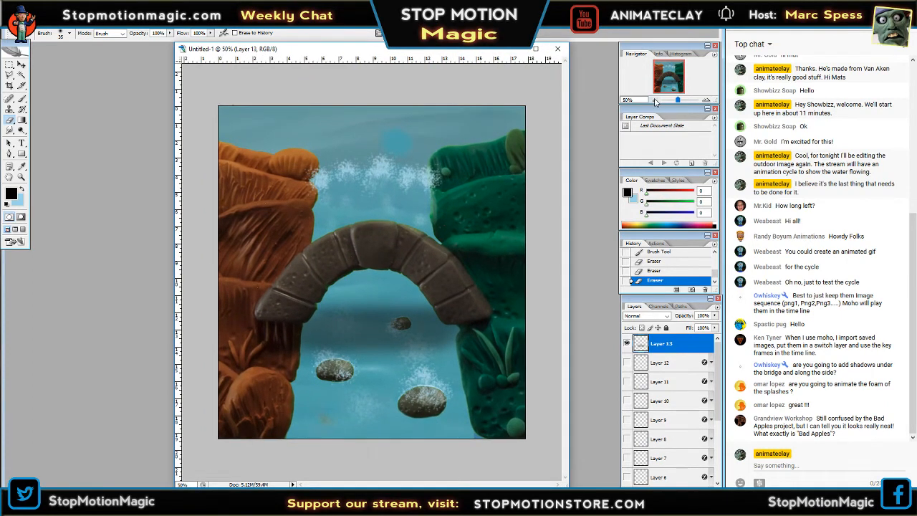
Switch to File Explorer and go back from the PSD Layered For Moho folder to The Decision folder.
left_click(12, 22)
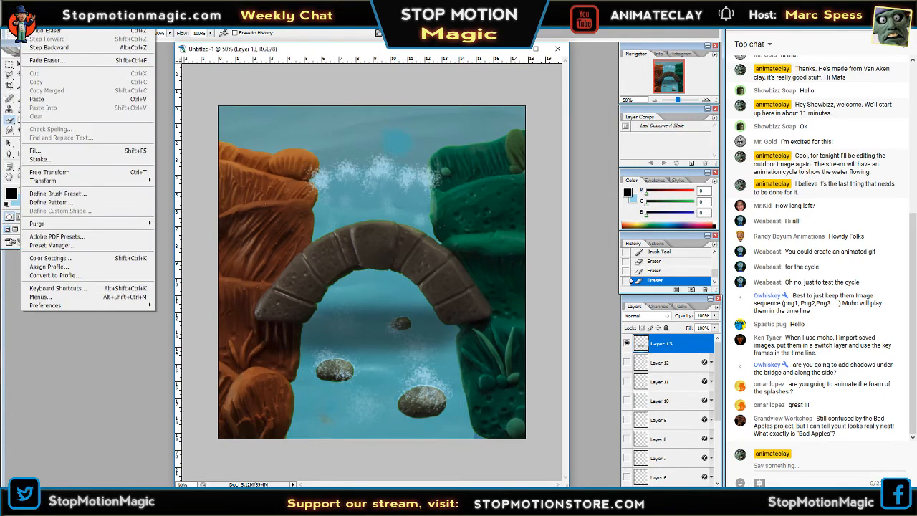
left_click(126, 381)
mouse_move(104, 503)
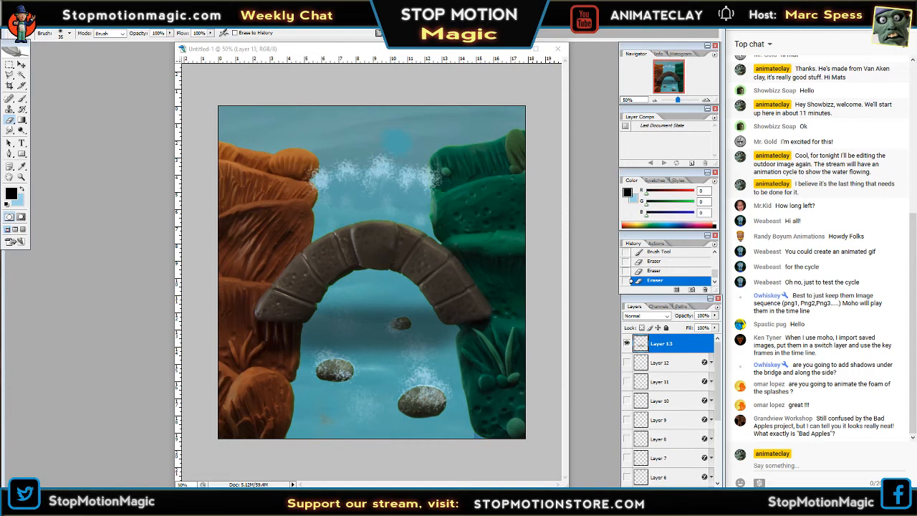
key("alt+Tab")
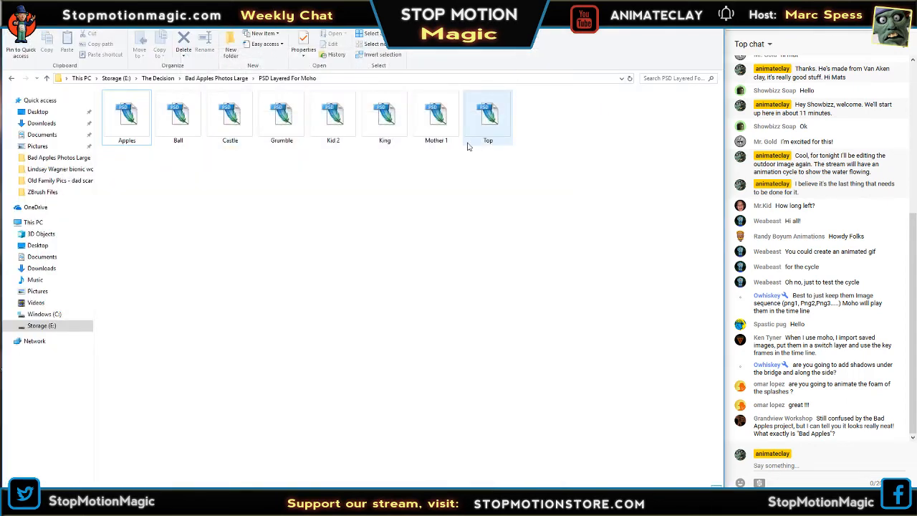
left_click(11, 80)
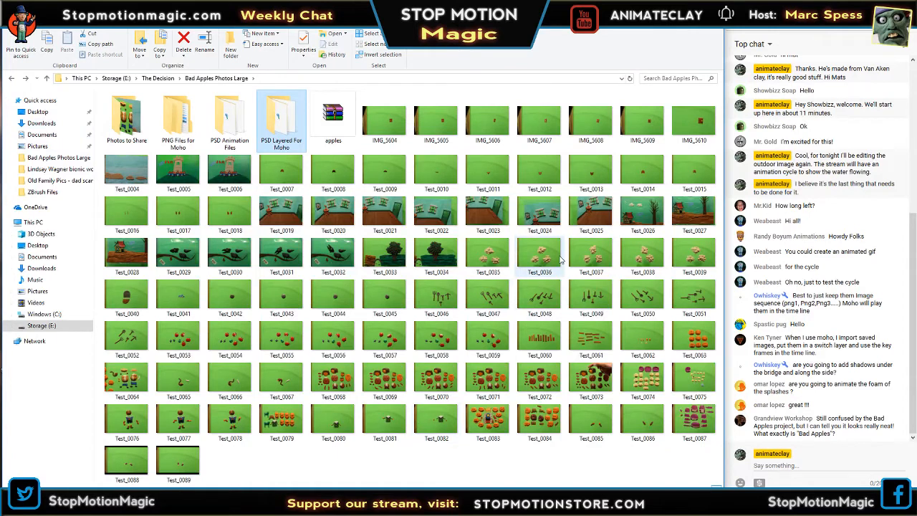
left_click(12, 78)
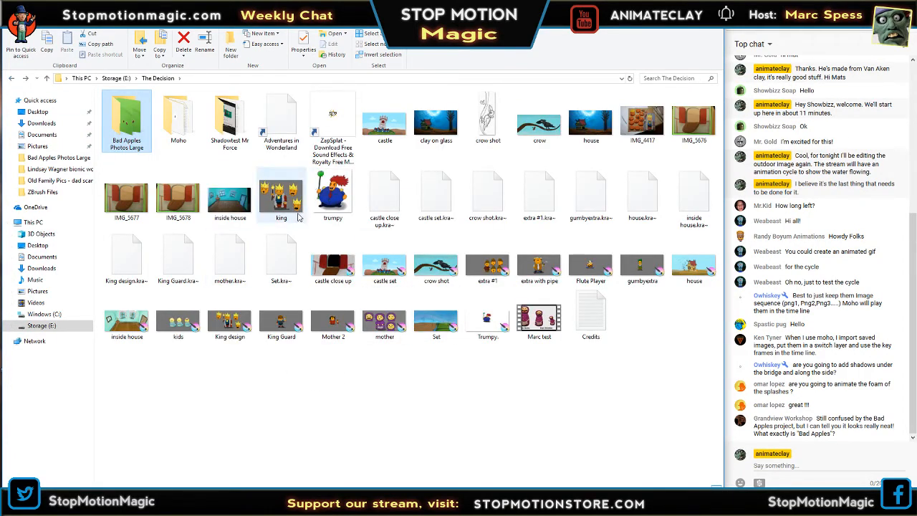
right_click(647, 294)
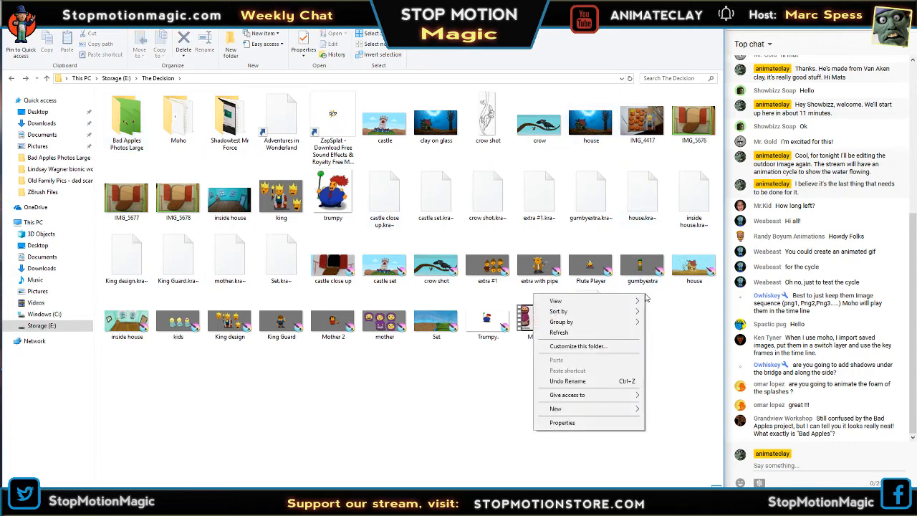
right_click(665, 310)
right_click(664, 310)
left_click(664, 310)
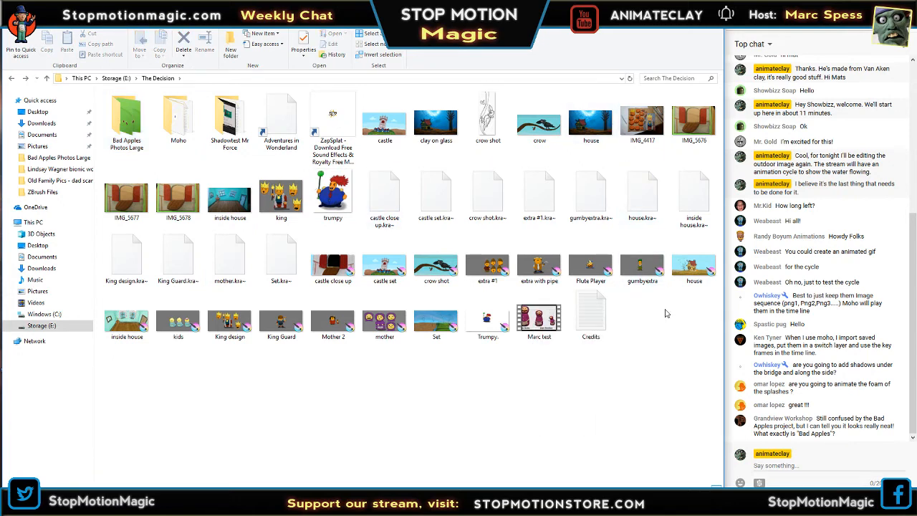
right_click(664, 313)
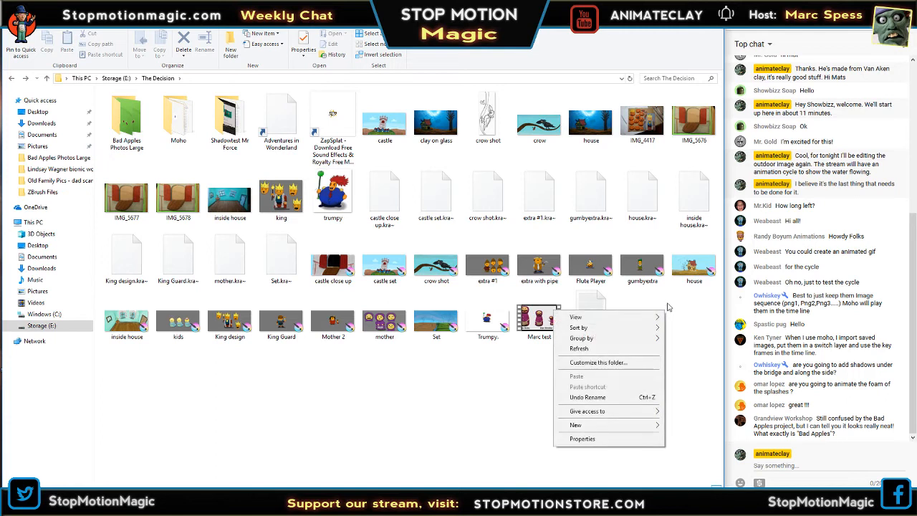
left_click(667, 307)
Select the Set file in The Decision folder and switch back to the creek picture in Photoshop.
left_click(445, 323)
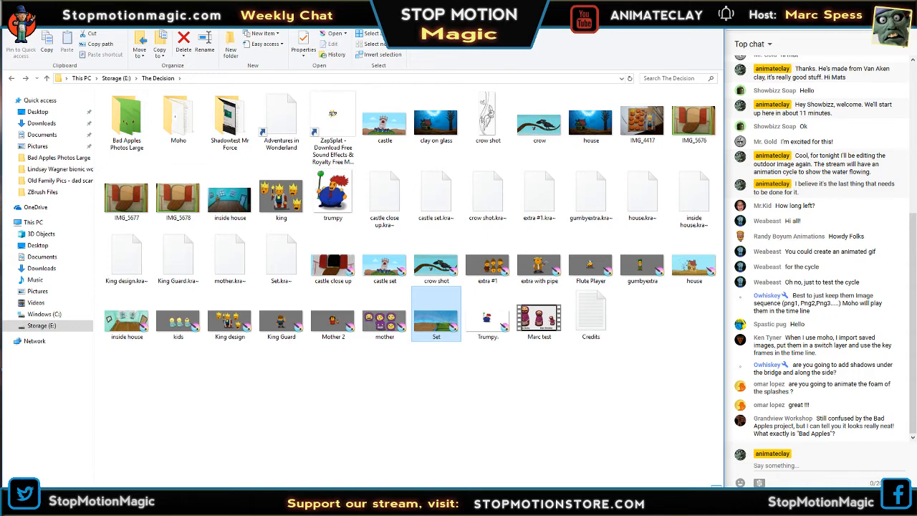
left_click(128, 484)
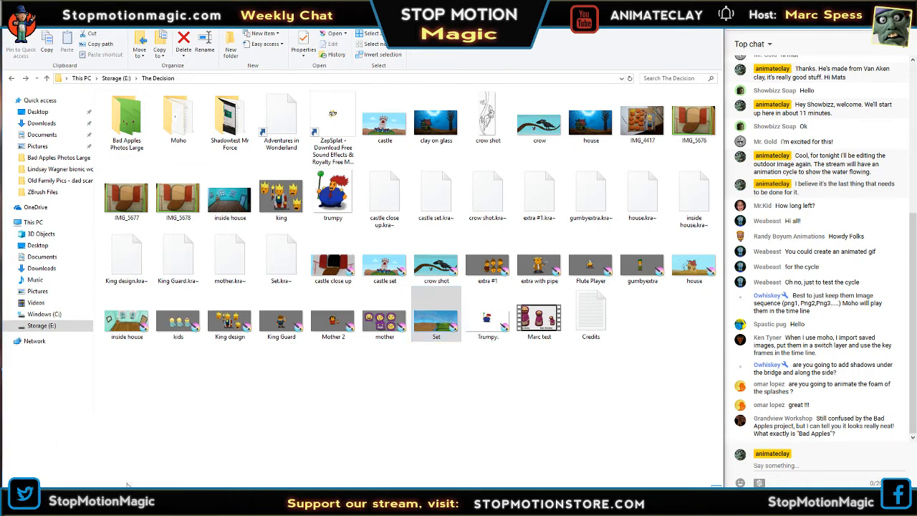
left_click(159, 498)
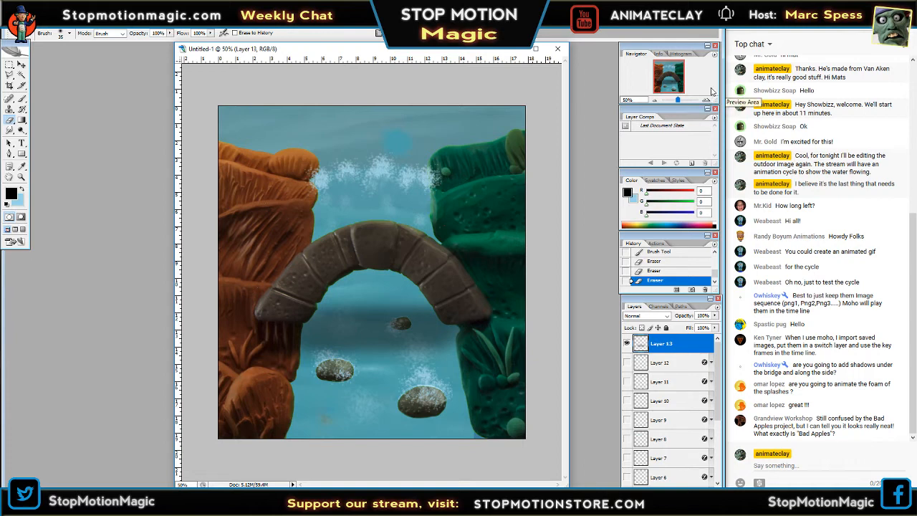
View the creek picture at 33.33% zoom and return it to 50%.
left_click(654, 101)
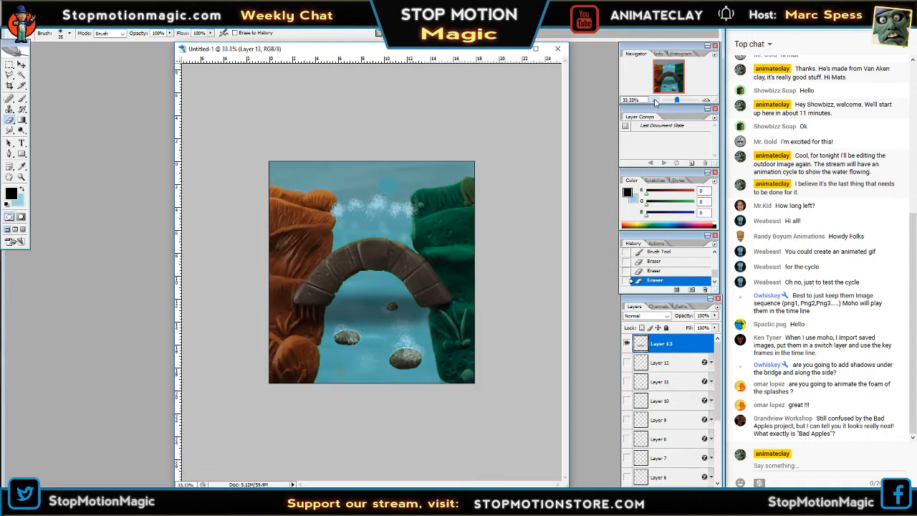
left_click(706, 101)
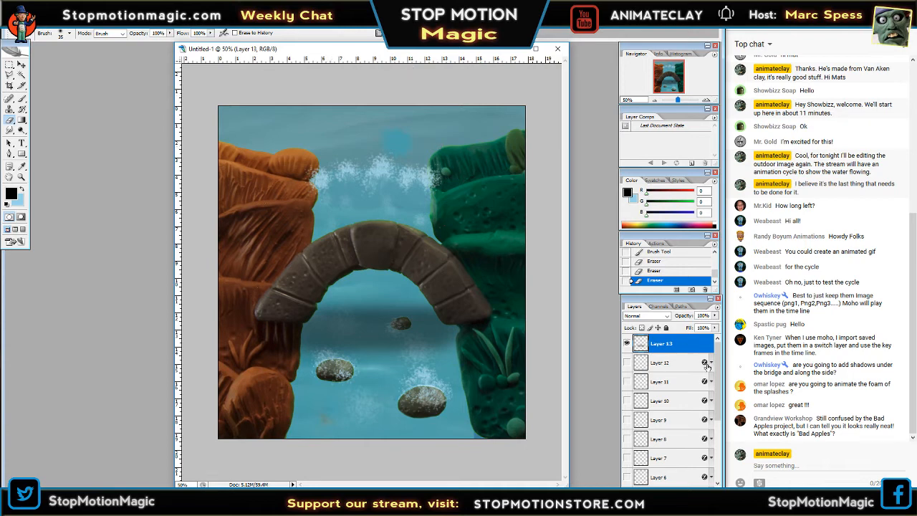
Hide the painted creek on Layer 1 and check Layer 2's foam against the white Background layer.
left_click_drag(718, 376, 718, 443)
left_click(626, 459)
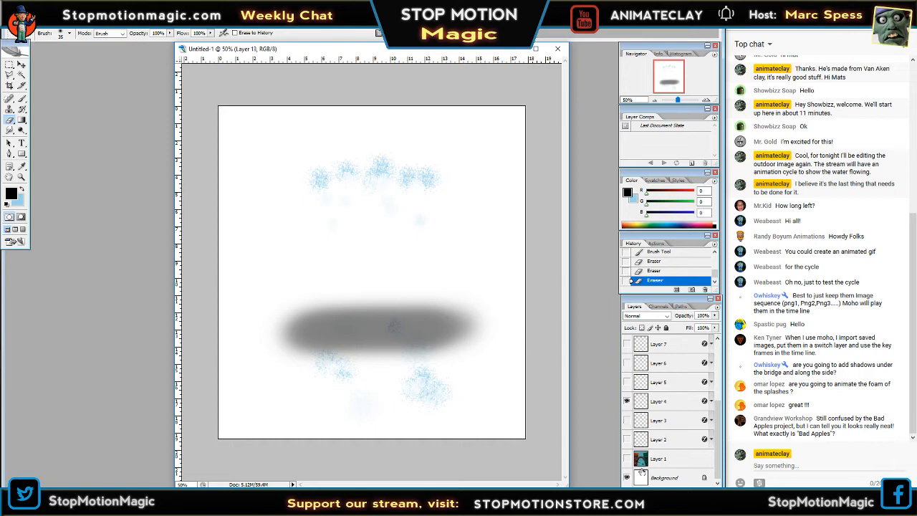
left_click(626, 477)
left_click(627, 477)
left_click(626, 438)
left_click(627, 438)
Show and hide the foam on Layers 3, 4 and 5 one at a time against white.
left_click(626, 420)
left_click(626, 401)
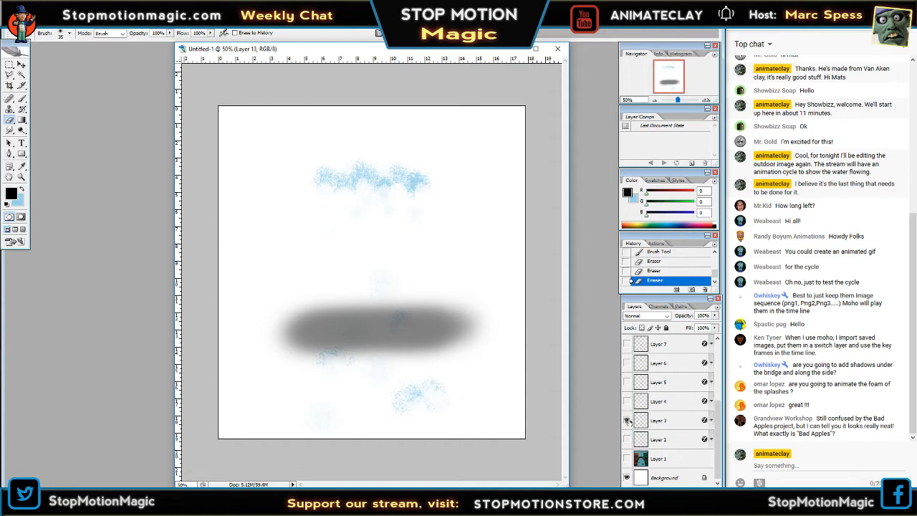
left_click(627, 420)
left_click(627, 401)
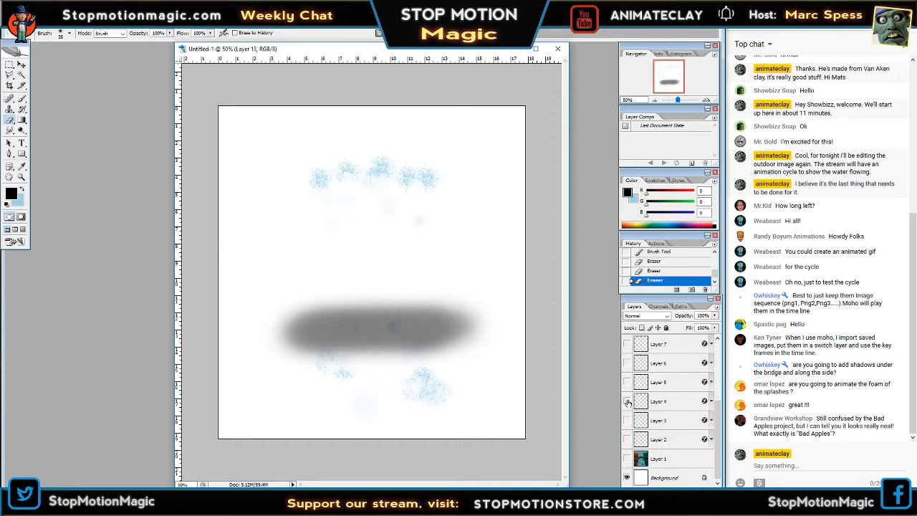
left_click(627, 401)
left_click(626, 382)
left_click(627, 382)
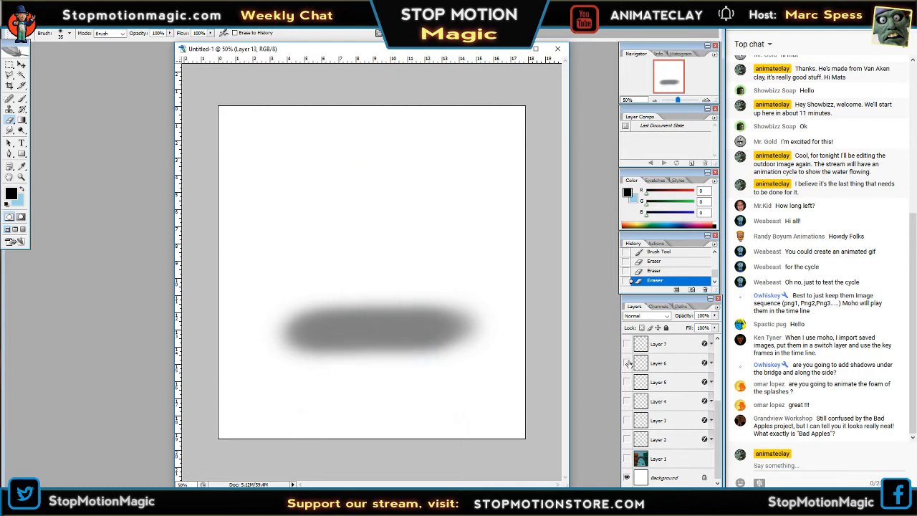
View the foam on Layer 6 and Layer 7 against white, inspecting Layer 7's upper foam line at 100% zoom.
left_click(627, 363)
left_click_drag(718, 410, 720, 383)
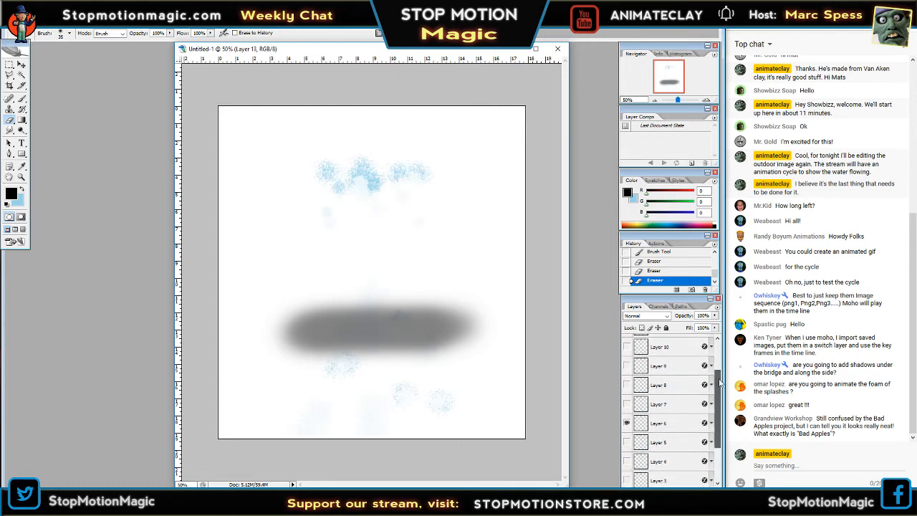
left_click(626, 423)
left_click(627, 404)
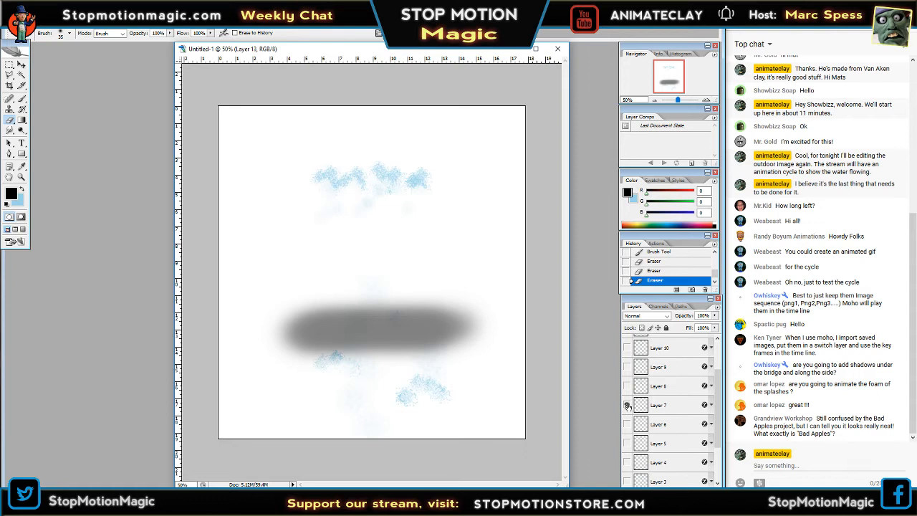
left_click(706, 100)
left_click(706, 100)
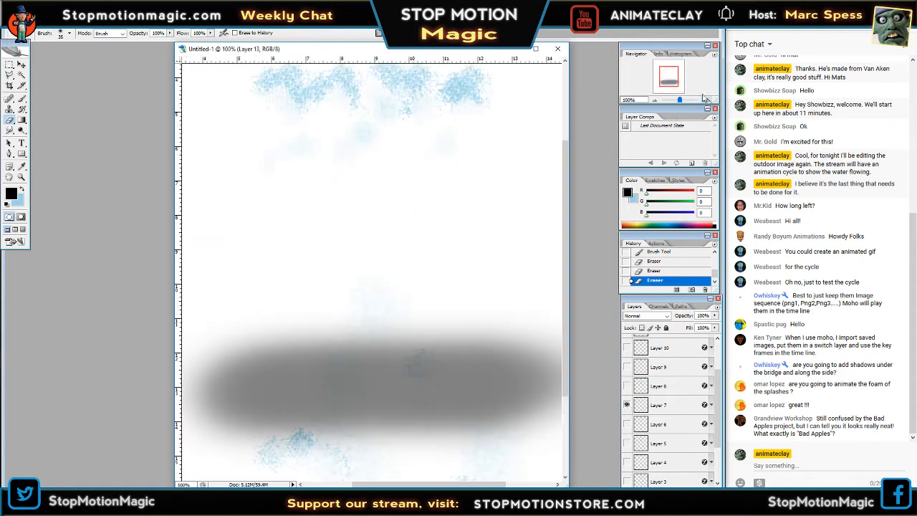
left_click_drag(675, 77, 675, 70)
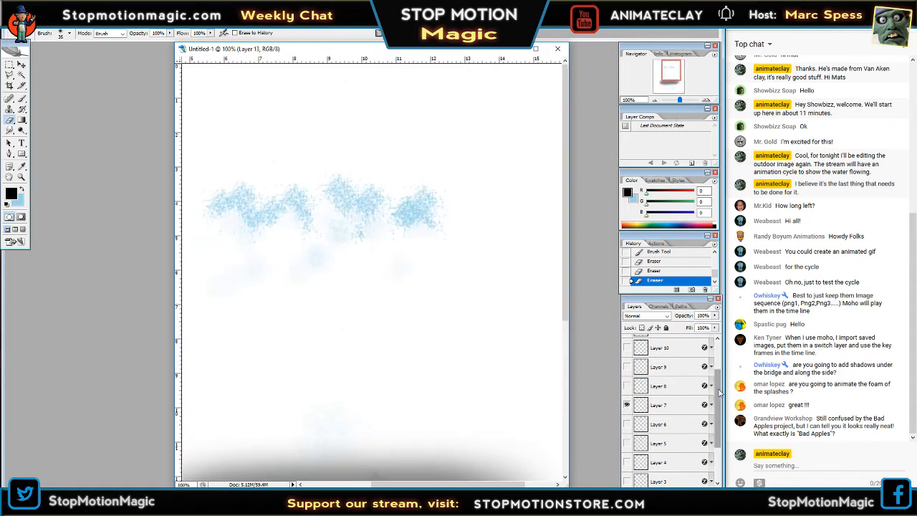
Hide the white Background layer and Layer 7 so that only the bridge shadow stays over transparency.
left_click_drag(719, 393, 719, 447)
left_click(627, 477)
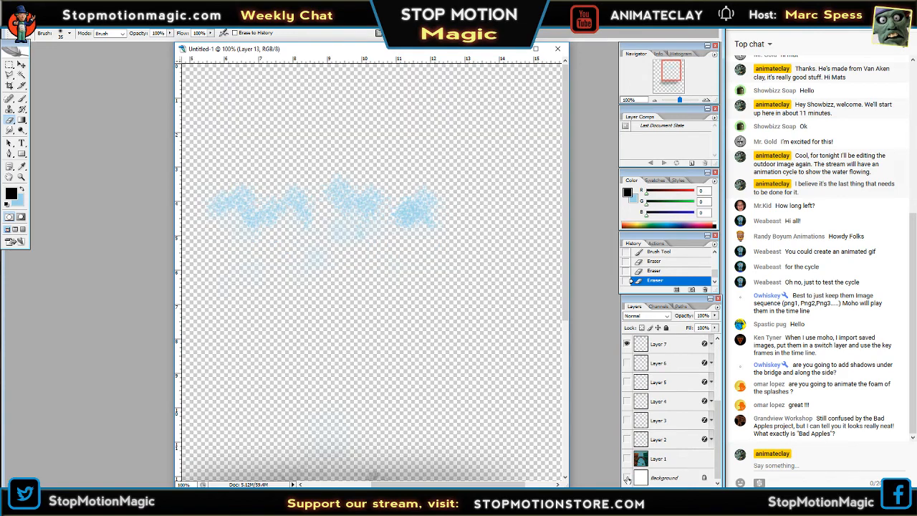
scroll(718, 428, "up", 5)
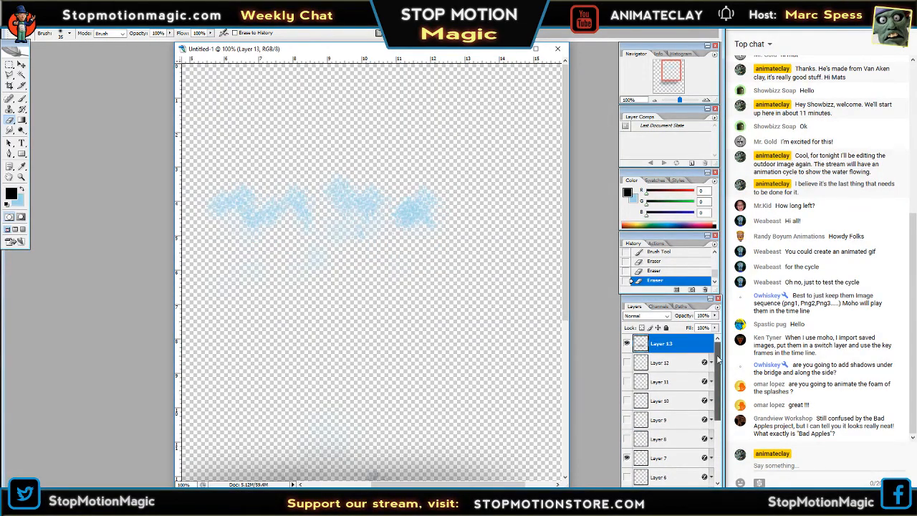
left_click(627, 457)
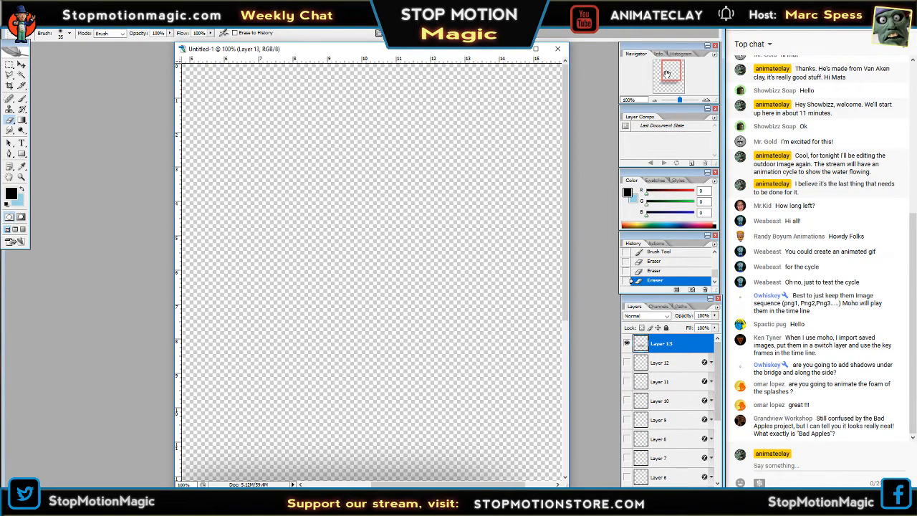
Examine the lower foam on Layers 12, 11 and 10 one at a time over transparency at 100% zoom.
left_click_drag(666, 74, 666, 86)
left_click(627, 362)
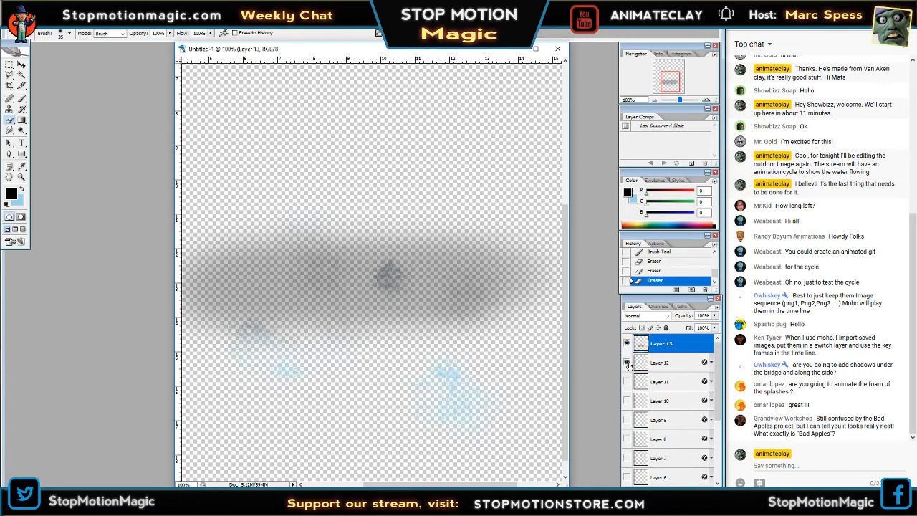
left_click(626, 363)
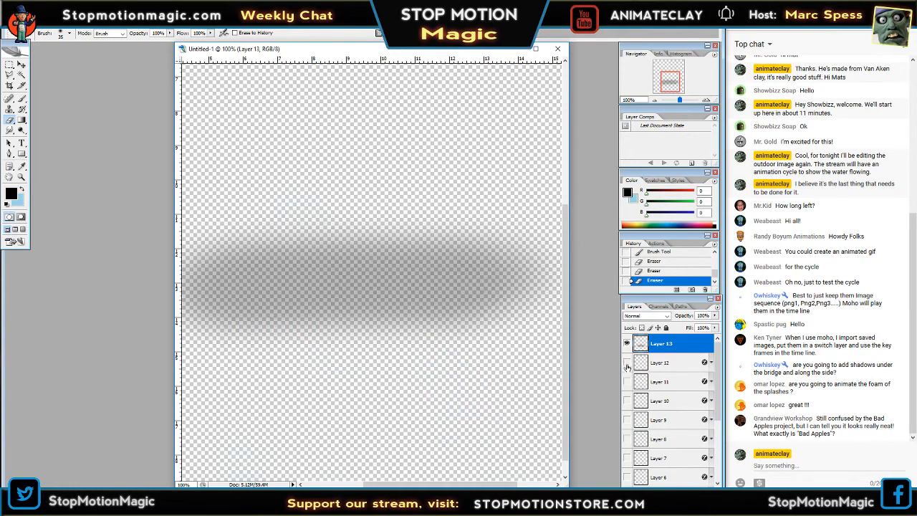
left_click(626, 381)
left_click(627, 381)
left_click(627, 400)
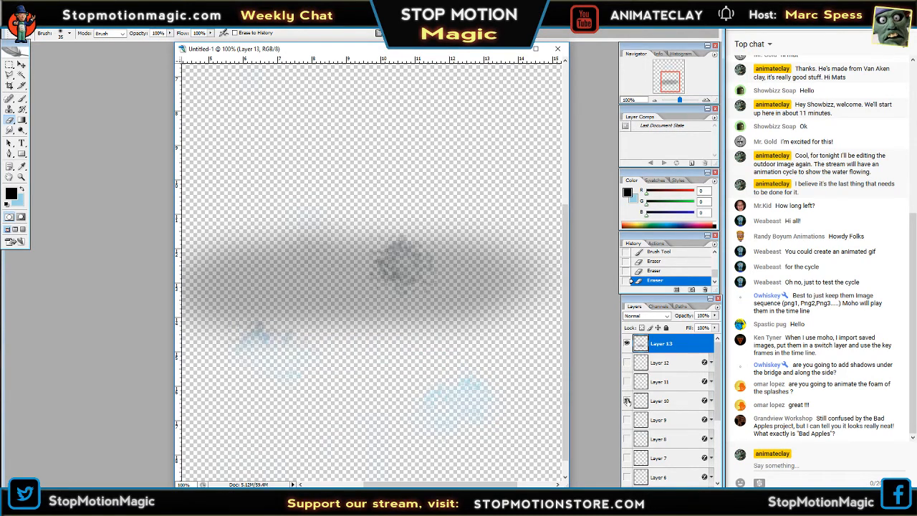
left_click(627, 400)
Show and hide the foam on Layers 9, 8 and 7 in turn over transparency.
left_click(626, 420)
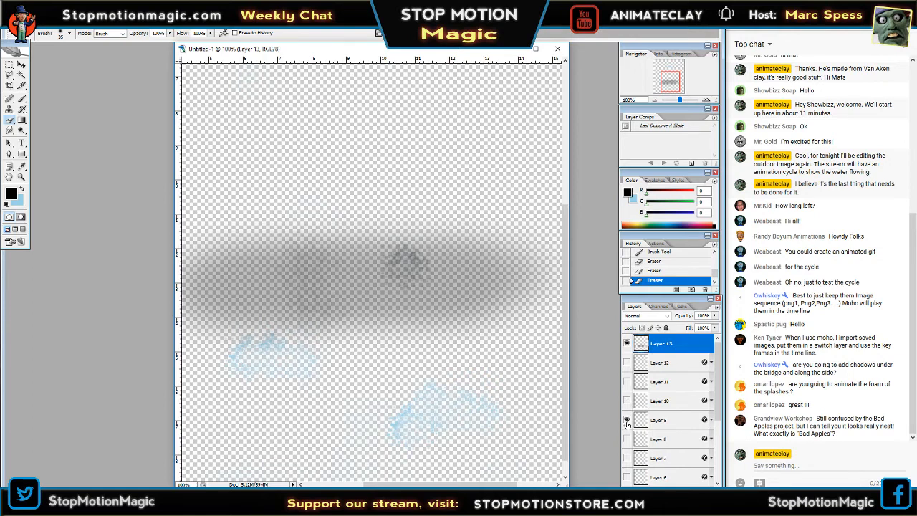
left_click(626, 420)
left_click(626, 438)
left_click(627, 438)
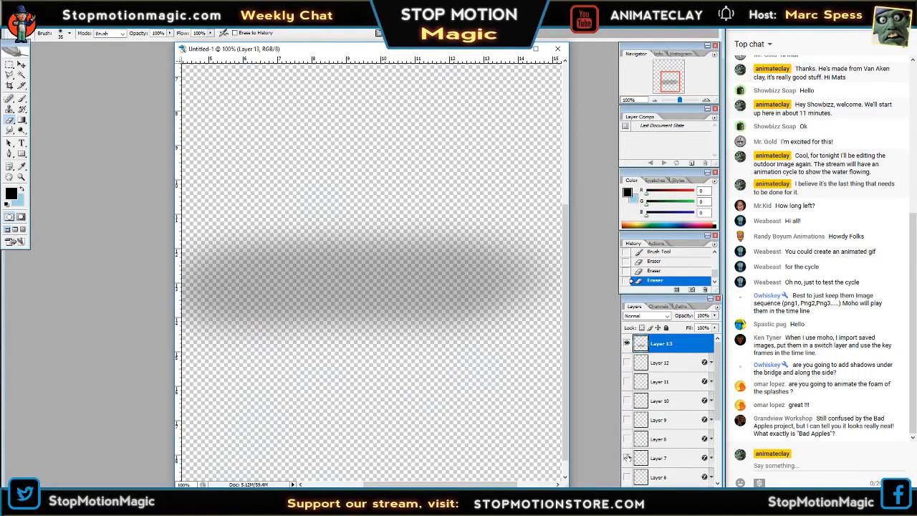
left_click(627, 457)
scroll(722, 410, "down", 3)
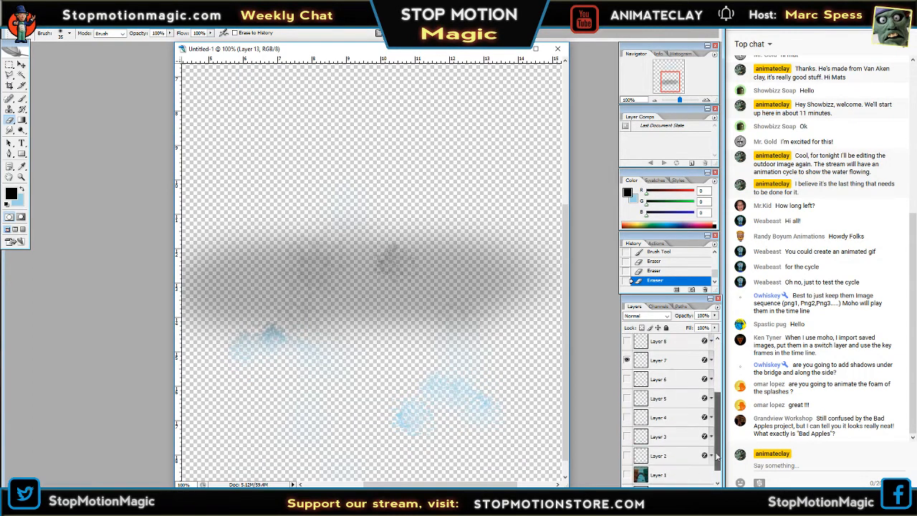
left_click(626, 359)
Show and hide the foam on Layers 6, 5 and 4 in turn over transparency.
left_click(627, 379)
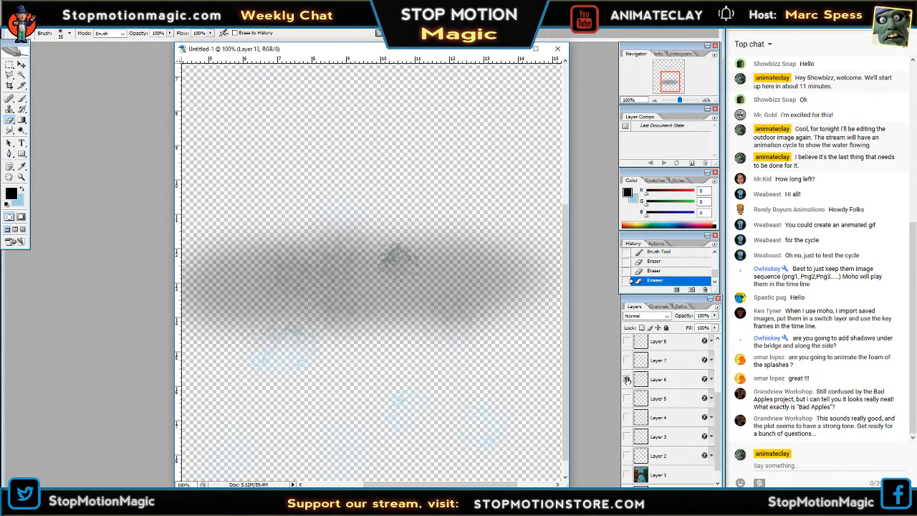
left_click(626, 380)
left_click(627, 398)
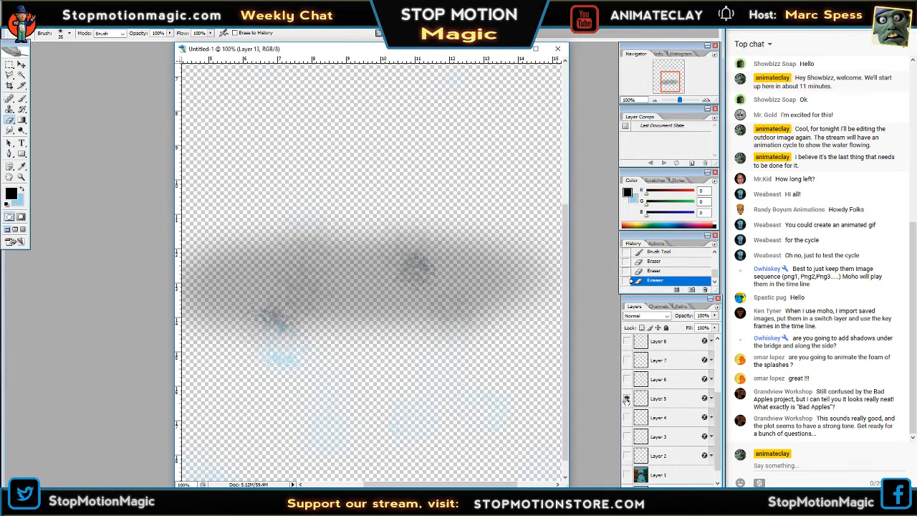
left_click(627, 398)
left_click(626, 416)
left_click(628, 416)
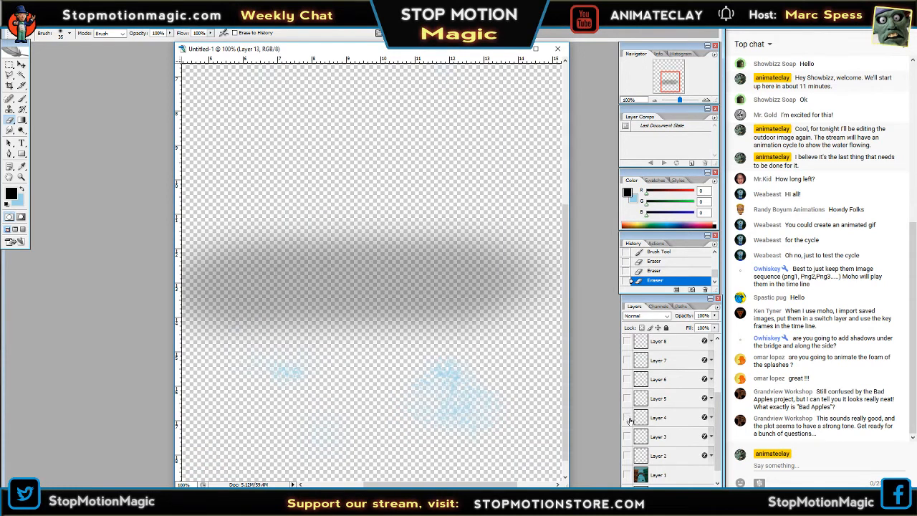
Check the foam on Layers 3 and 2 in turn over transparency and hide both.
left_click(627, 436)
left_click(627, 436)
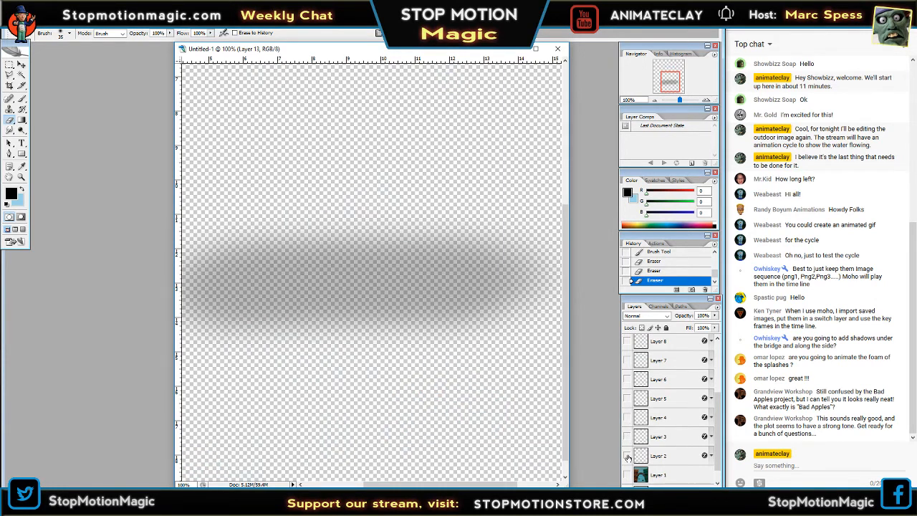
left_click(627, 456)
left_click(627, 455)
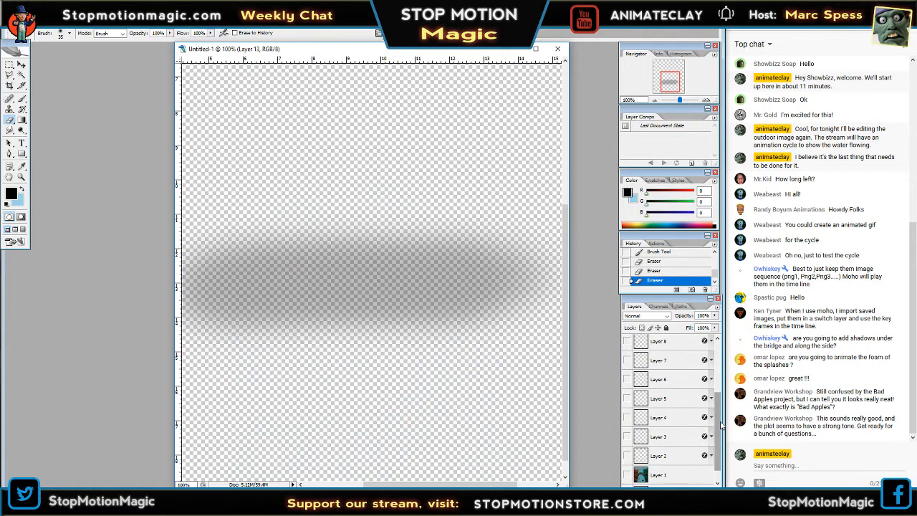
Show the painted creek on Layer 1 again and return the picture to 50% zoom.
scroll(641, 358, "up", 3)
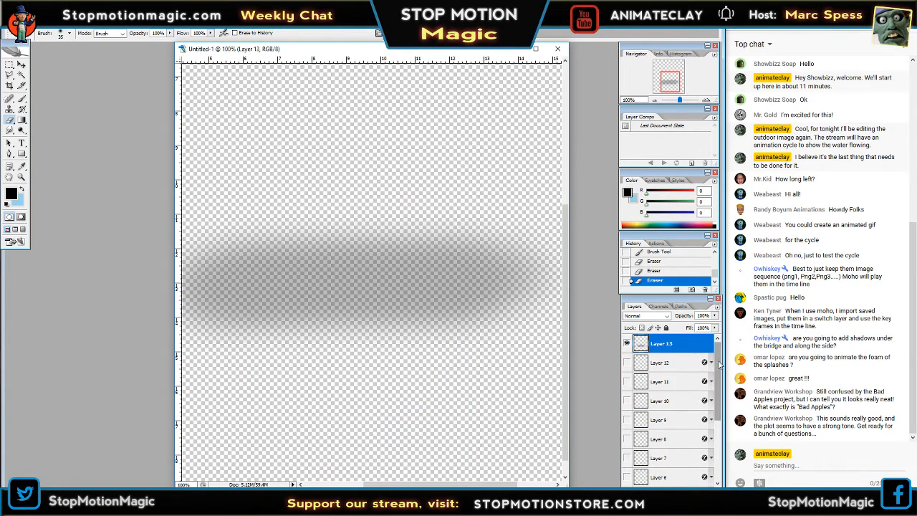
left_click_drag(718, 358, 721, 426)
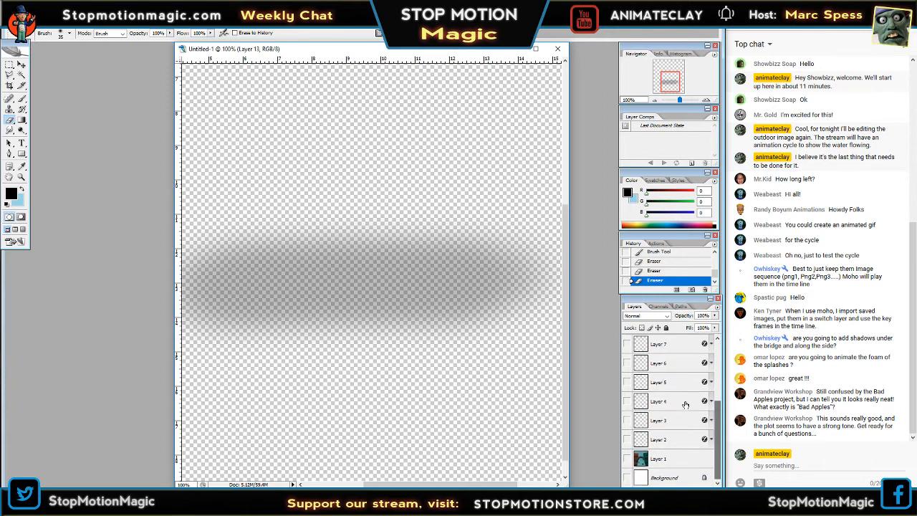
left_click(627, 458)
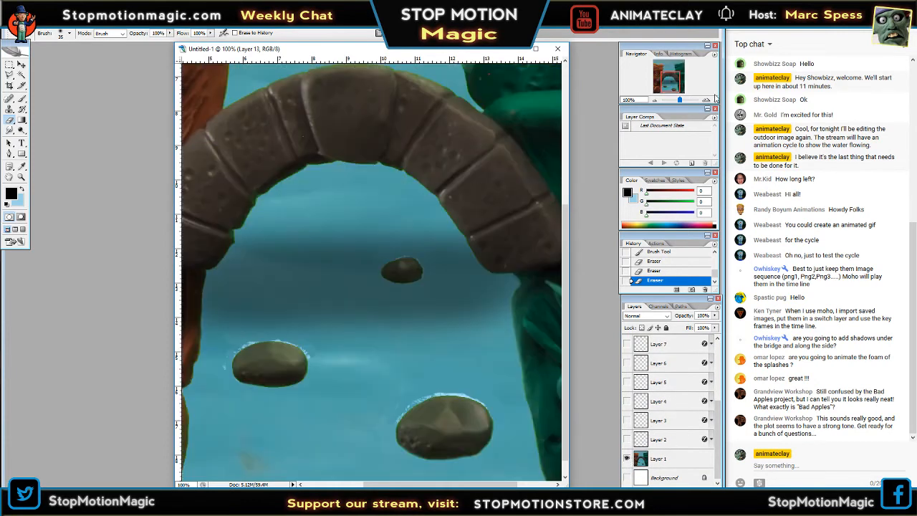
left_click(652, 100)
left_click(653, 100)
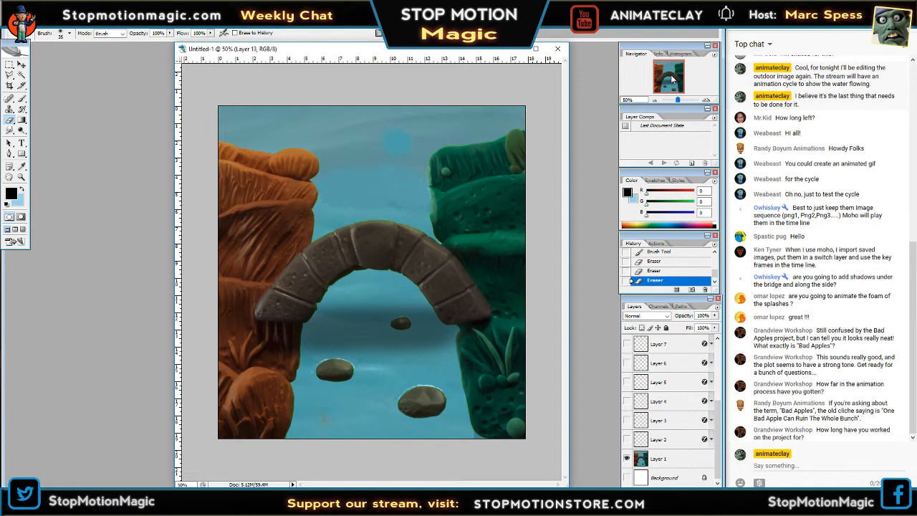
Preview the foam cycle over the creek by showing and hiding Layers 6, 5, 4 and 3 in descending order.
left_click(627, 363)
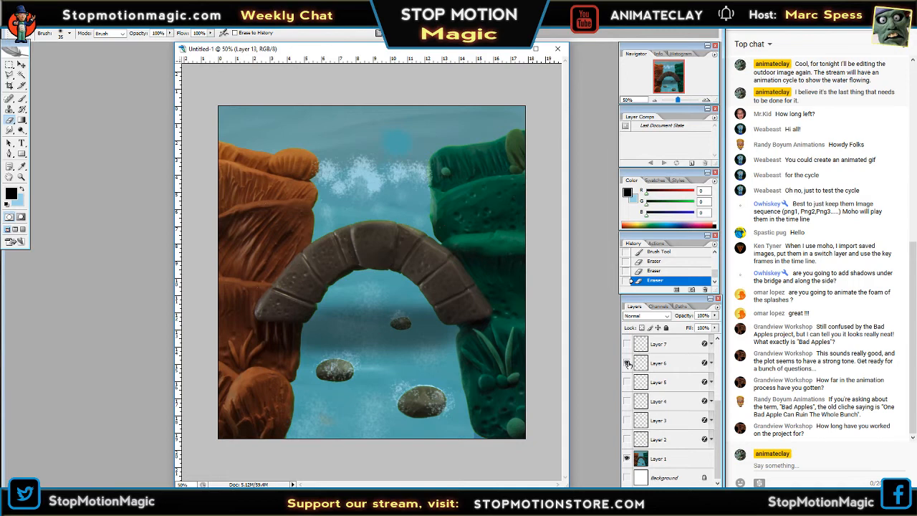
left_click(628, 363)
left_click(627, 383)
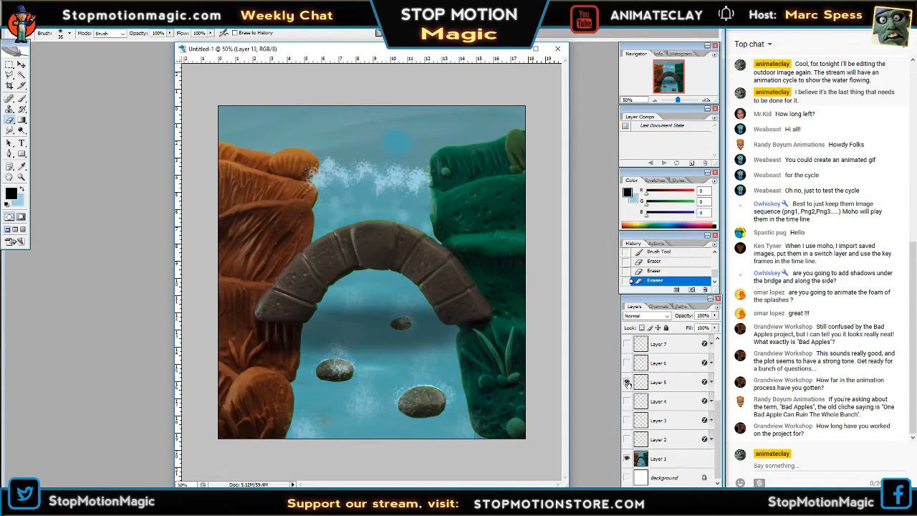
left_click(627, 383)
left_click(627, 401)
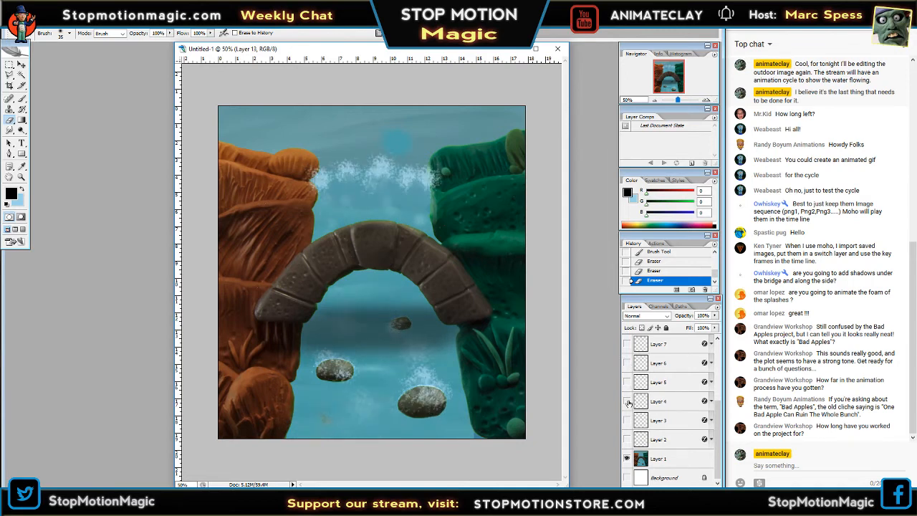
left_click(627, 401)
left_click(627, 420)
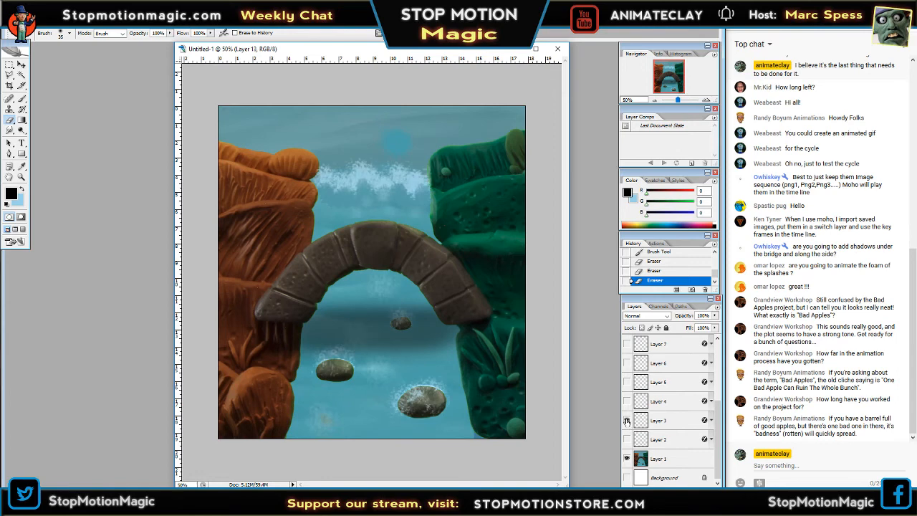
left_click(628, 420)
Preview the foam cycle in ascending order from Layer 3 to Layer 6, ending with all foam layers hidden.
left_click(628, 420)
left_click(627, 421)
left_click(628, 401)
left_click(628, 401)
left_click(628, 382)
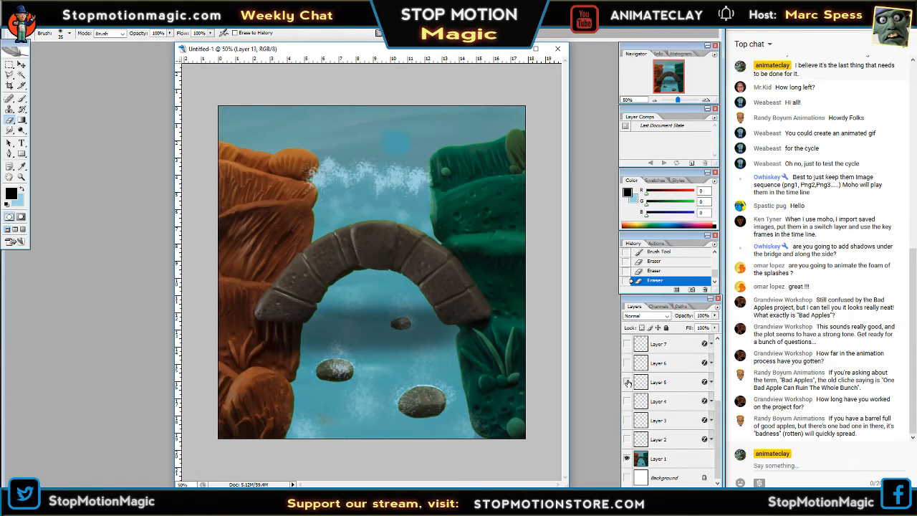
left_click(627, 383)
left_click(627, 364)
left_click(627, 364)
left_click_drag(718, 410, 719, 349)
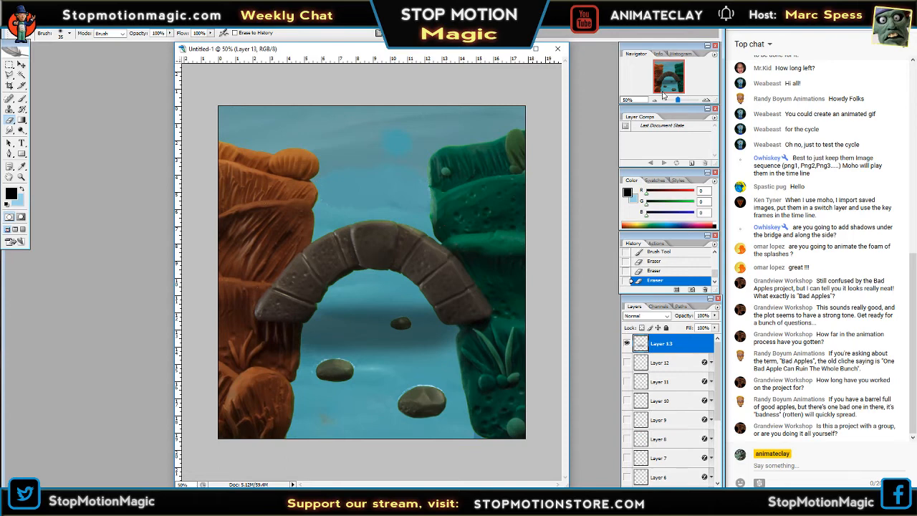
Switch to File Explorer and open the Bad Apples Photos Large folder inside The Decision folder.
left_click(670, 11)
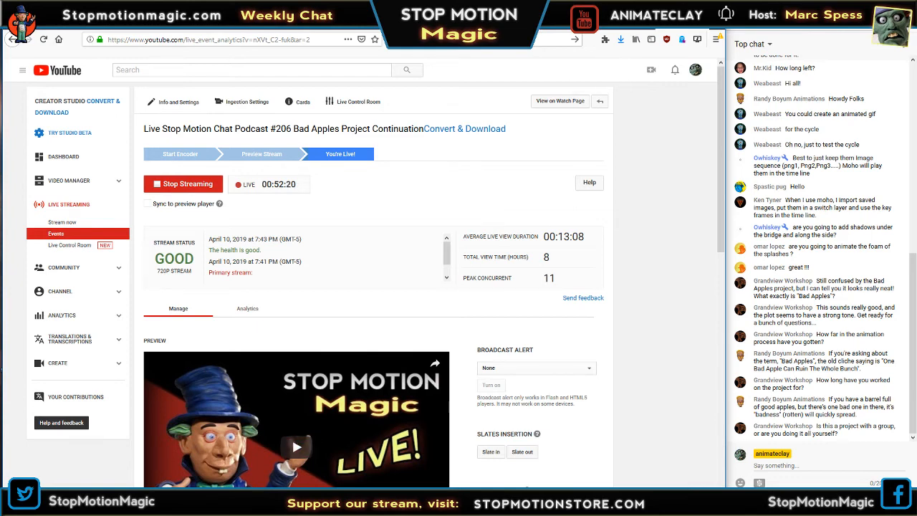
left_click(103, 503)
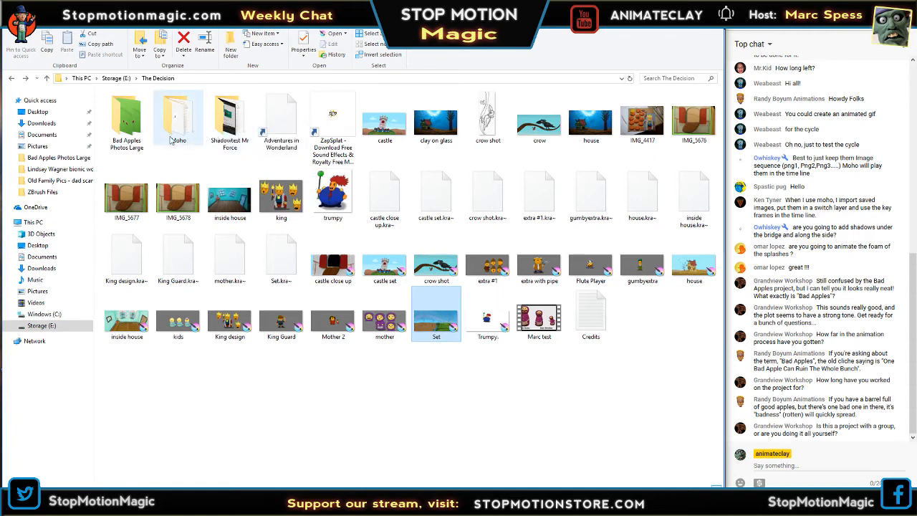
double_click(133, 122)
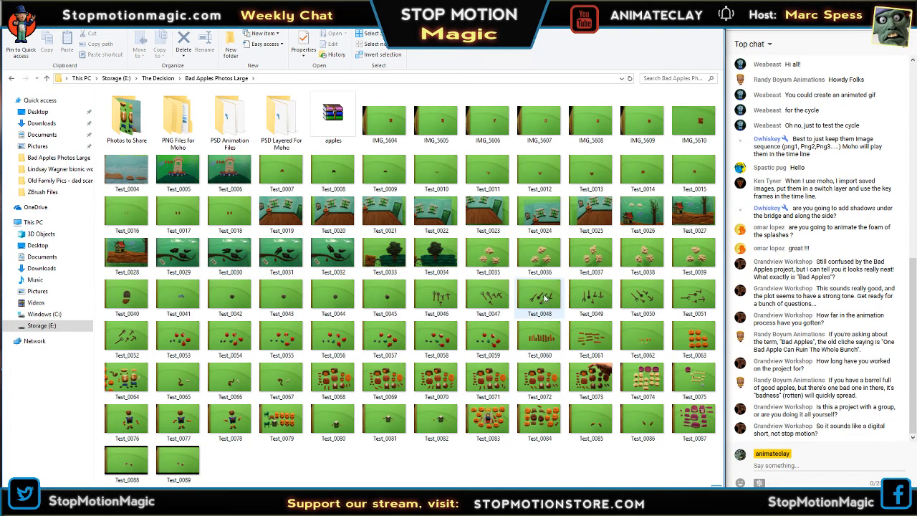
Open the tool photos Test_0047 and Test_0048 and arrange their viewer windows side by side for comparison.
double_click(540, 298)
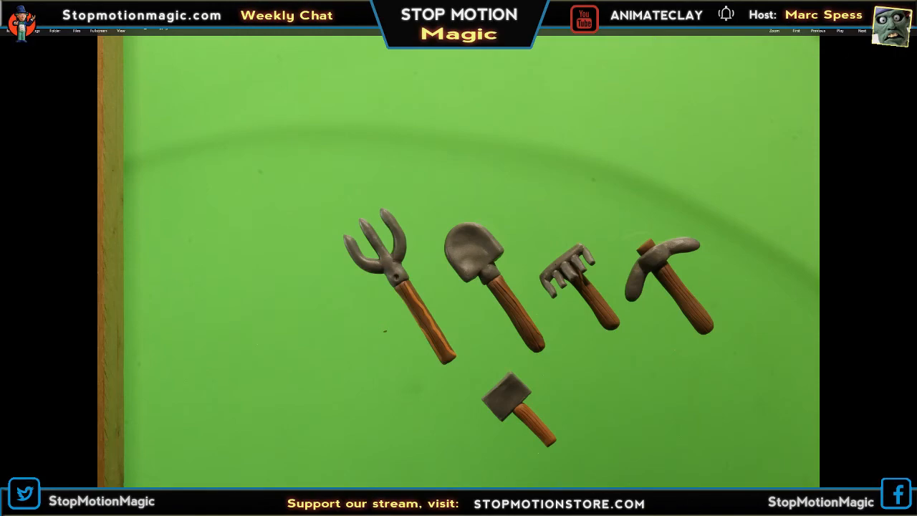
left_click(883, 8)
left_click_drag(620, 56, 292, 54)
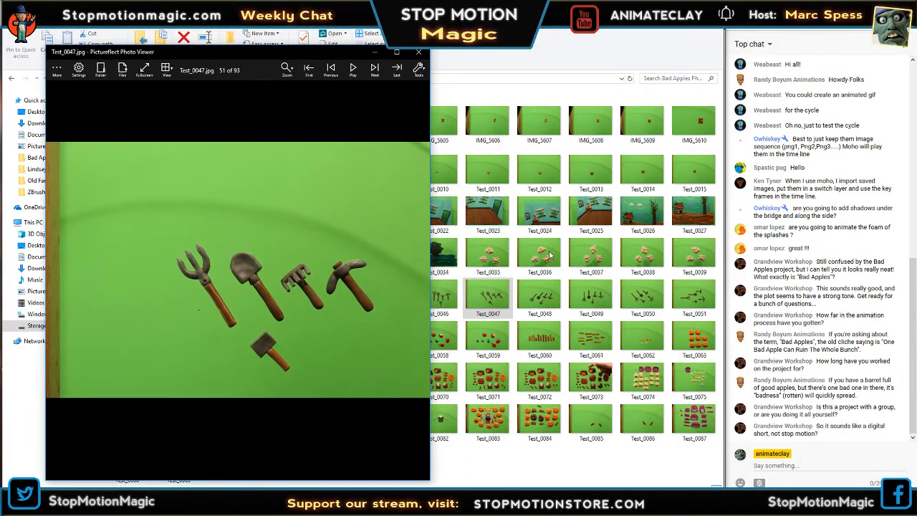
double_click(550, 294)
left_click_drag(548, 10, 585, 53)
left_click(672, 23)
left_click_drag(307, 48, 261, 41)
mouse_move(523, 52)
left_mouse_down()
mouse_move(536, 33)
mouse_move(514, 43)
left_mouse_up()
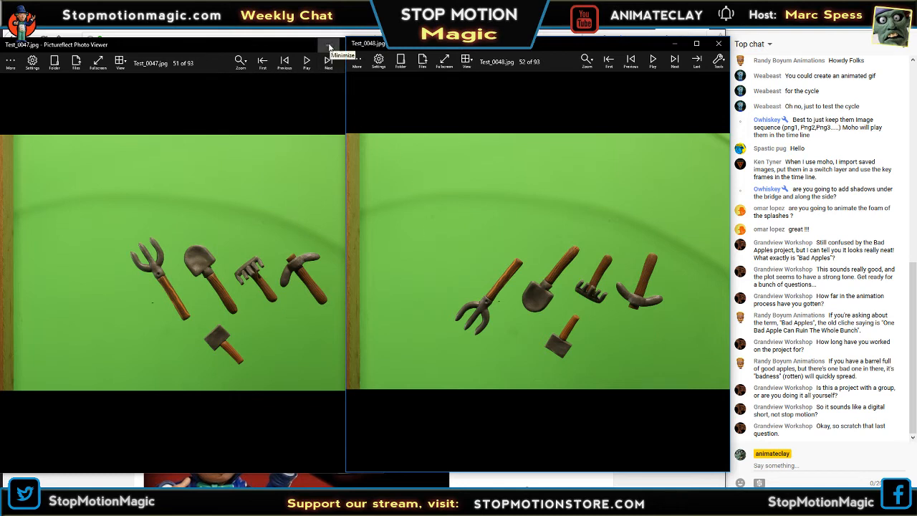
Close the Test_0047 and Test_0048 photos and switch back to Photoshop.
left_click_drag(308, 44, 289, 44)
left_click(353, 48)
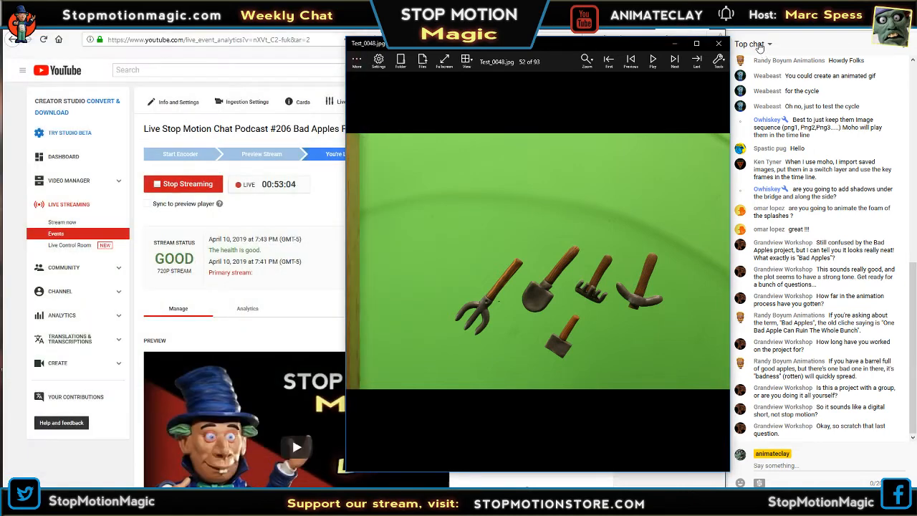
left_click(718, 43)
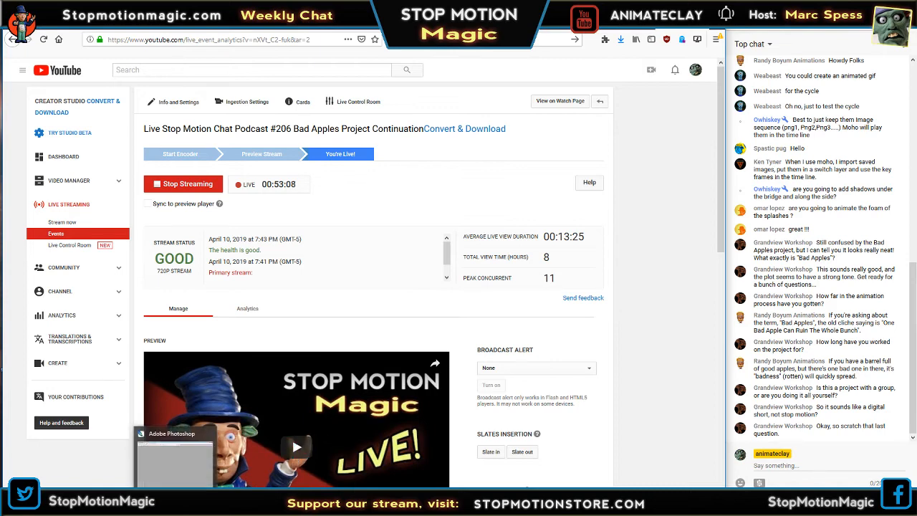
left_click(176, 501)
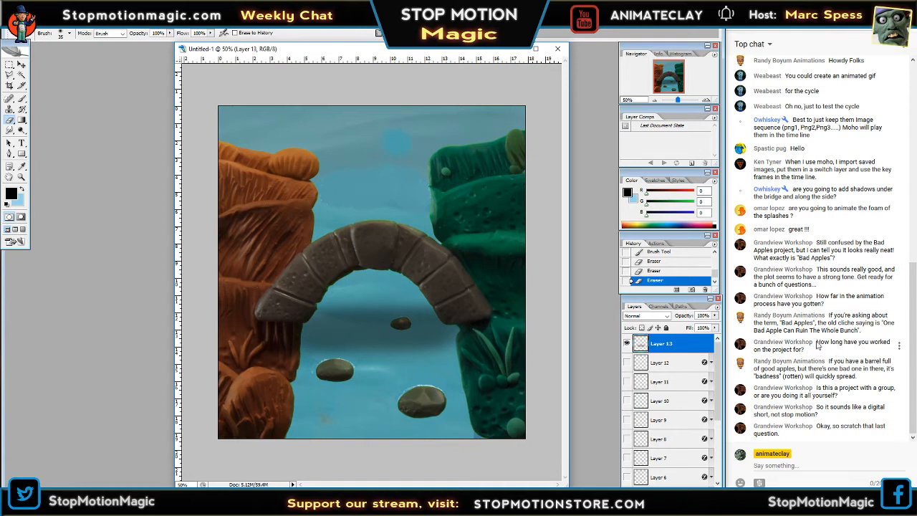
Highlight the chat question about how long the project has taken, and show the foam on Layer 12 over the creek.
left_click_drag(815, 341, 823, 352)
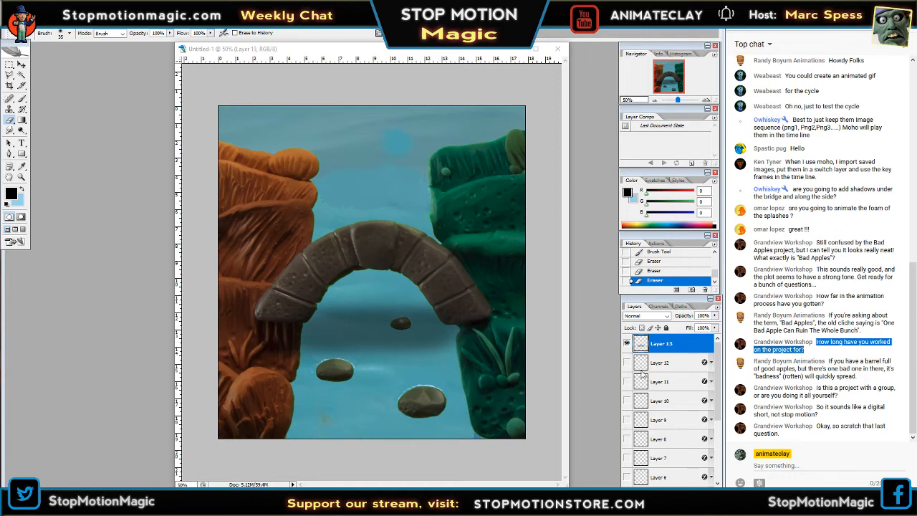
left_click(707, 100)
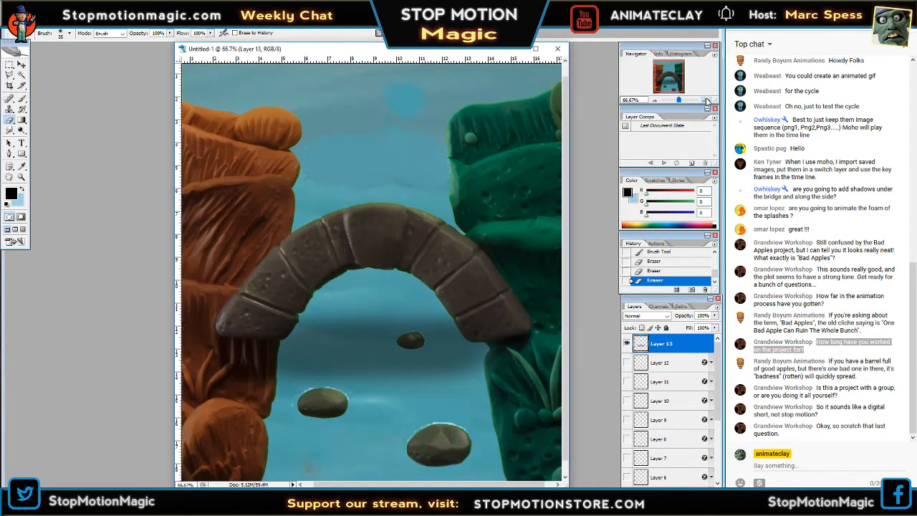
left_click(654, 100)
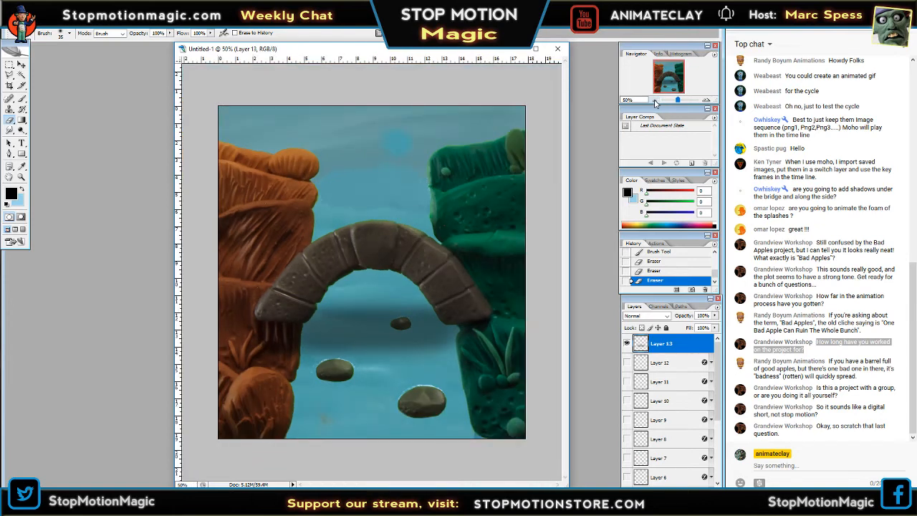
left_click(660, 365)
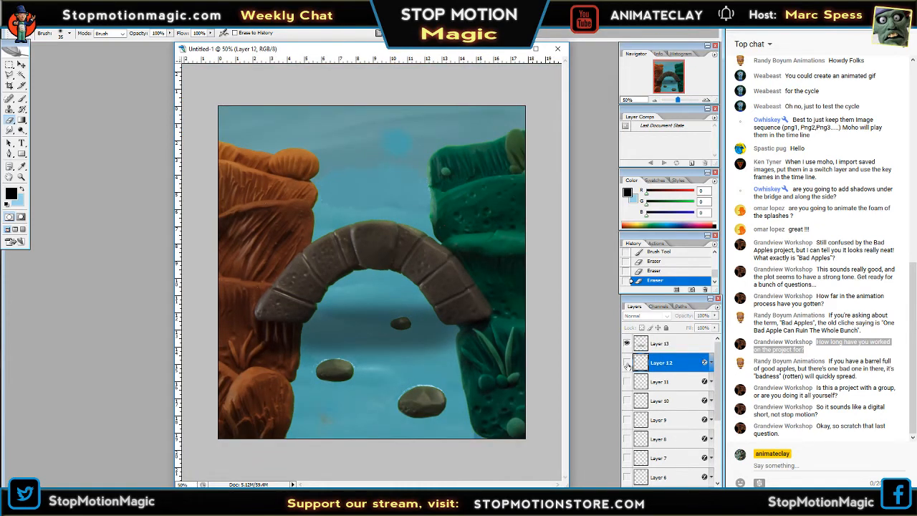
left_click(626, 363)
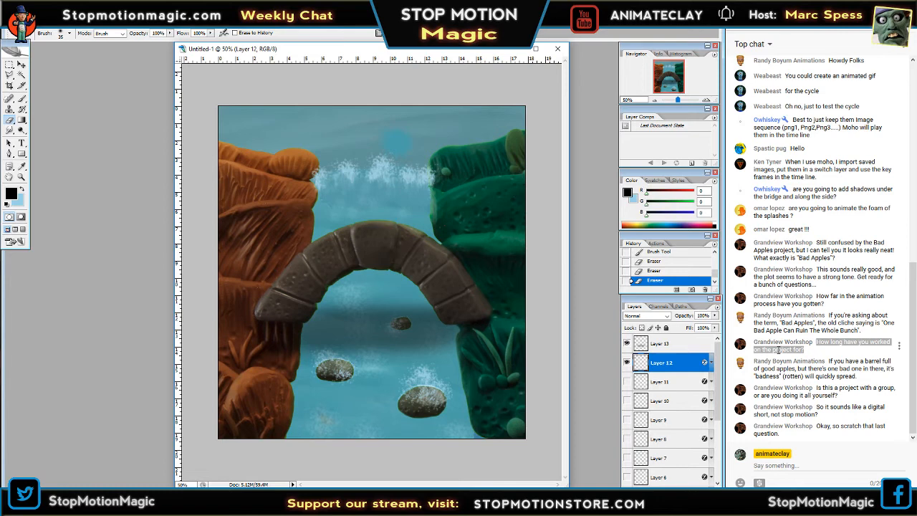
left_click(779, 349)
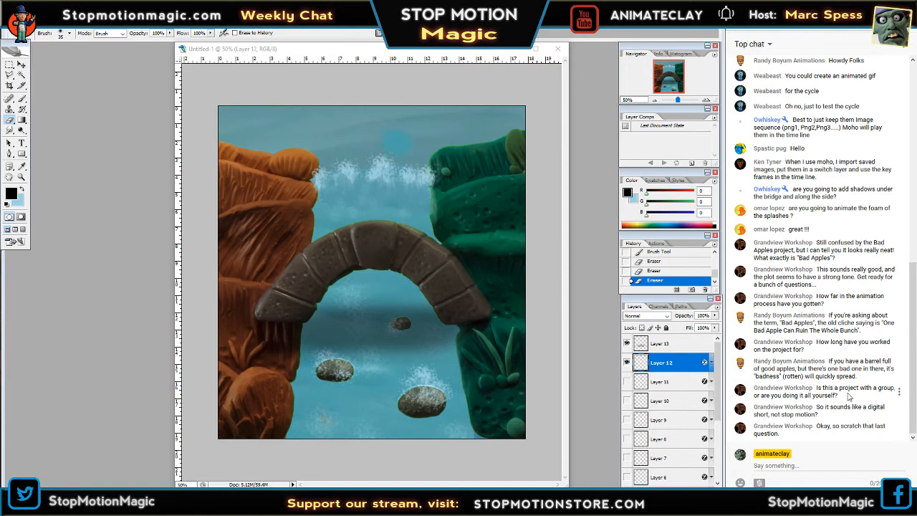
Highlight the chat question about working with a group and switch to File Explorer's Bad Apples Photos Large folder.
left_click_drag(836, 395, 818, 387)
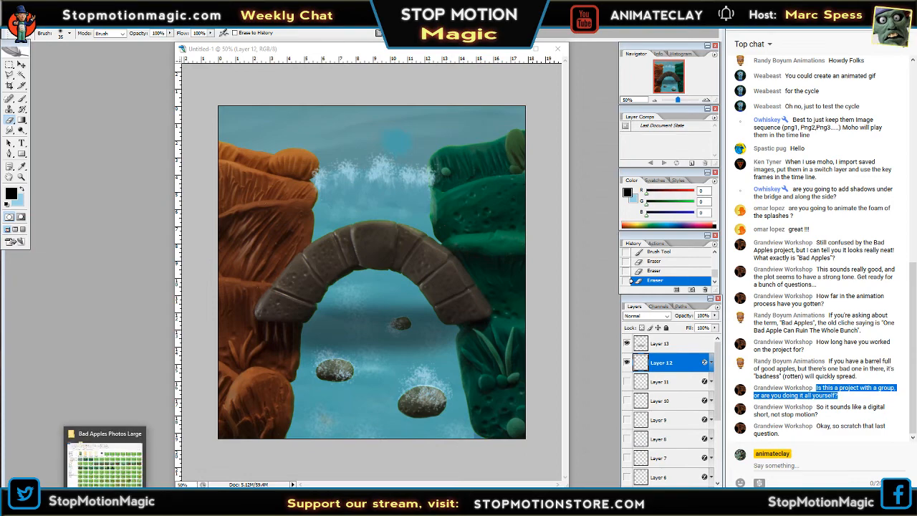
left_click(106, 502)
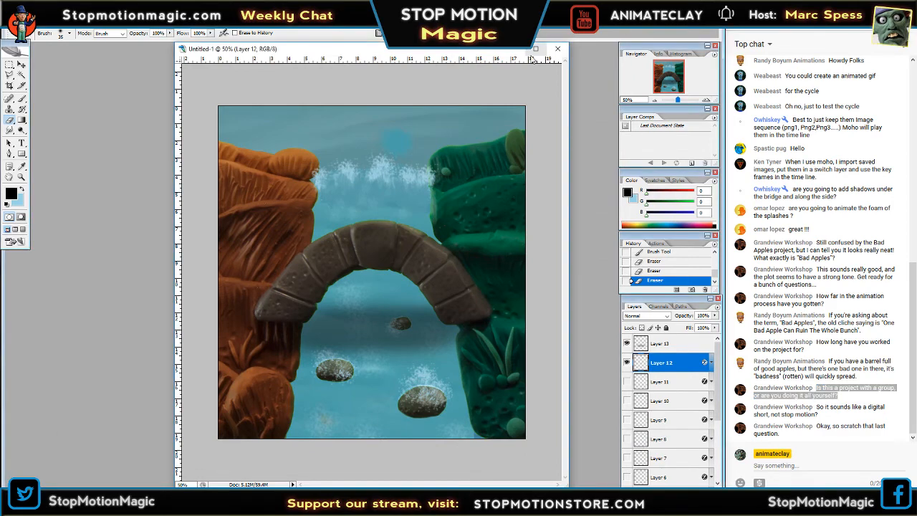
left_click(662, 16)
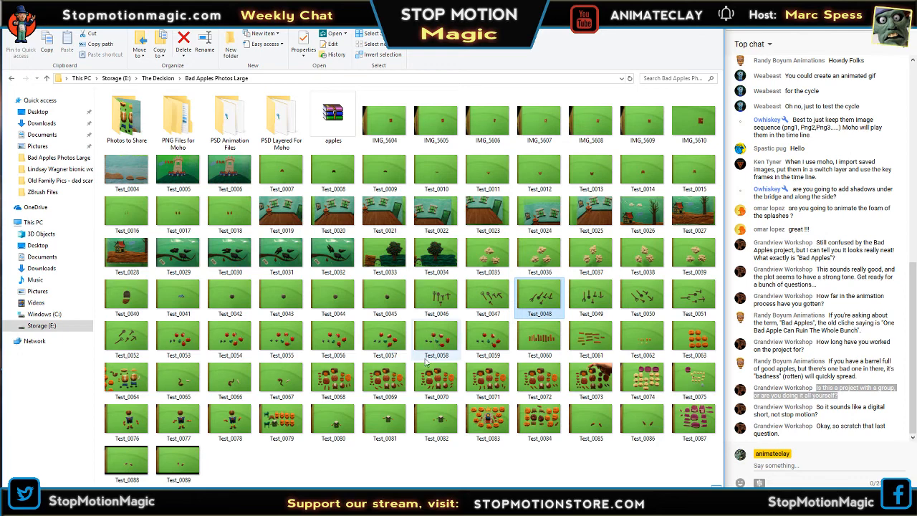
Open Test_0079 in a maximized viewer, examine the clay heads and body parts at several zoom levels, and close it.
double_click(291, 422)
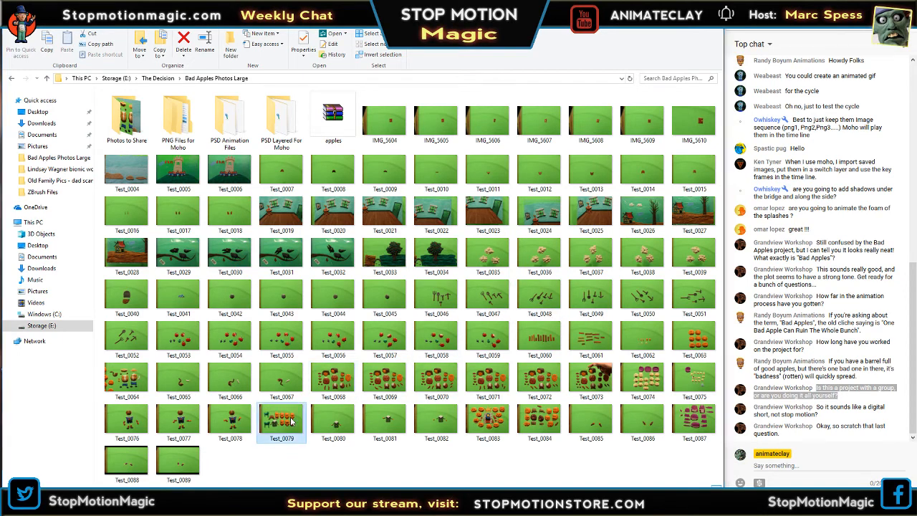
left_click_drag(349, 38, 188, 27)
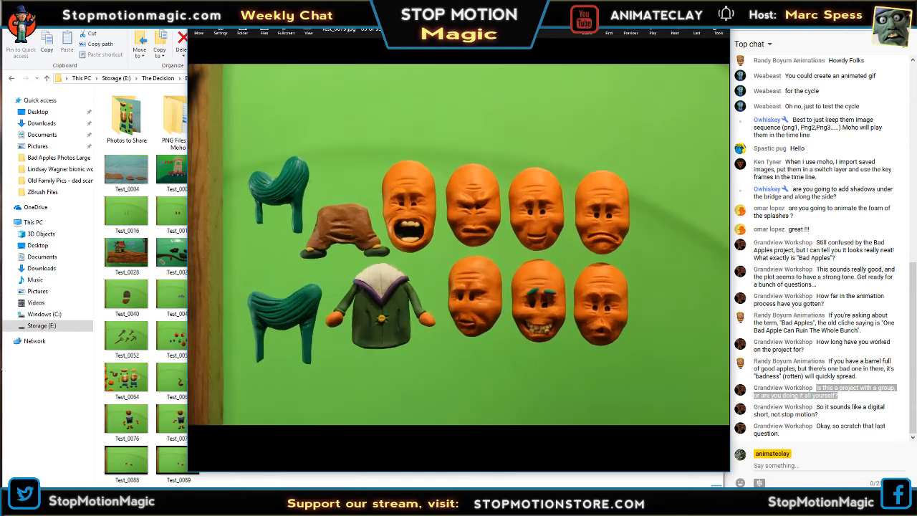
left_click(703, 13)
scroll(286, 197, "up", 2)
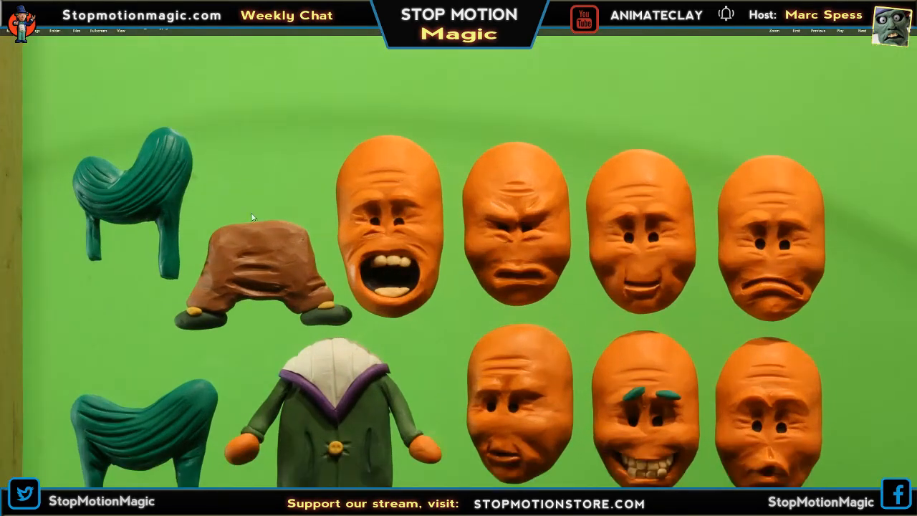
scroll(204, 224, "down", 1)
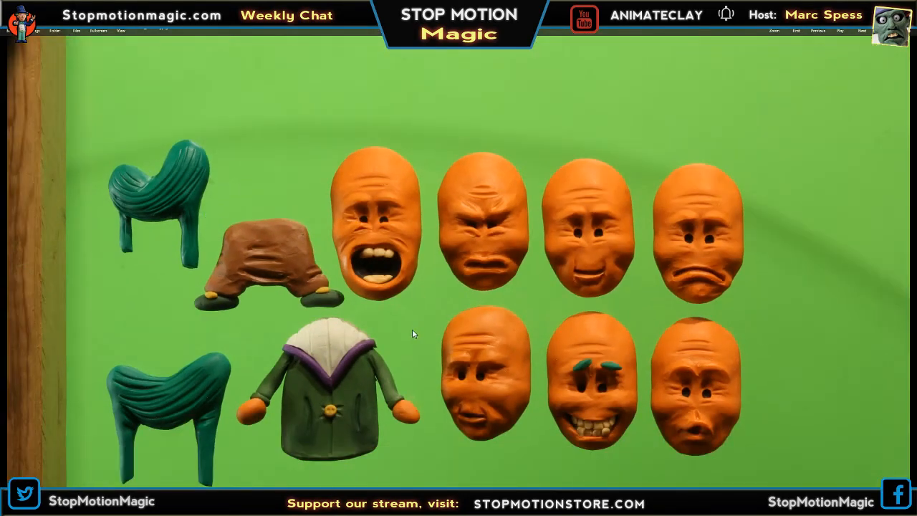
scroll(730, 292, "down", 1)
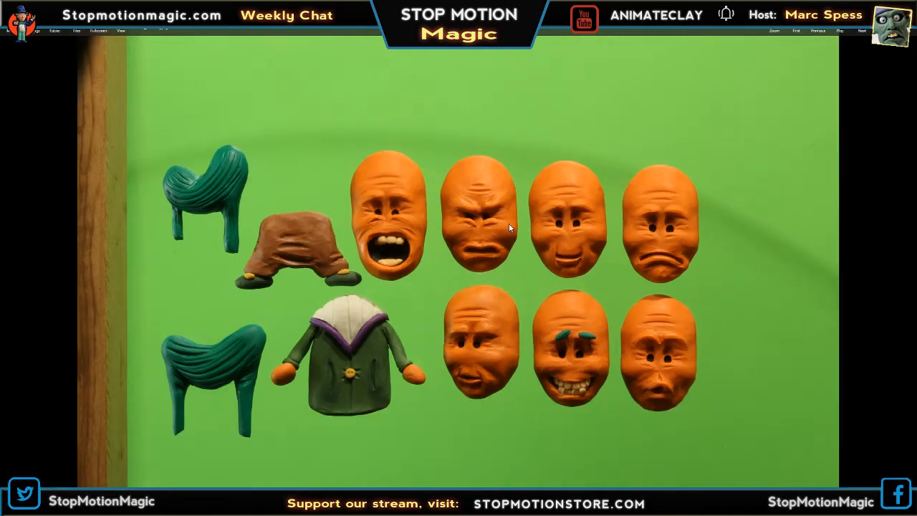
scroll(508, 227, "up", 1)
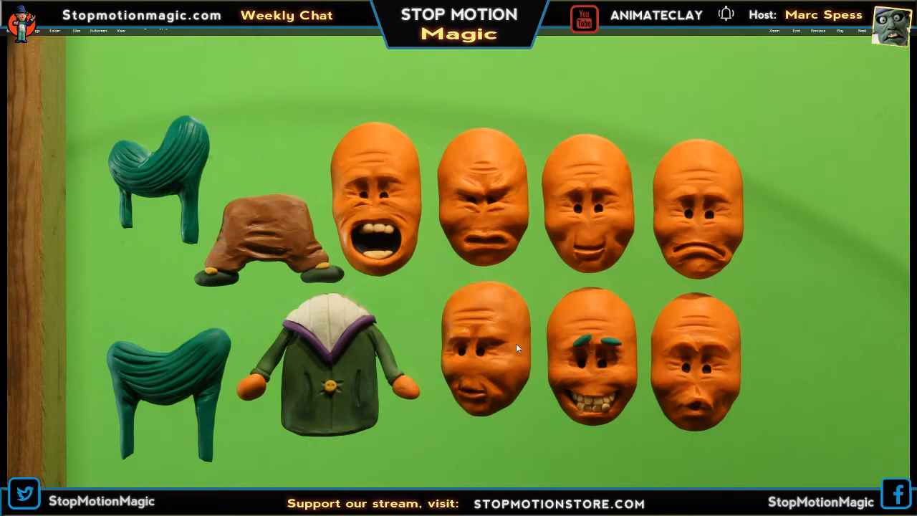
key("Escape")
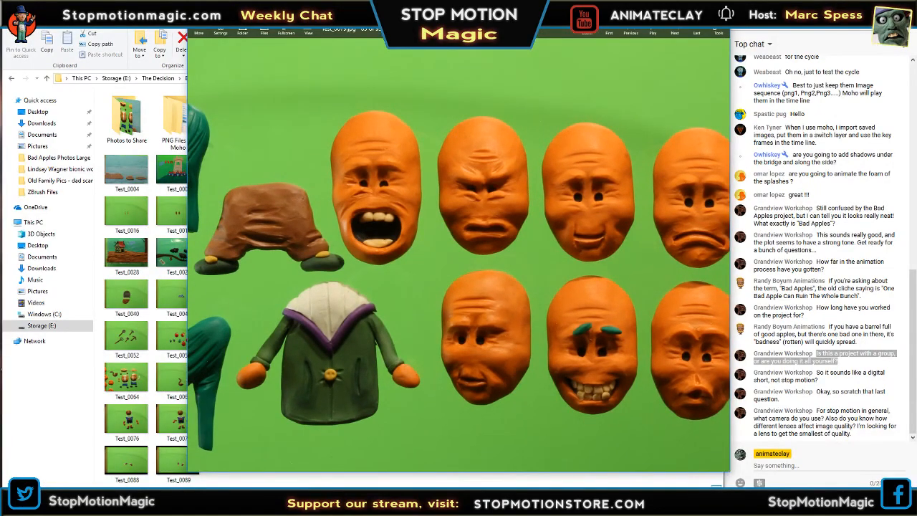
key("Escape")
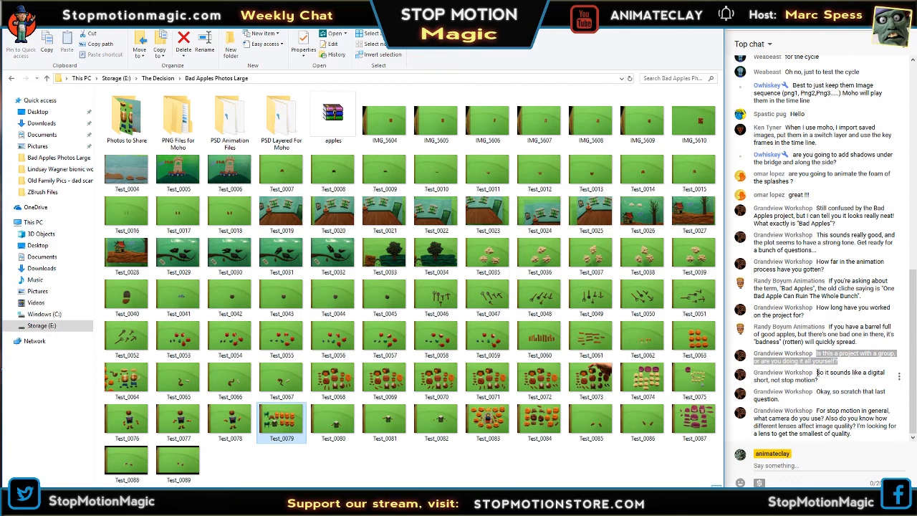
Highlight the chat questions about a digital short versus stop motion and about how lenses affect image quality.
left_click_drag(817, 372, 825, 383)
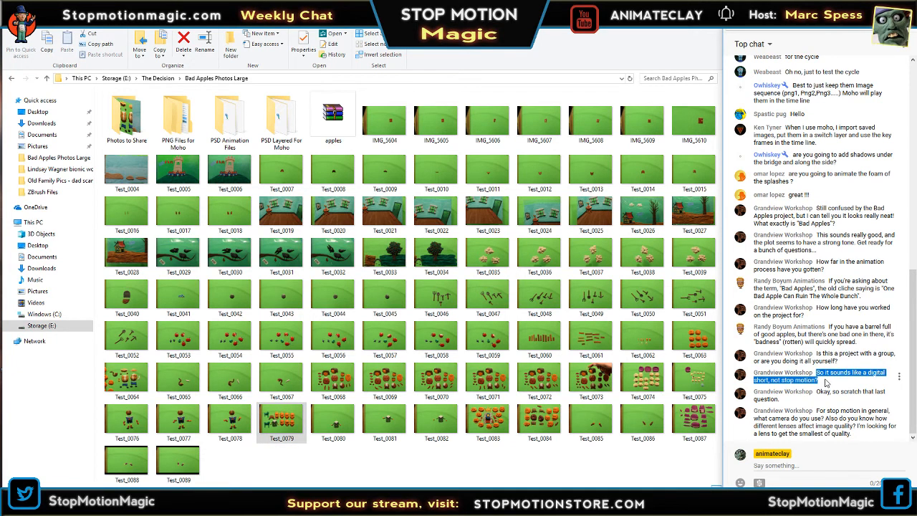
left_click(825, 382)
left_click_drag(817, 372, 822, 380)
left_click(817, 391)
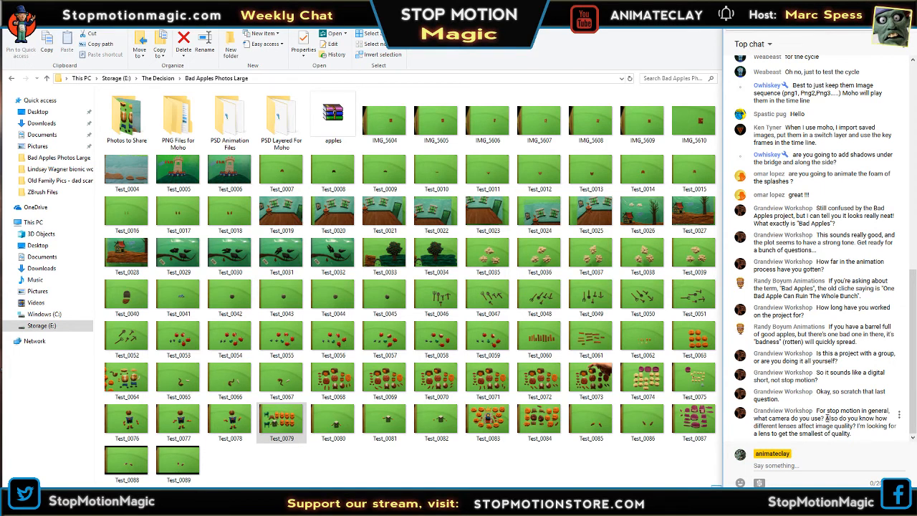
left_click_drag(825, 418, 857, 436)
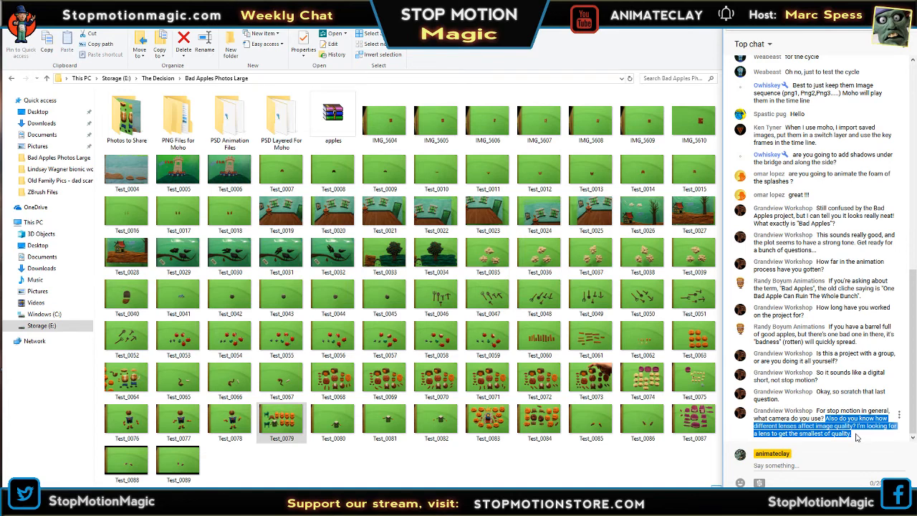
left_click_drag(856, 437, 857, 422)
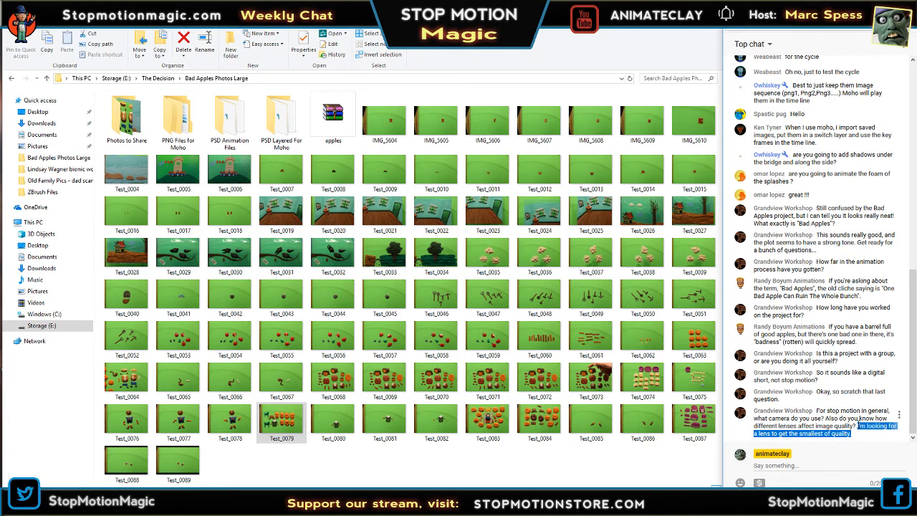
left_click_drag(857, 435, 856, 426)
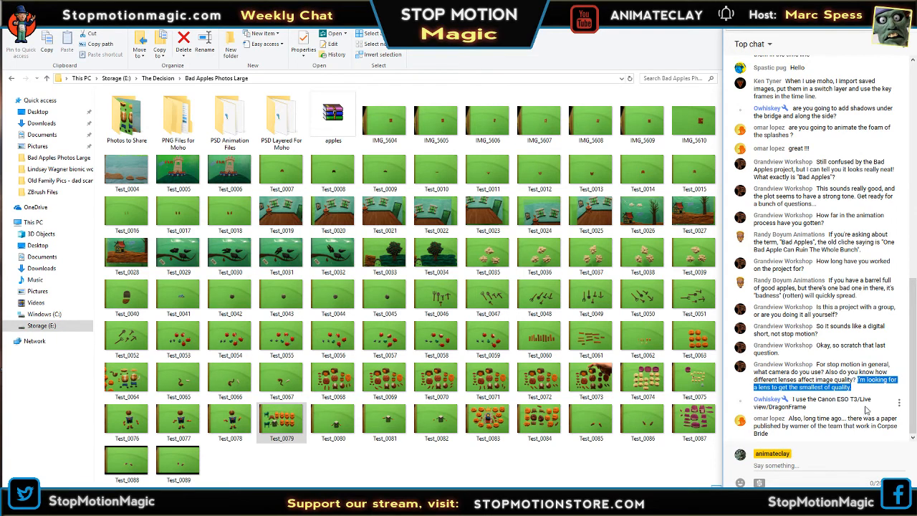
Open Test_0058 in a maximized viewer and examine the whole upper red apple and its leaves up close.
double_click(444, 345)
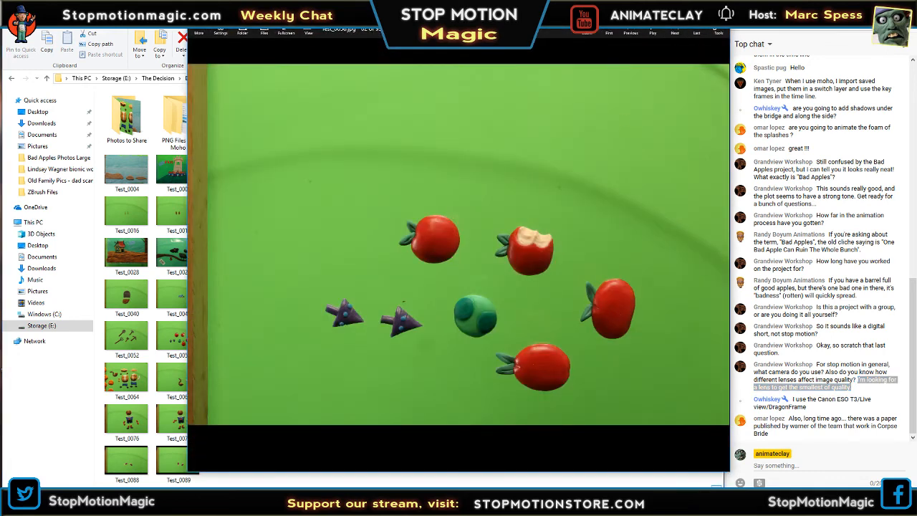
left_click(696, 10)
scroll(613, 258, "up", 4)
left_click_drag(616, 309, 619, 225)
scroll(332, 184, "up", 3)
scroll(335, 183, "up", 2)
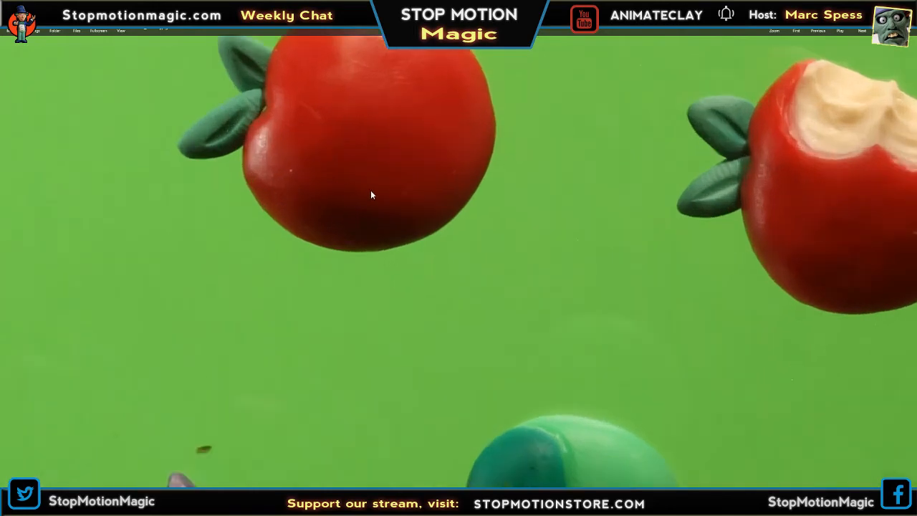
left_click_drag(370, 190, 427, 336)
scroll(413, 248, "up", 5)
left_click_drag(361, 270, 607, 250)
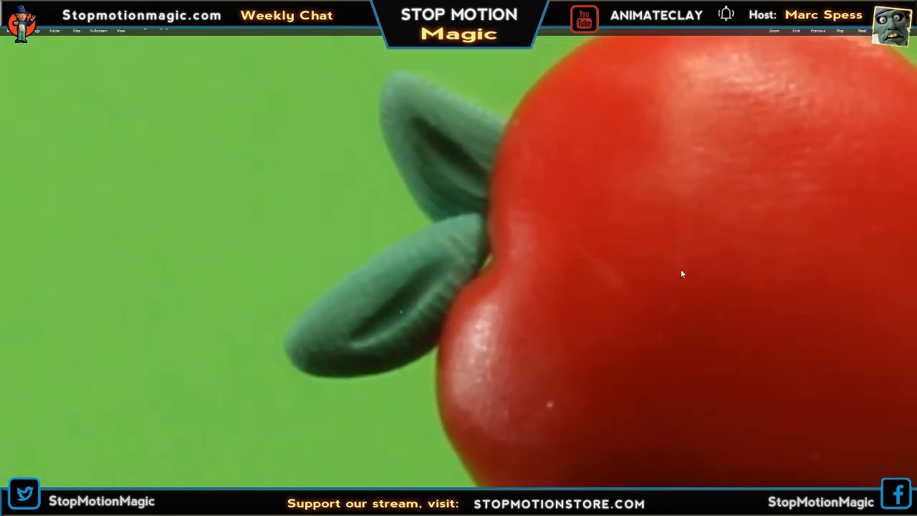
Look across the rest of the enlarged Test_0058 photo, return to the full picture and close it.
left_click_drag(680, 269, 296, 300)
left_click_drag(362, 251, 609, 170)
left_click_drag(601, 416, 583, 162)
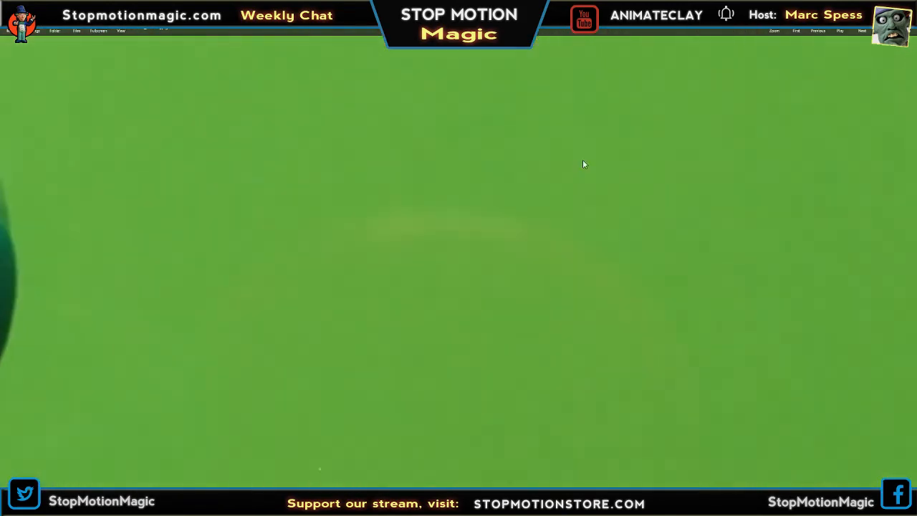
left_click_drag(573, 386, 687, 61)
scroll(557, 192, "down", 3)
scroll(573, 182, "down", 5)
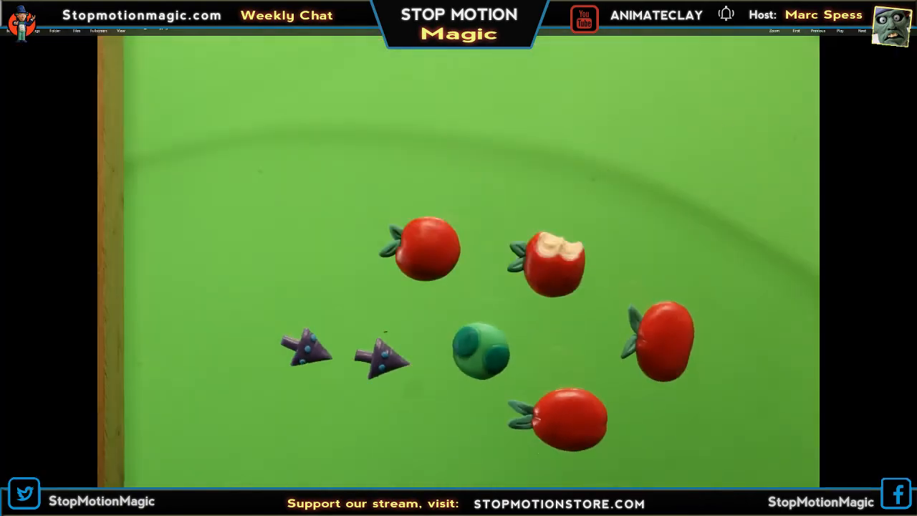
left_click(904, 6)
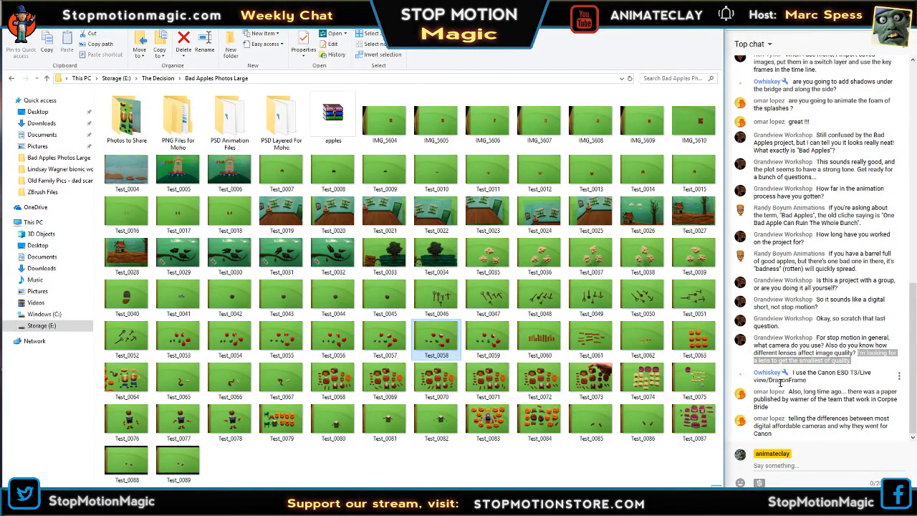
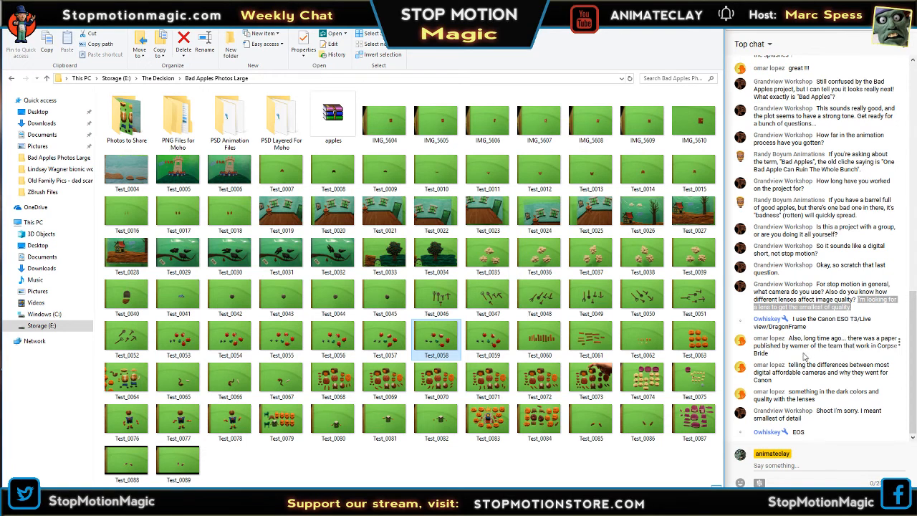
Highlight the chat messages about the Corpse Bride team's paper and the differences between affordable digital cameras.
left_click_drag(804, 356, 823, 347)
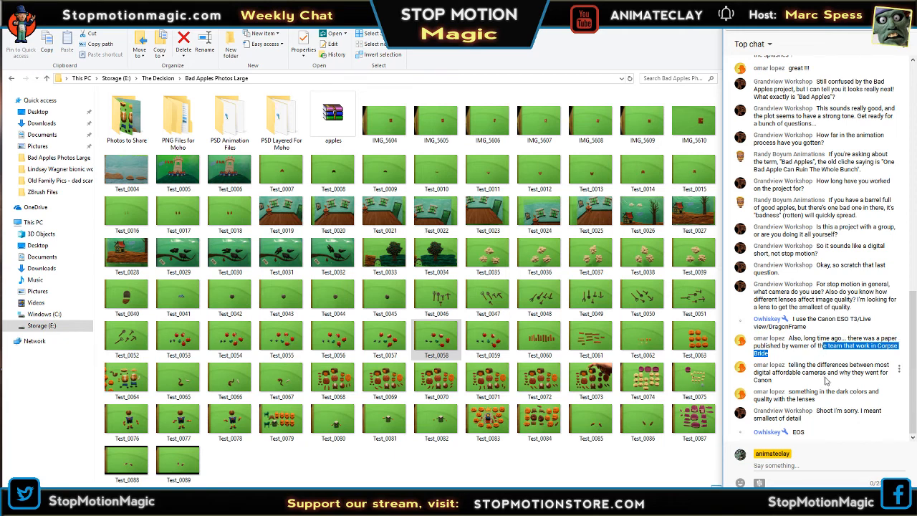
left_click_drag(827, 381, 795, 346)
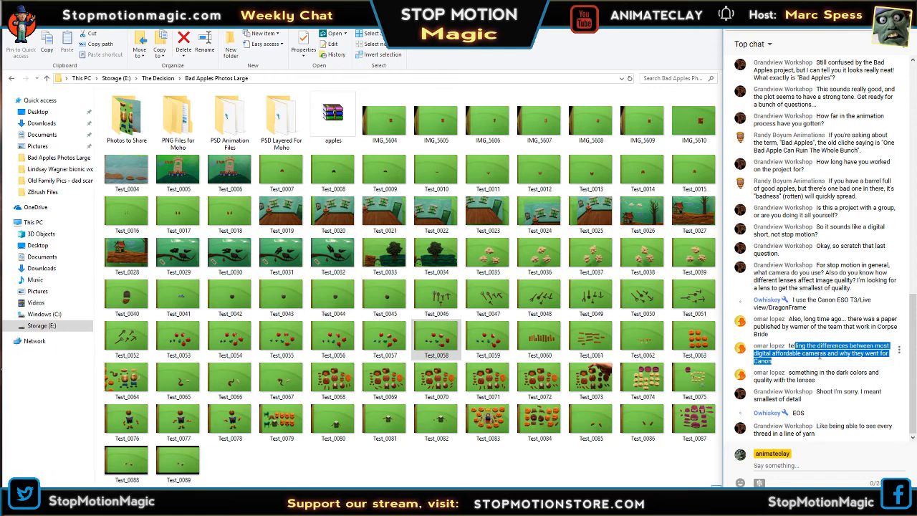
left_click(819, 356)
Highlight the whole chat message about dark colors and quality with the lenses.
mouse_move(832, 380)
left_mouse_down()
mouse_move(788, 371)
mouse_move(818, 372)
left_mouse_up()
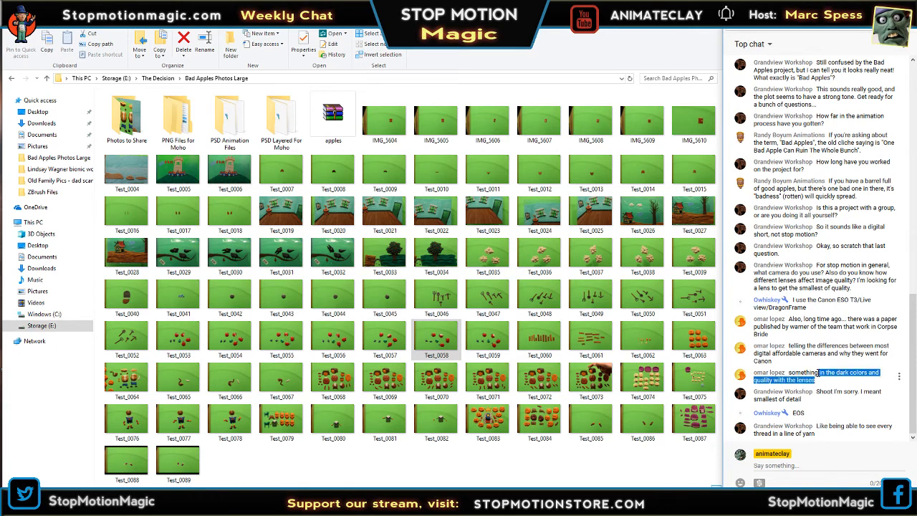
left_click(821, 381)
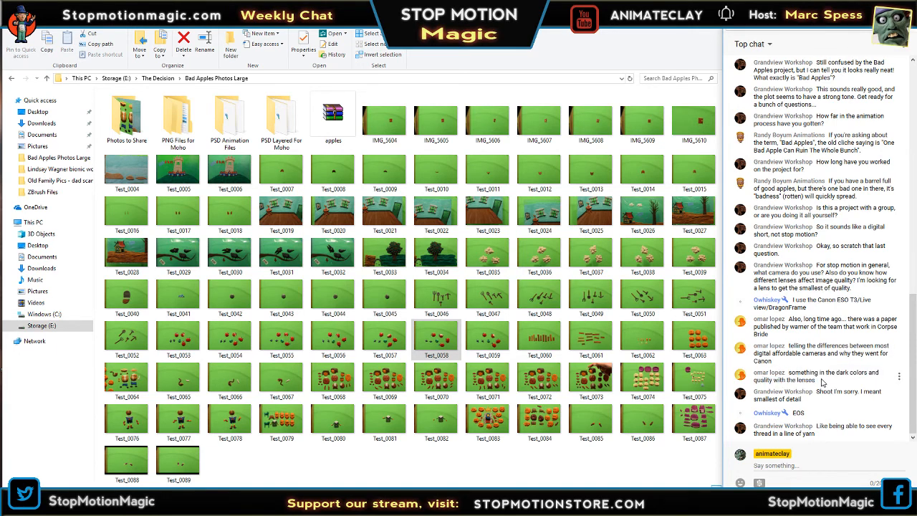
left_click_drag(822, 381, 789, 372)
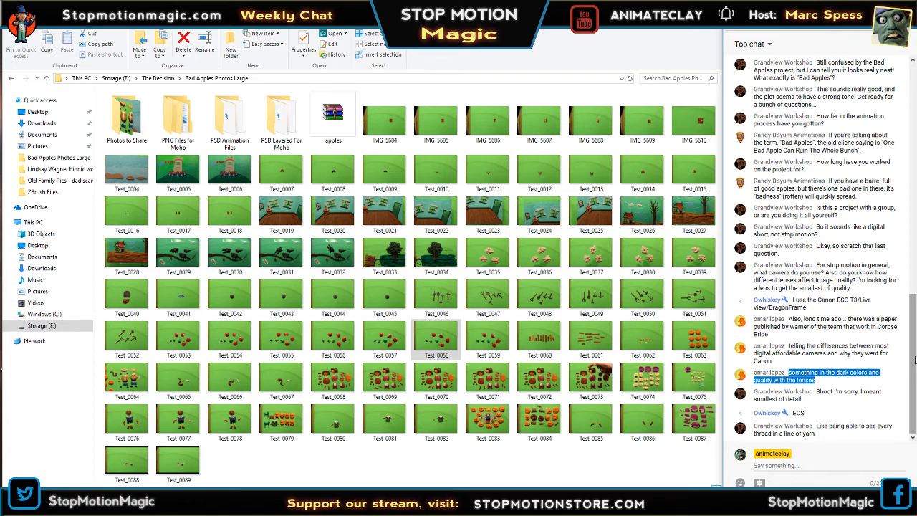
left_click(835, 384)
left_click_drag(835, 385, 788, 372)
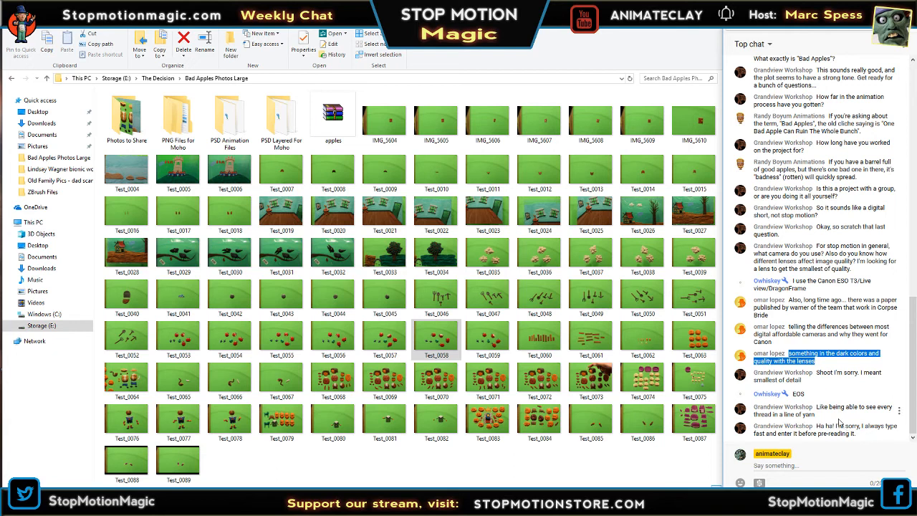
Highlight the chat messages about seeing every thread in a line of yarn and about typing fast, and clear the highlight.
left_click(818, 406)
left_click_drag(818, 406, 860, 435)
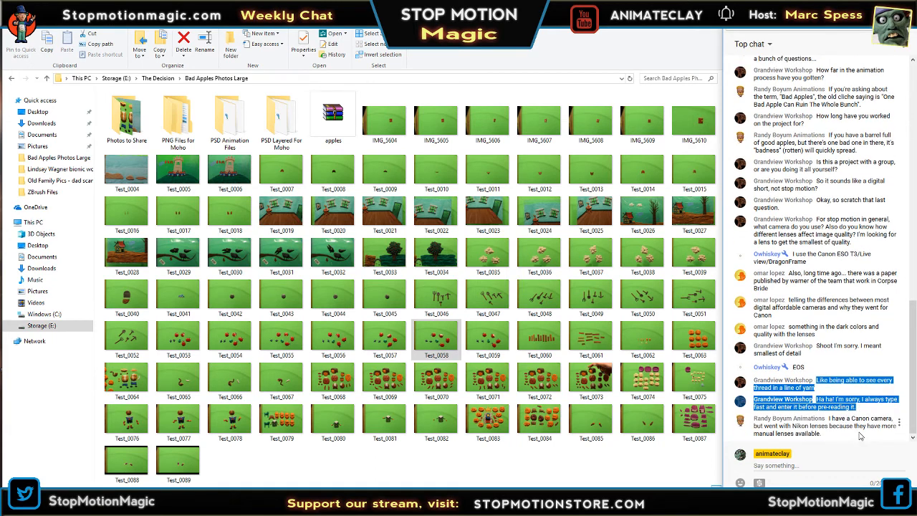
left_click(856, 422)
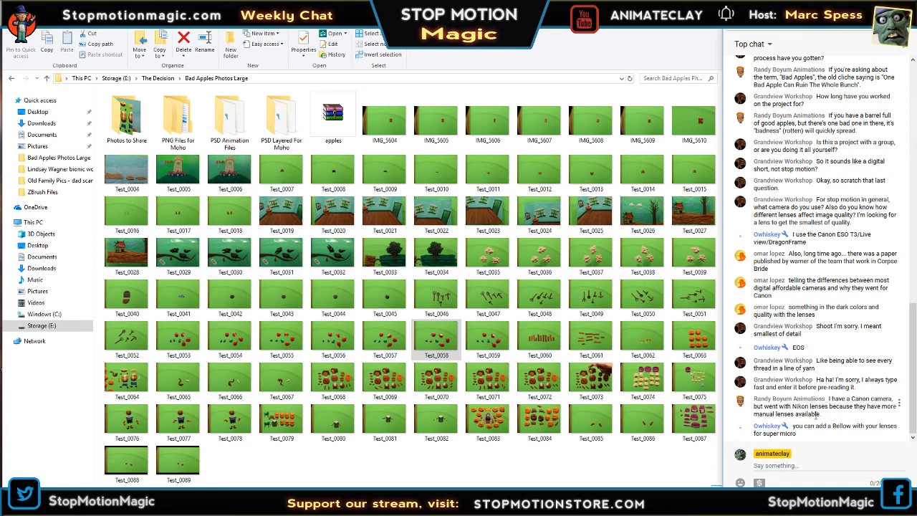
Highlight the chat messages about using Nikon lenses on a Canon camera and adding a bellow for super micro.
mouse_move(825, 415)
left_mouse_down()
mouse_move(796, 407)
mouse_move(829, 398)
left_mouse_up()
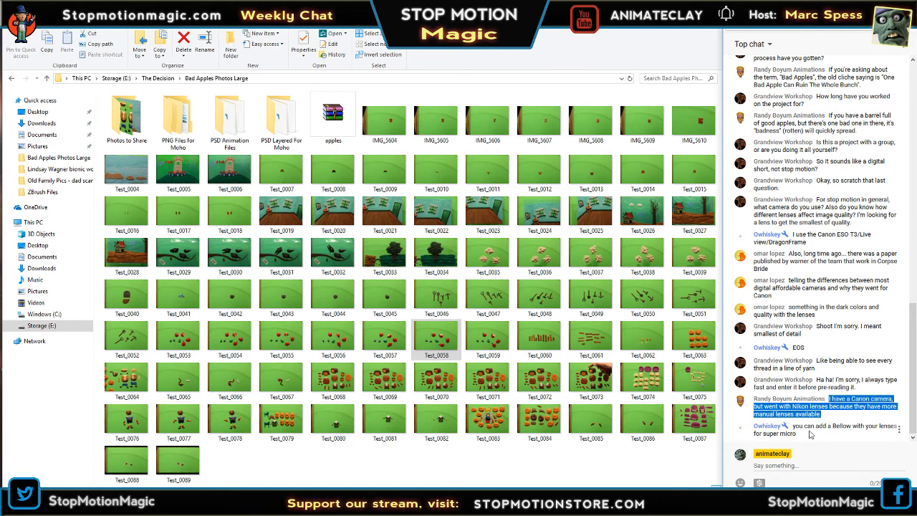
left_click_drag(807, 437, 850, 428)
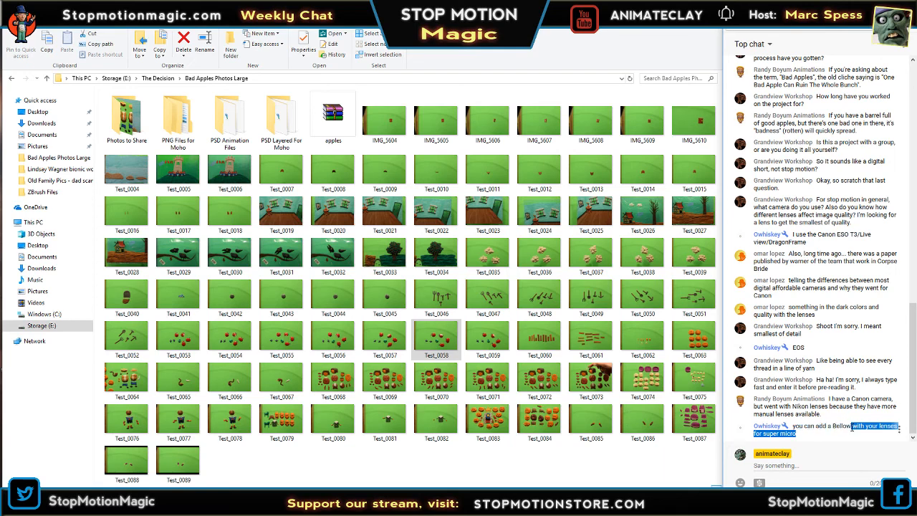
left_click(823, 437)
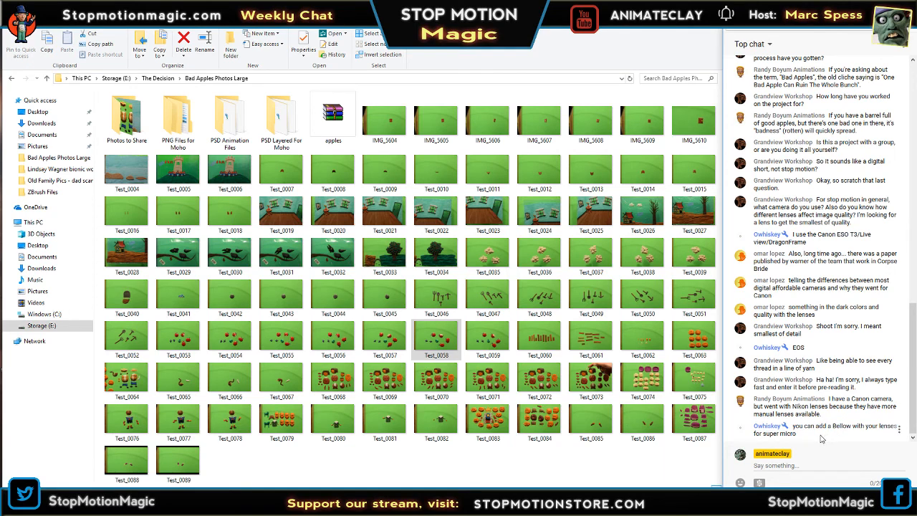
left_click_drag(809, 438, 792, 427)
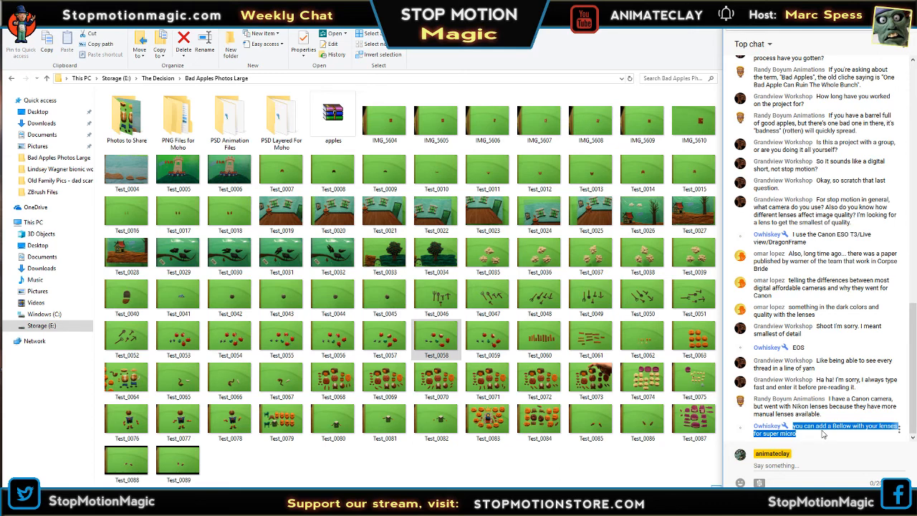
left_click(822, 434)
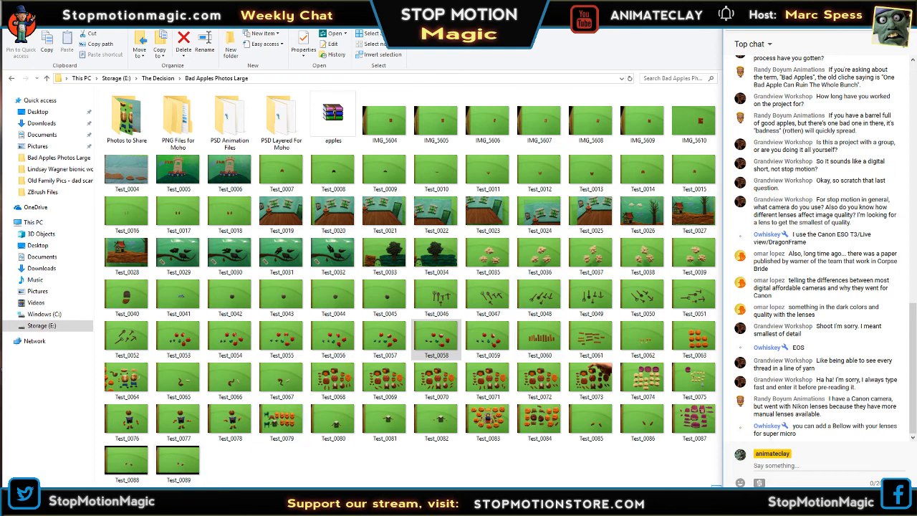
Switch to Photoshop, reposition the creek painting's document window and widen it, keeping the zoom at 50%.
key("alt+Tab")
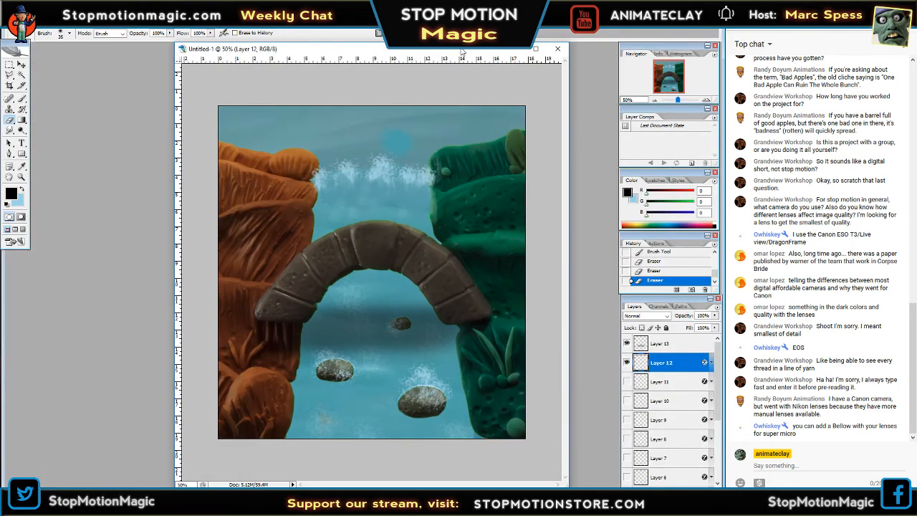
left_click_drag(462, 52, 422, 56)
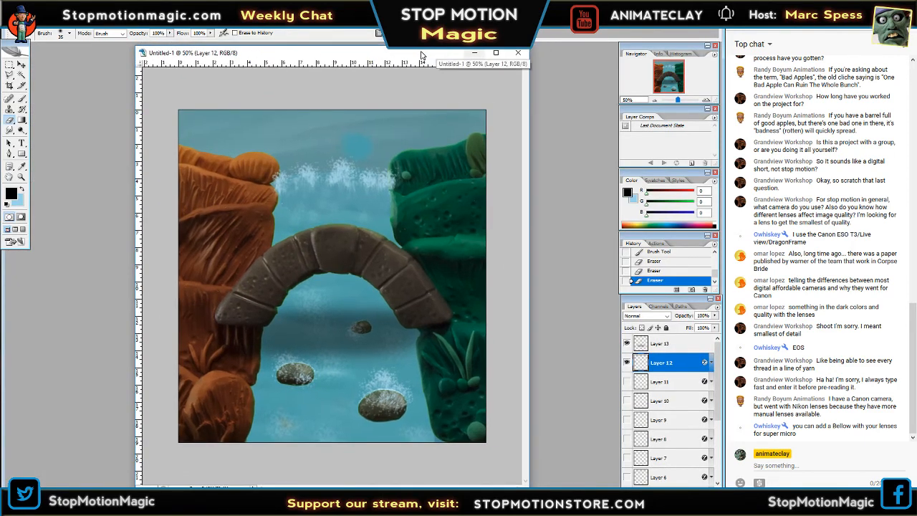
left_click(654, 100)
left_click(654, 100)
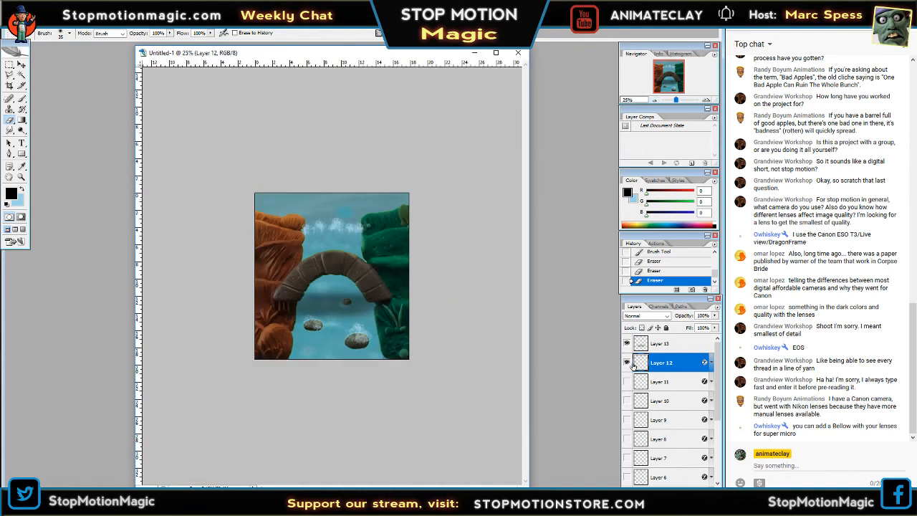
left_click(706, 100)
left_click(707, 100)
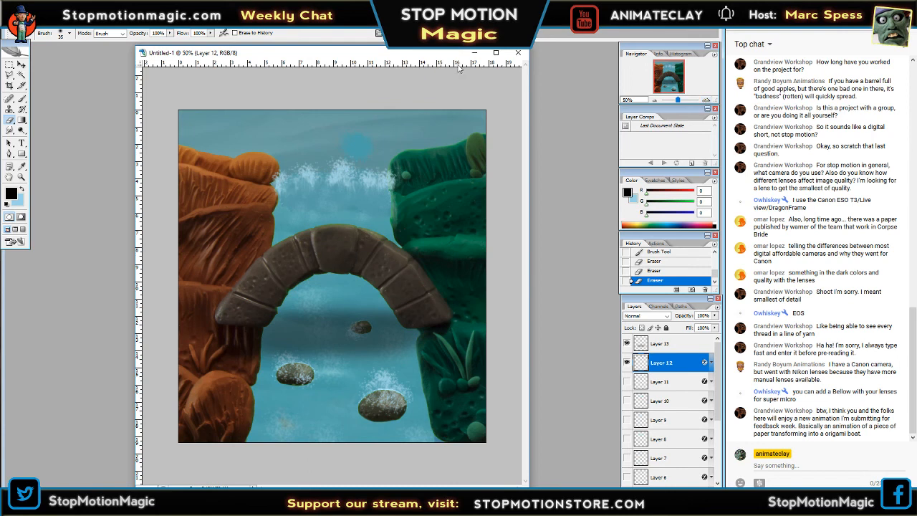
left_click_drag(446, 56, 442, 70)
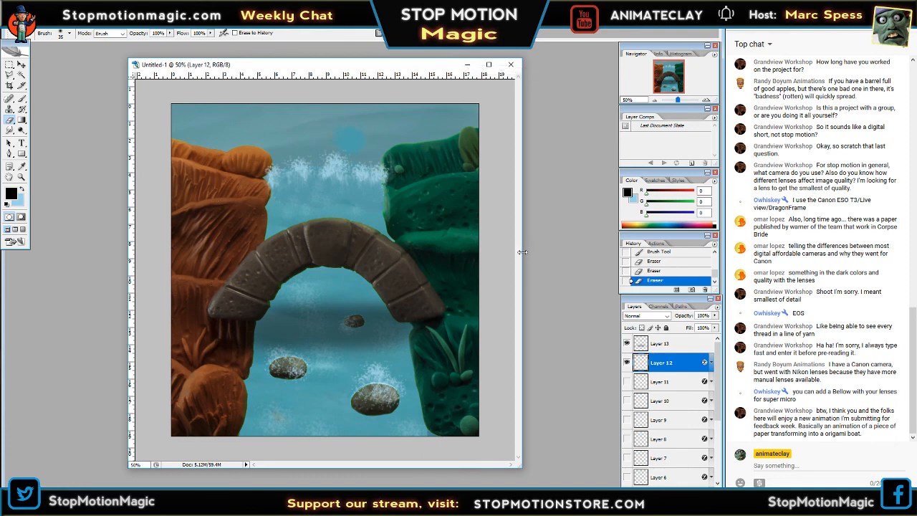
left_click_drag(521, 252, 549, 241)
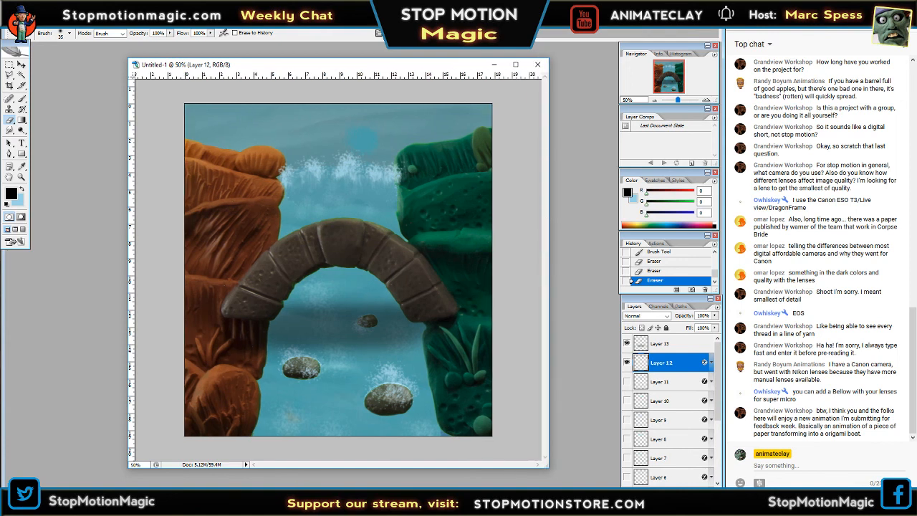
Switch back to the Bad Apples Photos Large folder in File Explorer.
mouse_move(129, 506)
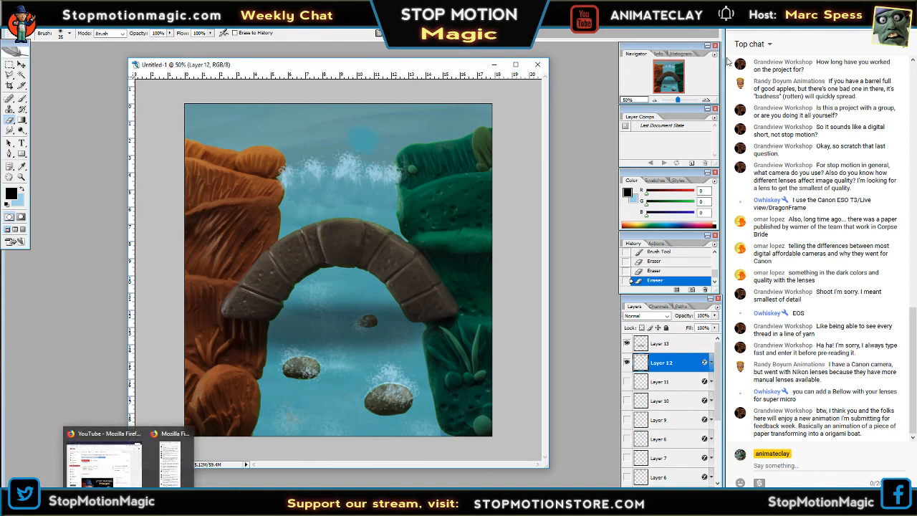
left_click(108, 501)
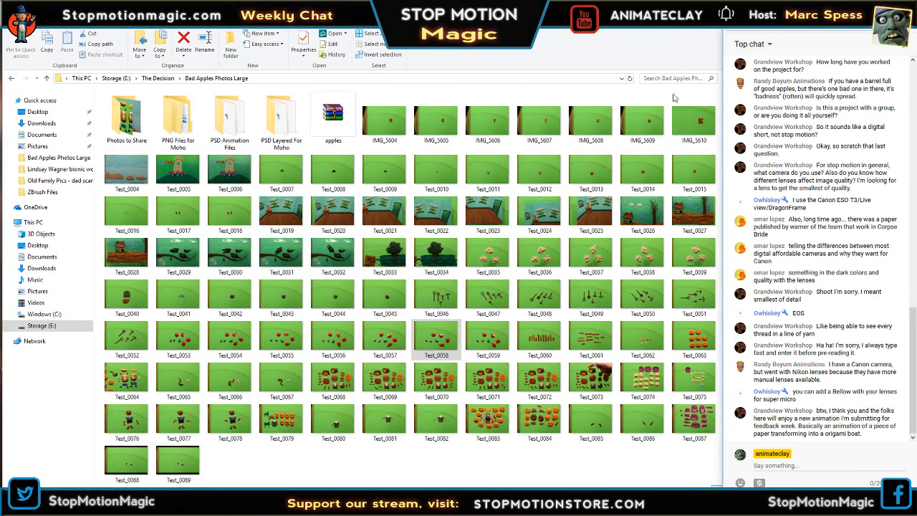